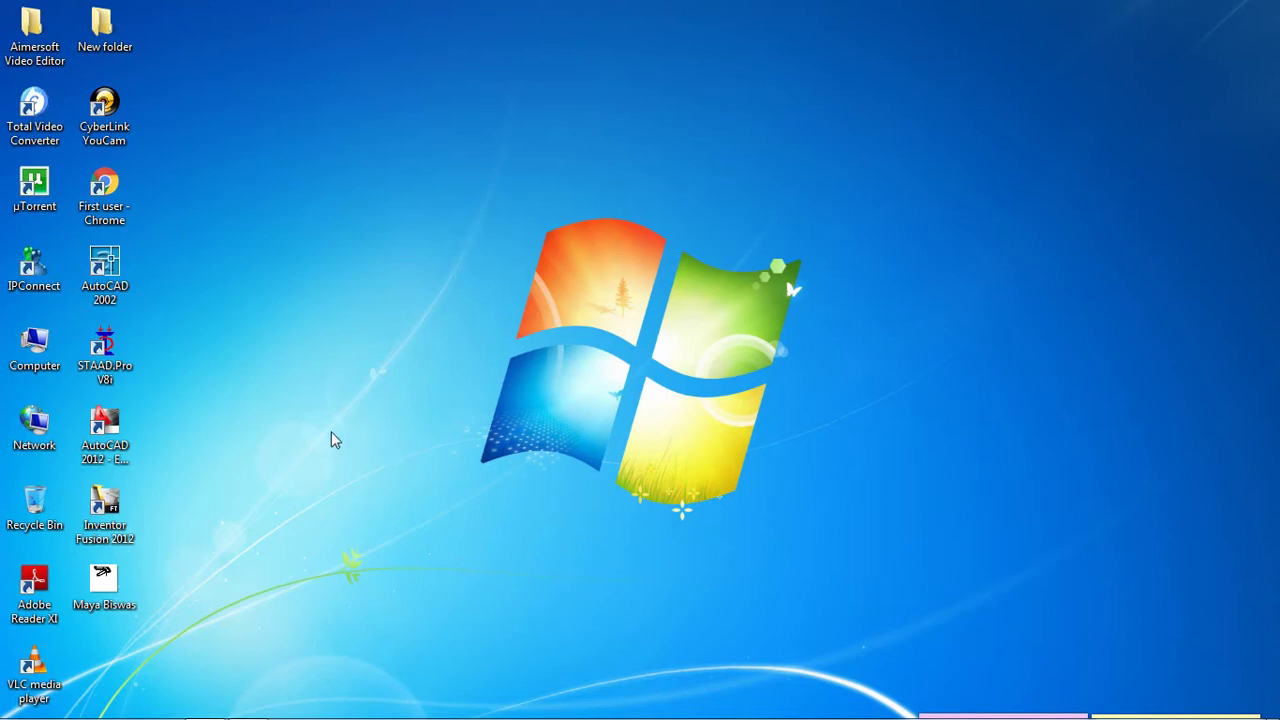
Open STAAD.Pro and create the Space project Structure1 in meters and kilonewtons, overwriting the existing file and hiding the default grid.
double_click(128, 366)
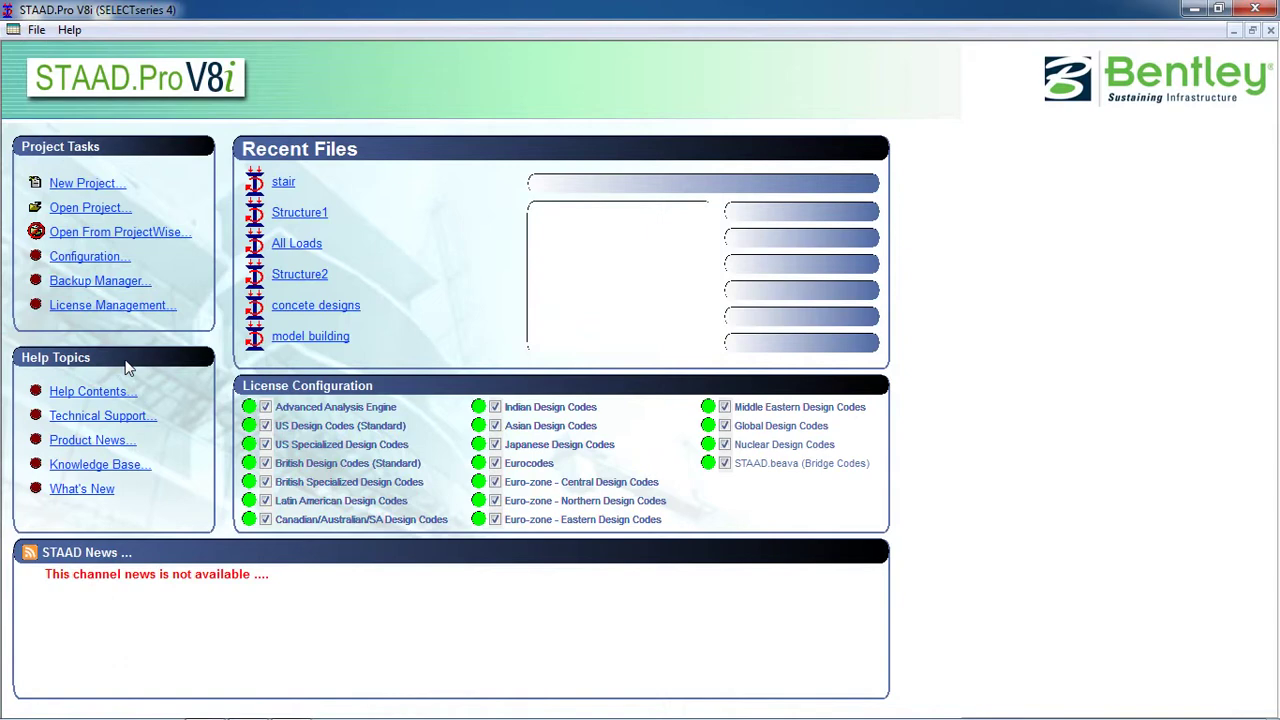
left_click(82, 186)
left_click(445, 220)
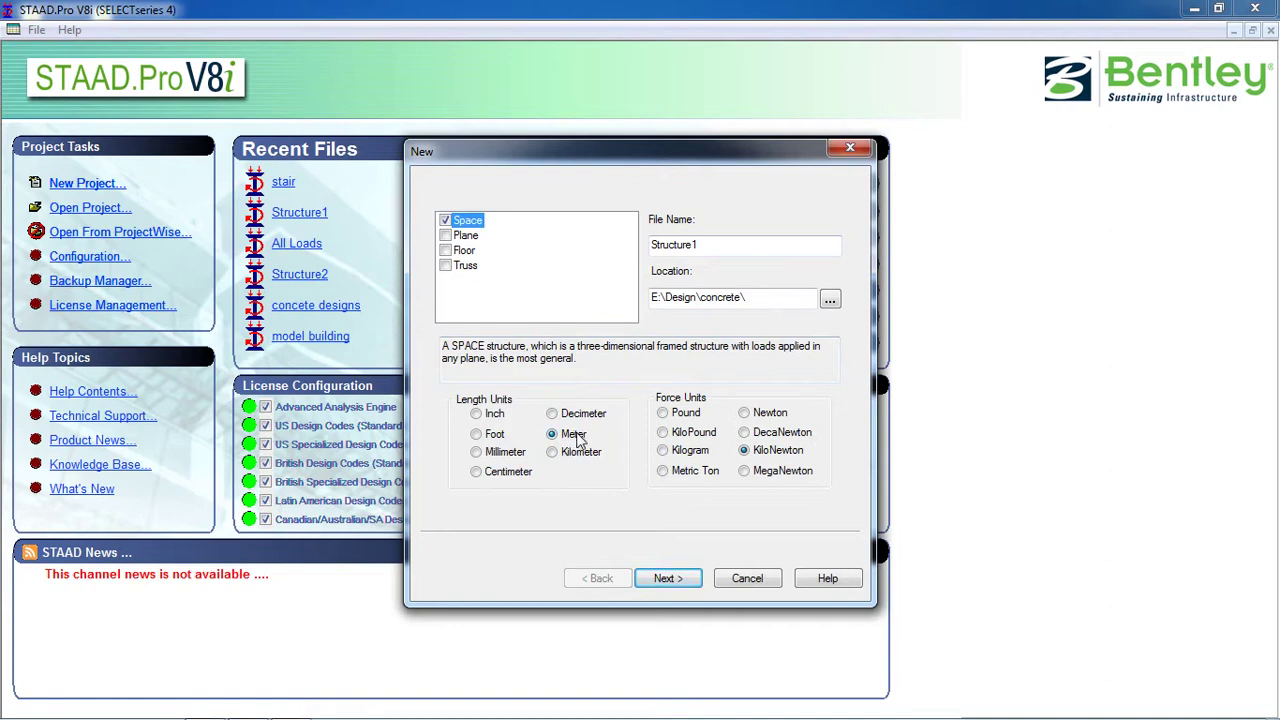
left_click(771, 452)
left_click(676, 586)
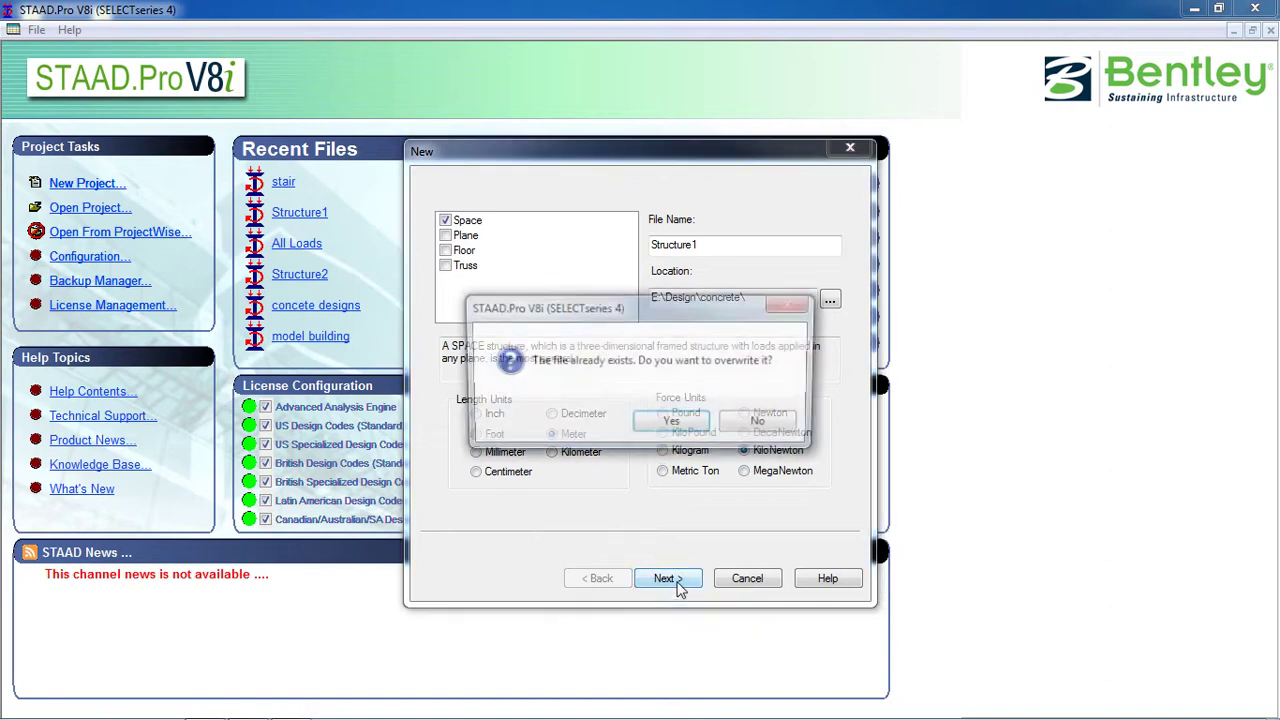
left_click(700, 424)
left_click(503, 272)
left_click(668, 580)
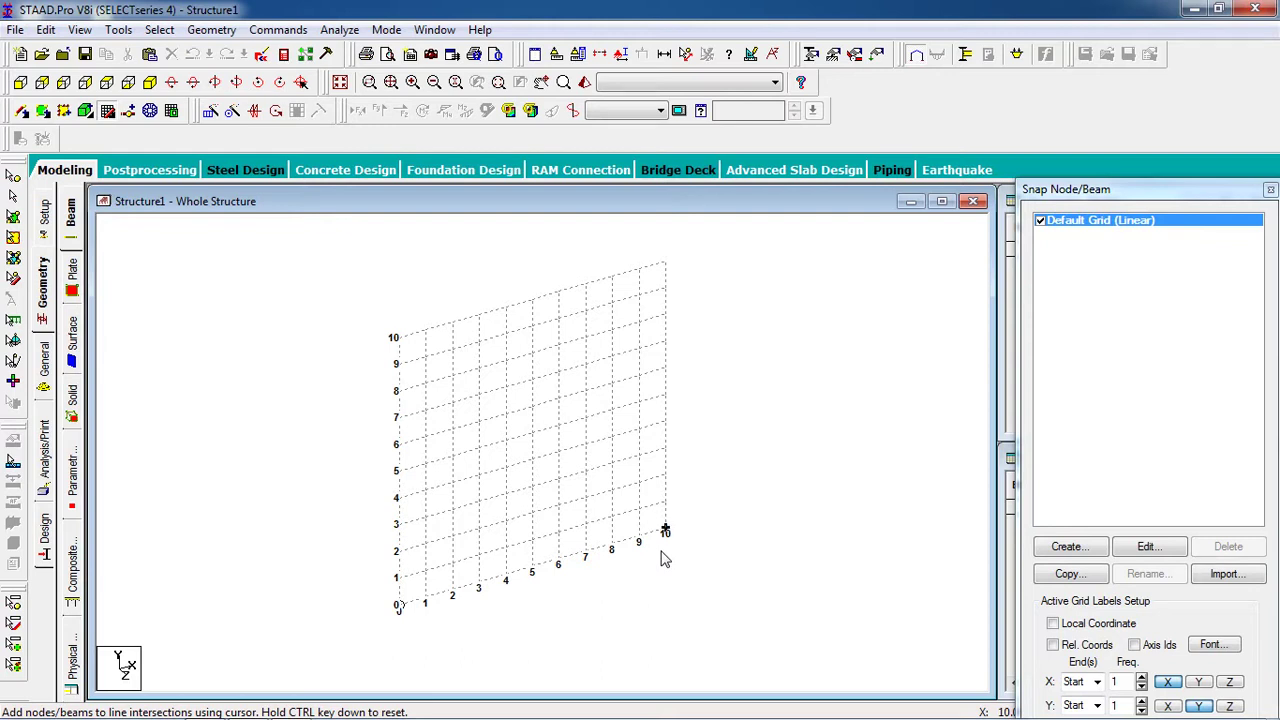
left_click(118, 113)
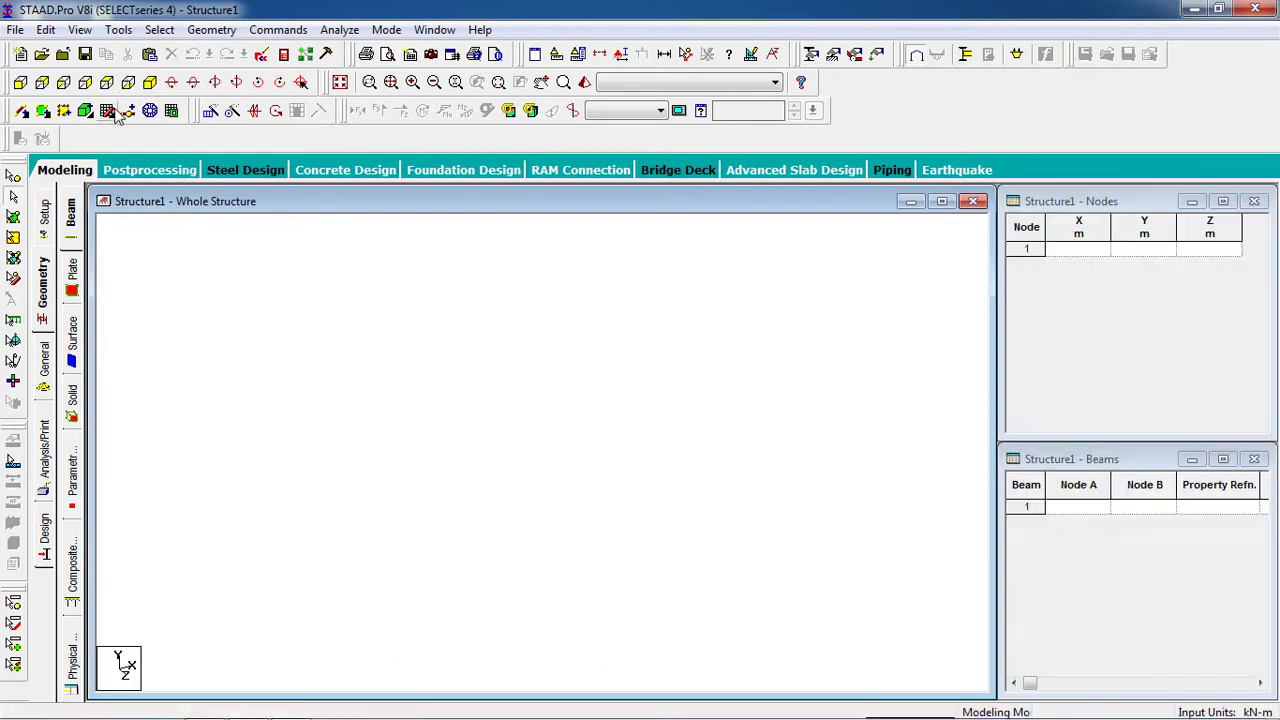
Open the STAAD command editor and insert the line UNIT M KN after INPUT WIDTH 79.
left_click(262, 55)
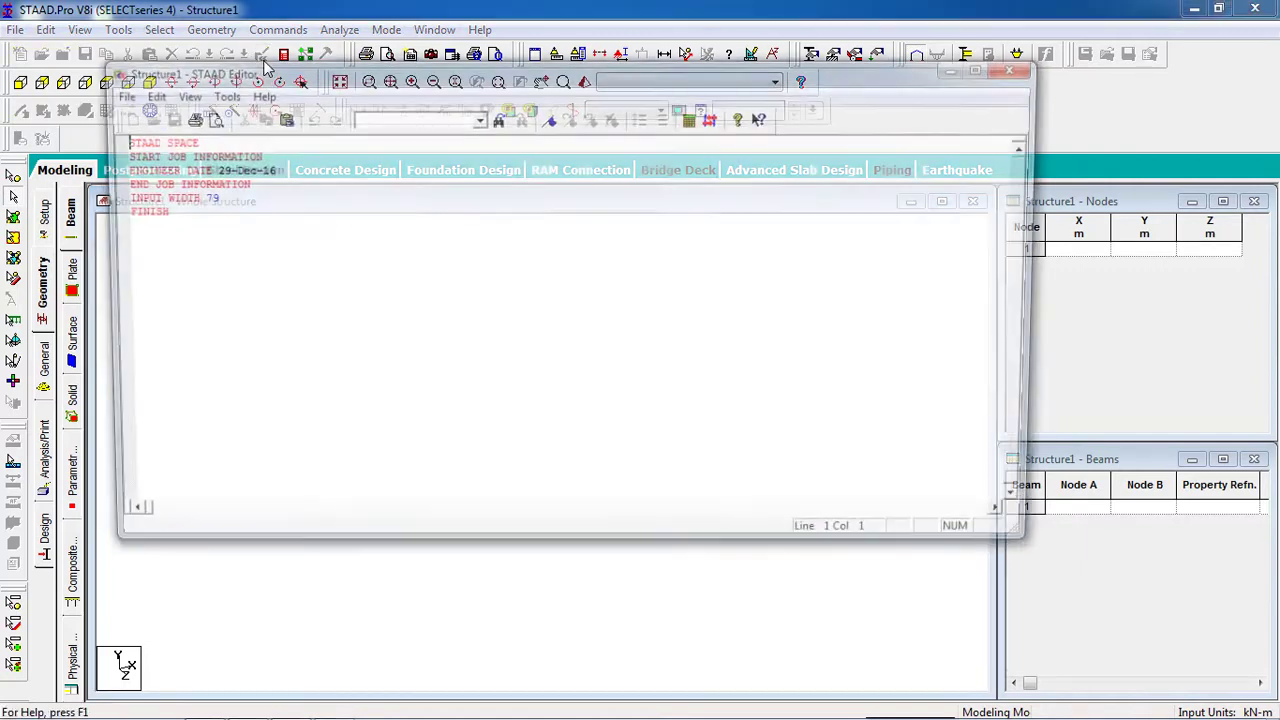
left_click_drag(262, 80, 325, 158)
left_click(290, 275)
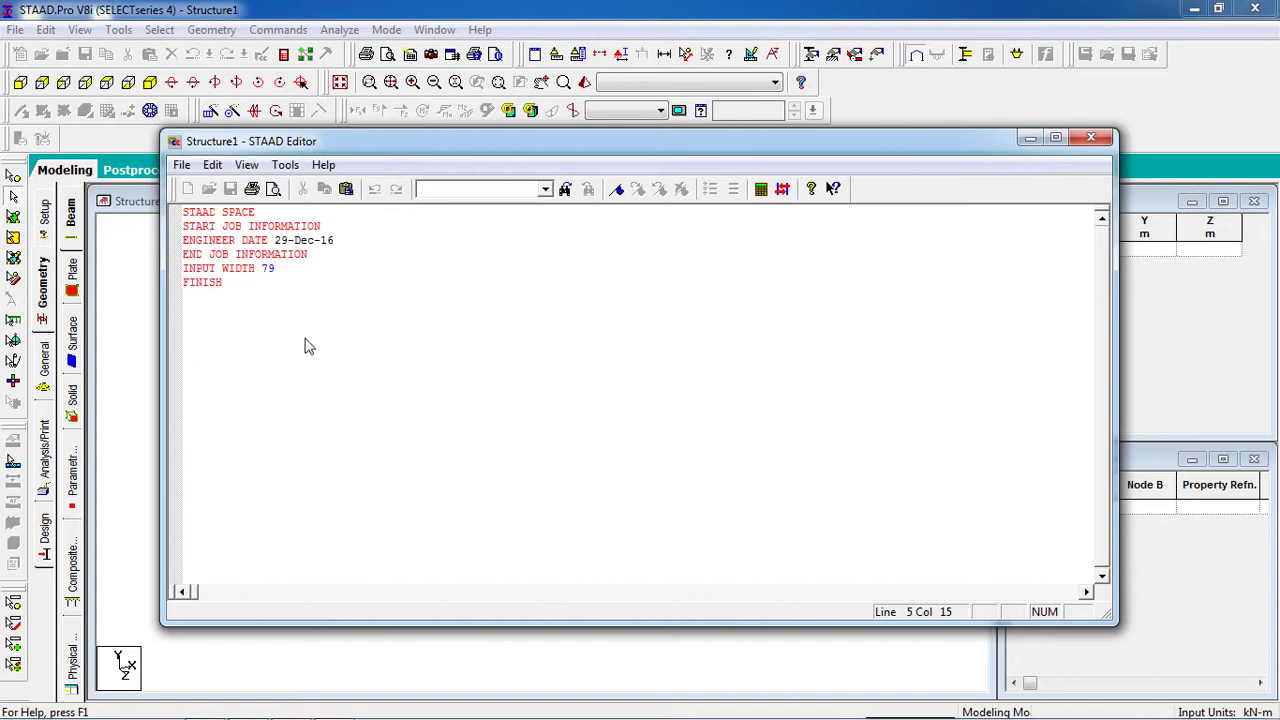
key("Return")
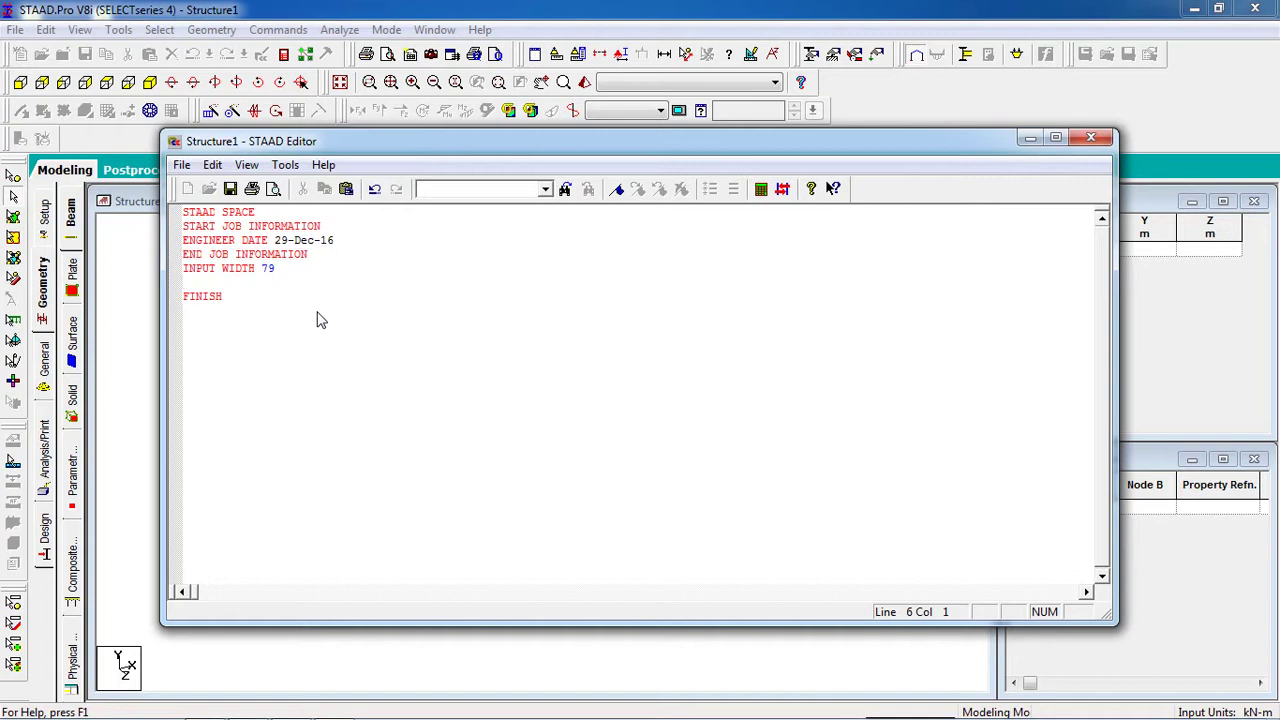
key("Caps_Lock")
type("UNIT M KN")
key("Return")
Add JOINT COORDINATE CYLINDRICAL REVERSE with lines "1 1 0 0, 24 1 3 360" and "25 3 0 0, 48 3 3 360", then save and close the editor.
type("JOINT")
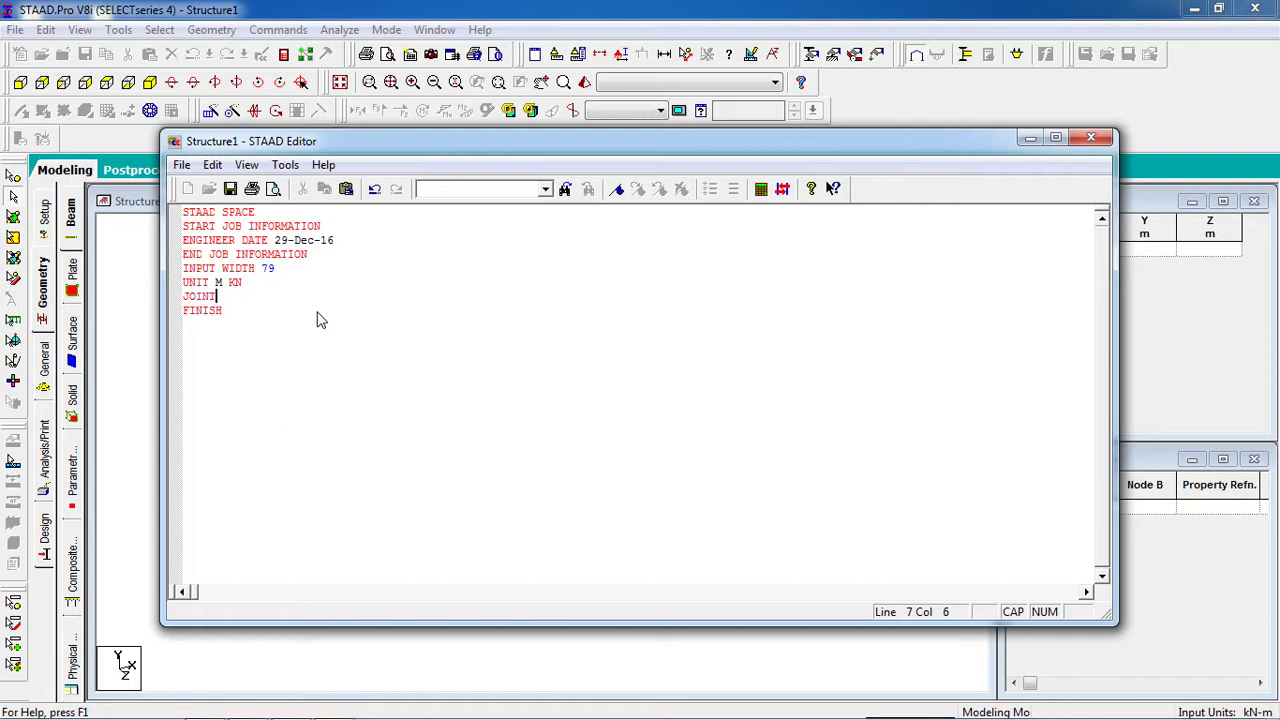
type(" COORDINATE CYLINDRICAL REVERSE")
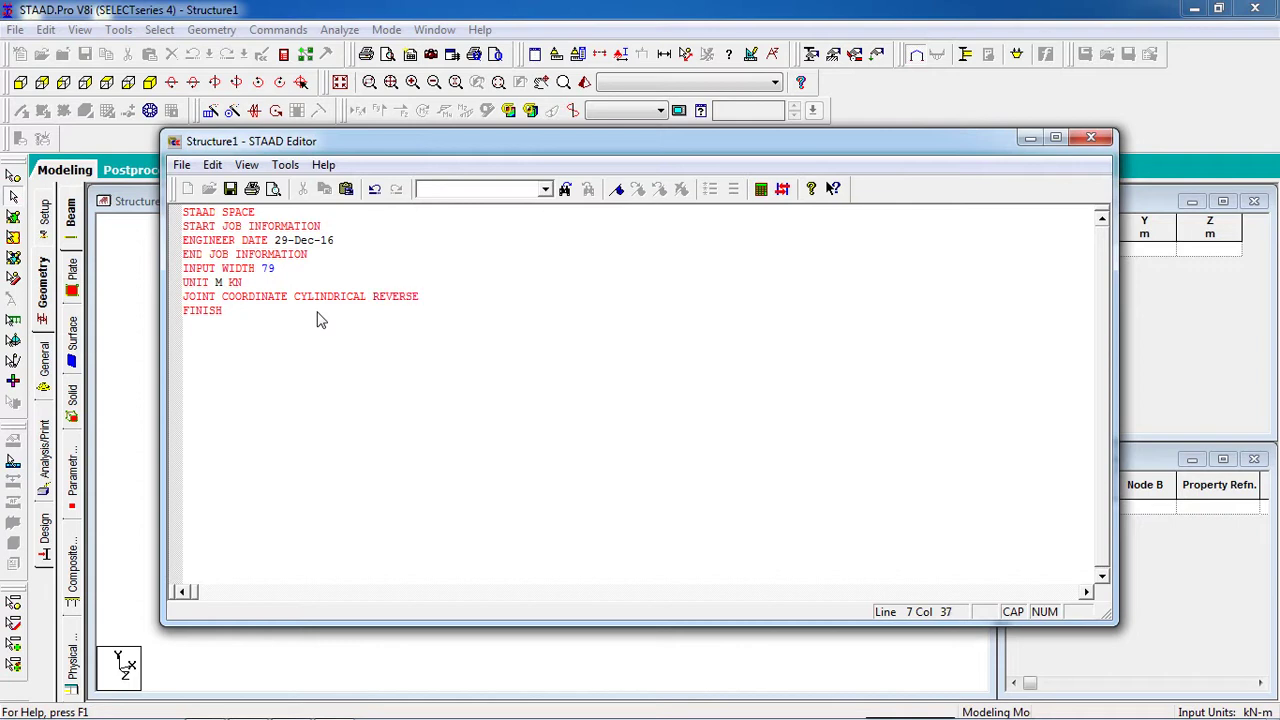
key("Return")
type("1 1 0 0; 24 1 3 360")
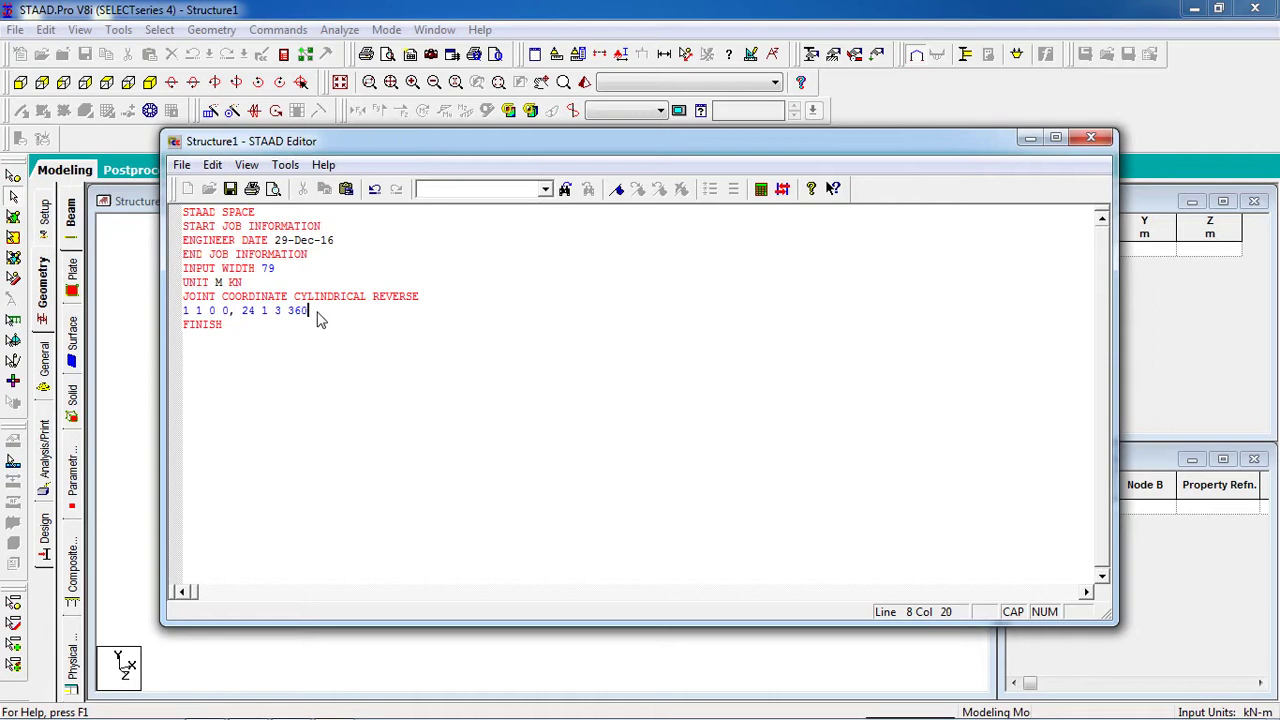
key("Return")
type("25 3 0 0, 48 3 3 360")
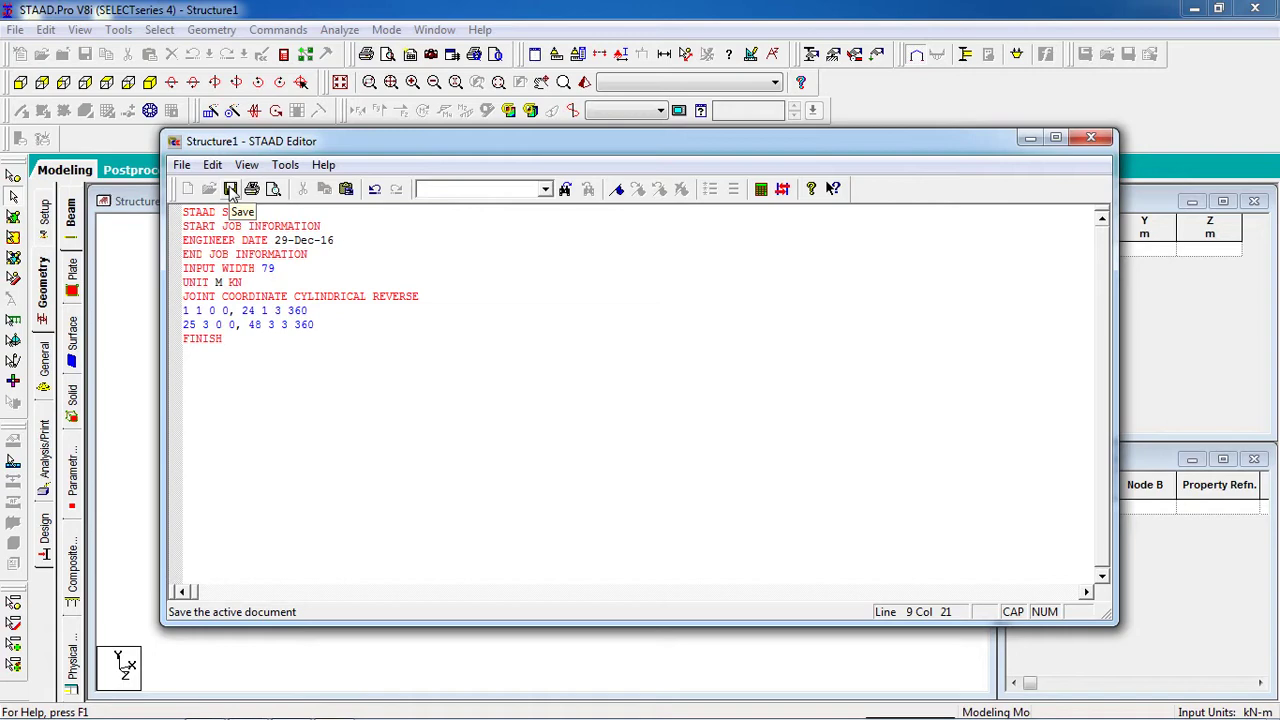
left_click(230, 190)
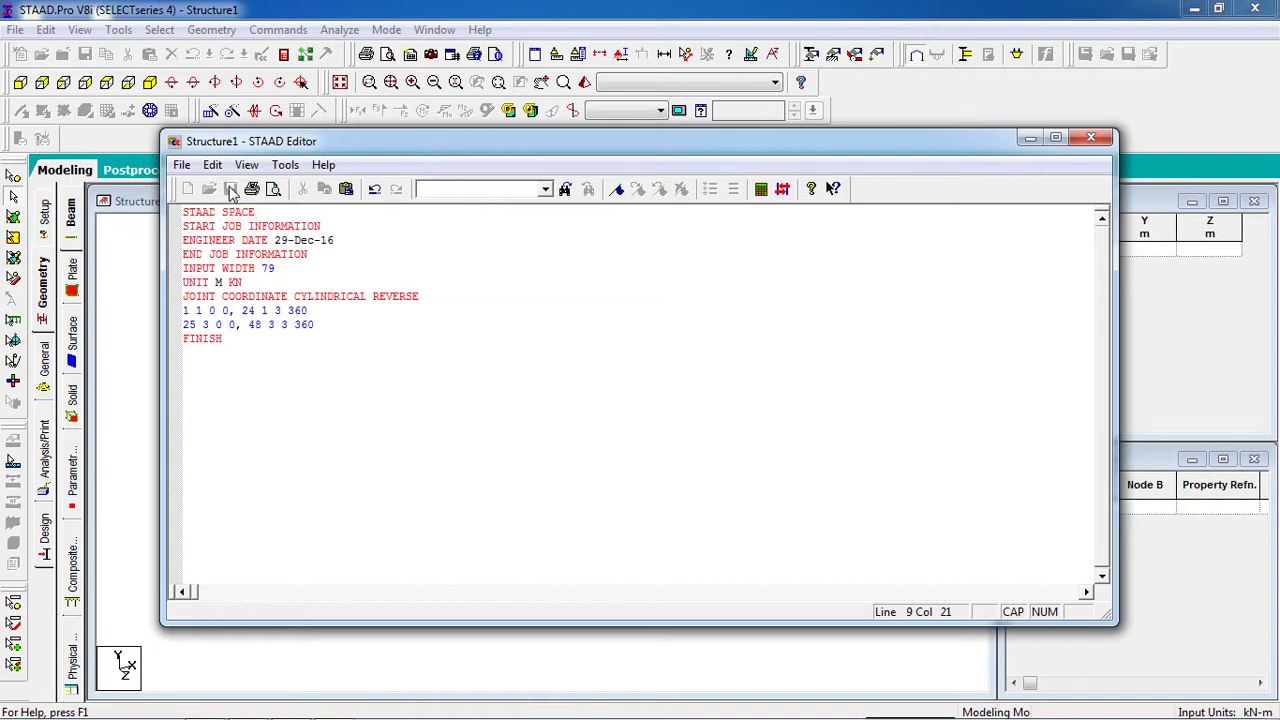
left_click(1090, 137)
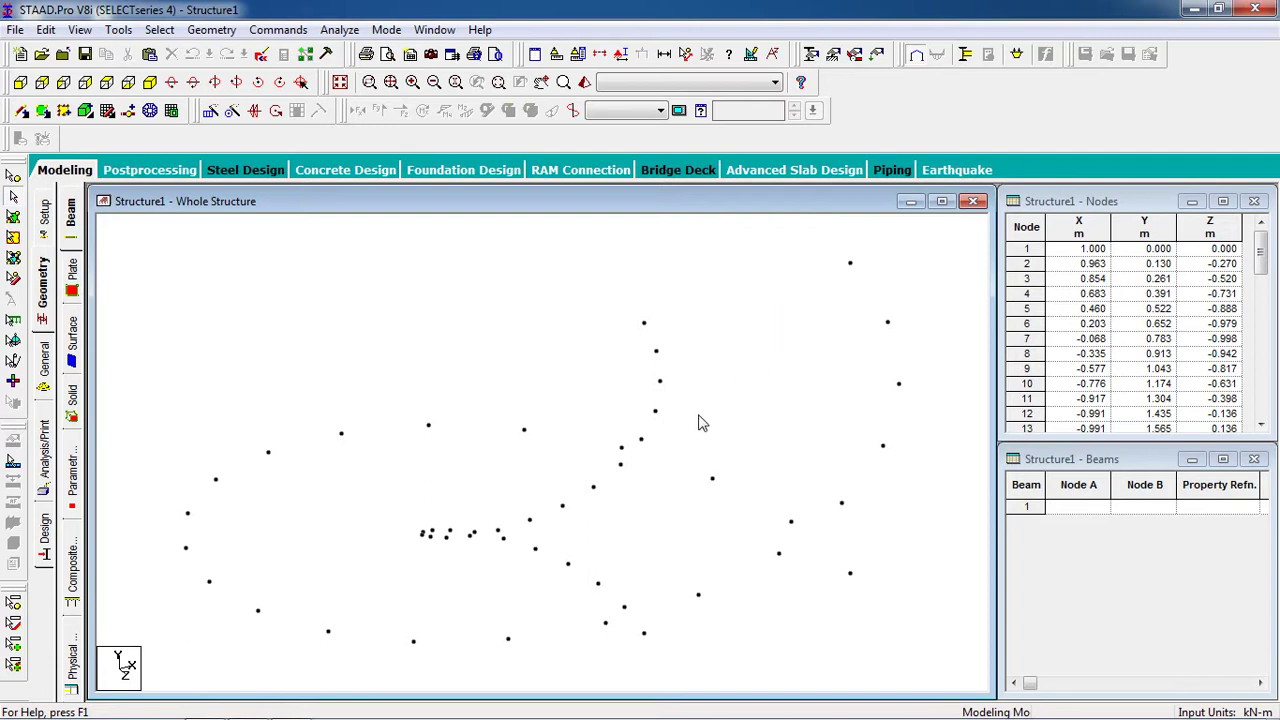
Examine the inner and outer helical nodes of the stair from several viewing angles.
scroll(690, 395, "down", 4)
scroll(670, 388, "up", 1)
key("Right")
key("Right")
key("Right")
key("Right")
key("Right")
key("Right")
key("Right")
key("Right")
key("Right")
key("Right")
key("Right")
key("Right")
middle_click_drag(644, 446, 603, 510)
key("Down")
key("Down")
key("Down")
key("Down")
key("Down")
key("Down")
key("Down")
key("Down")
key("Down")
key("Down")
key("Down")
key("Down")
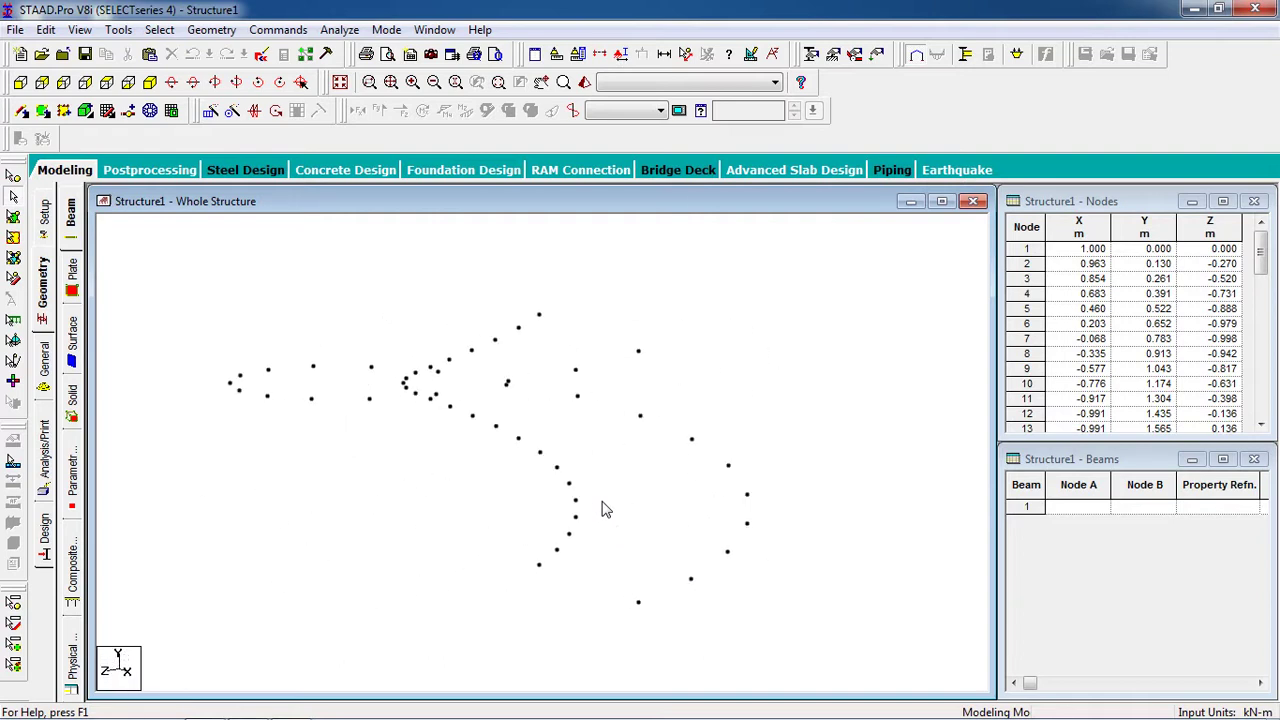
Show the node numbers on the whole structure in a view rotated from the front.
left_click(25, 82)
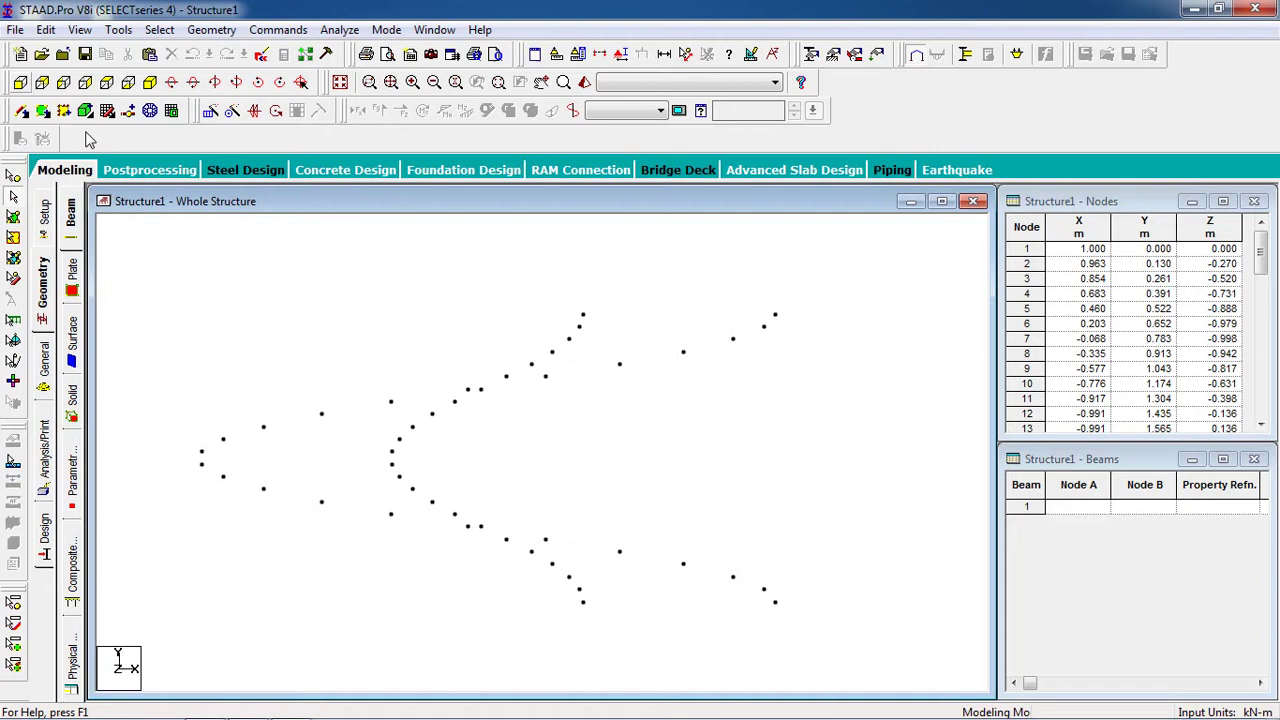
key("Right")
key("Right")
key("Right")
key("Right")
key("Right")
key("Right")
key("Right")
key("Right")
key("Right")
key("Right")
key("Right")
key("Right")
key("Right")
key("Right")
key("Right")
key("Right")
key("Right")
key("Right")
key("shift+n")
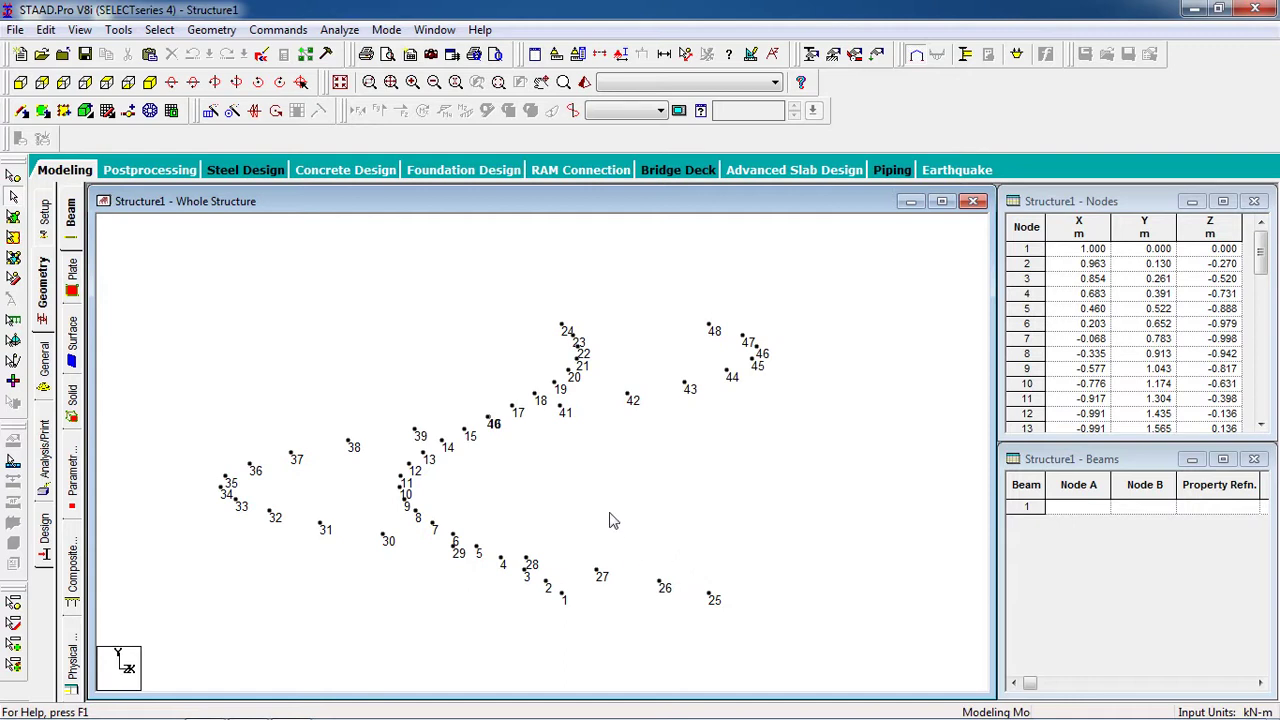
key("Right")
scroll(596, 460, "down", 1)
scroll(571, 620, "down", 1)
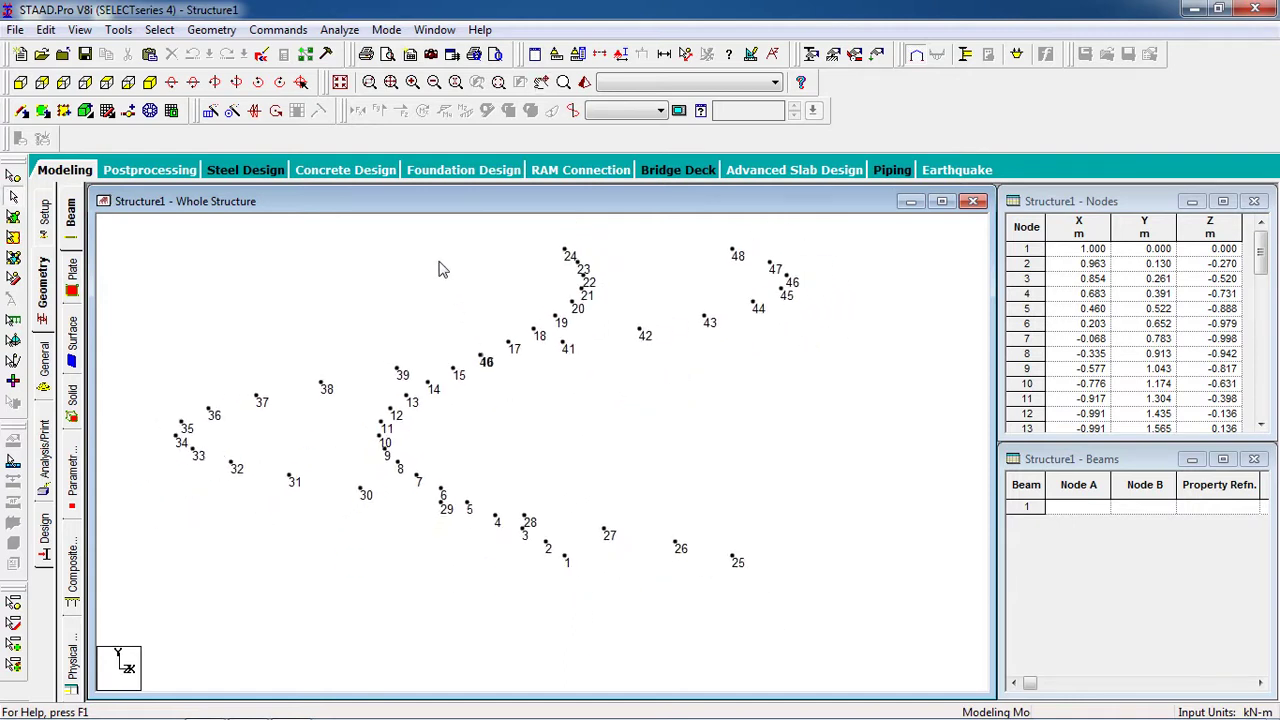
Compare the joint coordinate commands in the editor with the numbered nodes in plan and rotated isometric views.
left_click(263, 56)
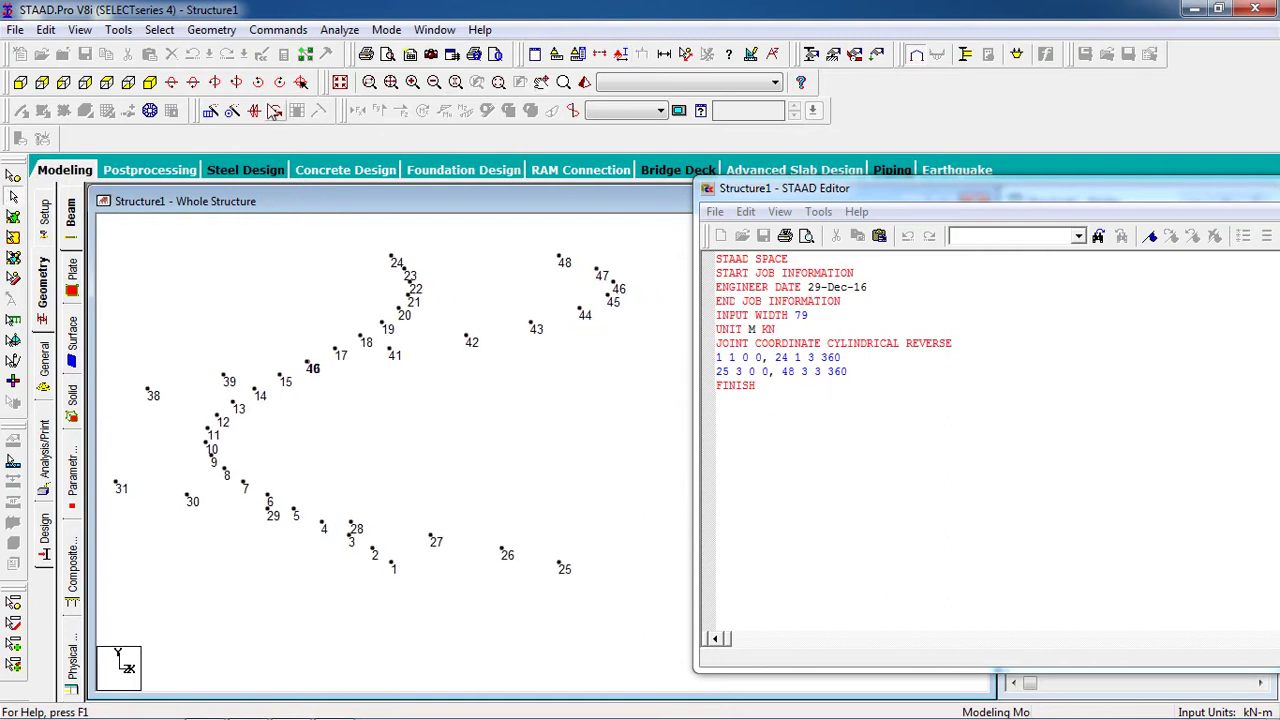
left_click(110, 83)
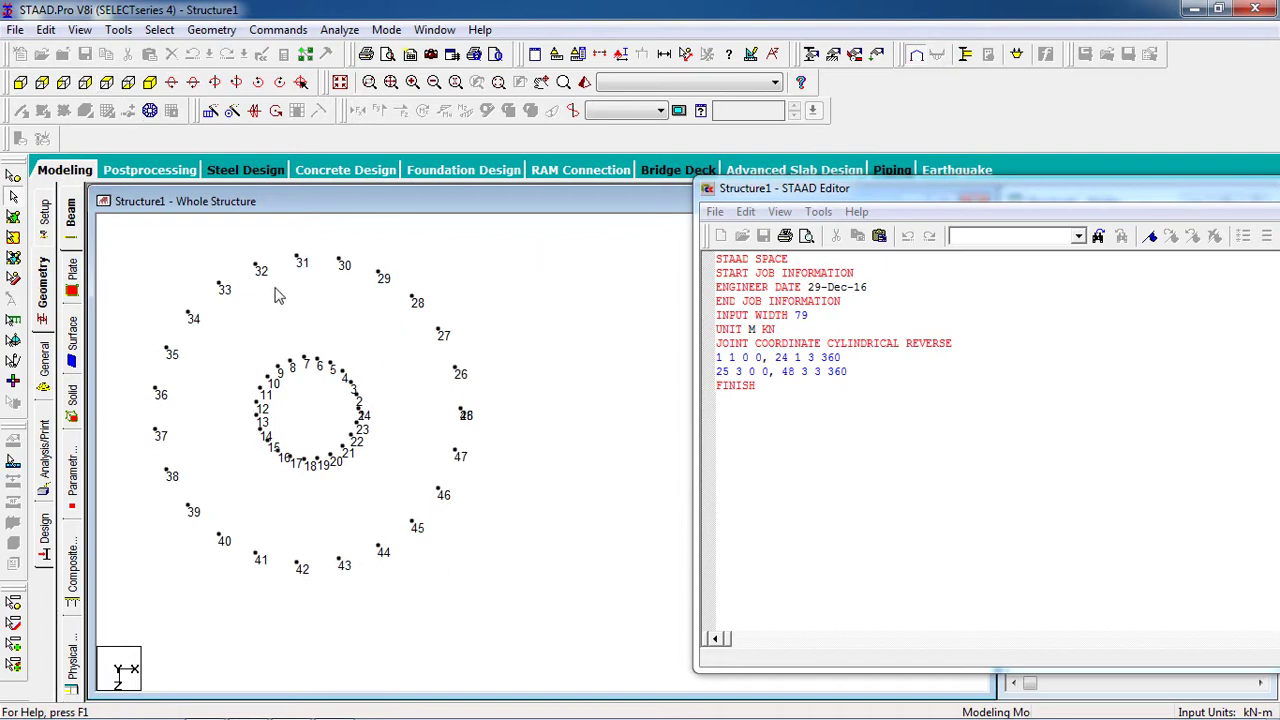
left_click(150, 82)
left_click_drag(1200, 203, 1004, 194)
left_click(1183, 177)
middle_click_drag(484, 524, 706, 484)
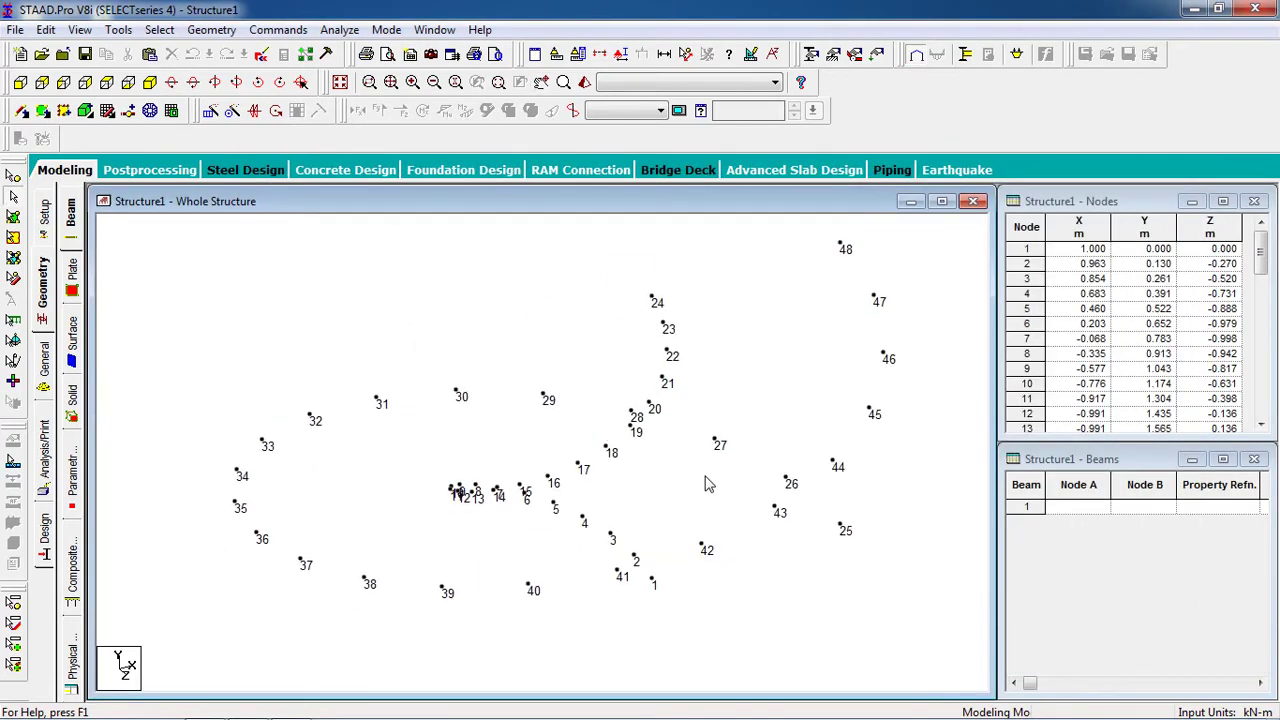
key("Left")
key("Left")
key("Left")
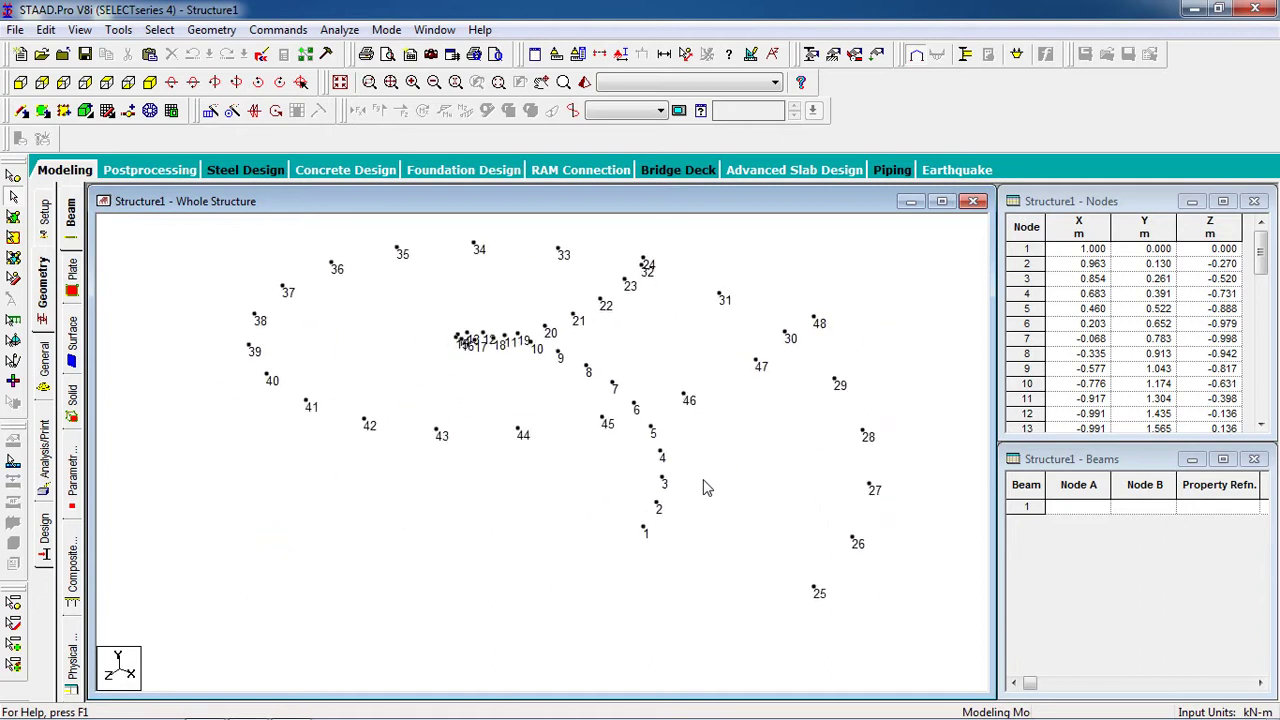
key("Left")
key("Left")
key("Left")
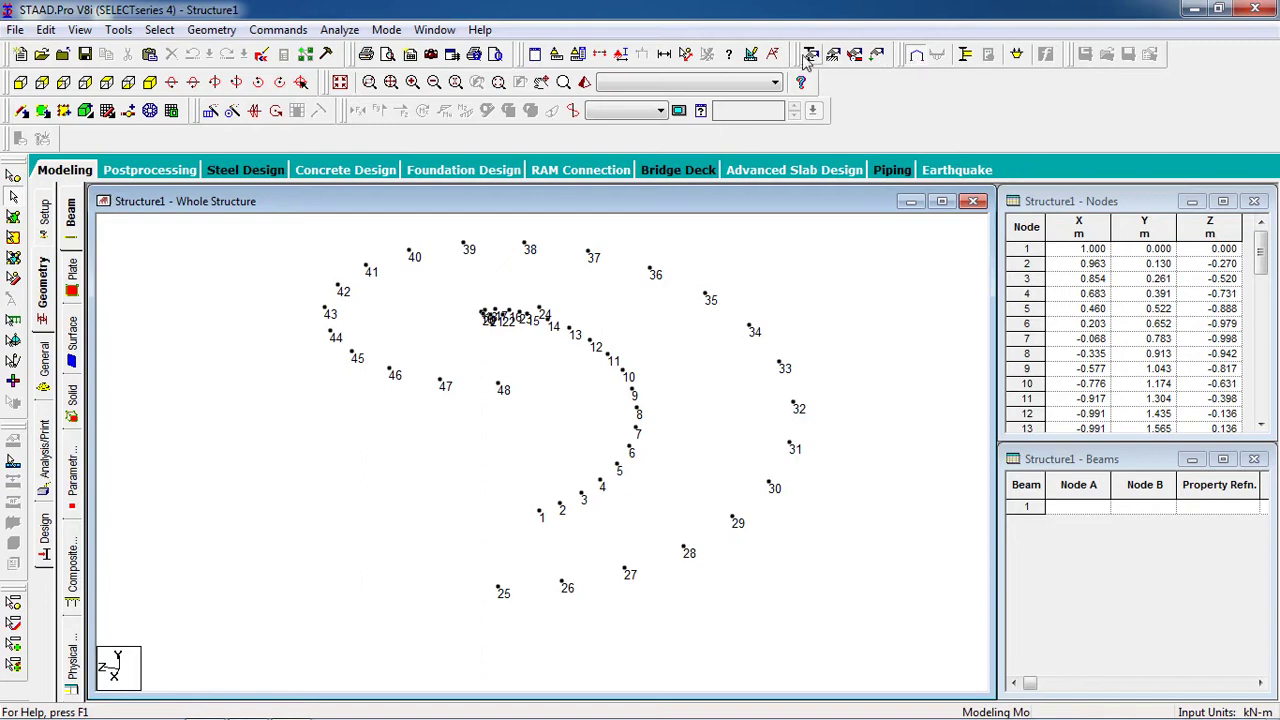
Enable Fill Plates/Solids/Surface in the structure diagram settings and apply it.
left_click(755, 58)
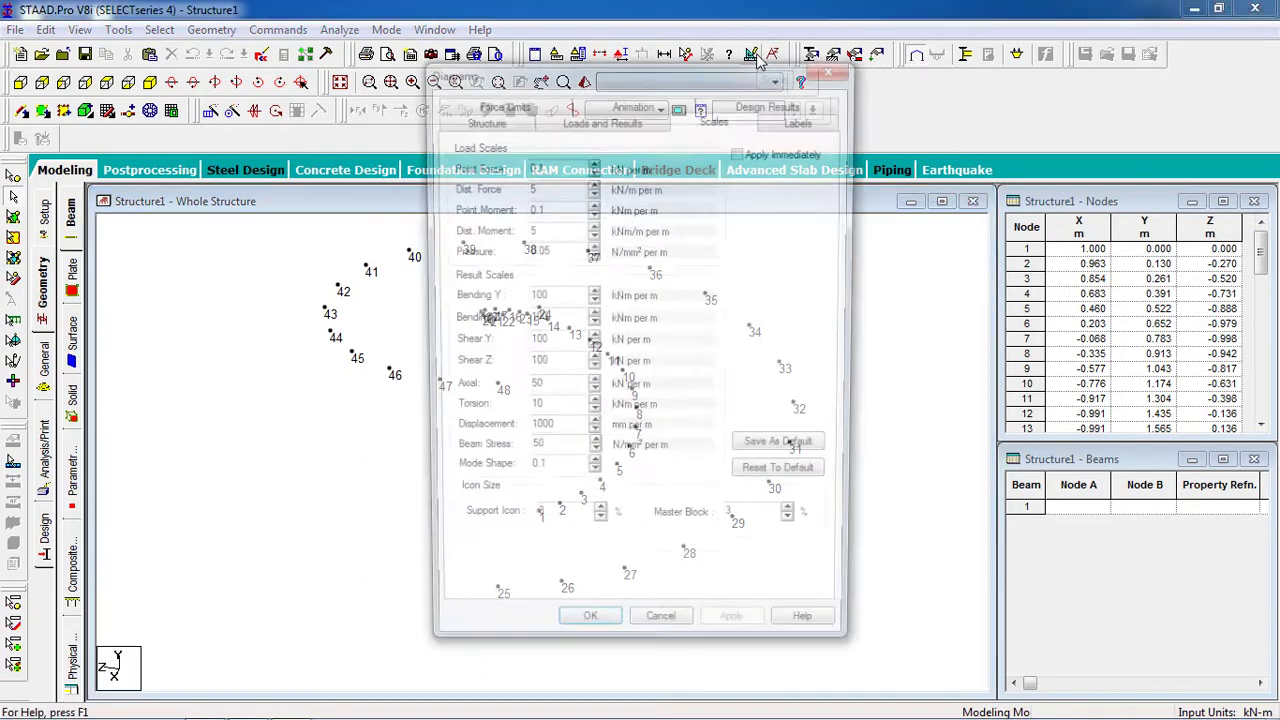
left_click(503, 122)
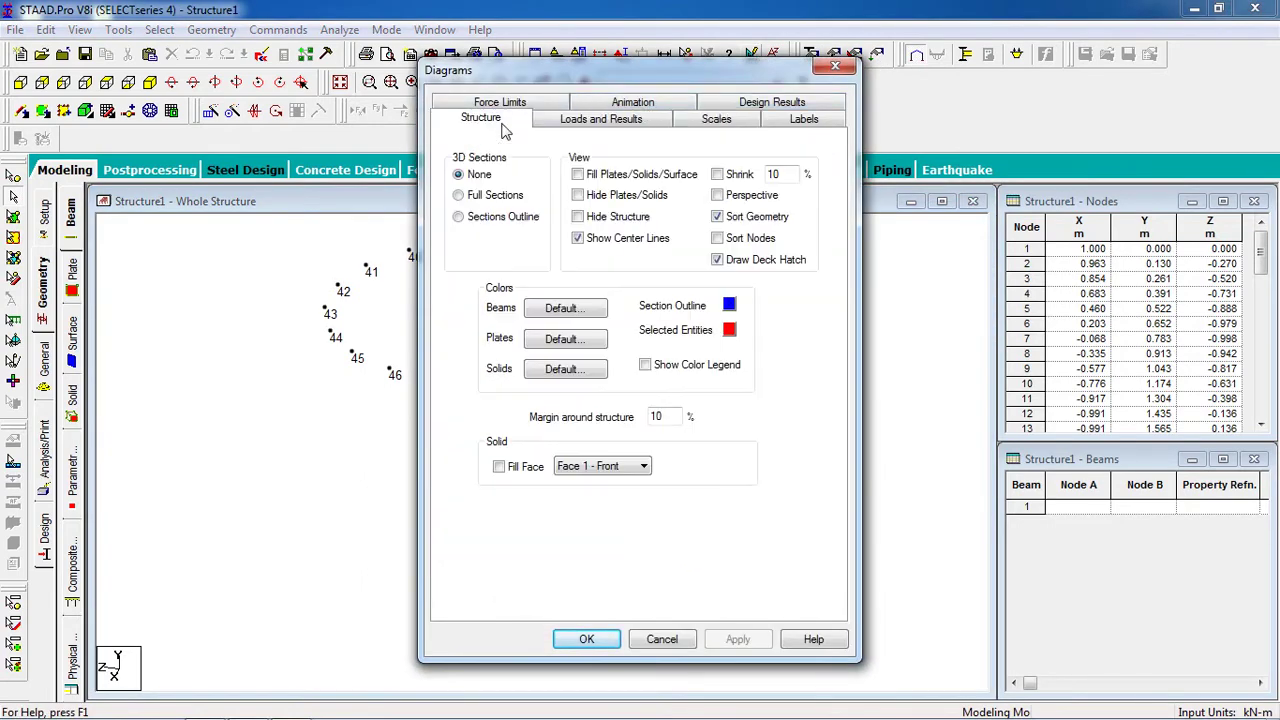
left_click(620, 176)
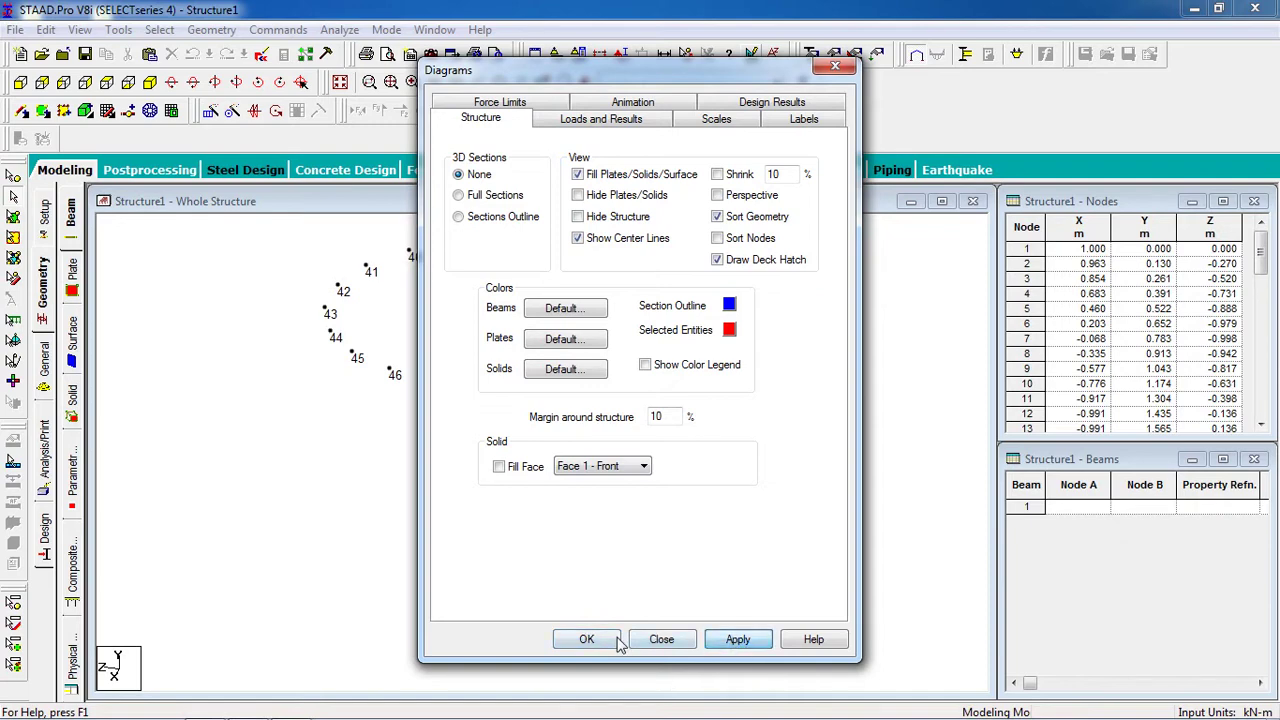
left_click(612, 640)
Outline the first stair panel for surface meshing through nodes 26, 2, 1 and 25, closing it at node 26.
middle_click_drag(660, 546, 631, 451)
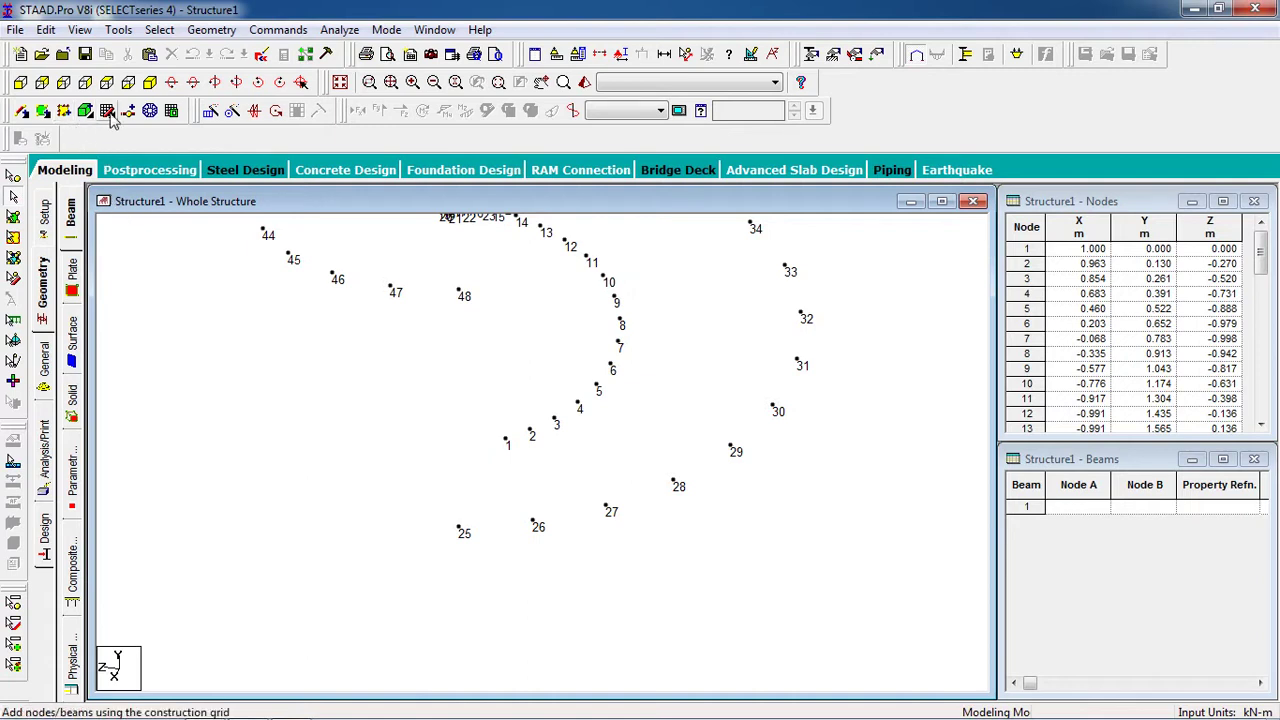
left_click(150, 111)
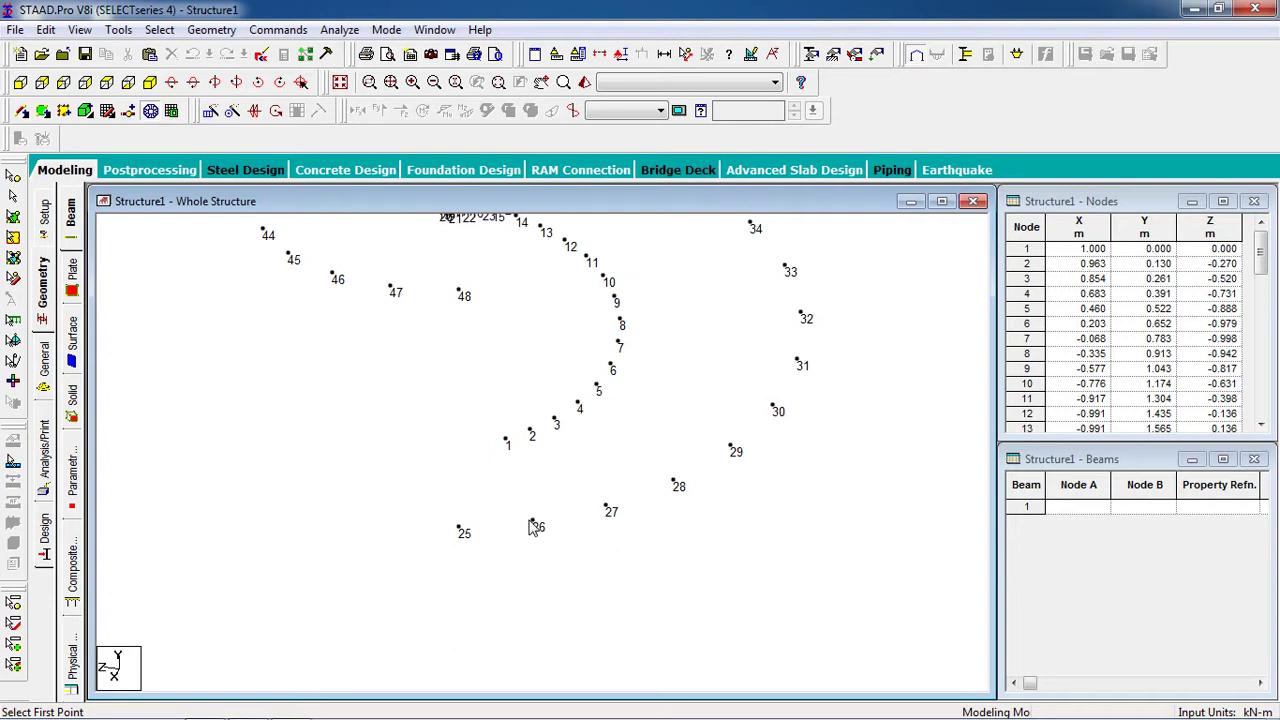
left_click(533, 521)
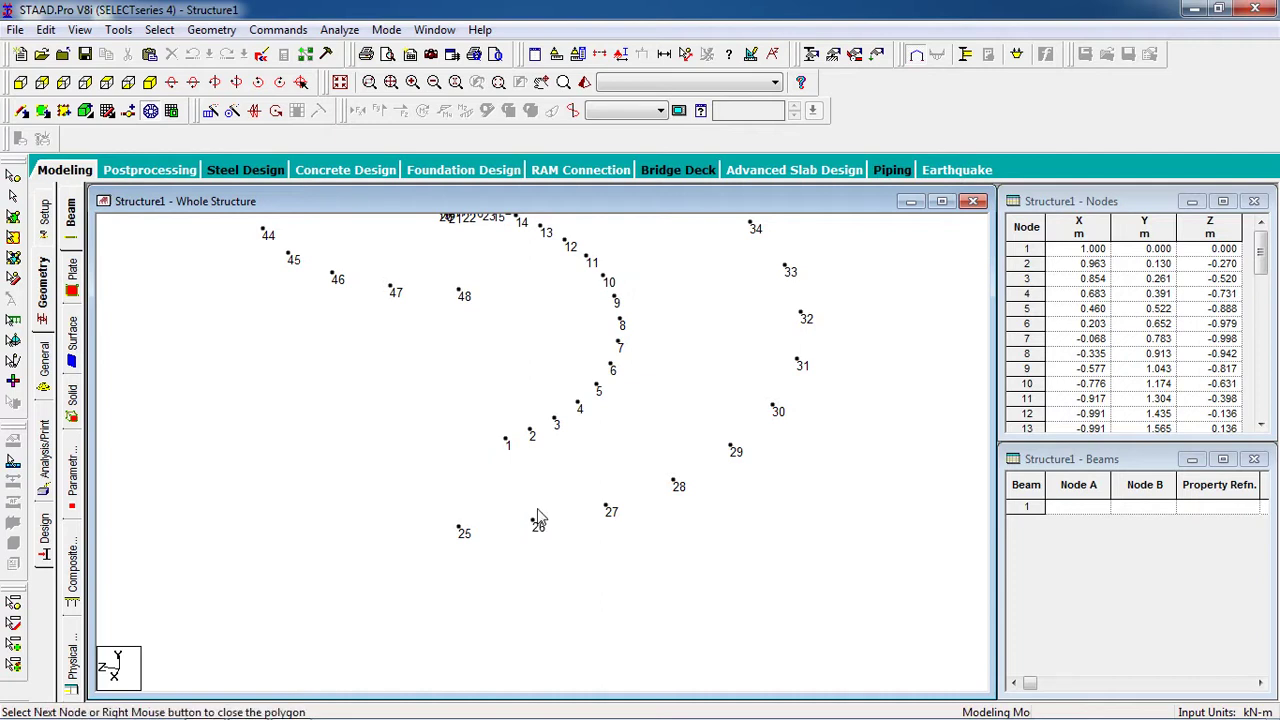
left_click(531, 431)
left_click(506, 440)
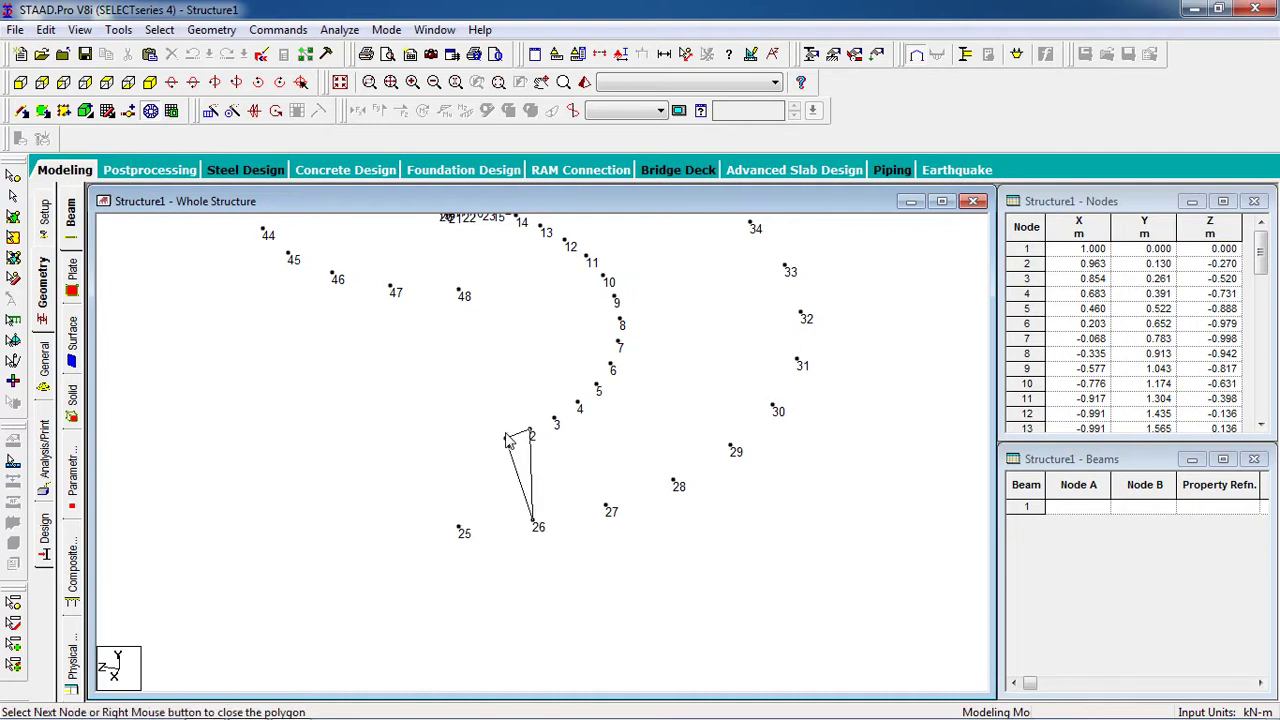
left_click(462, 535)
left_click(534, 523)
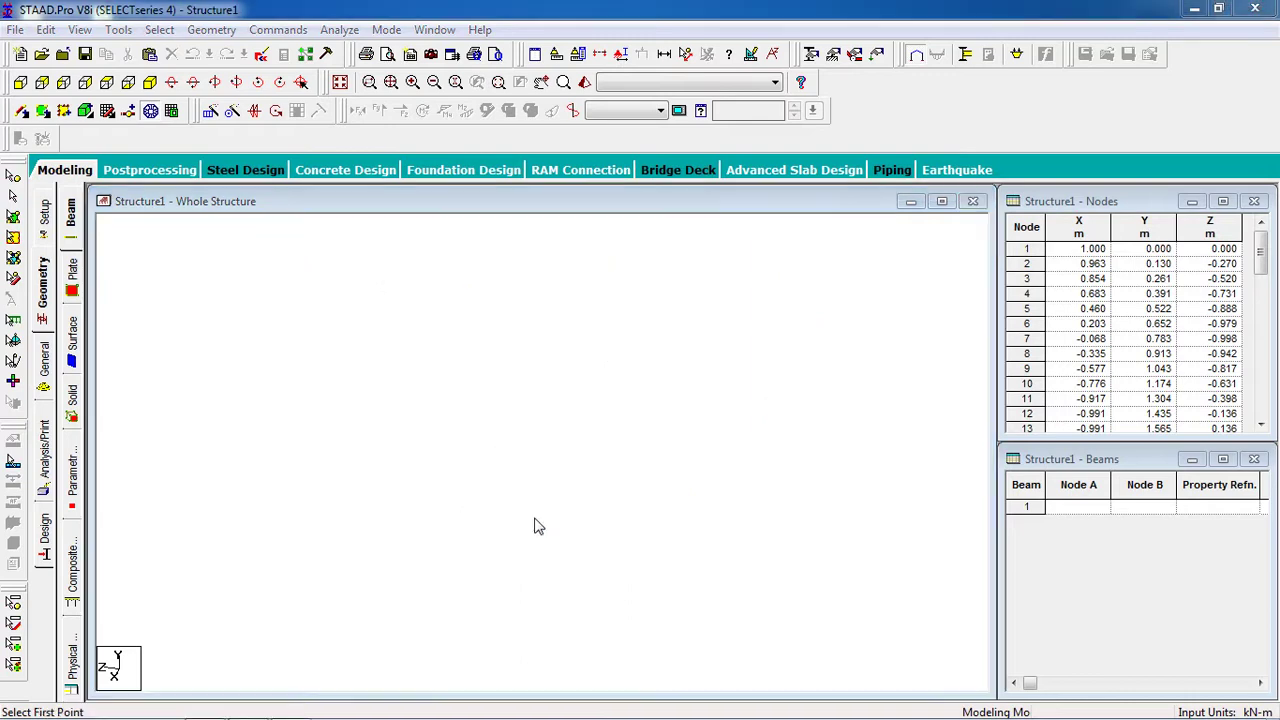
Generate a quadrilateral mesh of the outlined panel with 5 divisions along each edge.
left_click(586, 378)
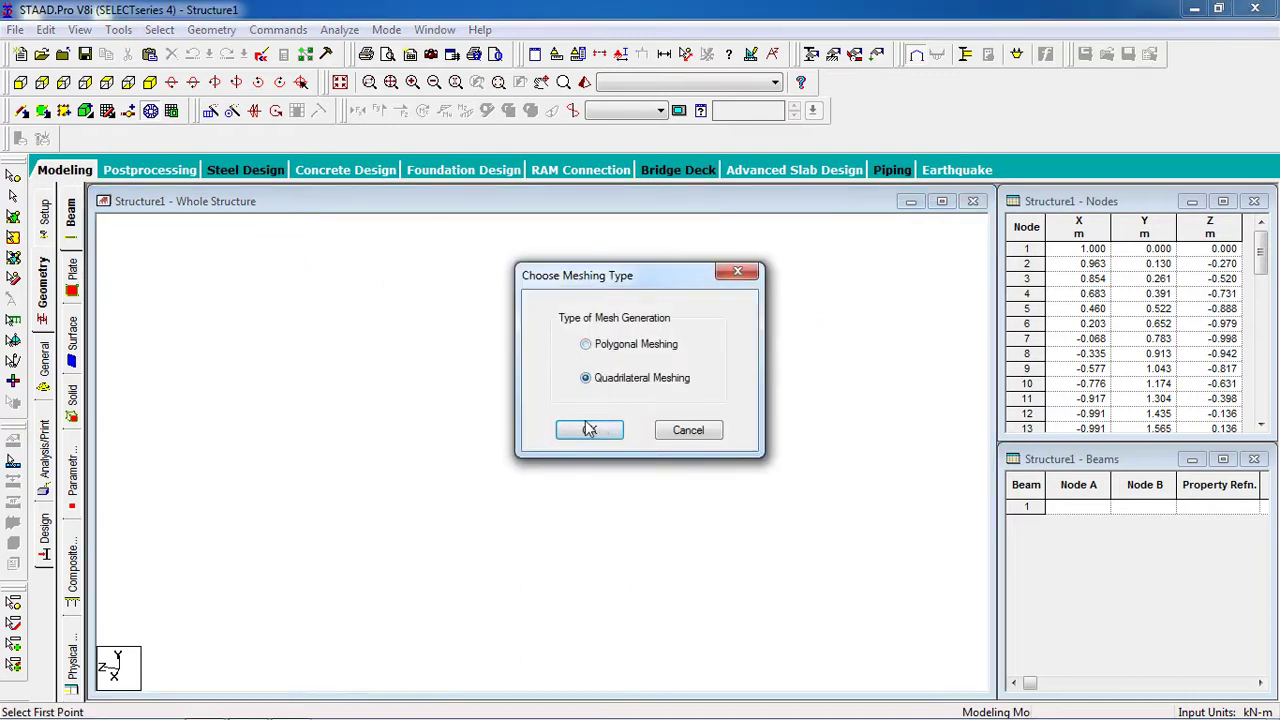
left_click(589, 429)
double_click(752, 342)
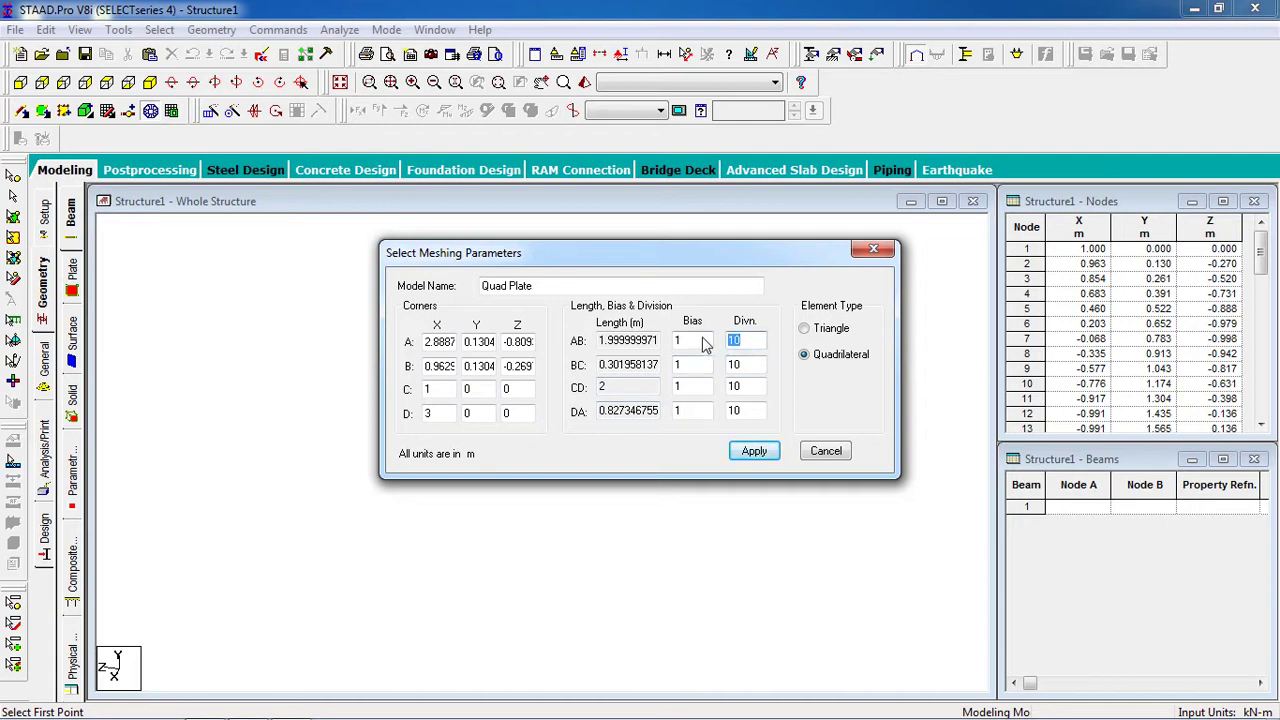
key("Tab")
type("5")
key("Tab")
type("5")
key("Tab")
type("5")
left_click(752, 452)
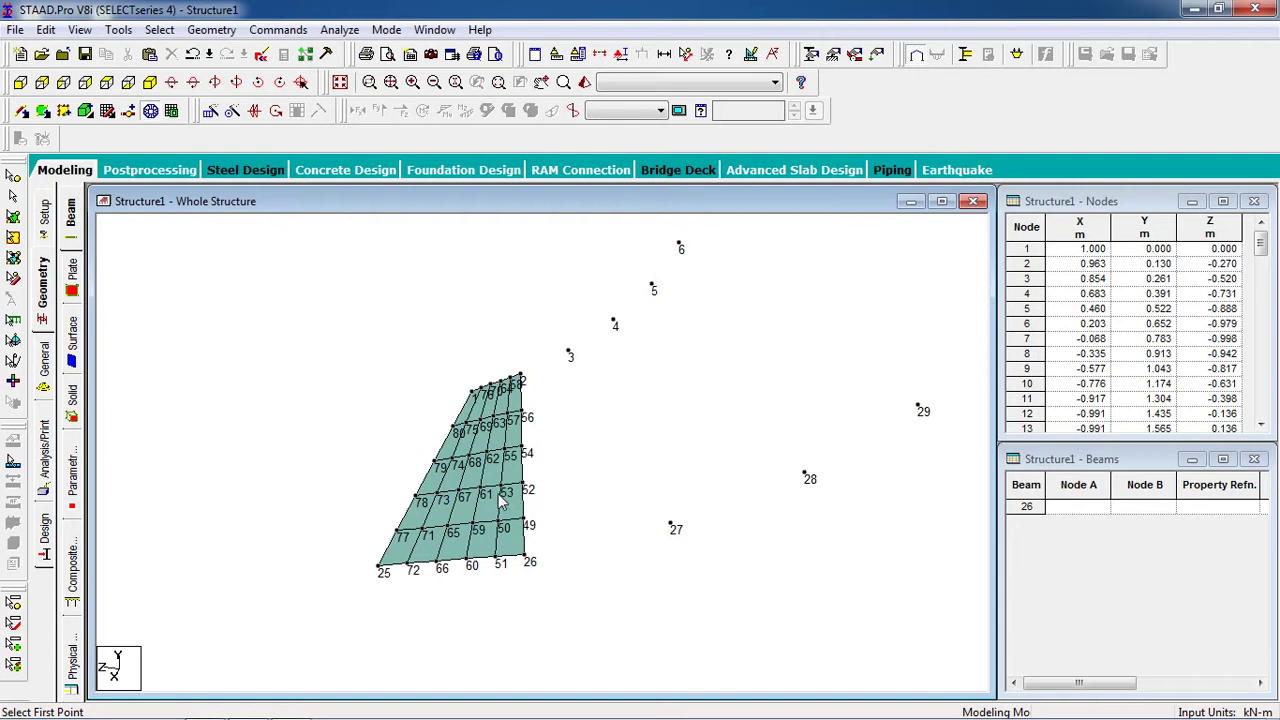
Examine the meshed first panel and the surrounding nodes in plan, bottom, front and isometric views.
left_click(113, 84)
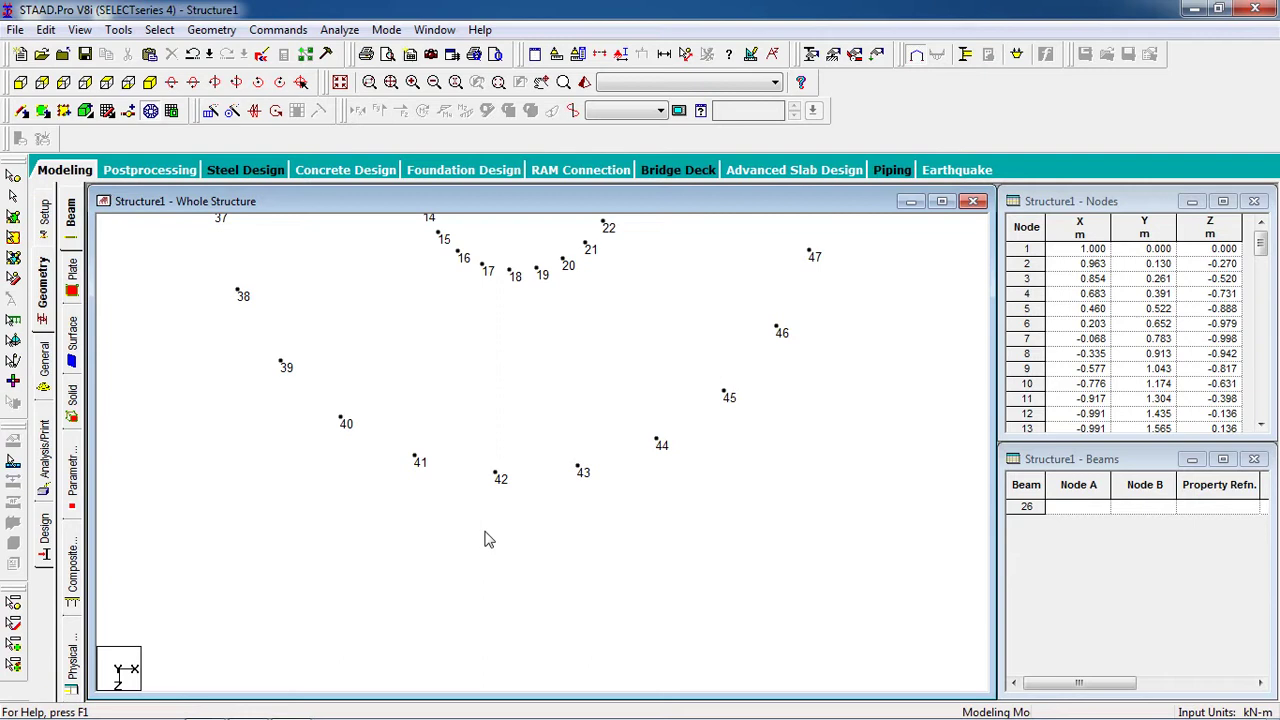
left_click(110, 84)
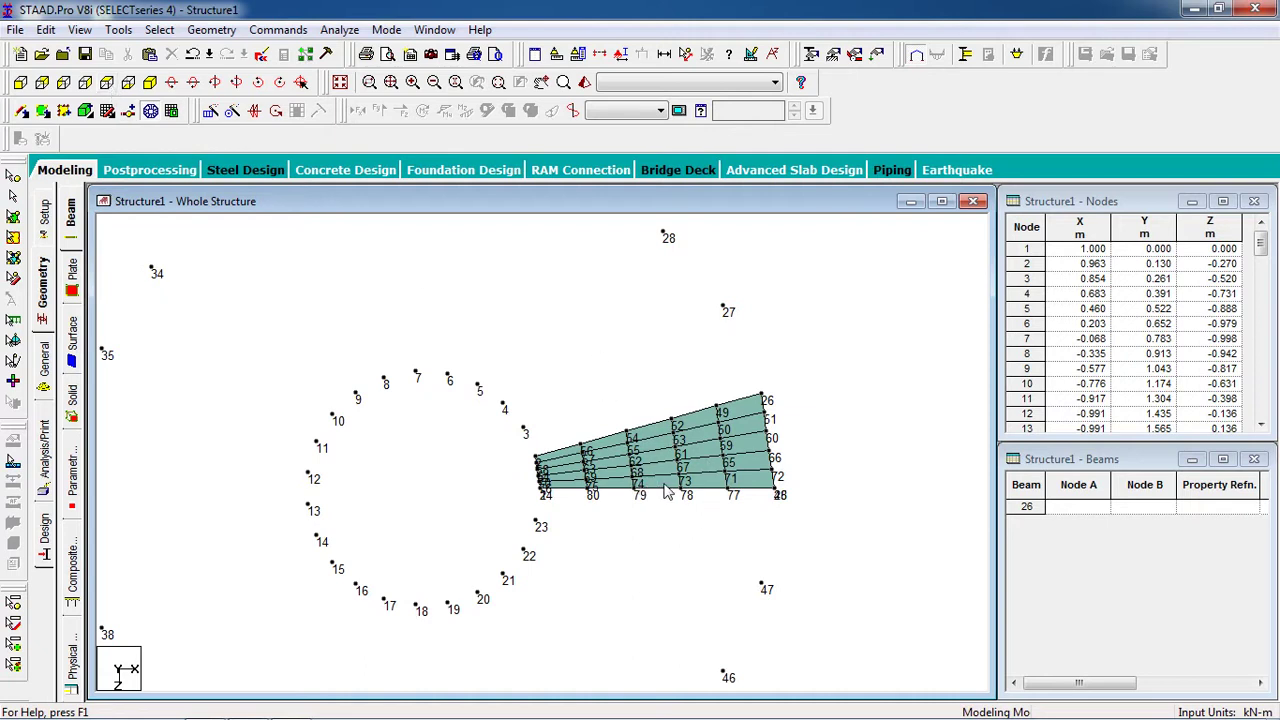
middle_click_drag(666, 490, 658, 488)
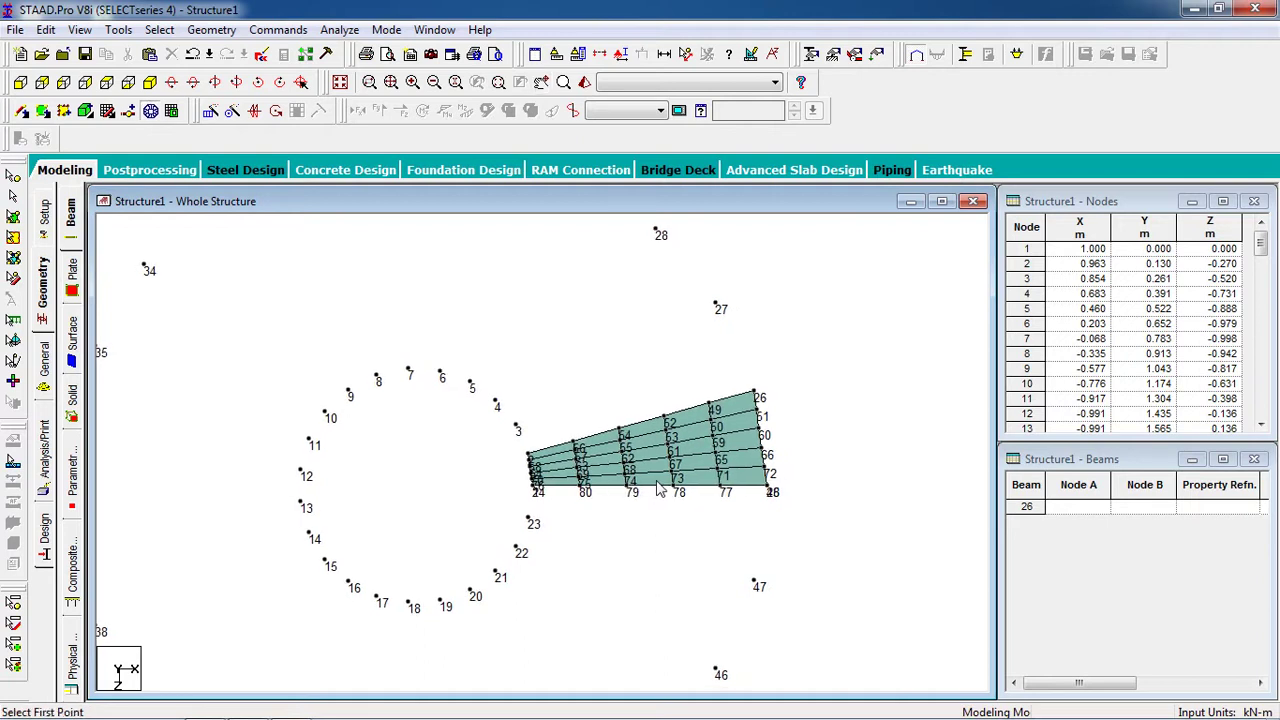
left_click(128, 84)
middle_click_drag(629, 573, 629, 557)
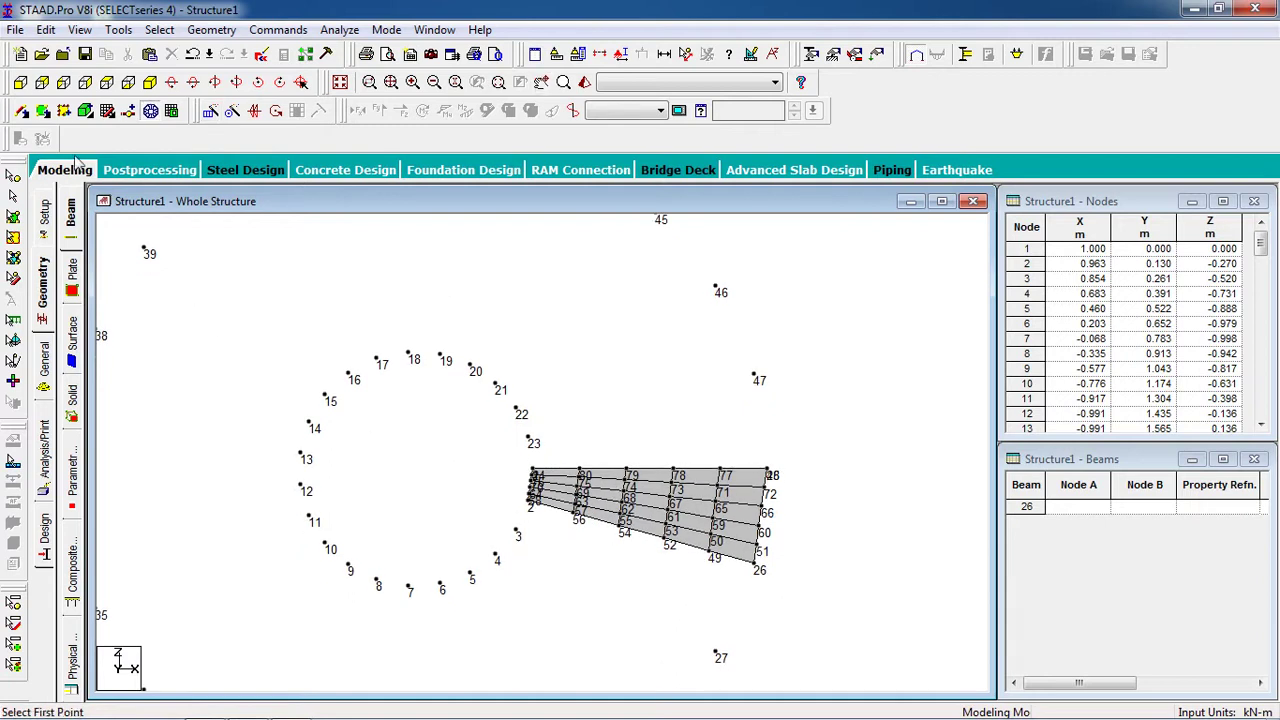
left_click(19, 84)
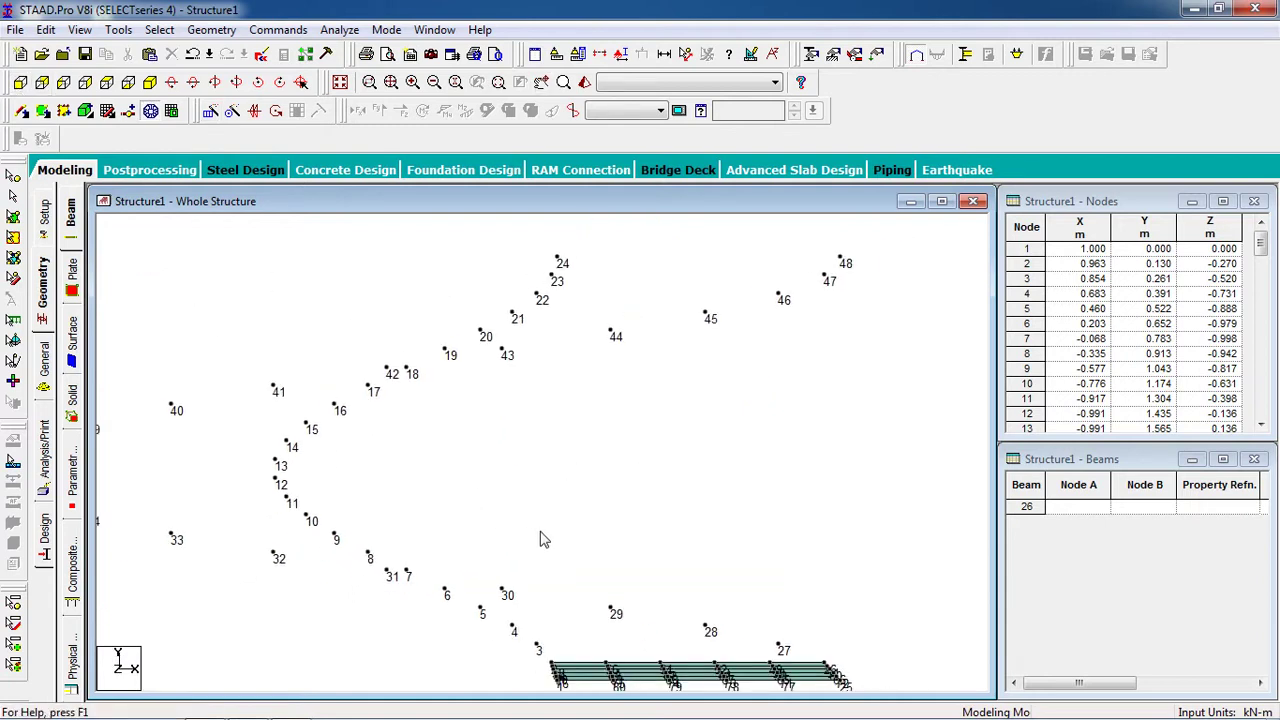
left_click(150, 83)
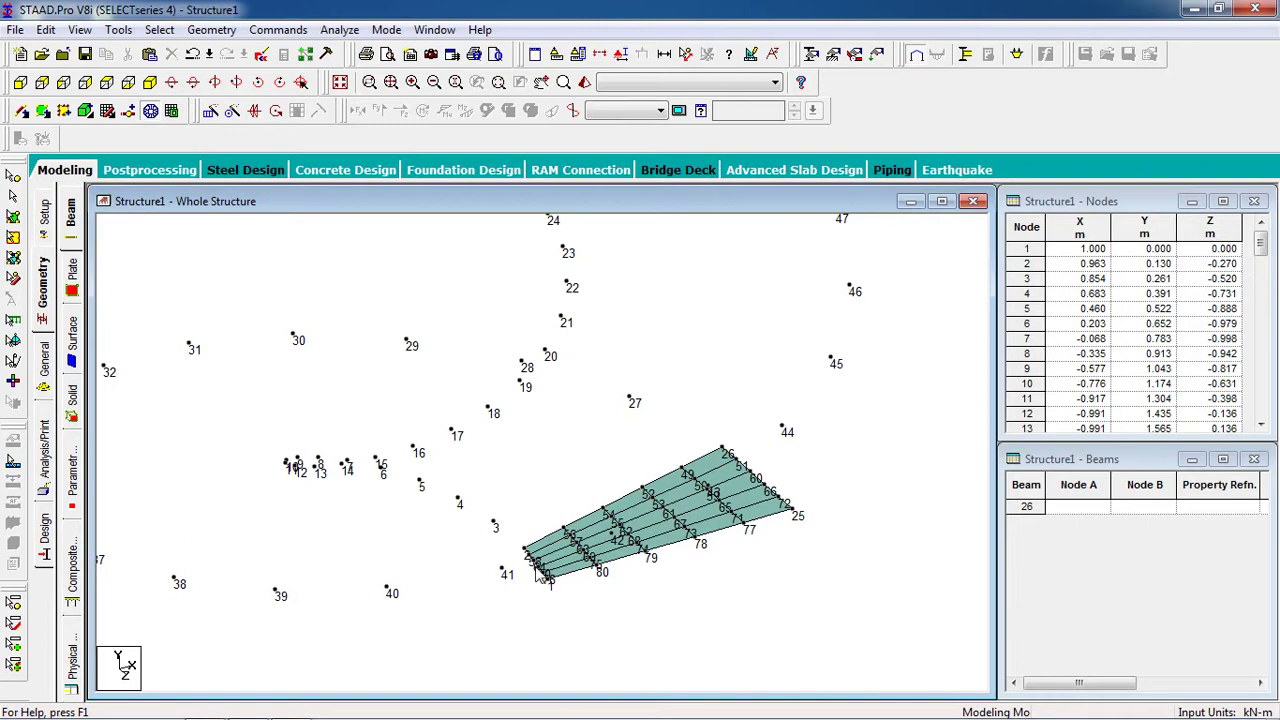
Hide the node numbers and outline the second stair panel for surface meshing through nodes 27, 3, 2 and 26, closing it at node 27.
key("shift+n")
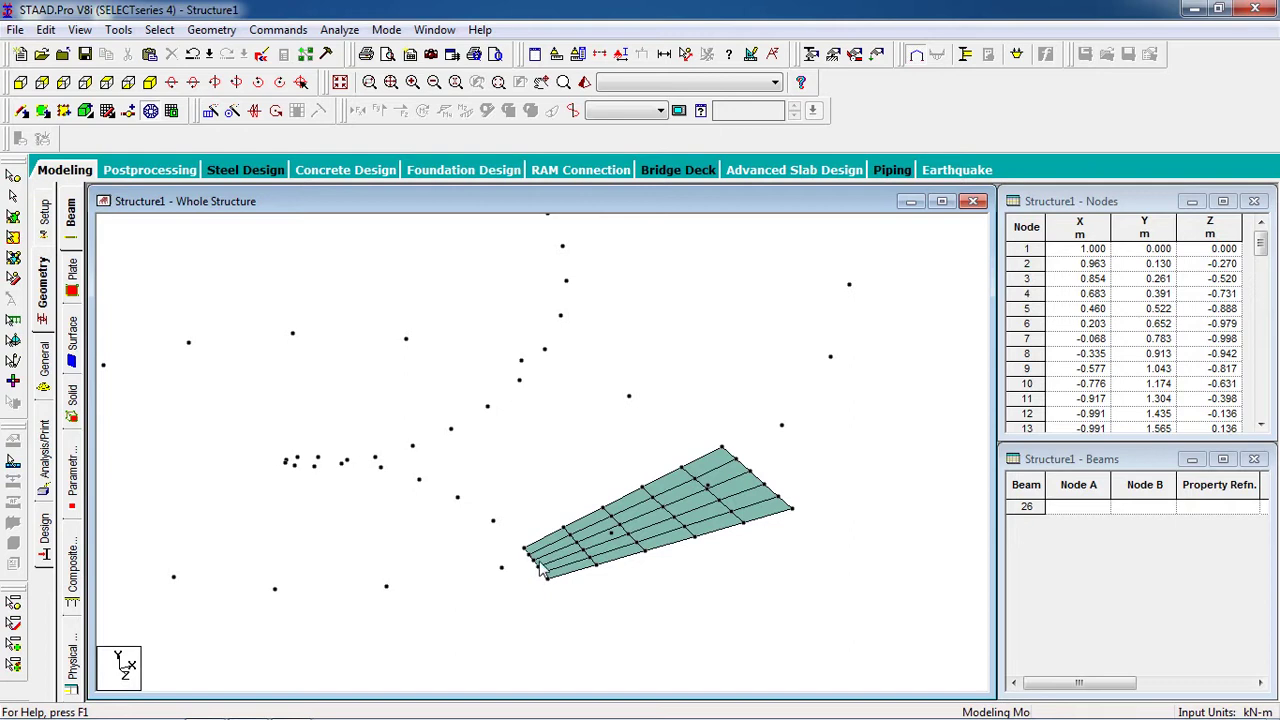
key("Right")
key("Right")
key("Right")
key("Right")
key("Right")
key("Right")
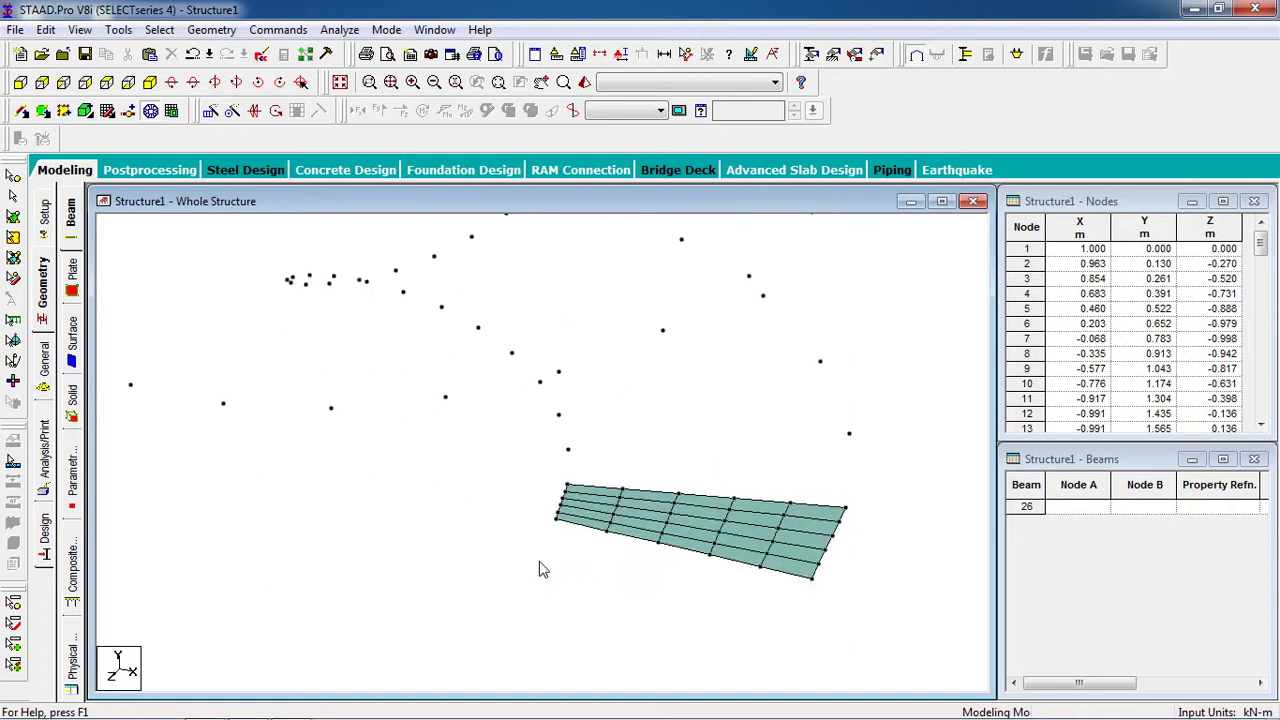
key("Right")
key("Right")
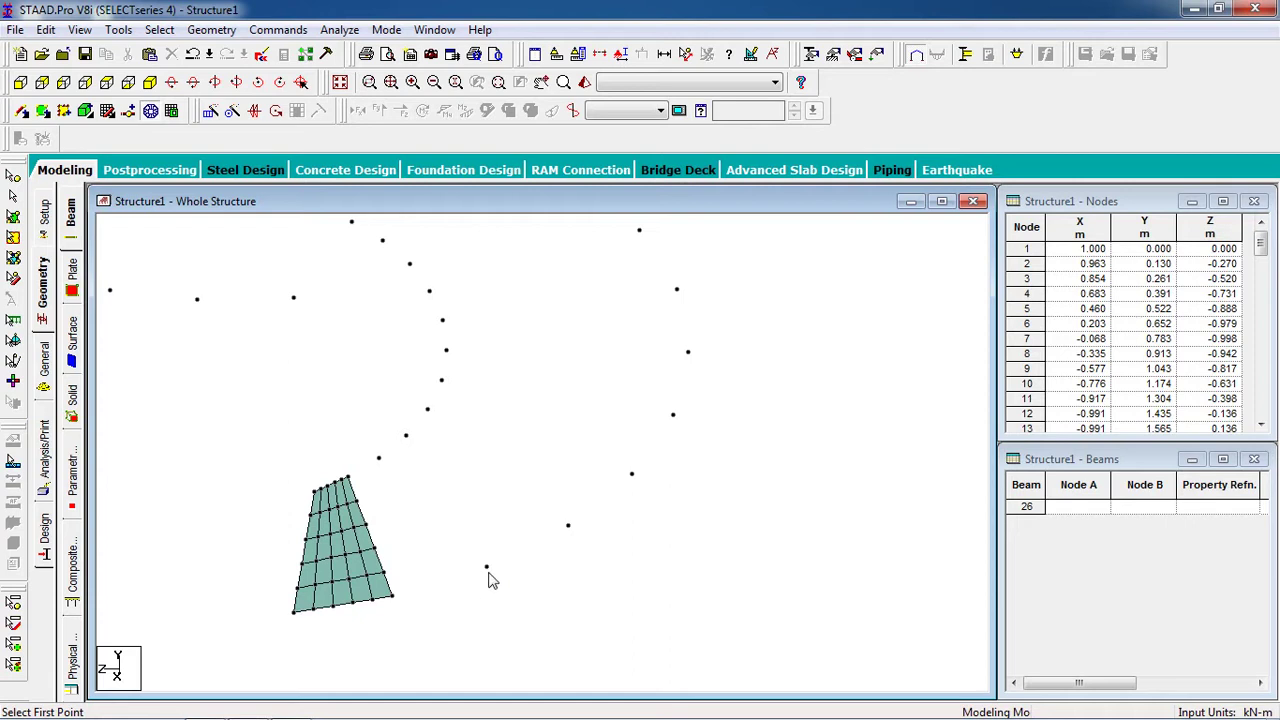
left_click(486, 567)
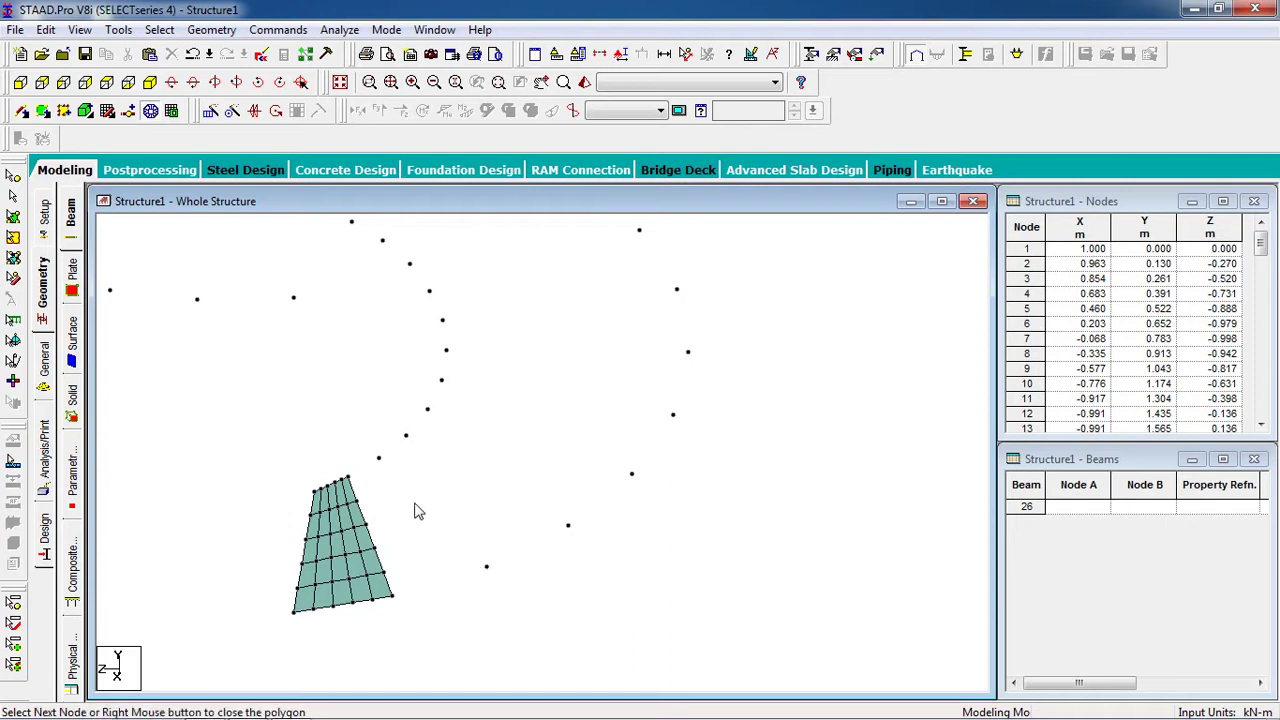
left_click(379, 458)
scroll(345, 500, "up", 1)
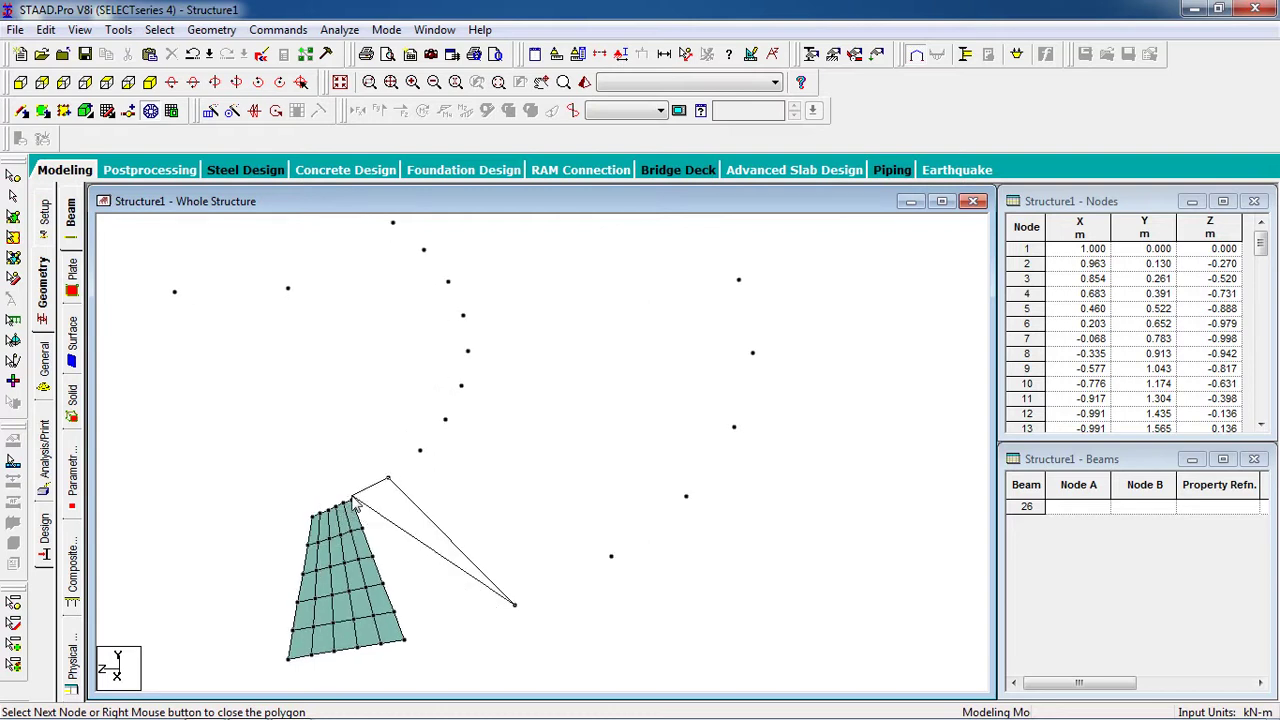
left_click(352, 501)
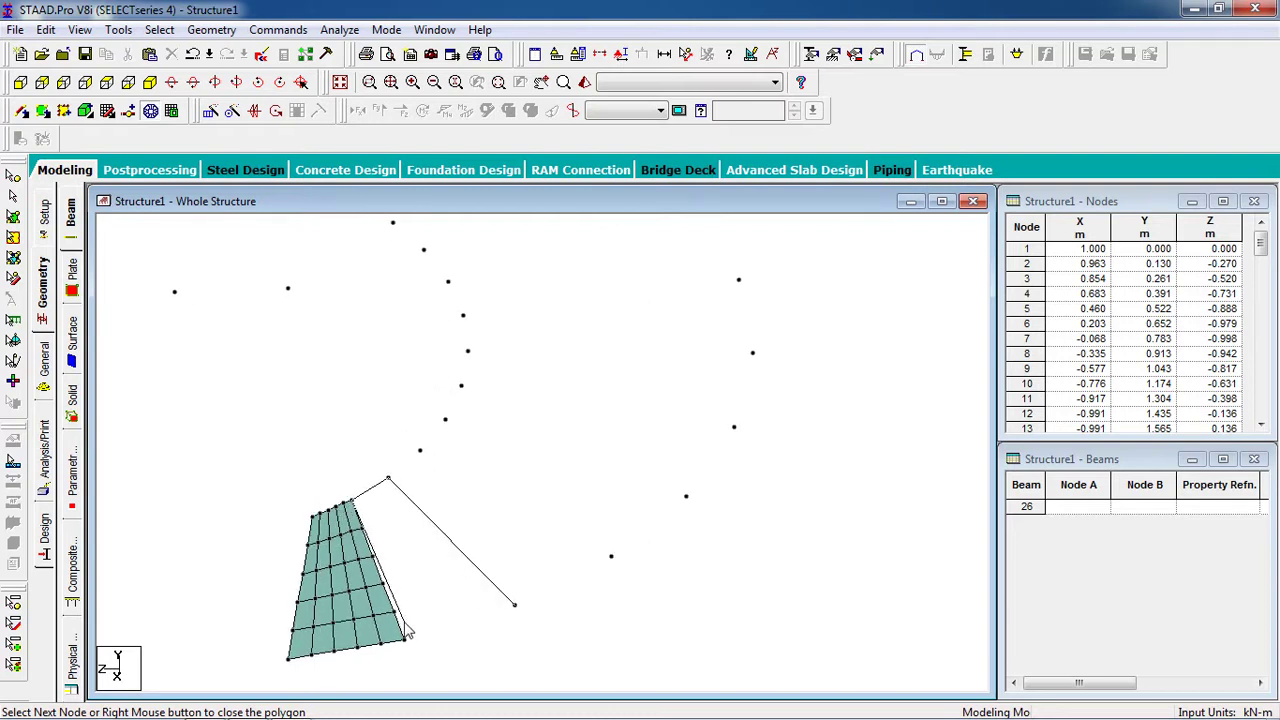
left_click(404, 638)
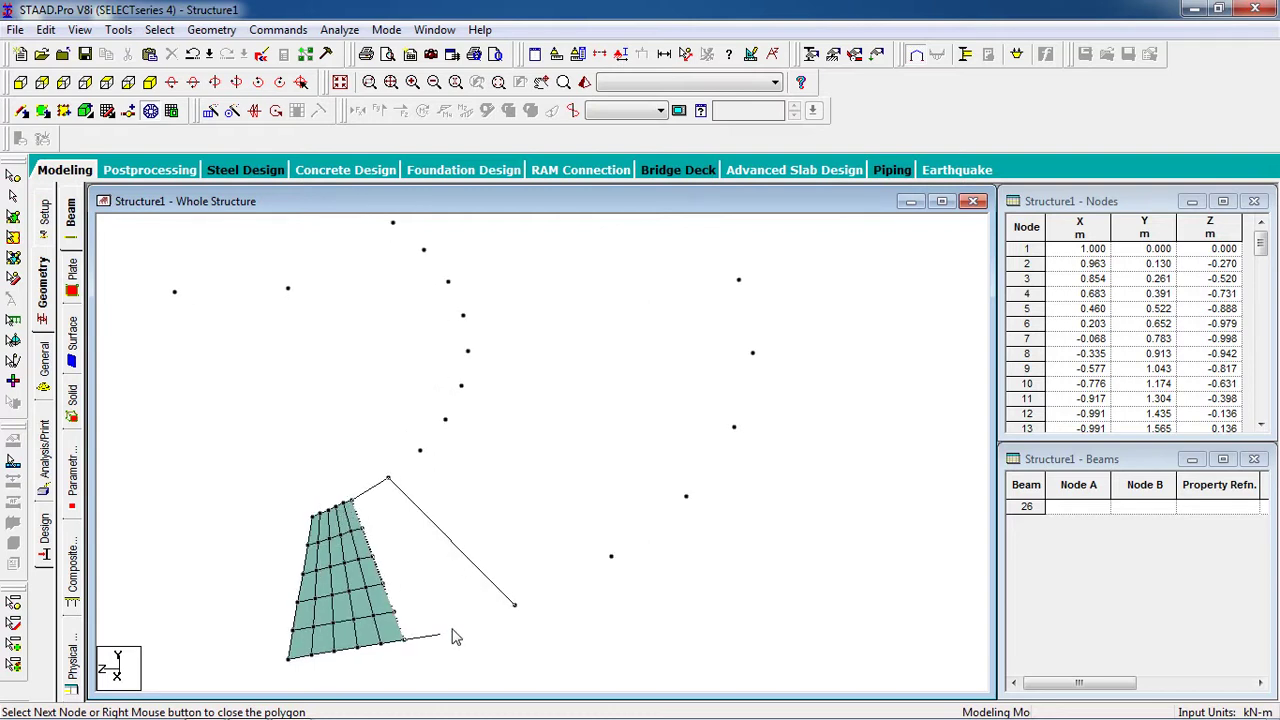
right_click(513, 606)
Generate a quadrilateral mesh of the second stair panel with 5 divisions along each of its four edges.
left_click(616, 380)
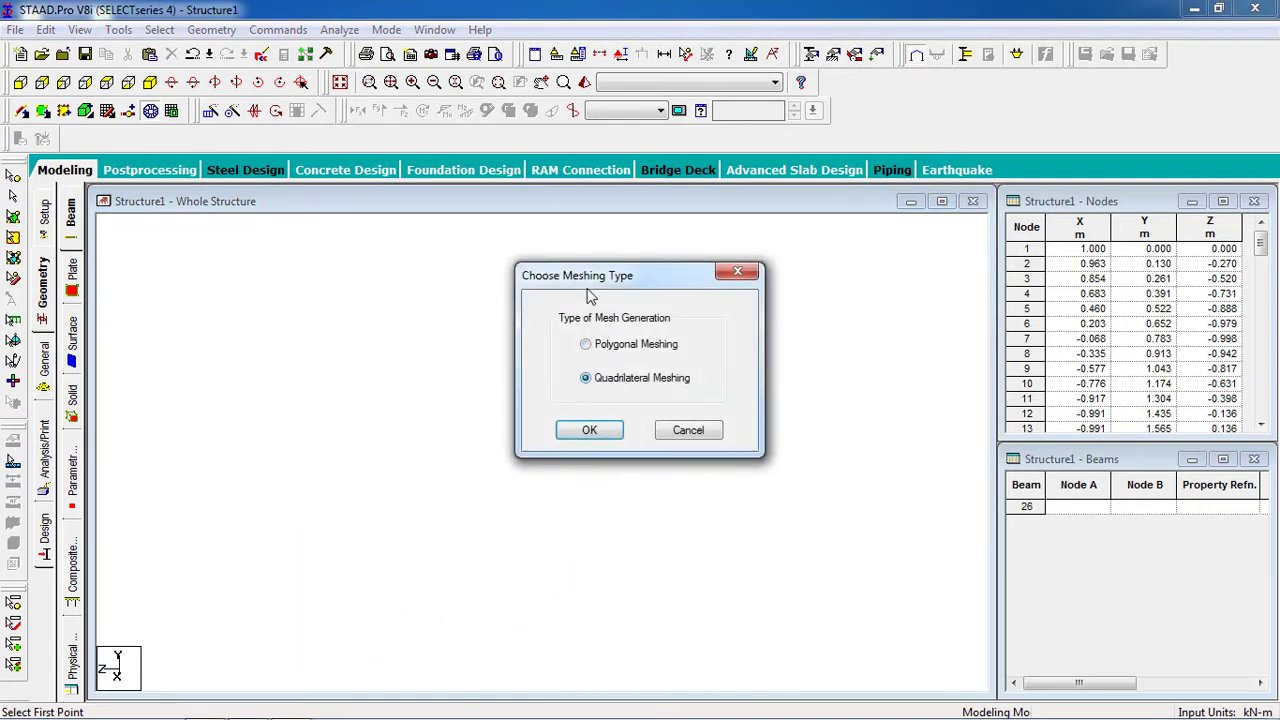
left_click(586, 436)
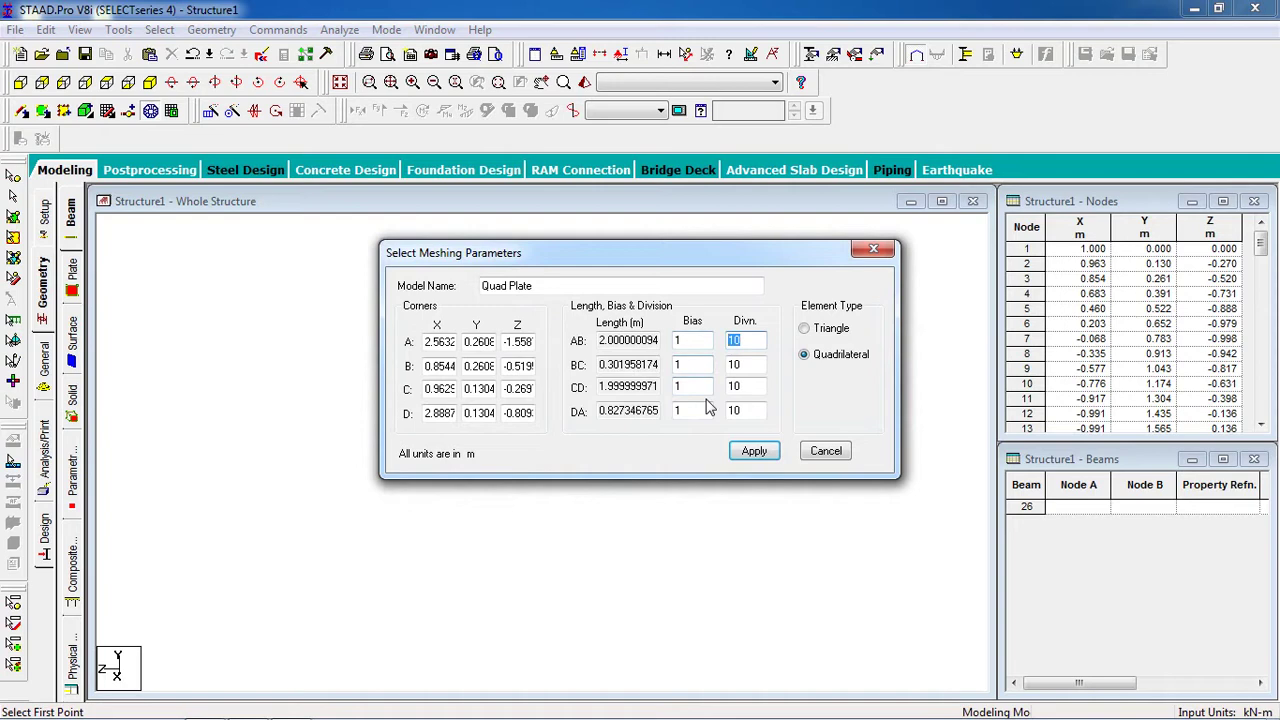
type("5")
key("Tab")
type("5")
key("Tab")
type("5")
key("Tab")
type("5")
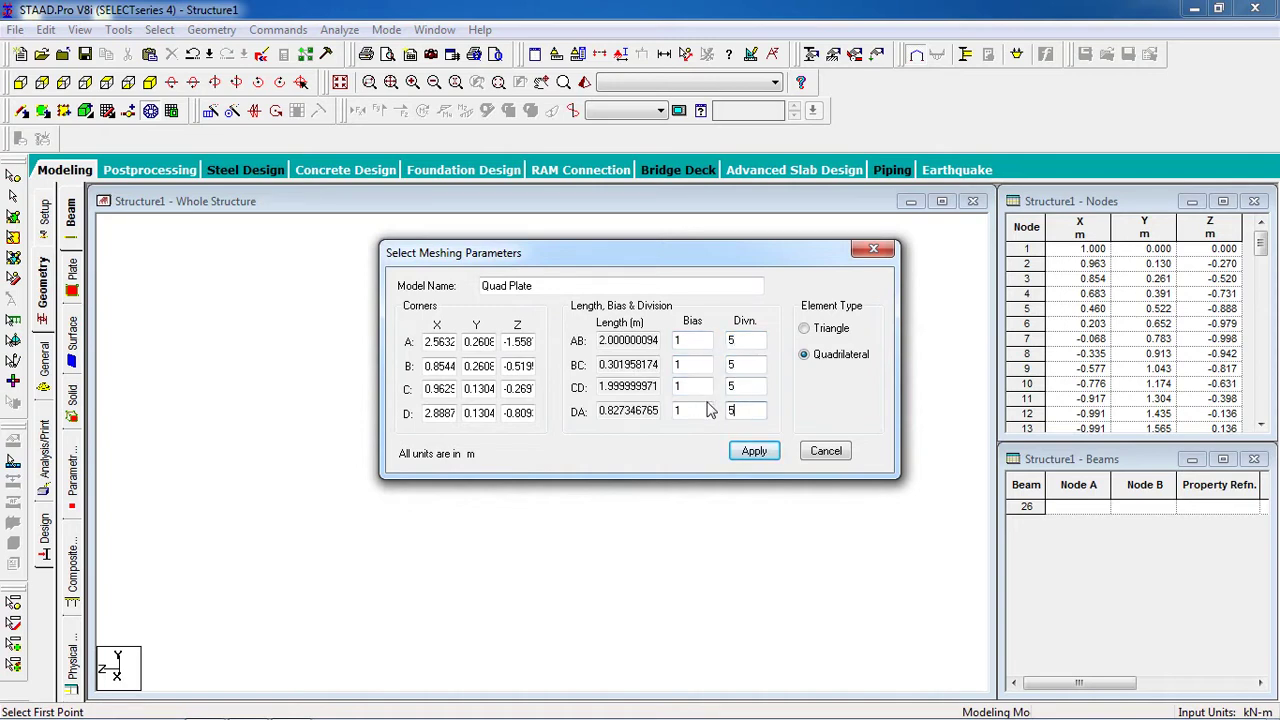
left_click(752, 451)
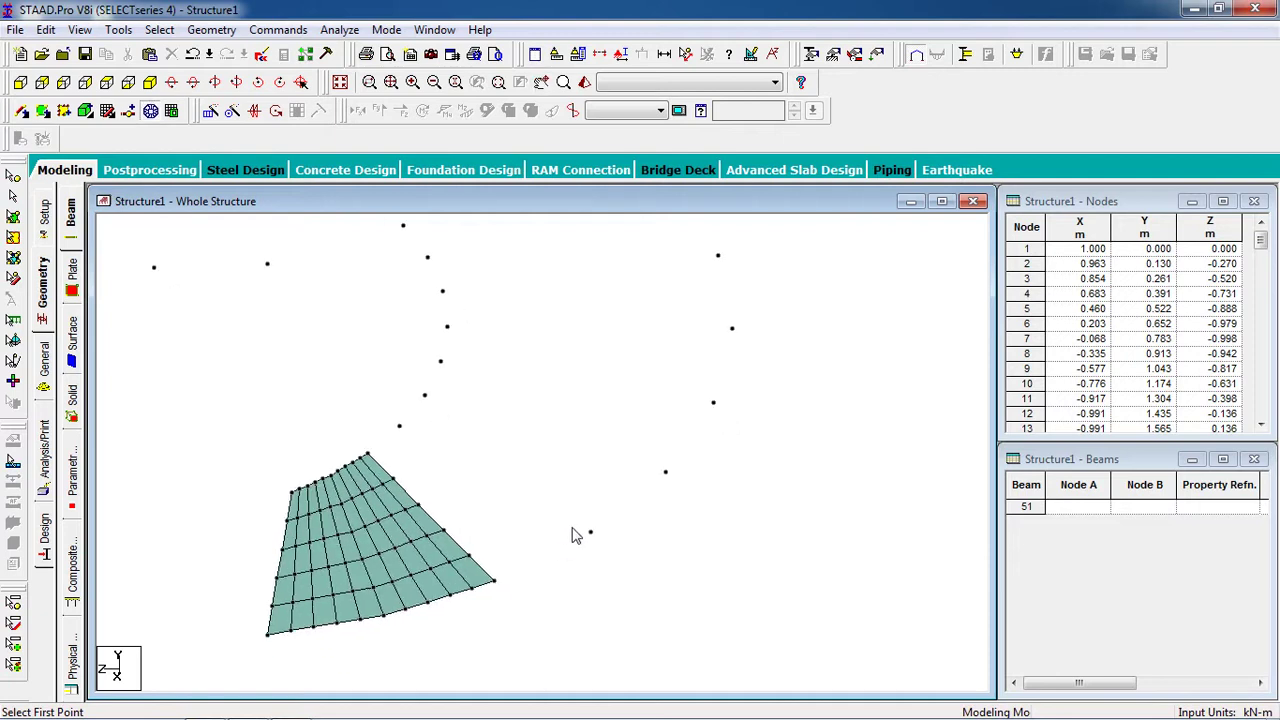
Outline the third stair panel for surface meshing through nodes 28, 4, 3 and 27, closing it at node 28.
left_click(591, 531)
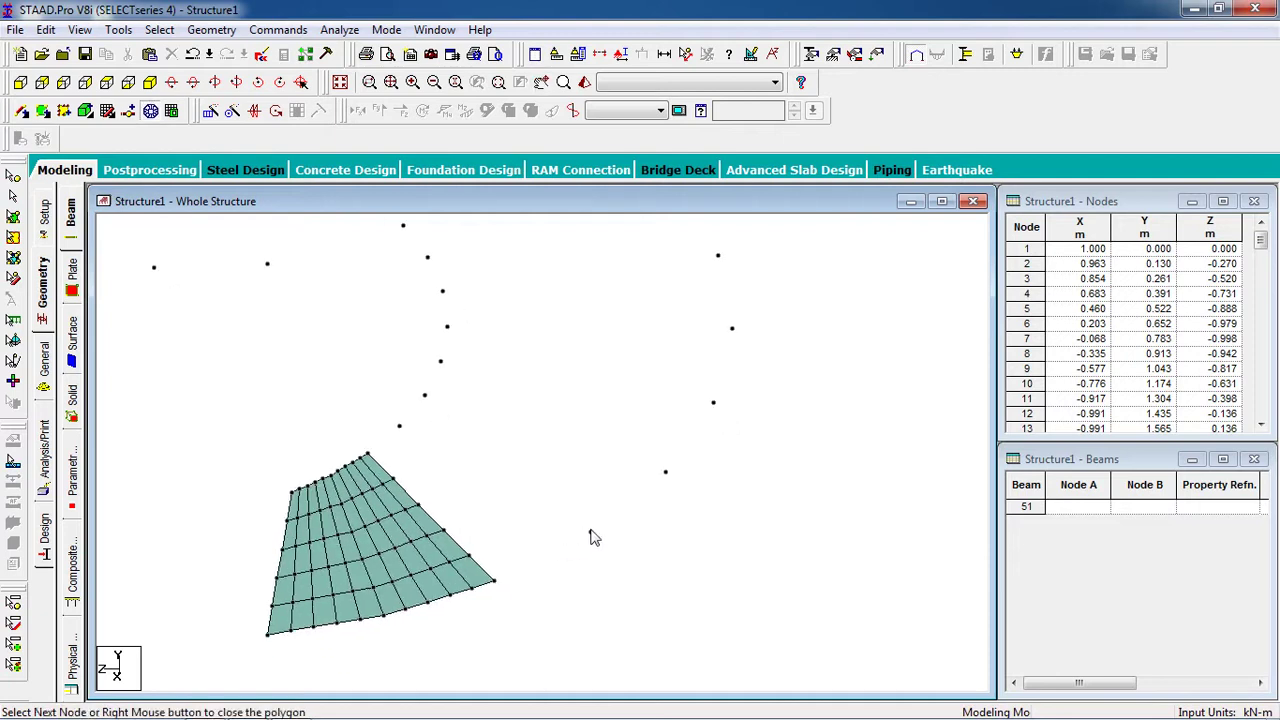
left_click(399, 427)
left_click(369, 452)
left_click(494, 584)
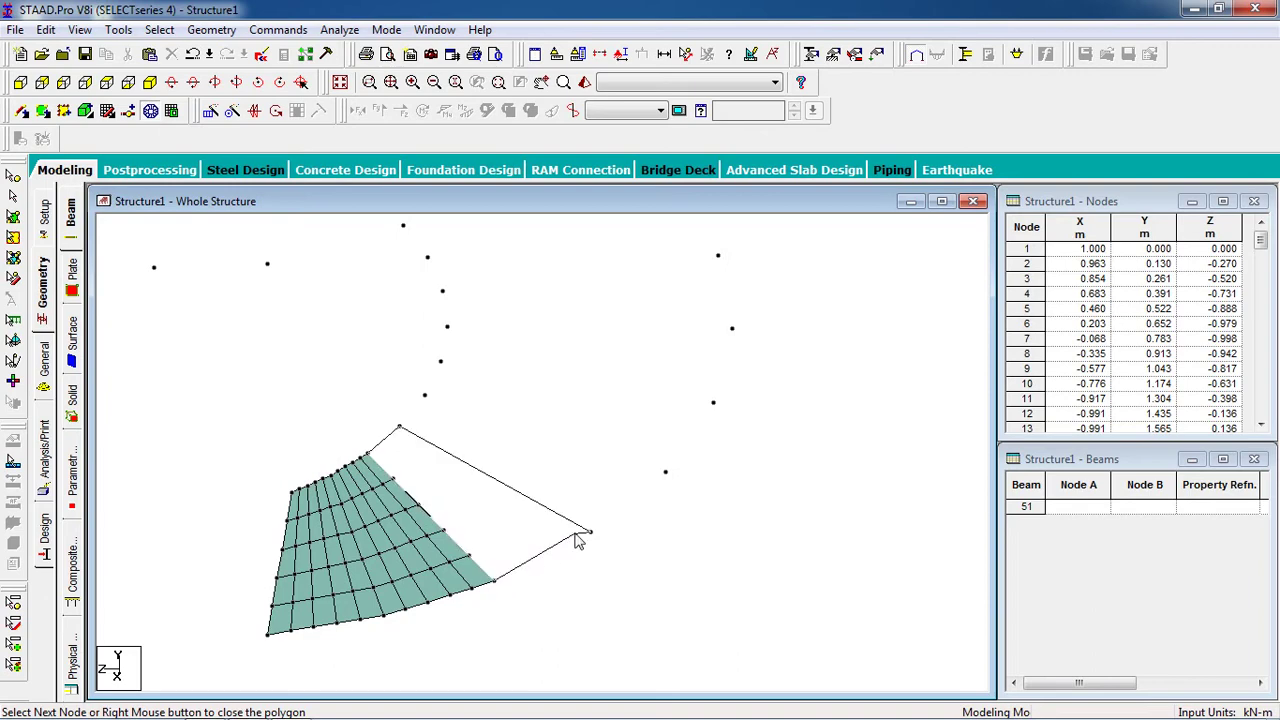
left_click(590, 532)
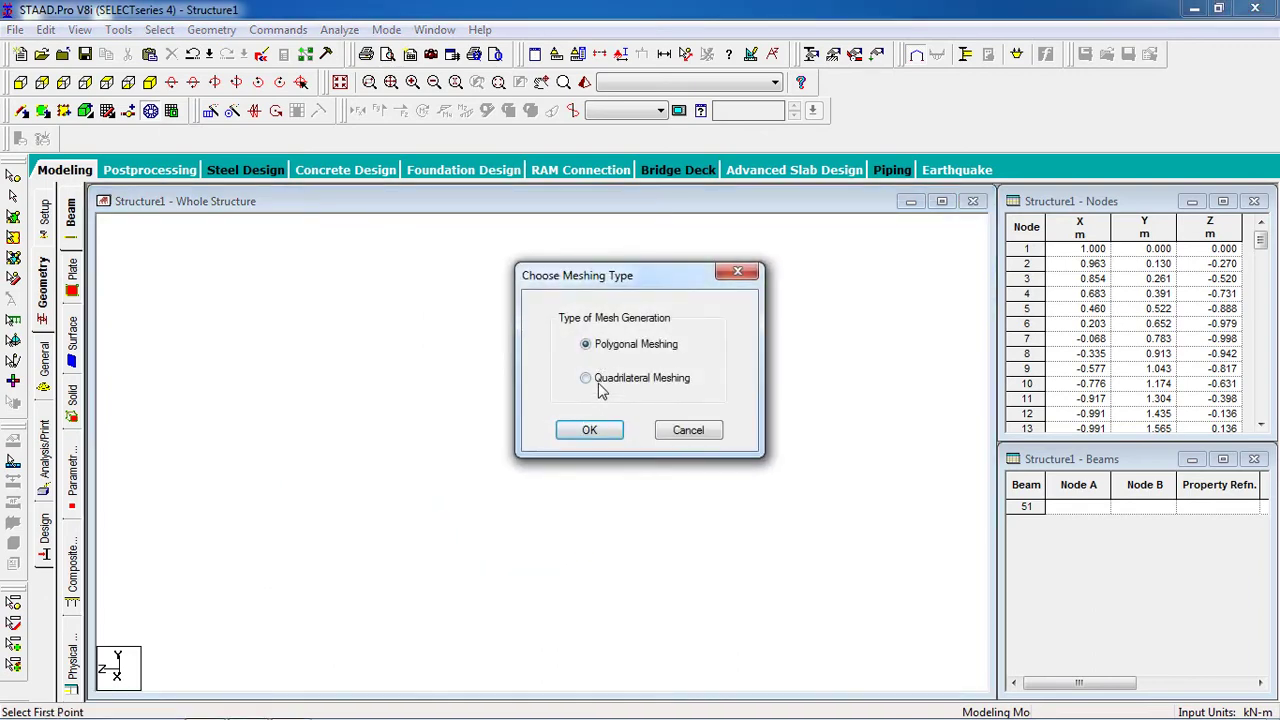
Generate a quadrilateral mesh of the third stair panel with 5 divisions along each edge.
left_click(586, 378)
left_click(589, 430)
left_click_drag(752, 341, 705, 347)
type("5")
key("Tab")
type("5")
key("Tab")
type("5")
key("Tab")
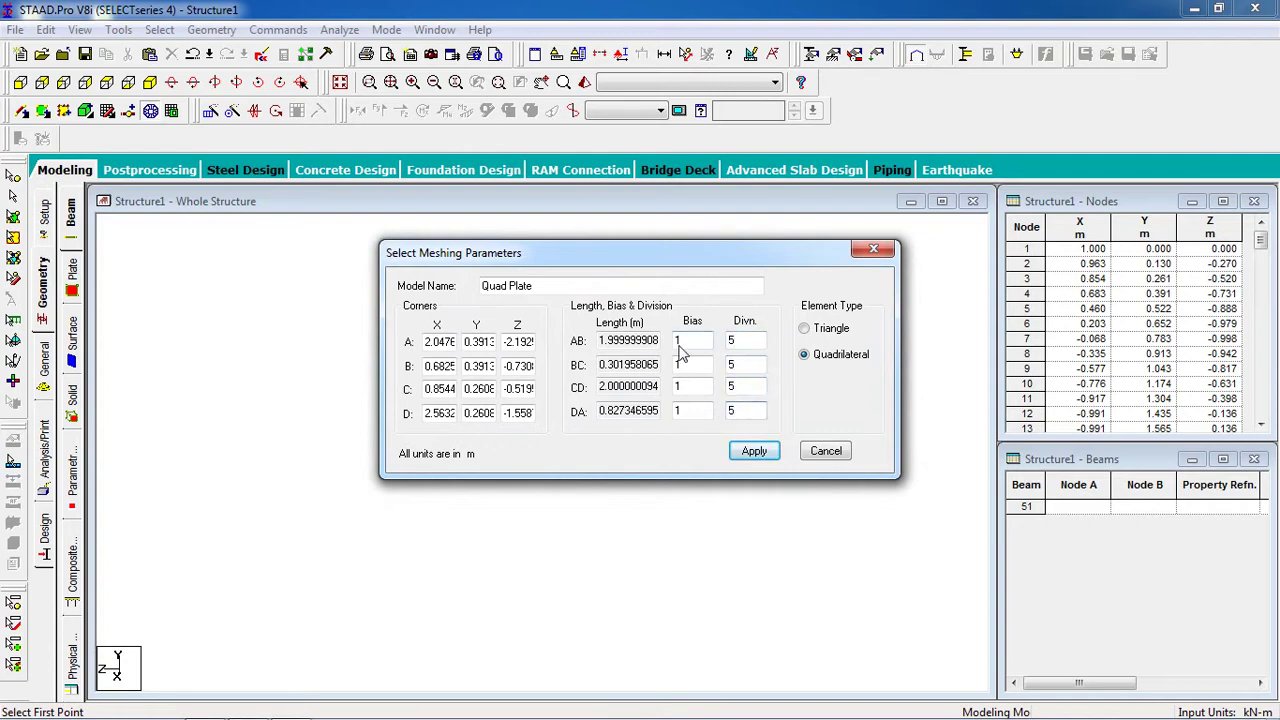
left_click(754, 451)
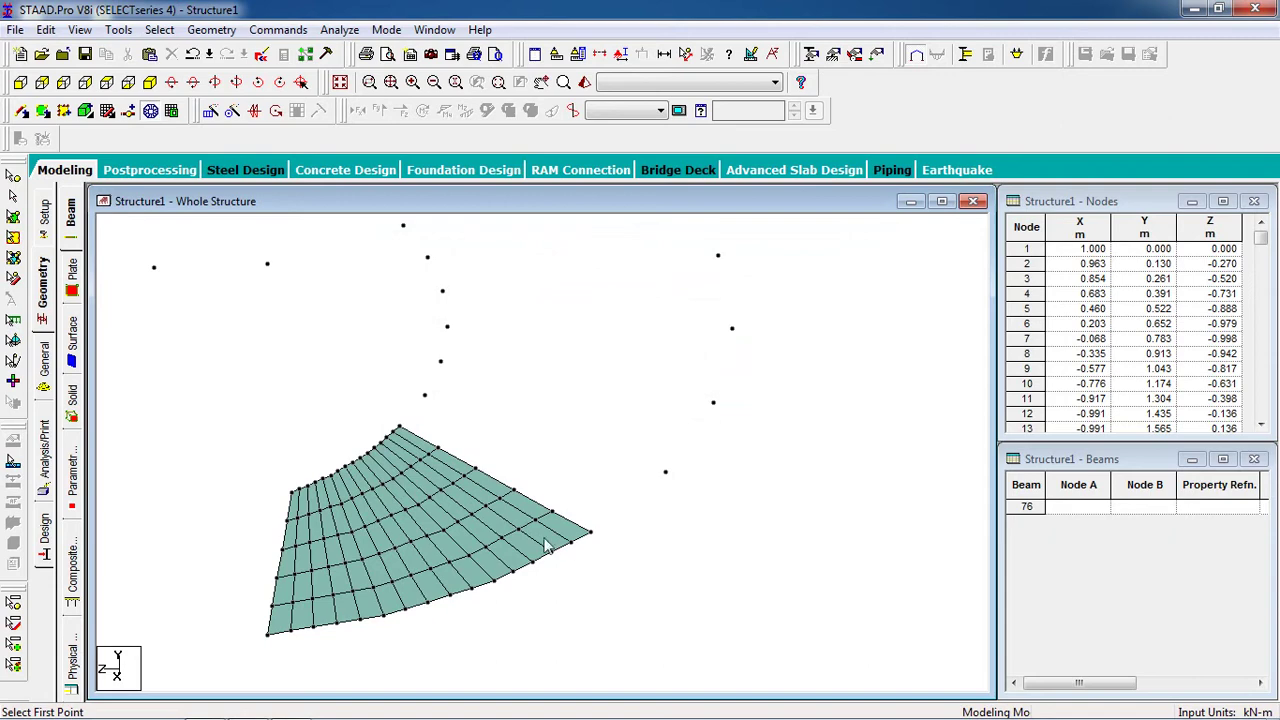
Outline the fourth stair panel for surface meshing through nodes 29, 5, 4 and 28, closing it at node 29.
middle_click_drag(531, 591, 470, 528)
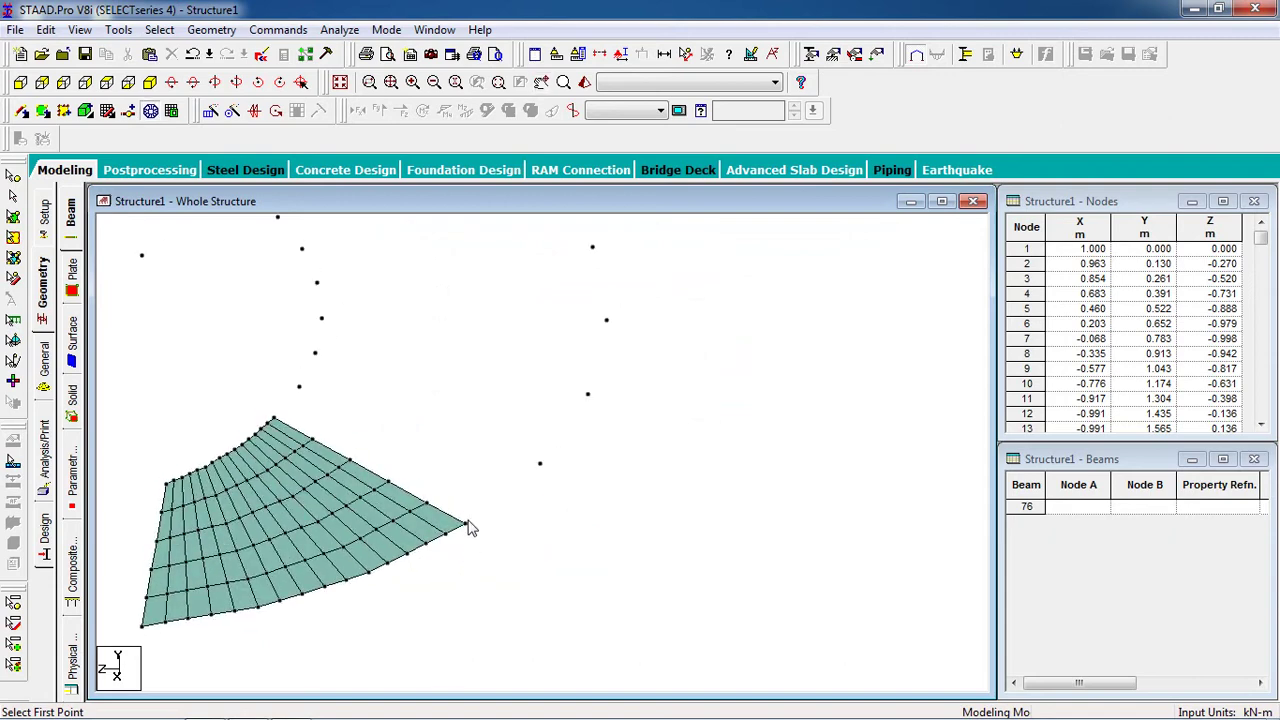
key("Left")
key("Left")
key("Left")
key("Left")
key("Left")
key("Left")
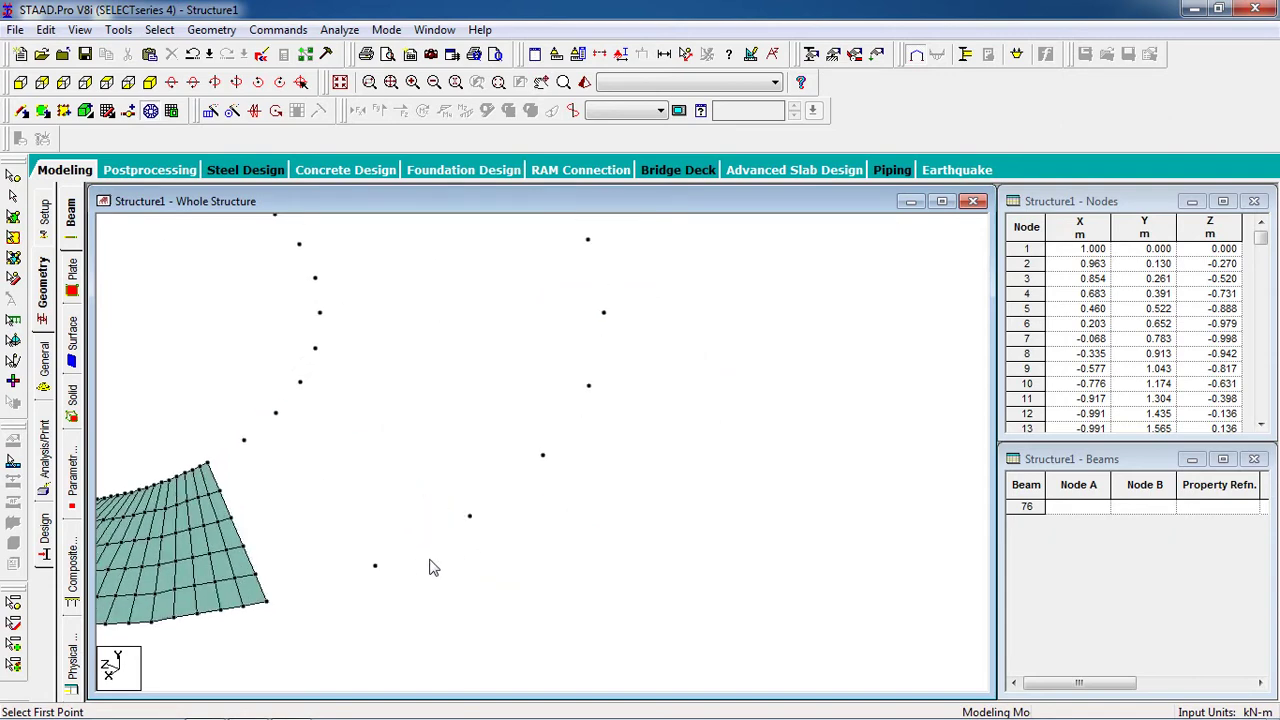
left_click(376, 567)
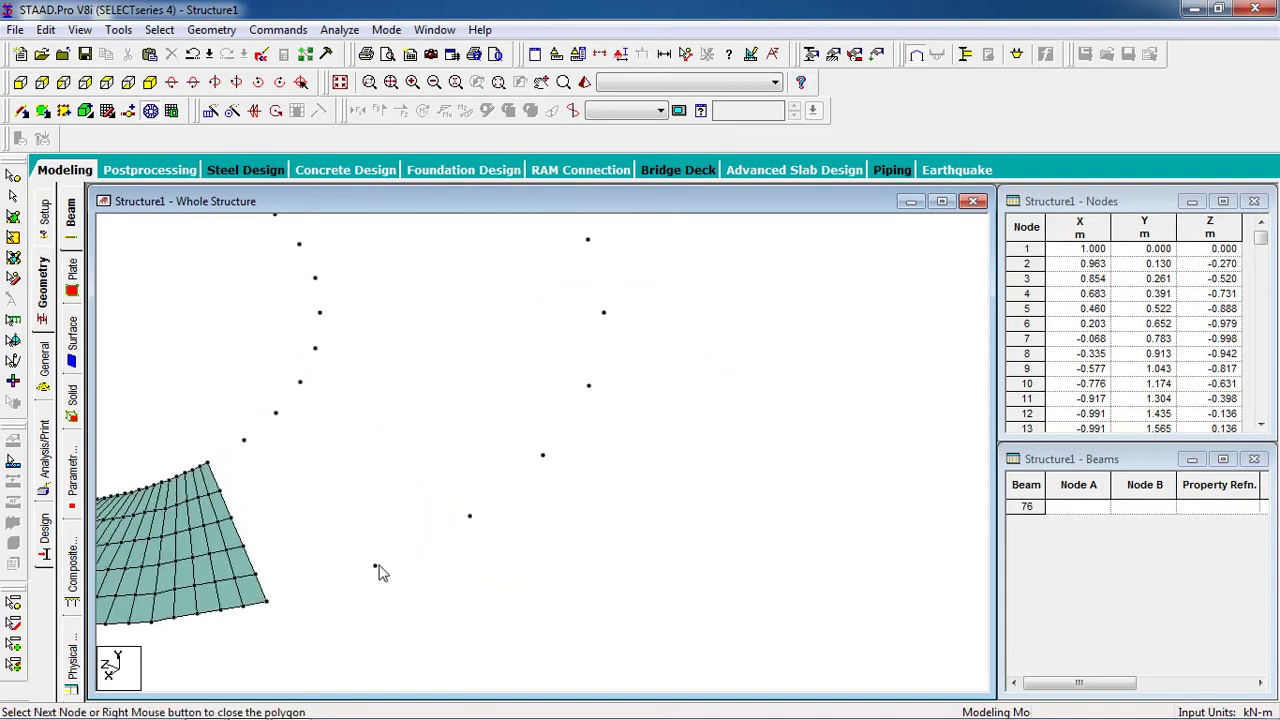
left_click(243, 441)
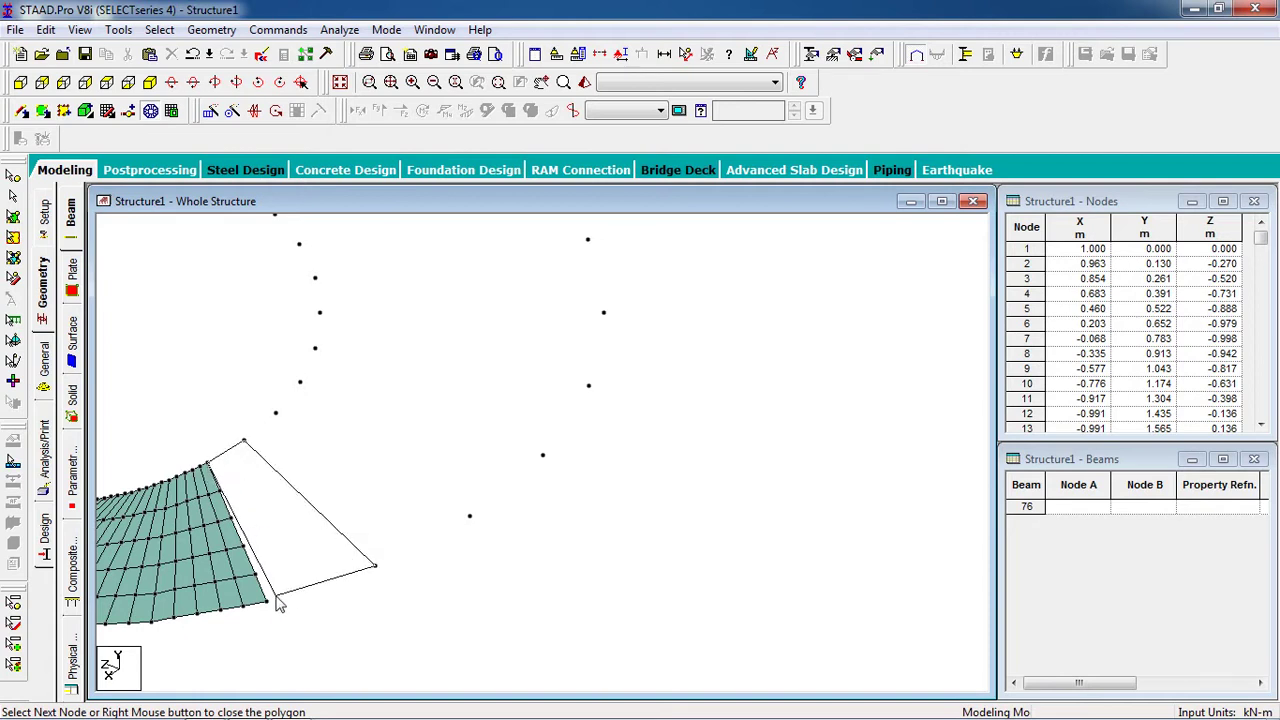
left_click(376, 568)
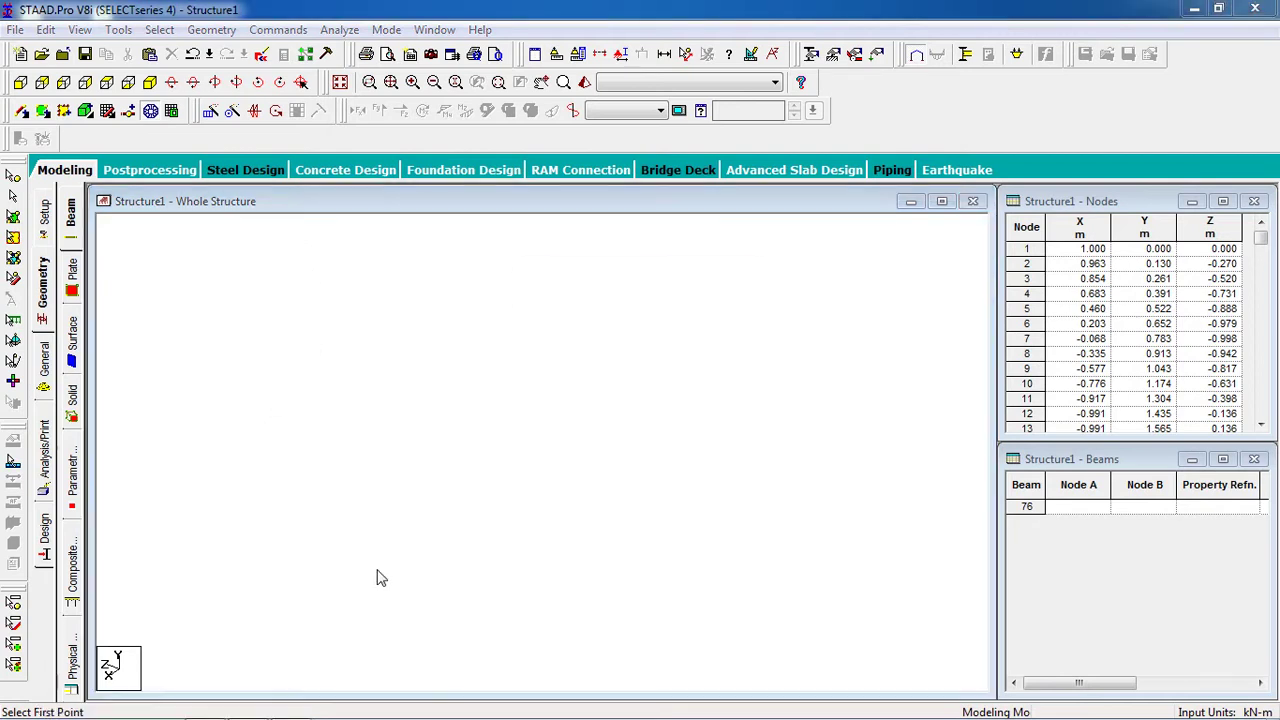
Generate a quadrilateral mesh of the fourth stair panel with 5 divisions along each edge.
left_click(643, 379)
left_click(590, 430)
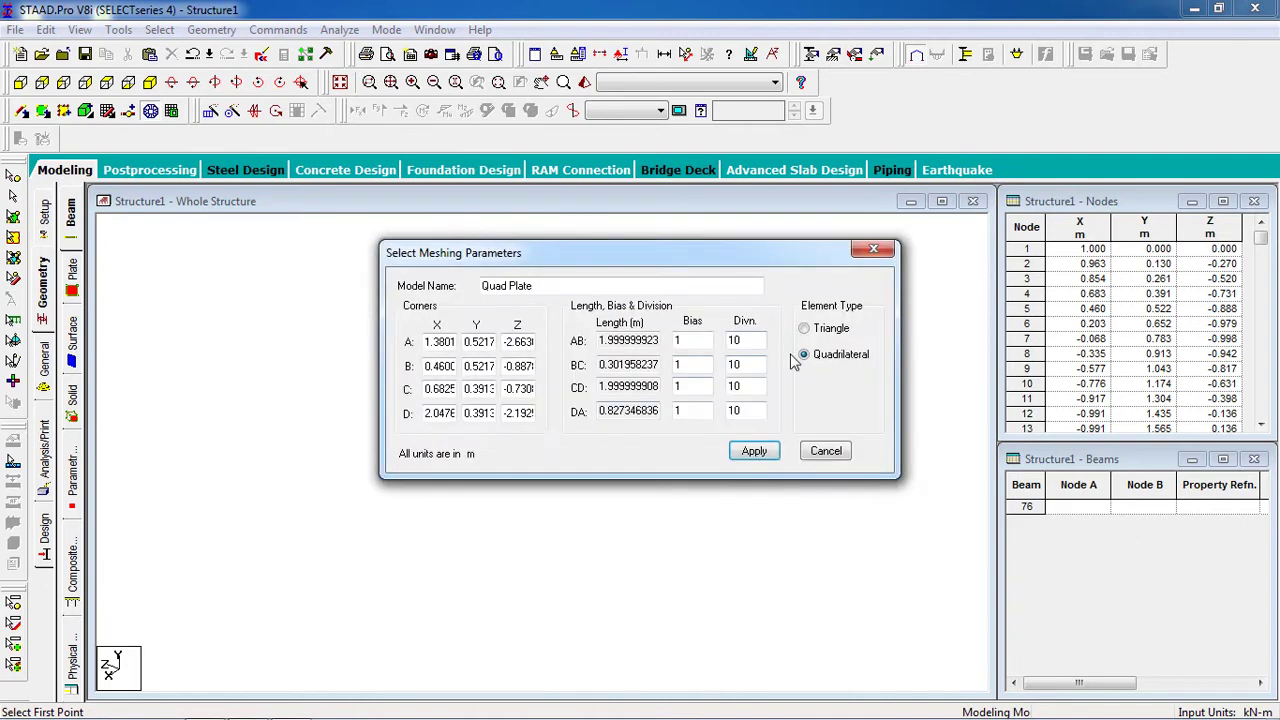
double_click(742, 342)
type("5")
key("Tab")
type("5")
key("Tab")
type("5")
key("Tab")
type("5")
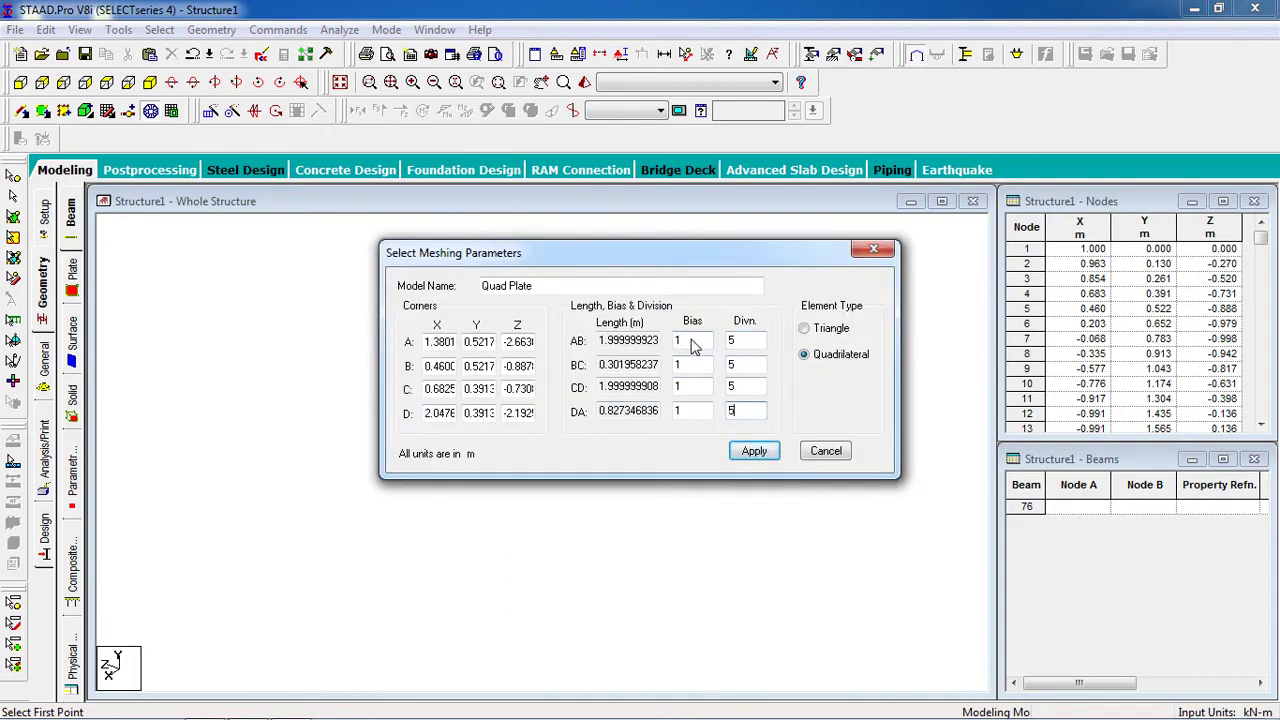
left_click(753, 448)
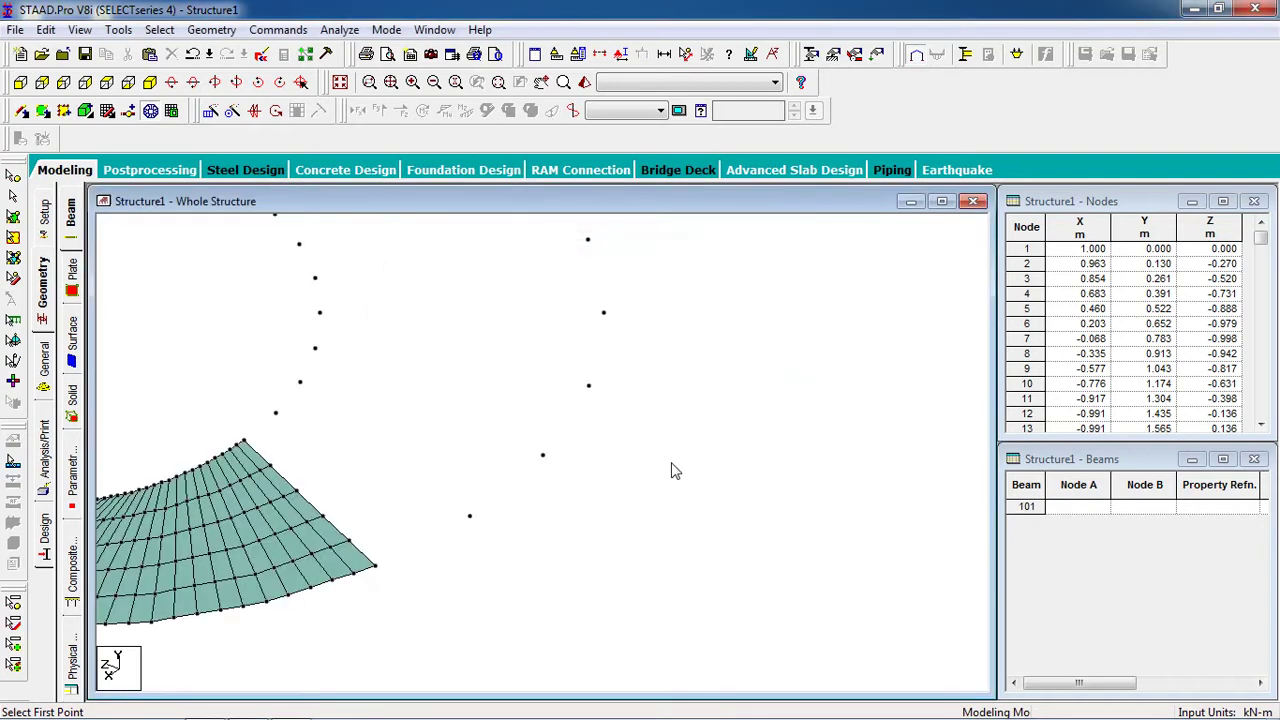
Outline the fifth stair panel for surface meshing through nodes 30, 6, 5 and 29, closing it at node 30.
left_click(467, 518)
left_click(275, 413)
left_click(245, 441)
left_click(376, 566)
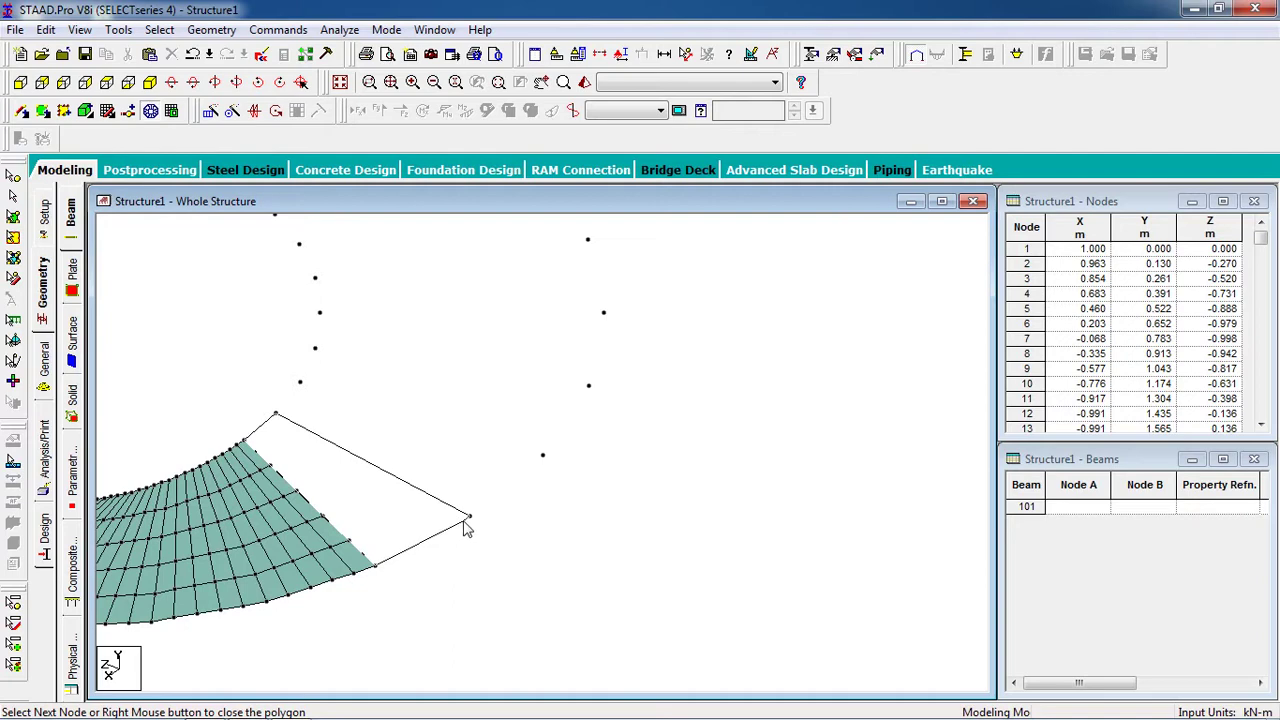
left_click(469, 518)
Generate a quadrilateral mesh of the fifth stair panel with 5 divisions along each edge.
left_click(648, 378)
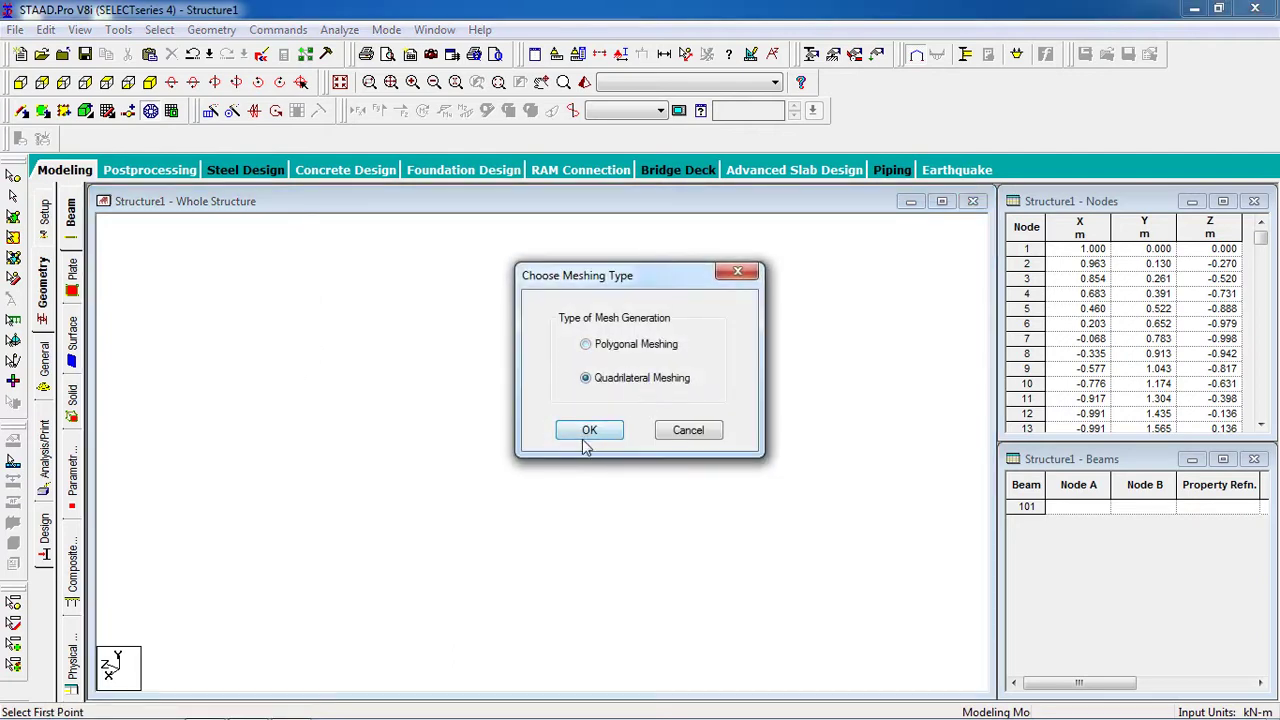
left_click(589, 438)
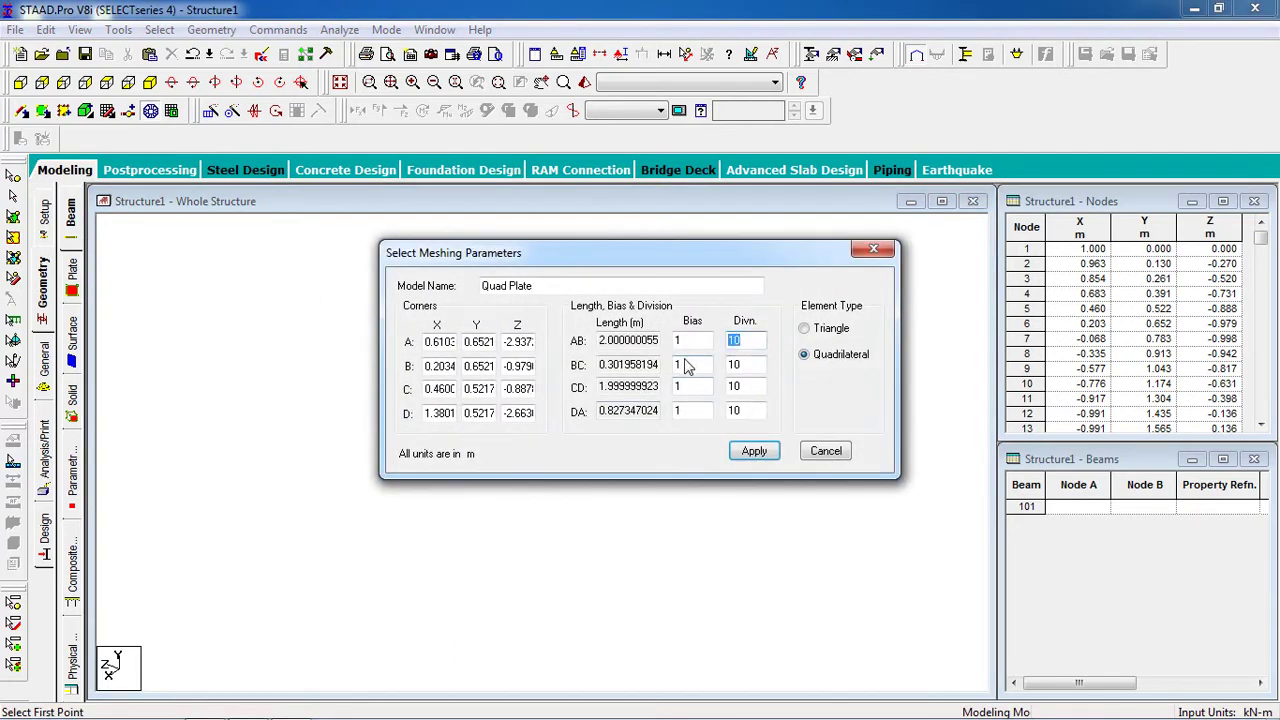
type("5")
key("Tab")
type("5")
key("Tab")
left_click(752, 450)
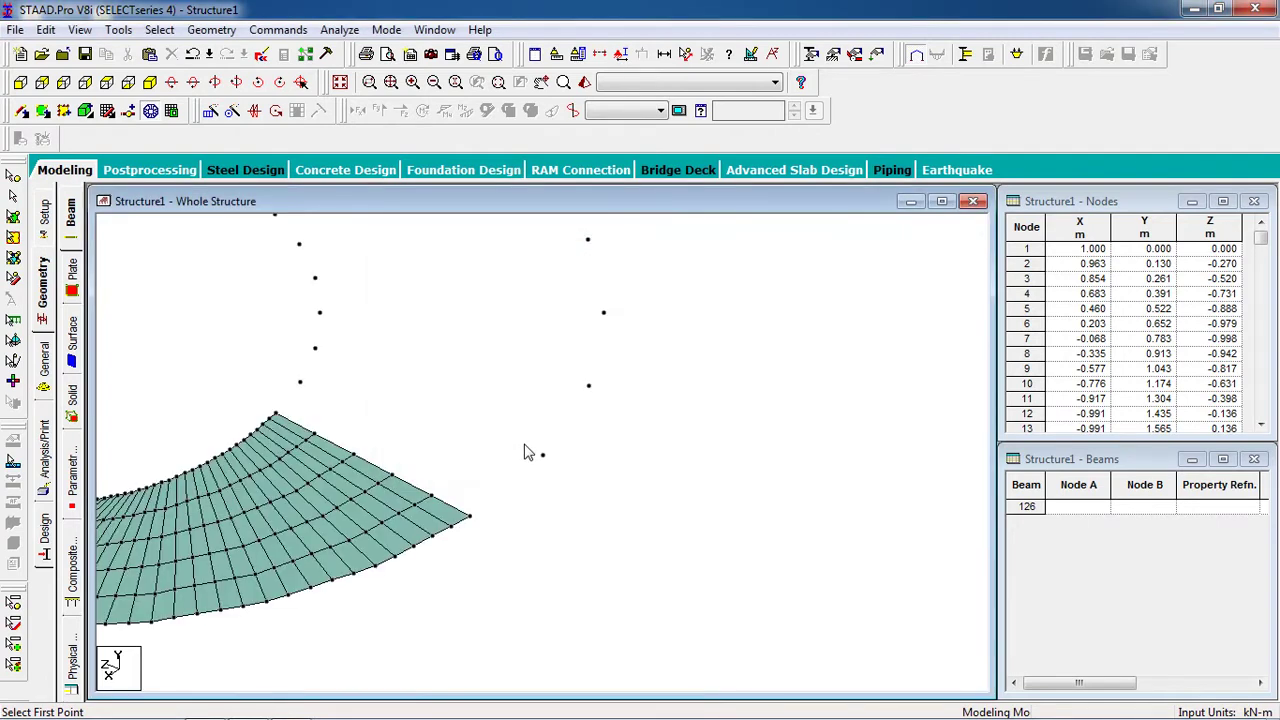
Outline the sixth stair panel for surface meshing through nodes 31, 7, 6 and 30, closing it at node 31.
left_click(542, 456)
left_click(300, 382)
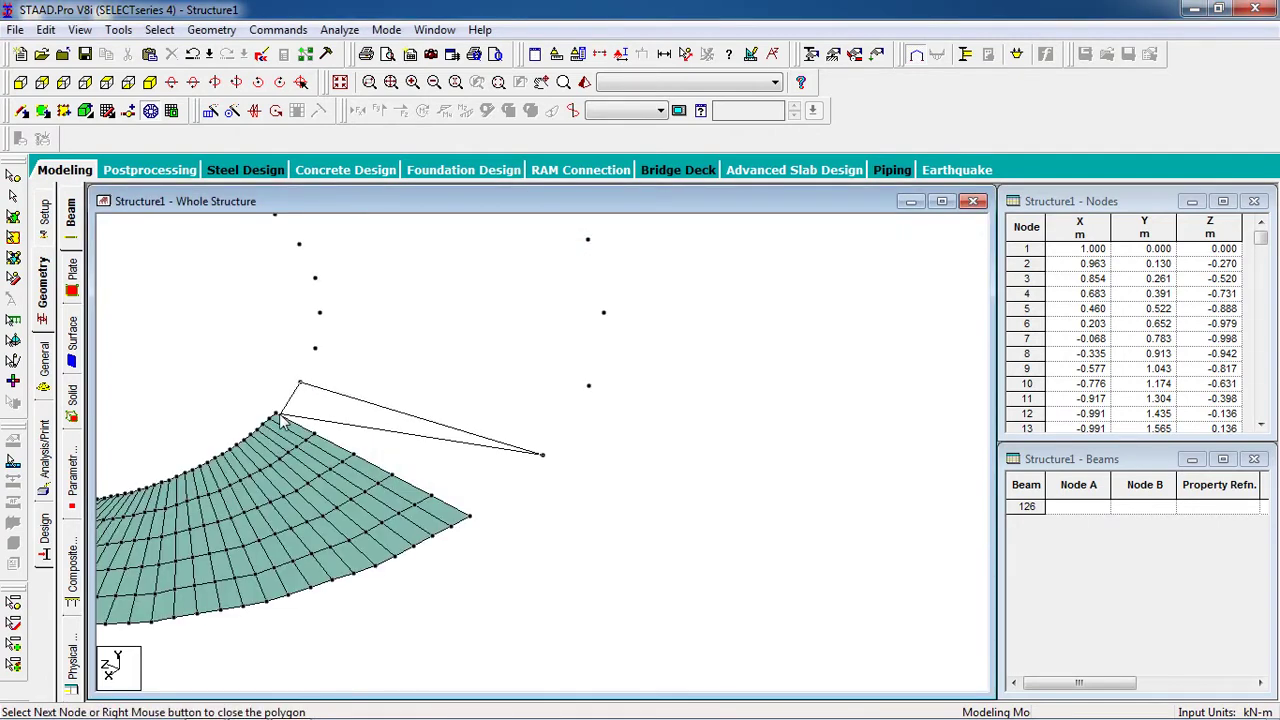
left_click(470, 522)
left_click(542, 457)
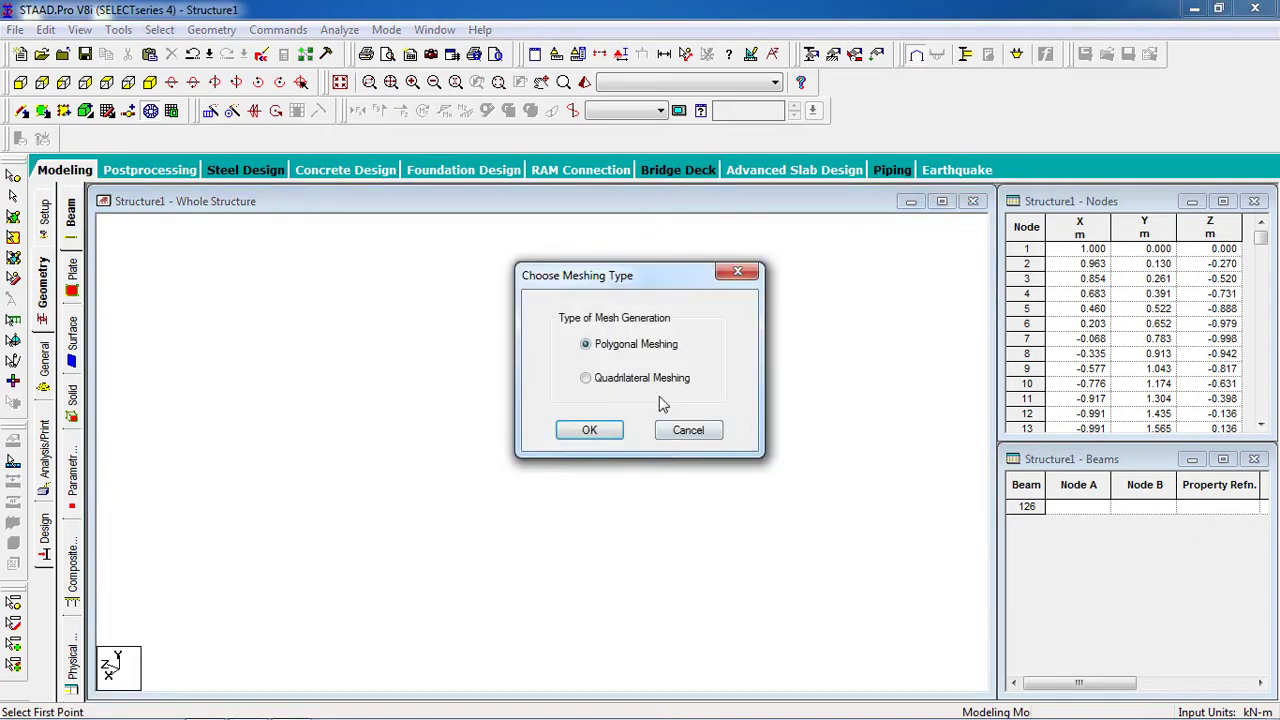
Generate a quadrilateral mesh of the sixth stair panel with 5 divisions along each edge.
left_click(590, 430)
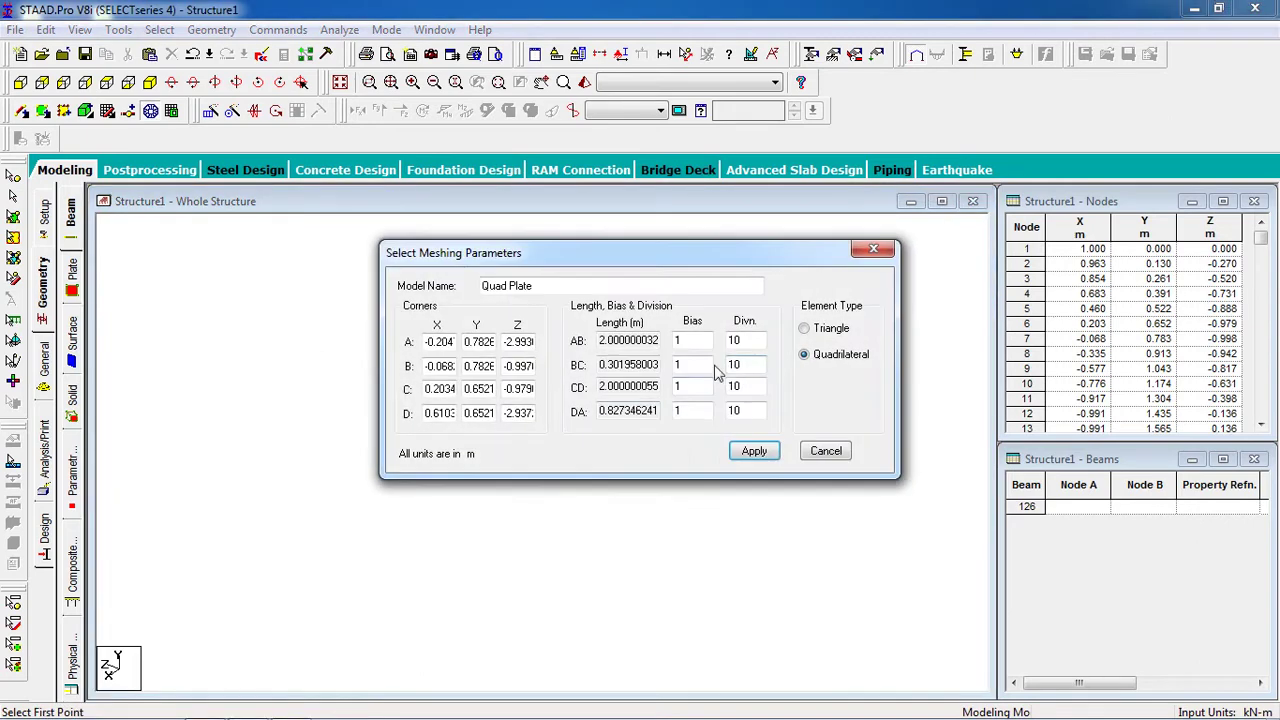
double_click(738, 341)
type("5")
key("Tab")
type("5")
key("Tab")
left_click(754, 451)
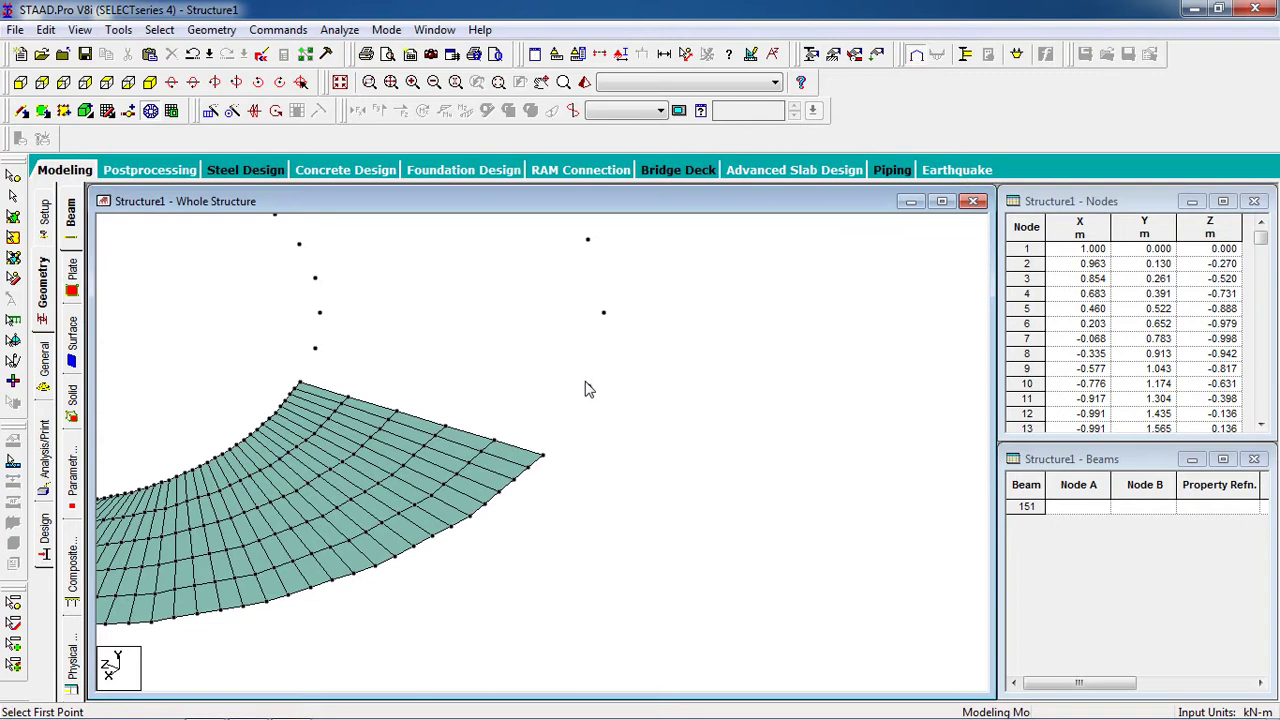
Outline the seventh stair panel for surface meshing through nodes 32, 8, 7, 31 and back to 32, declining the auto save.
left_click(588, 385)
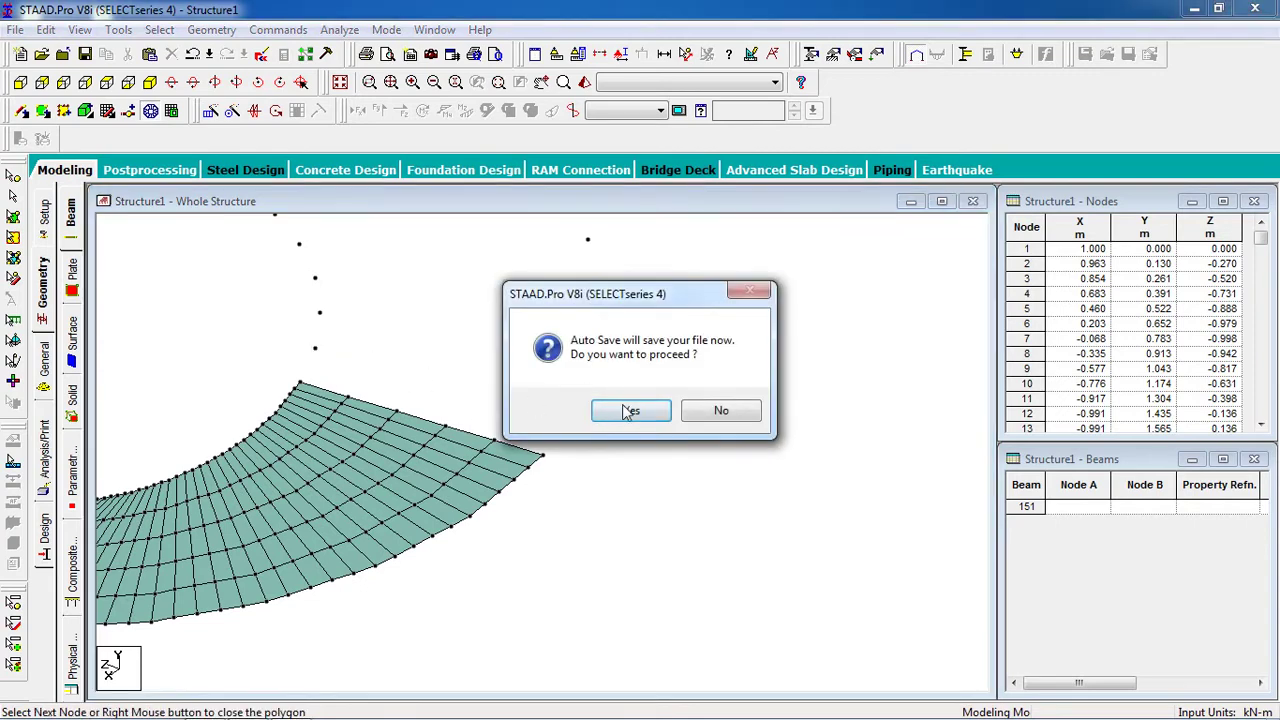
left_click(716, 408)
left_click(310, 369)
left_click(310, 393)
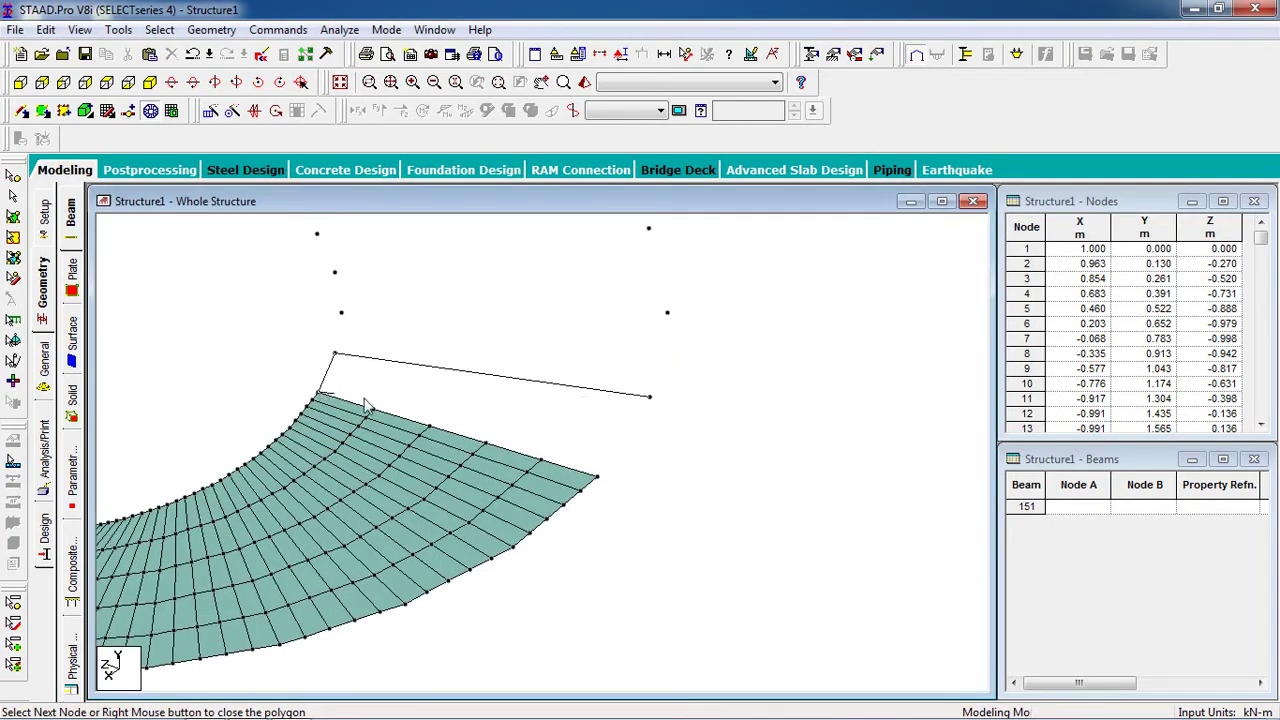
left_click(600, 480)
left_click(650, 397)
Generate a quadrilateral mesh of the seventh stair panel with 5 divisions along each edge.
left_click(645, 378)
key("Return")
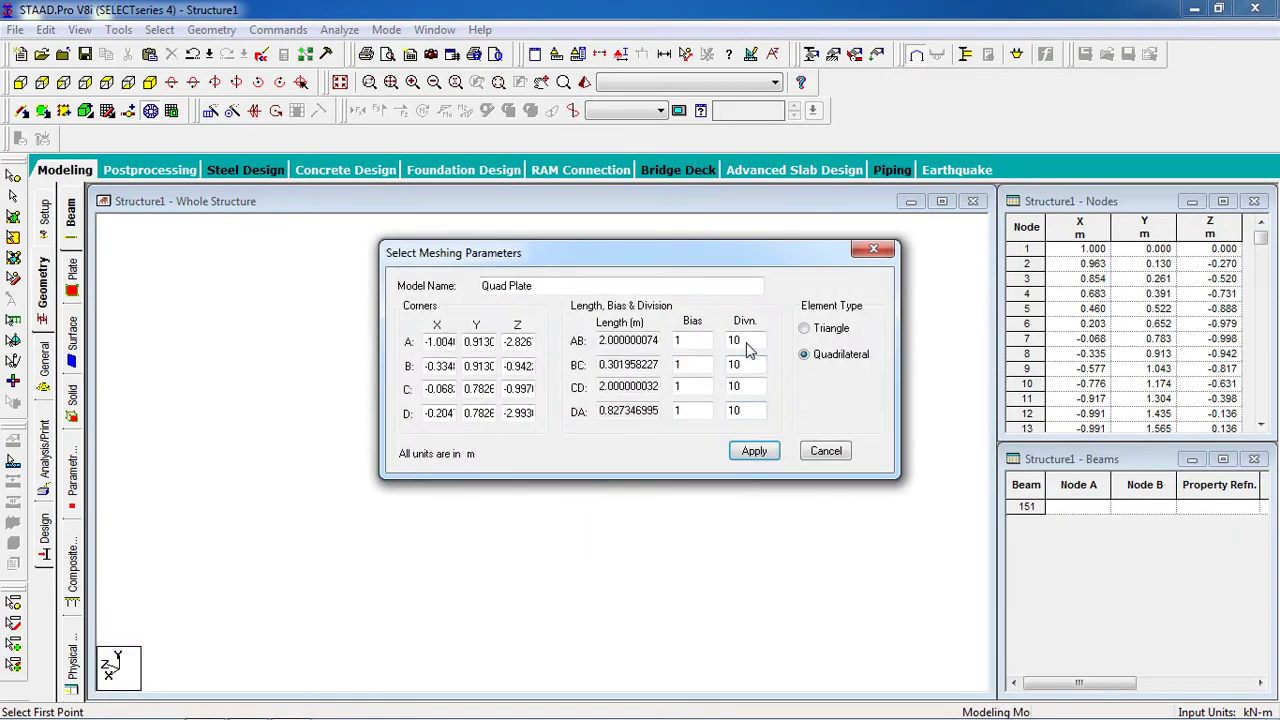
double_click(750, 342)
key("Tab")
type("5")
key("Tab")
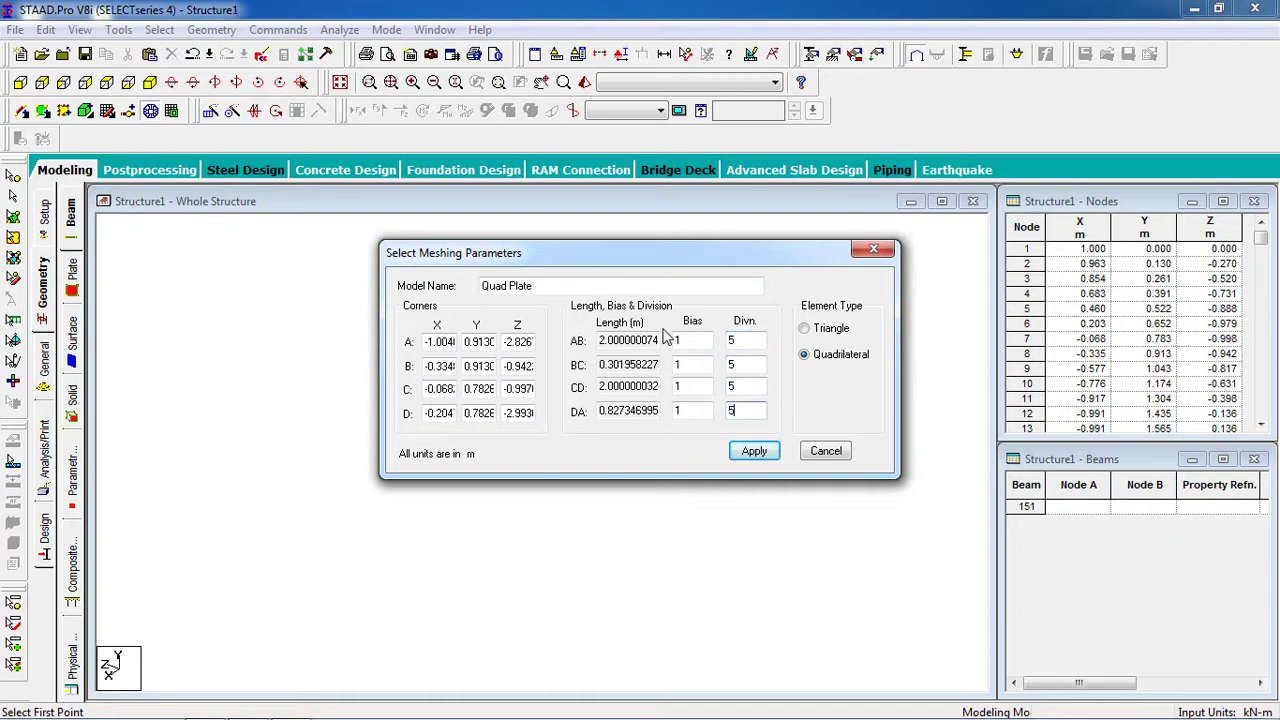
left_click(755, 451)
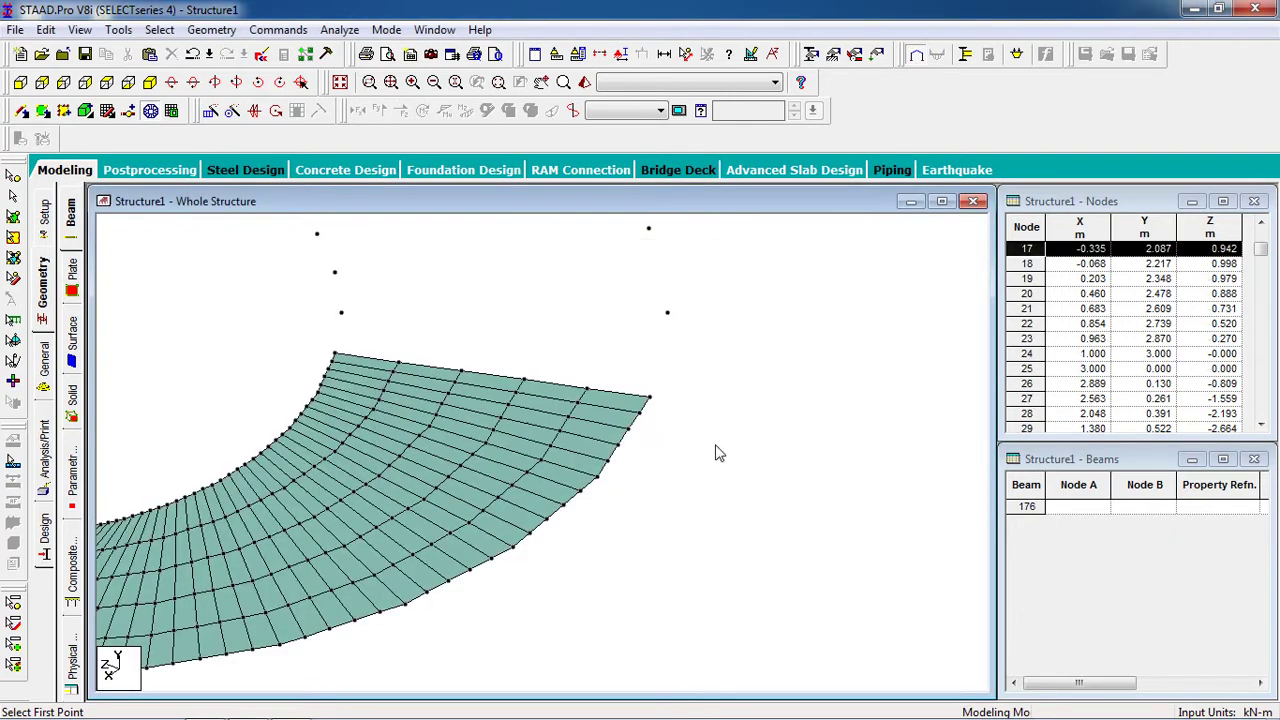
Outline the eighth stair panel for surface meshing through nodes 33, 9, 8 and 32, closing it at node 33.
left_click(680, 398)
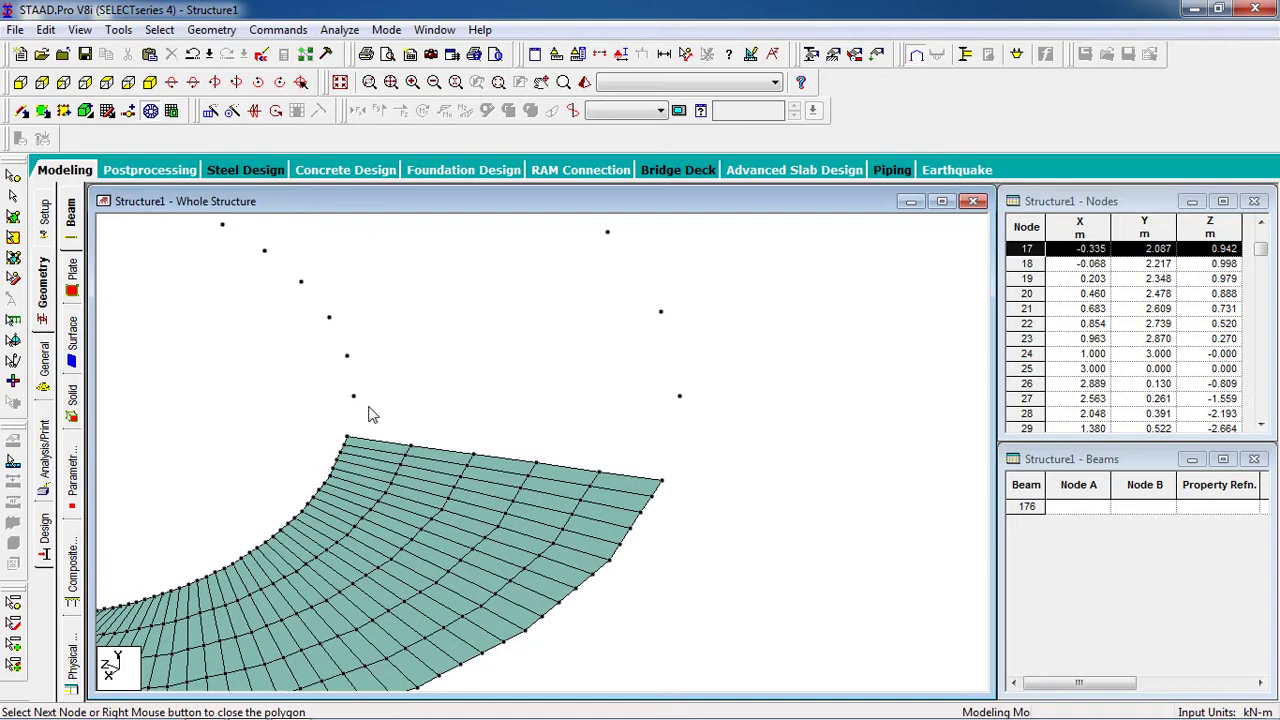
left_click(352, 398)
left_click(346, 439)
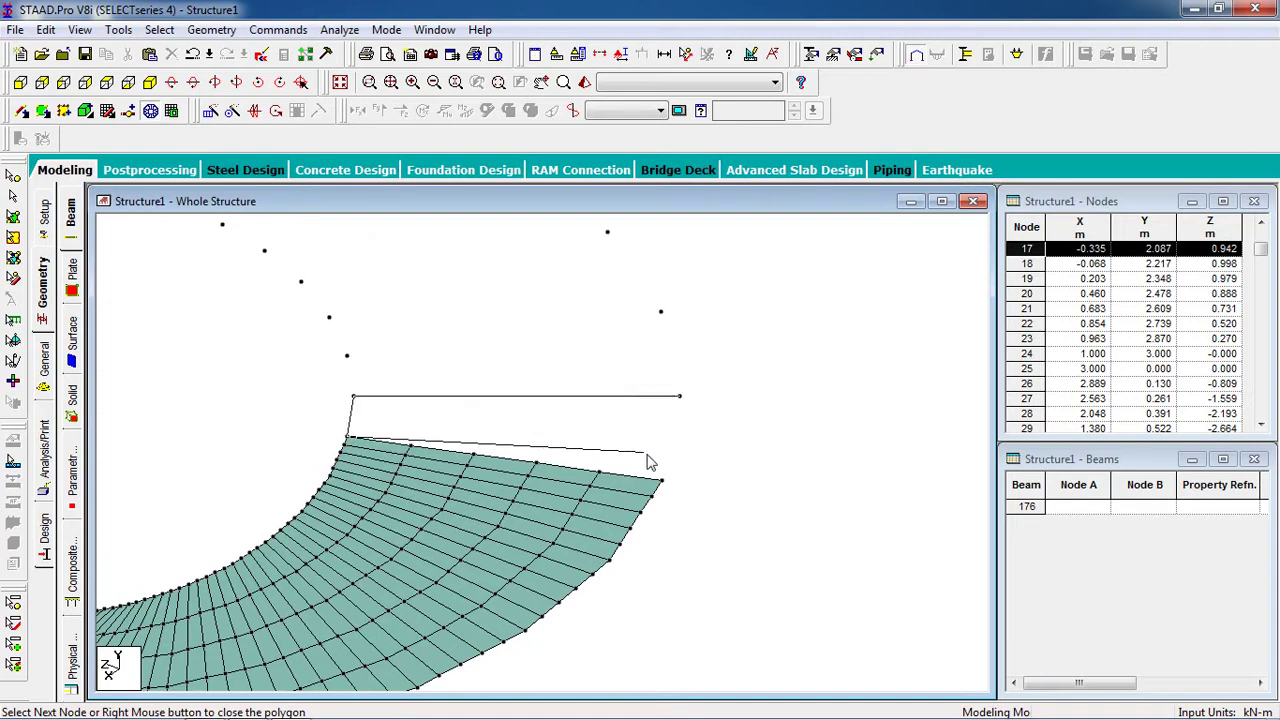
left_click(666, 483)
left_click(680, 398)
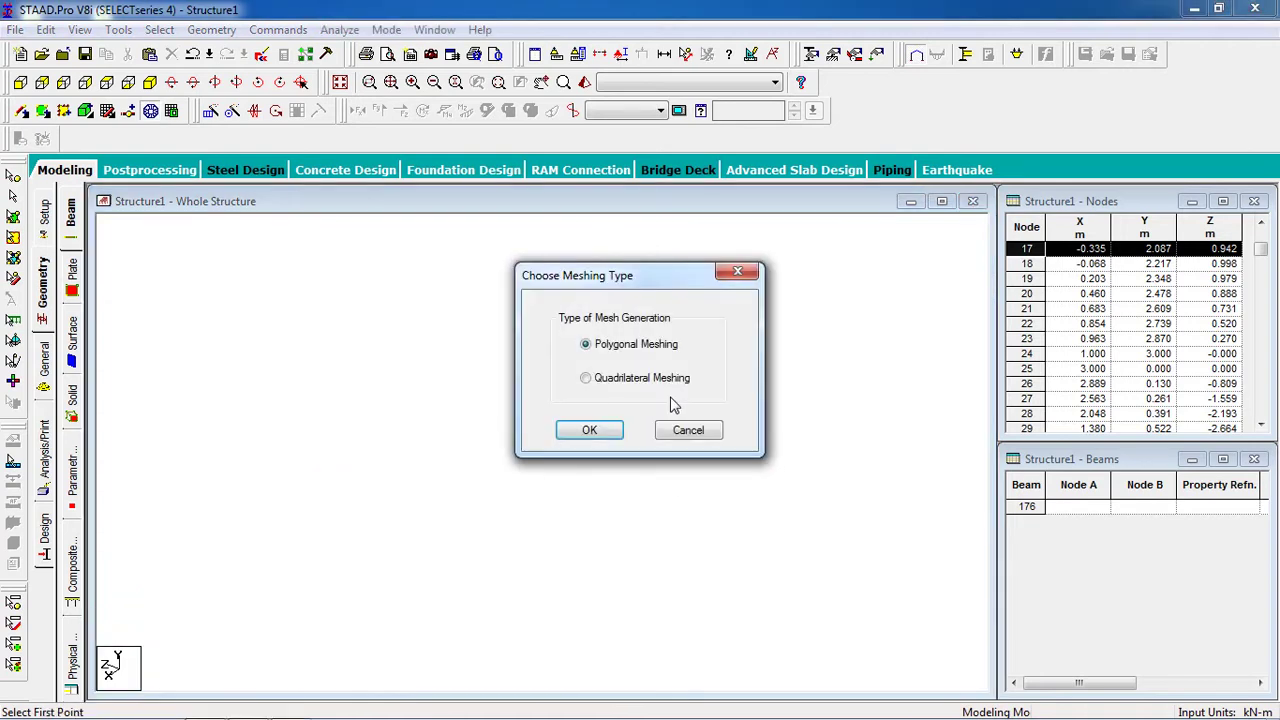
Generate a quadrilateral mesh of the eighth stair panel with 5 divisions along each edge.
left_click(619, 440)
double_click(752, 340)
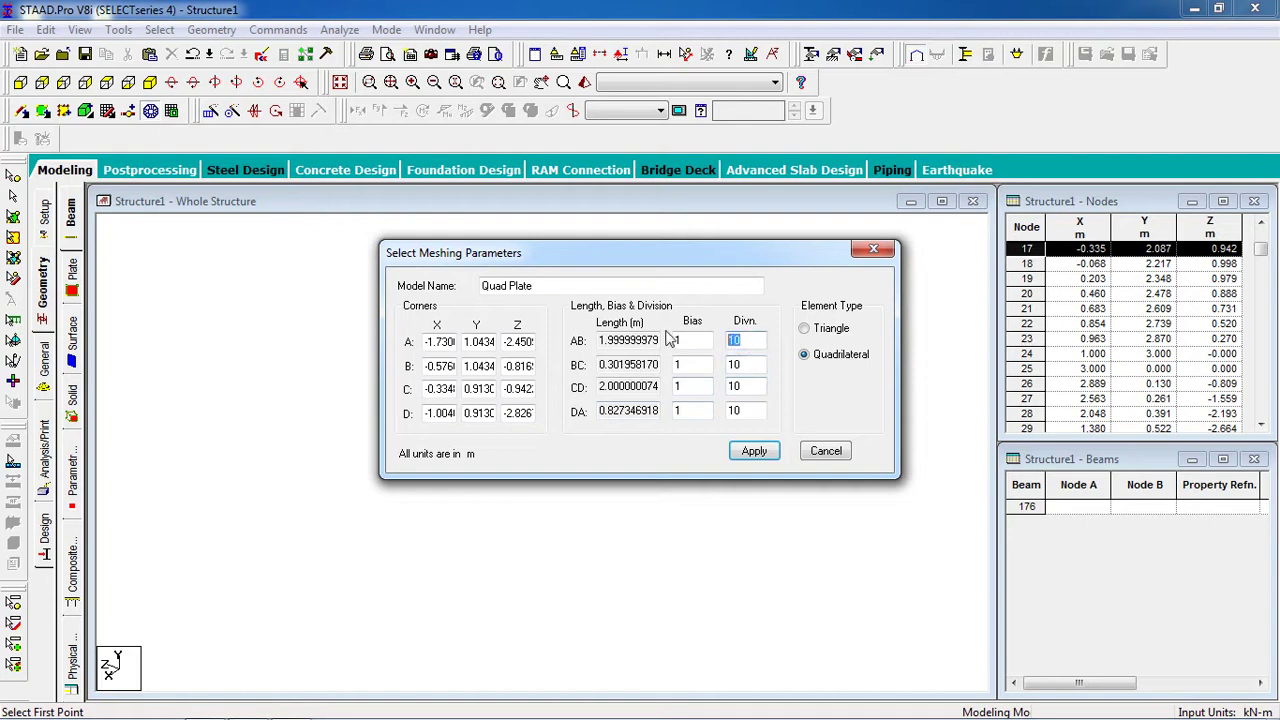
type("5")
left_click(757, 458)
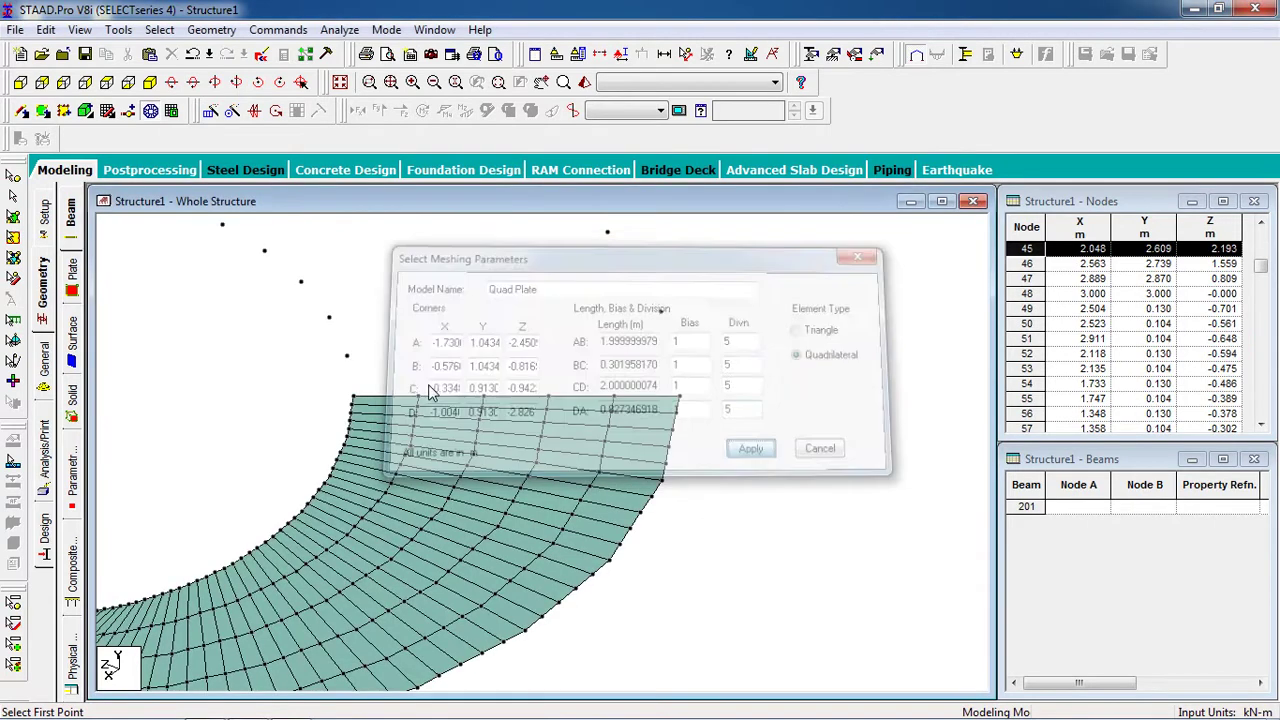
Outline the ninth stair panel for surface meshing through nodes 34, 10, 9 and 33, closing it at node 34.
left_click(660, 313)
left_click(347, 355)
left_click(352, 396)
left_click(678, 396)
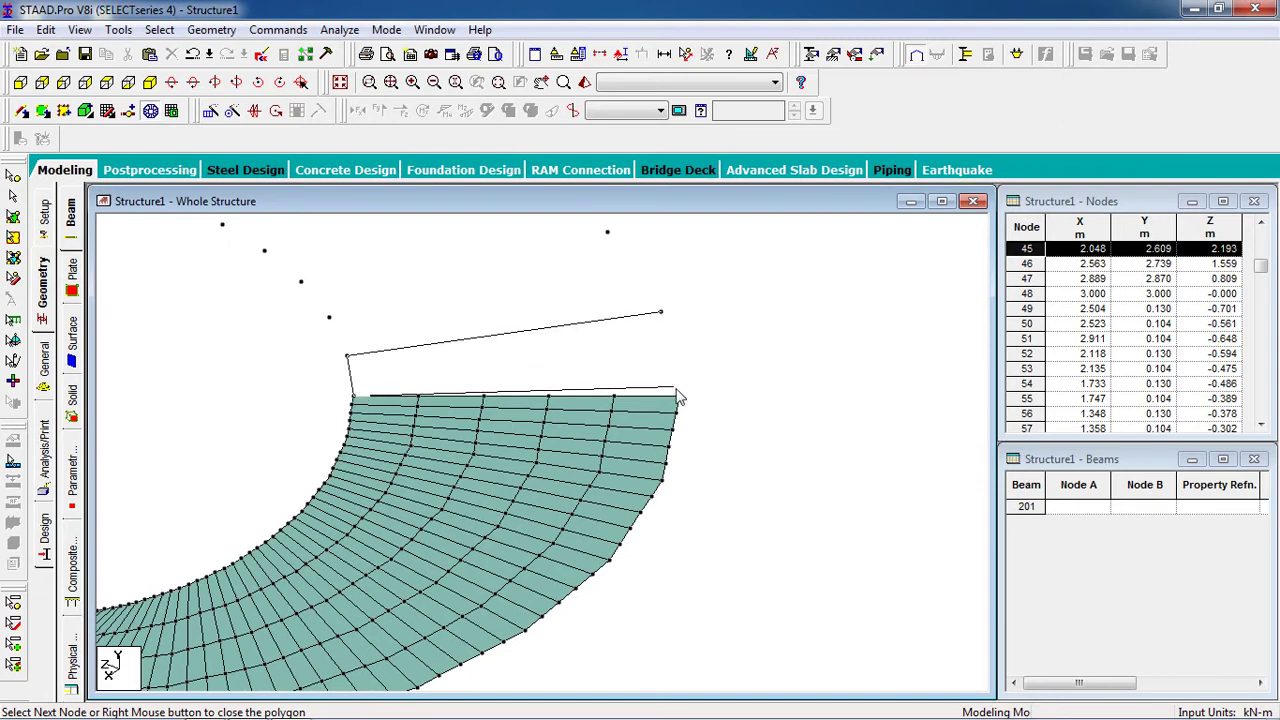
left_click(661, 314)
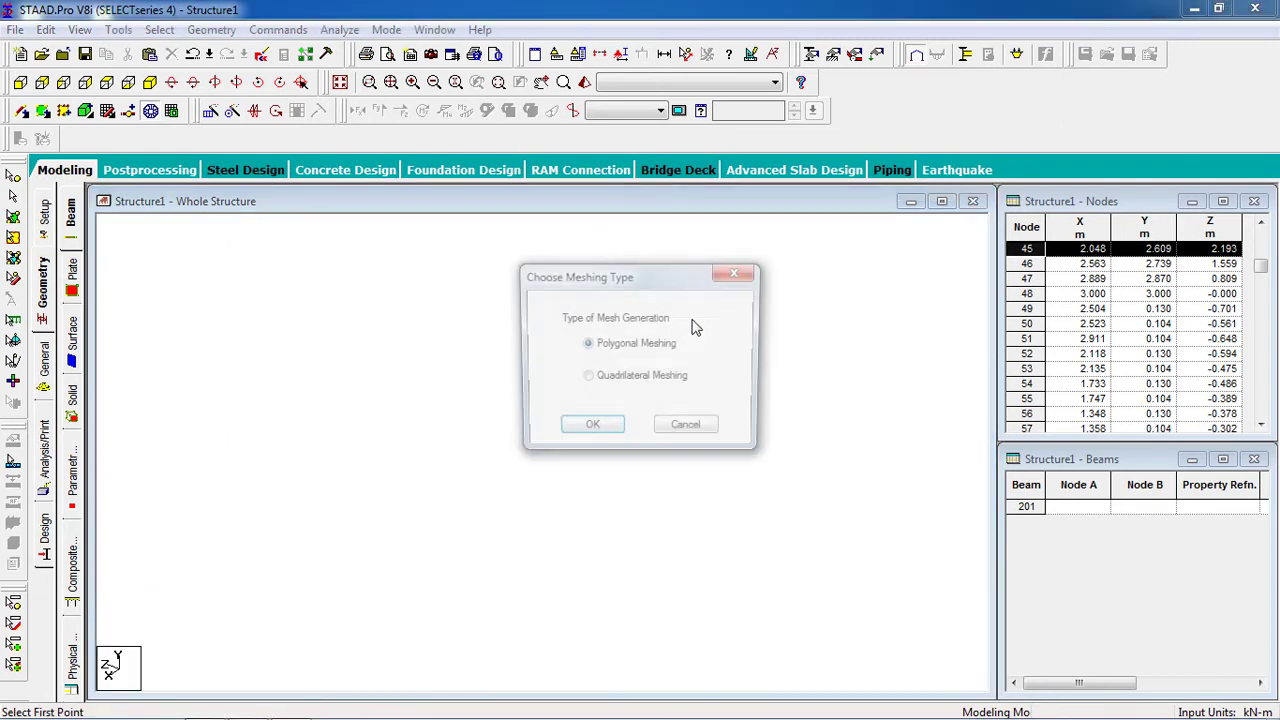
Generate a quadrilateral mesh of the ninth stair panel with 5 divisions along each edge.
left_click(665, 388)
left_click(589, 430)
double_click(740, 341)
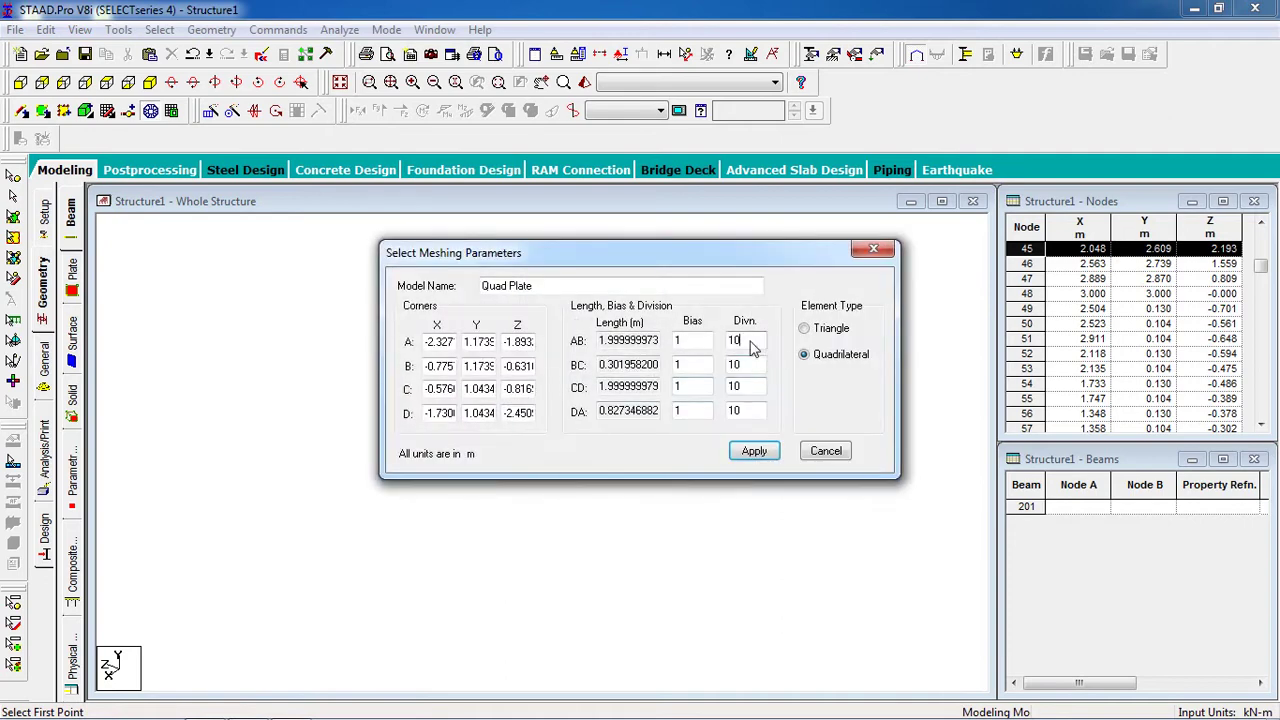
key("Tab")
type("5")
key("Tab")
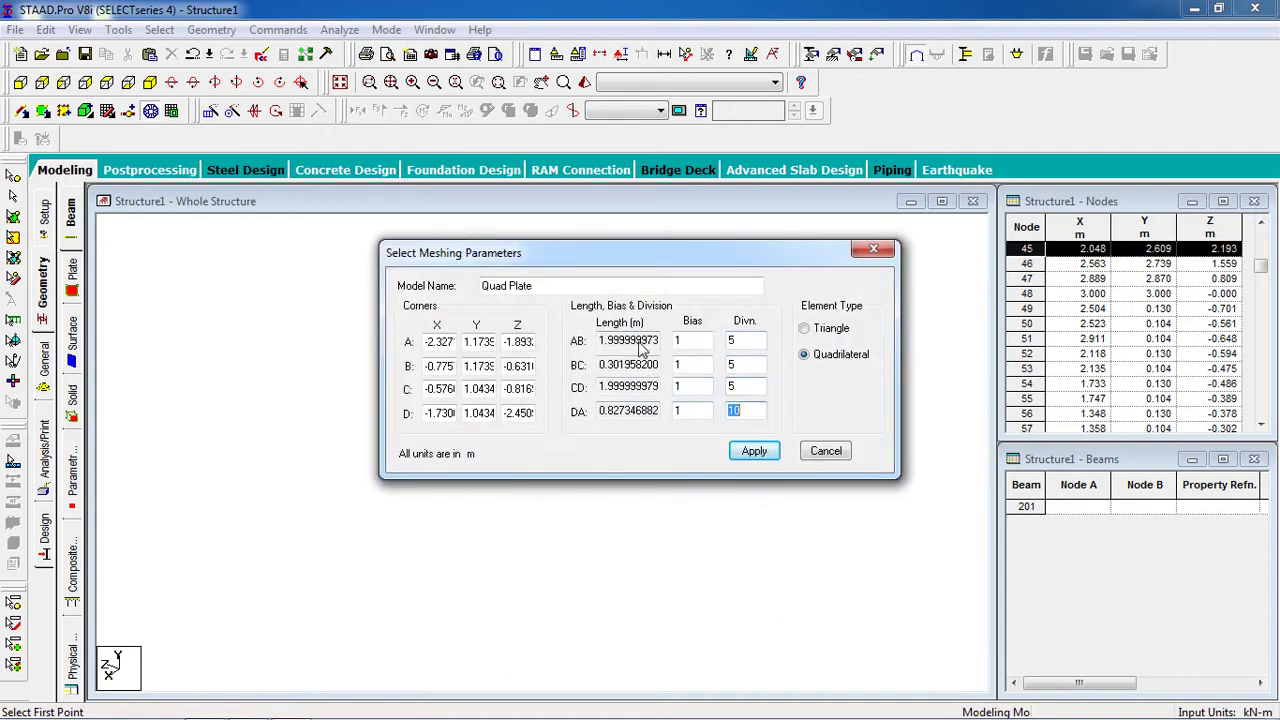
left_click(754, 451)
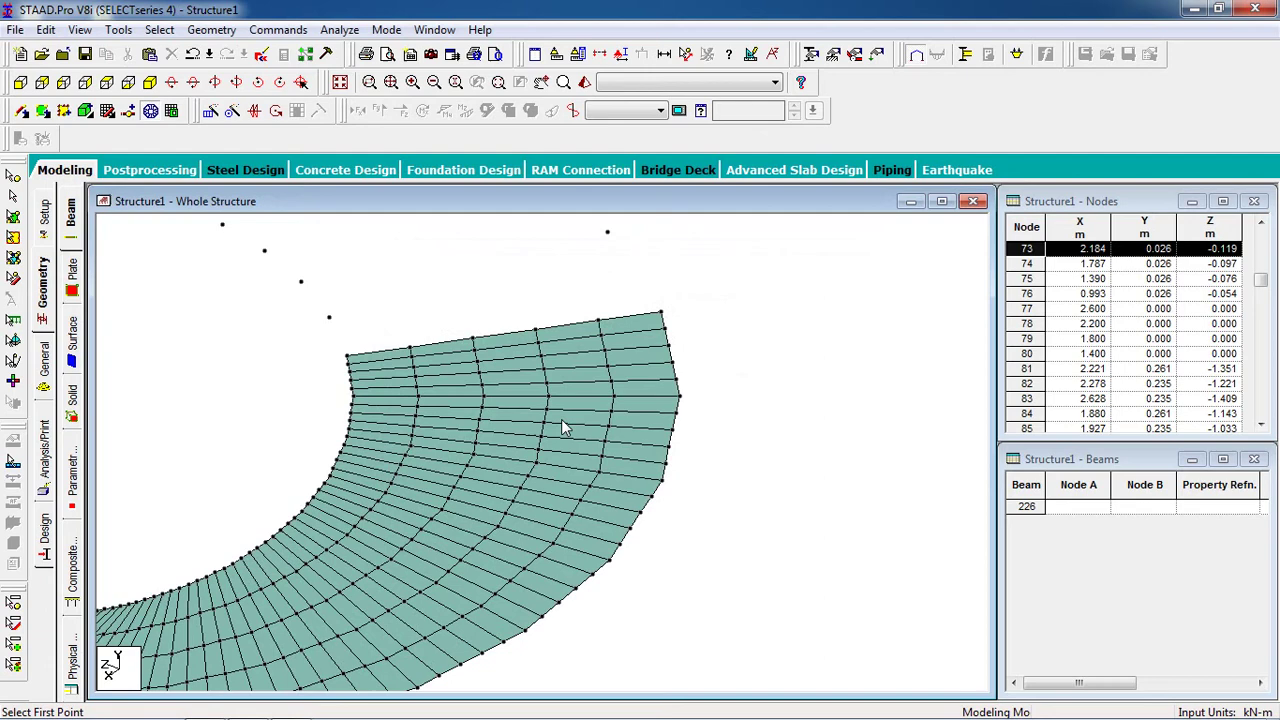
Outline the tenth stair panel for surface meshing through nodes 35, 11, 10 and 34, and close the polygon.
left_click(607, 232)
left_click(329, 317)
left_click(347, 356)
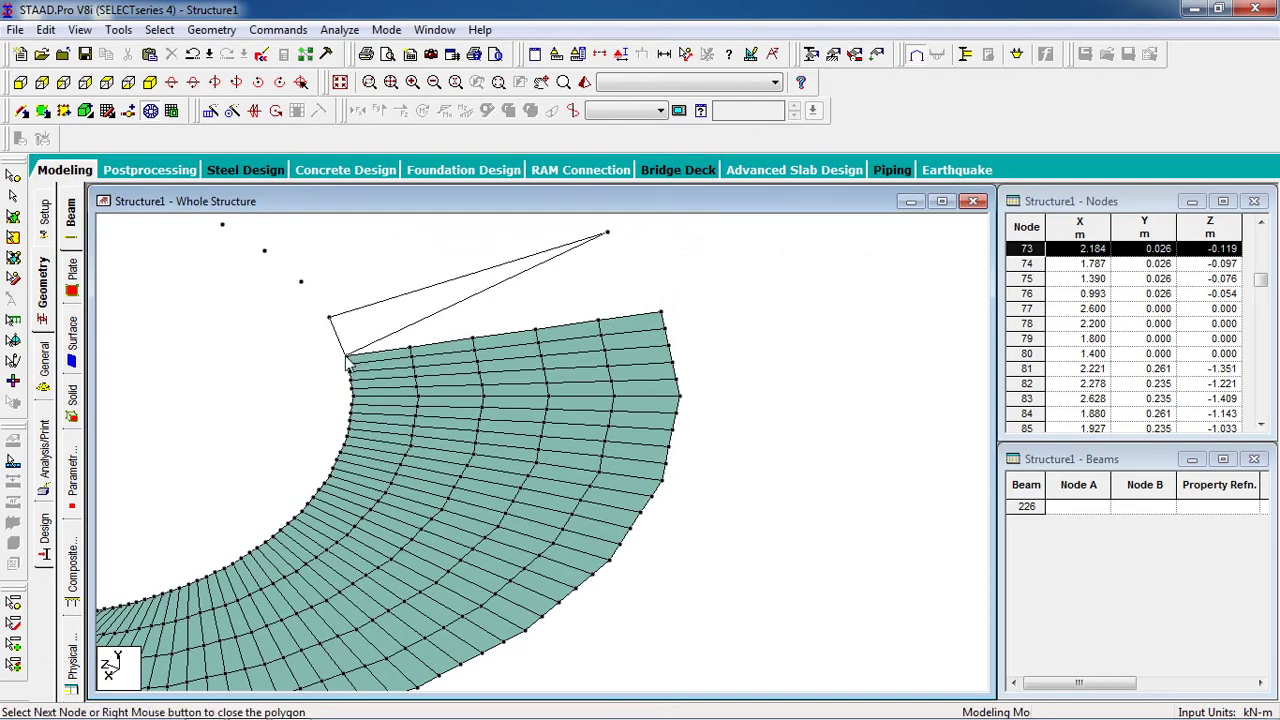
left_click(661, 314)
right_click(640, 297)
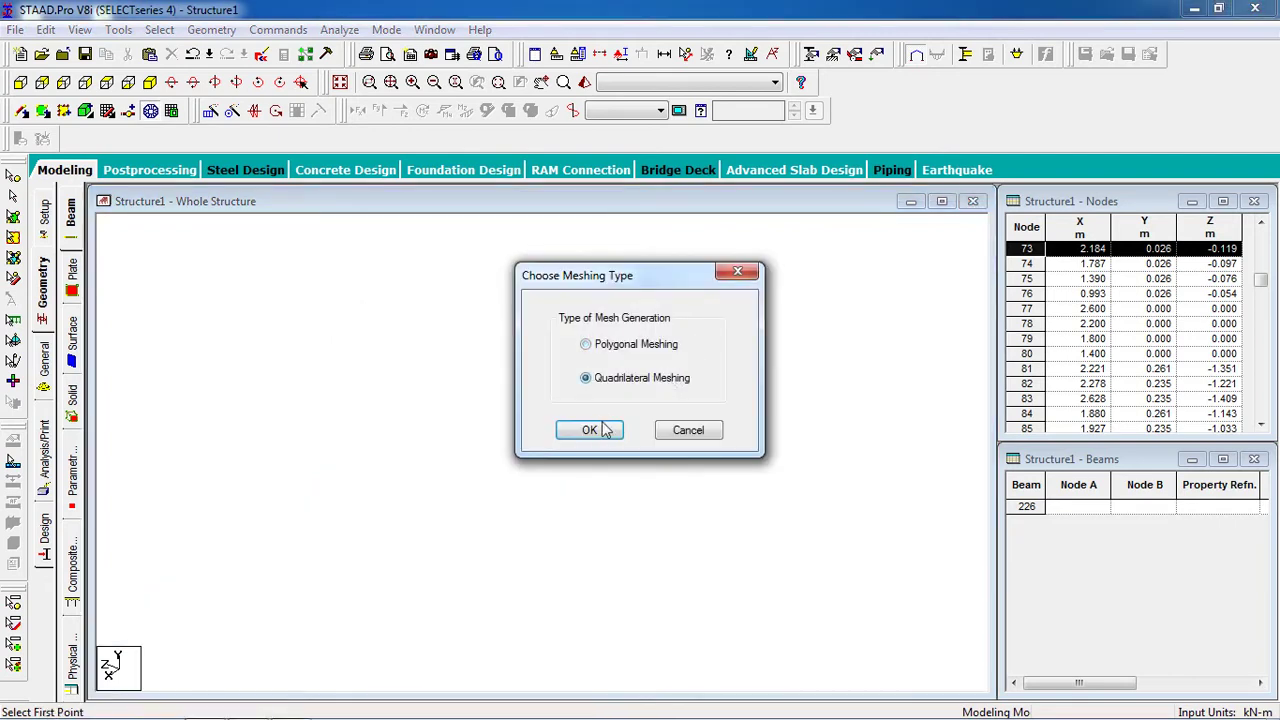
Generate a quadrilateral mesh of the tenth stair panel with 5 divisions along each edge.
left_click(589, 430)
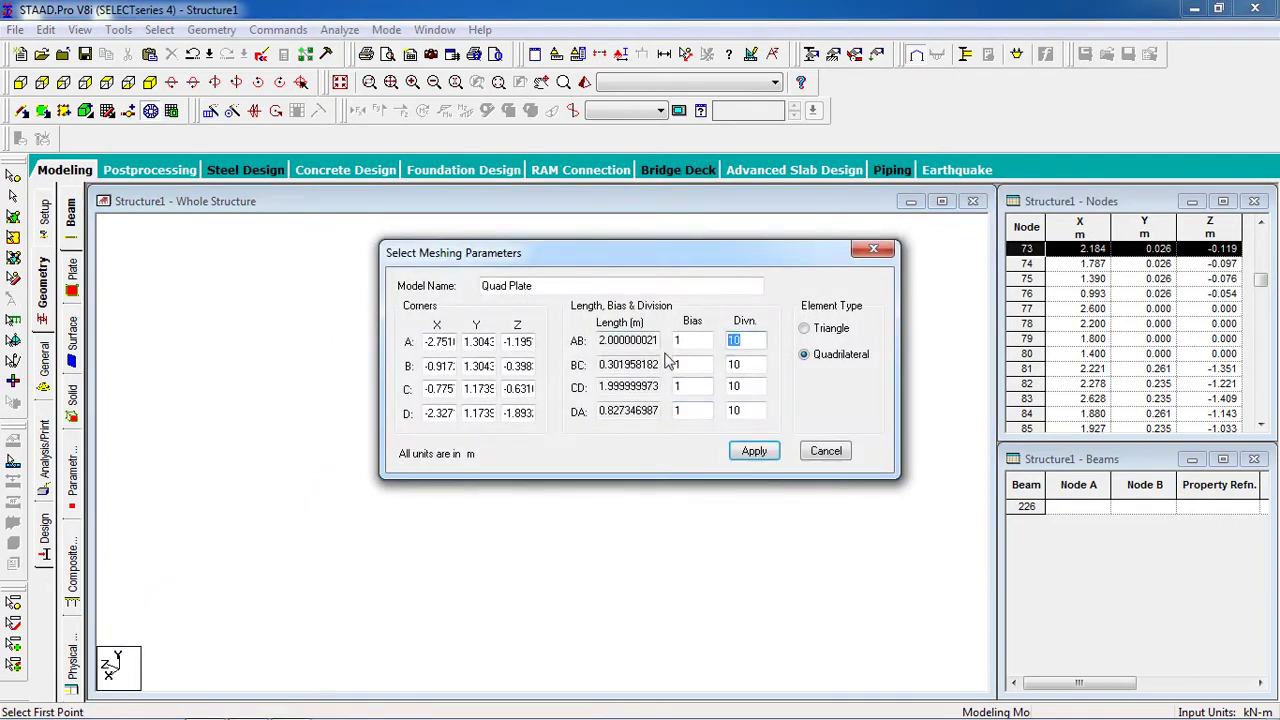
key("Tab")
type("5")
key("Tab")
type("5")
key("Tab")
type("5")
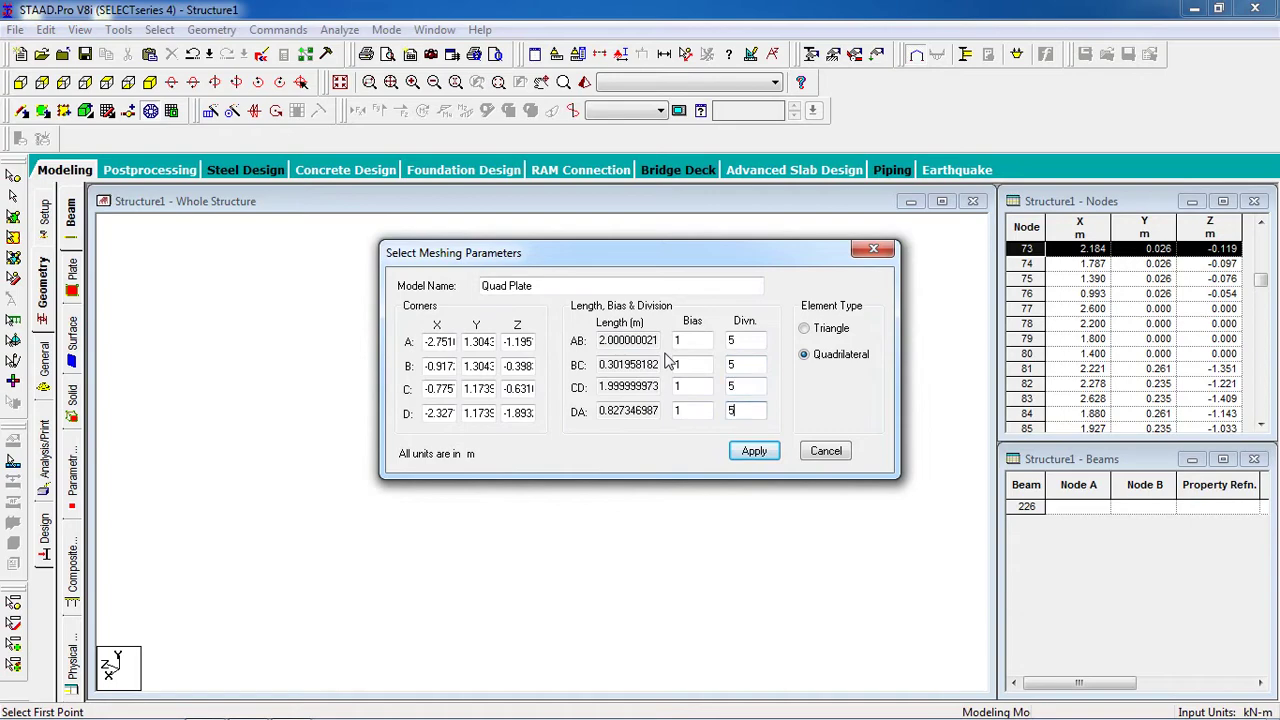
key("Return")
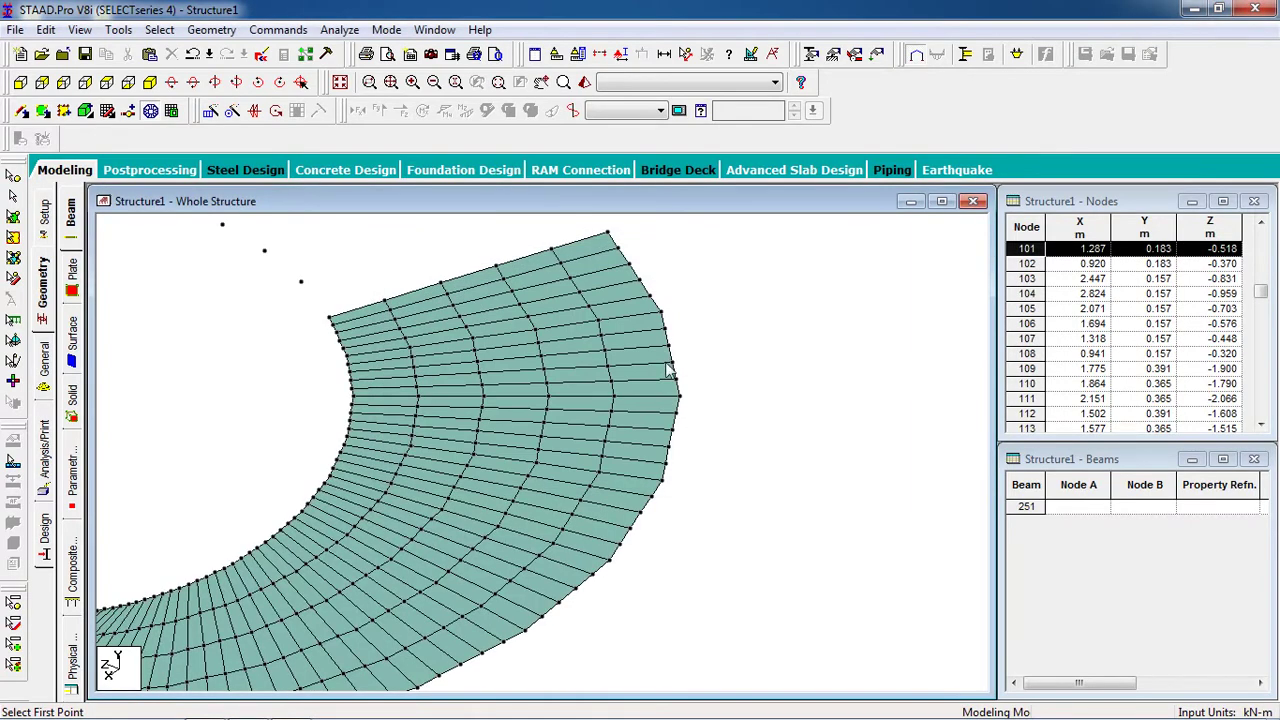
Outline the eleventh stair panel for surface meshing through nodes 36, 12, 11 and 35, and close the polygon.
scroll(668, 370, "down", 3)
scroll(705, 372, "down", 3)
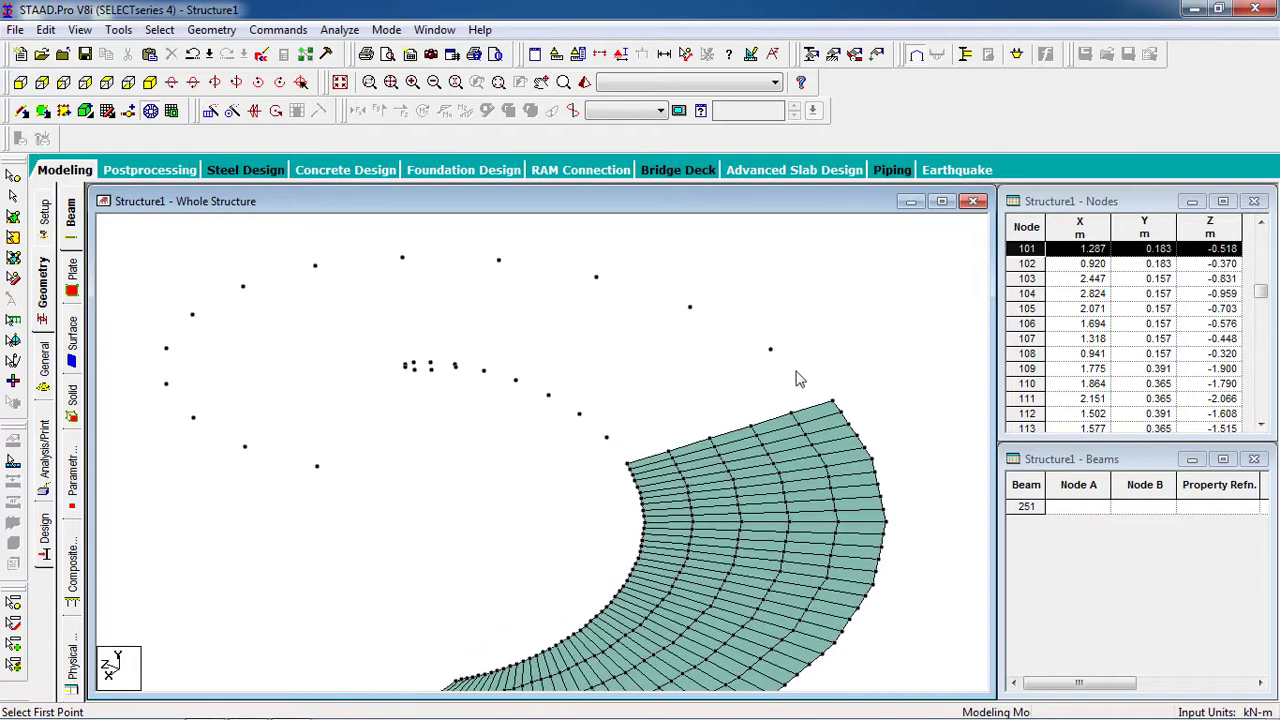
left_click(770, 350)
left_click(606, 437)
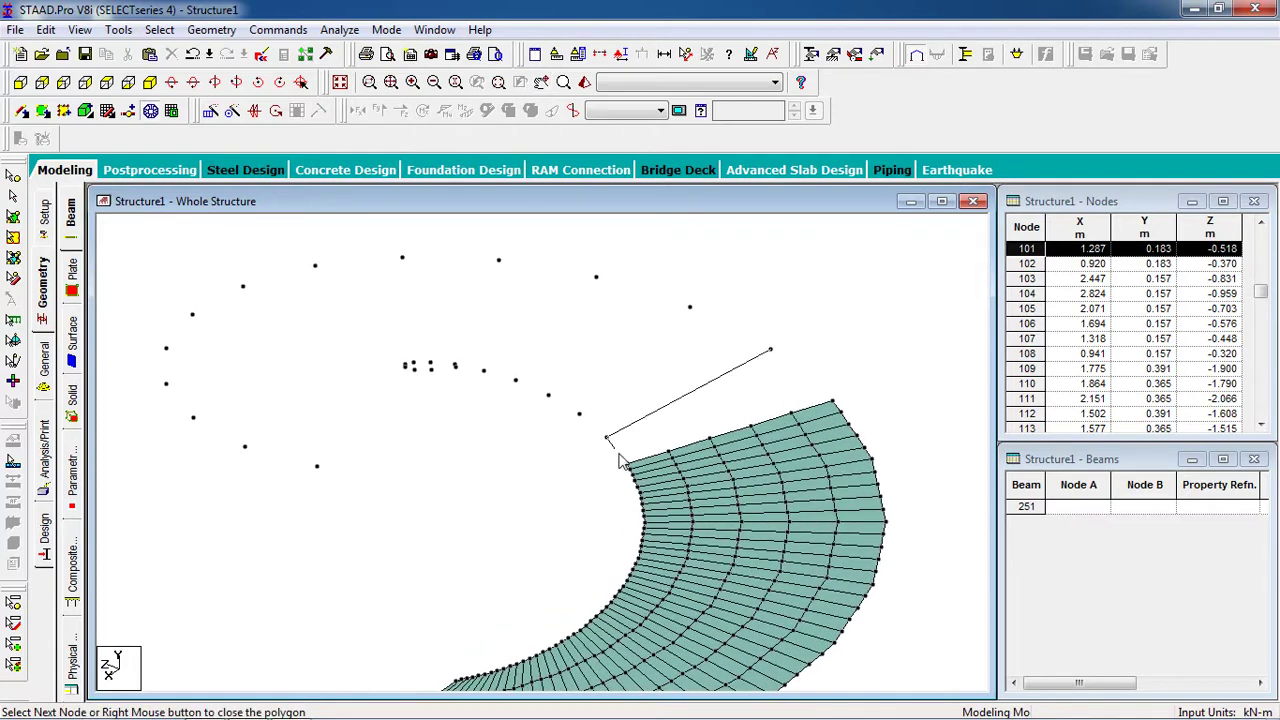
left_click(856, 401)
right_click(806, 373)
Generate a quadrilateral mesh of the eleventh stair panel with 5 divisions along each edge.
left_click(645, 378)
left_click(592, 425)
left_click(750, 342)
double_click(752, 345)
type("55")
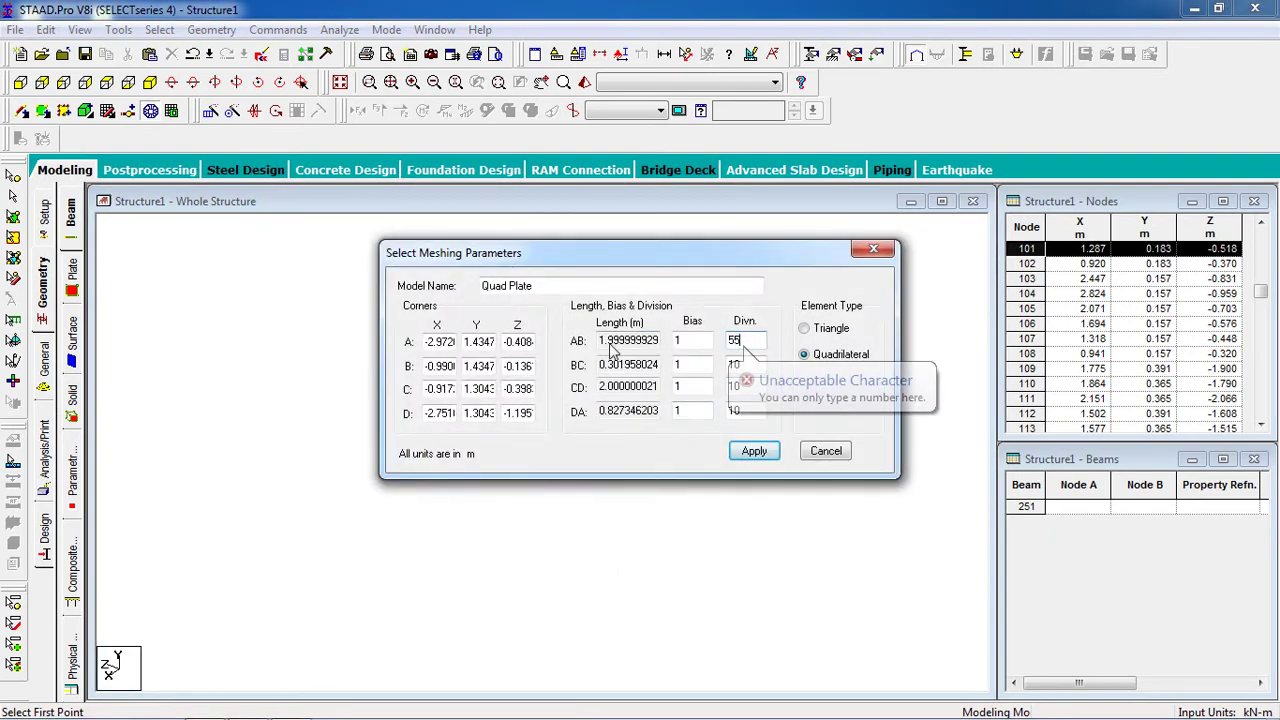
key("BackSpace")
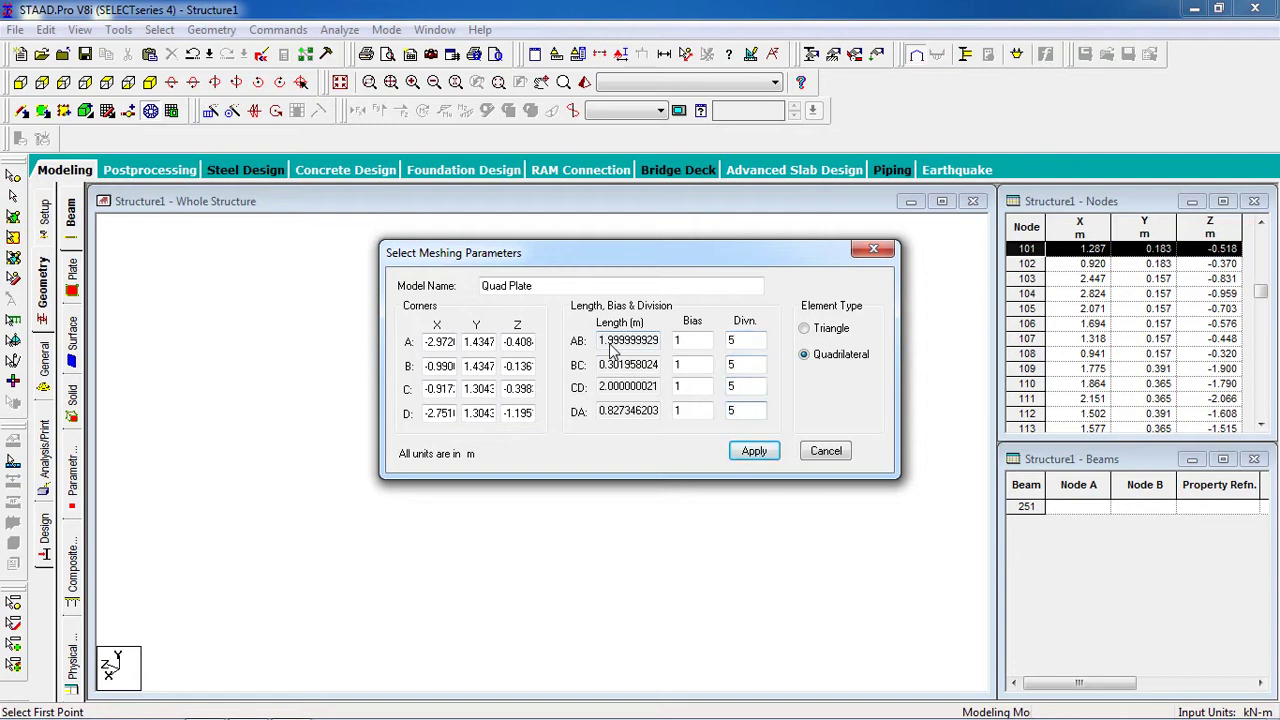
left_click(756, 455)
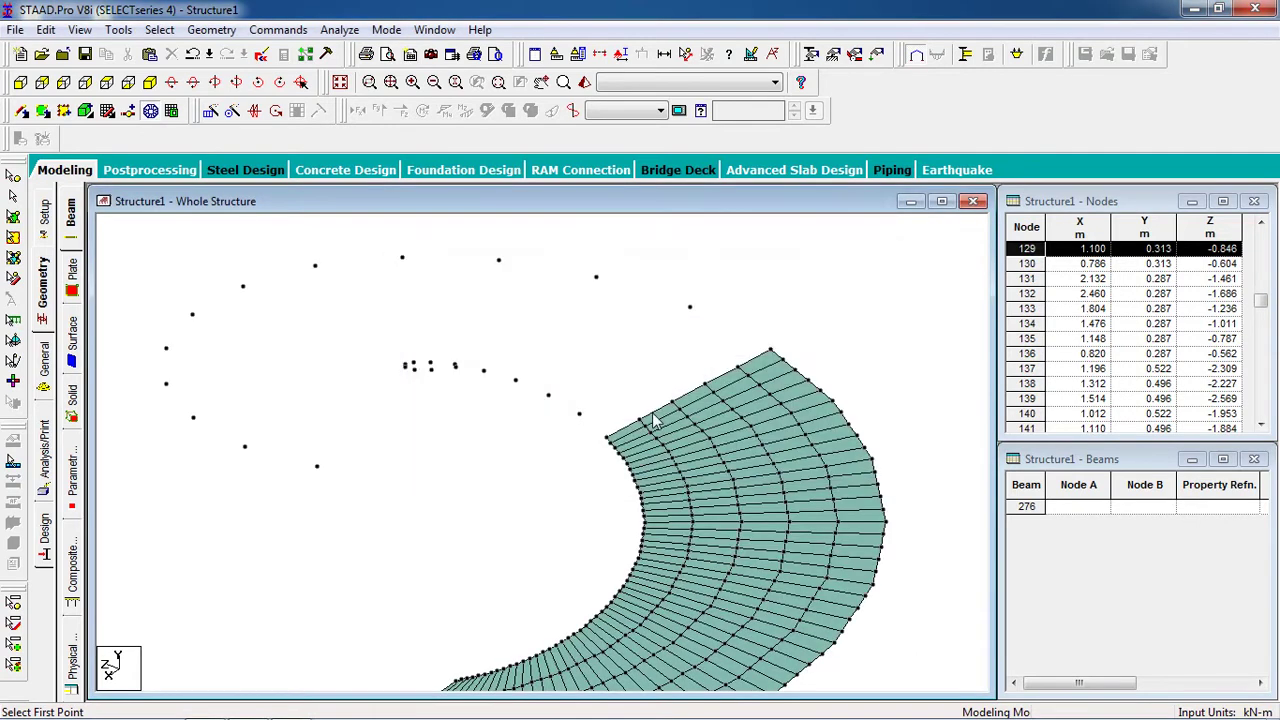
Outline the twelfth stair panel for surface meshing through nodes 37, 13, 12 and 36, closing it at node 37.
left_click(690, 308)
left_click(579, 413)
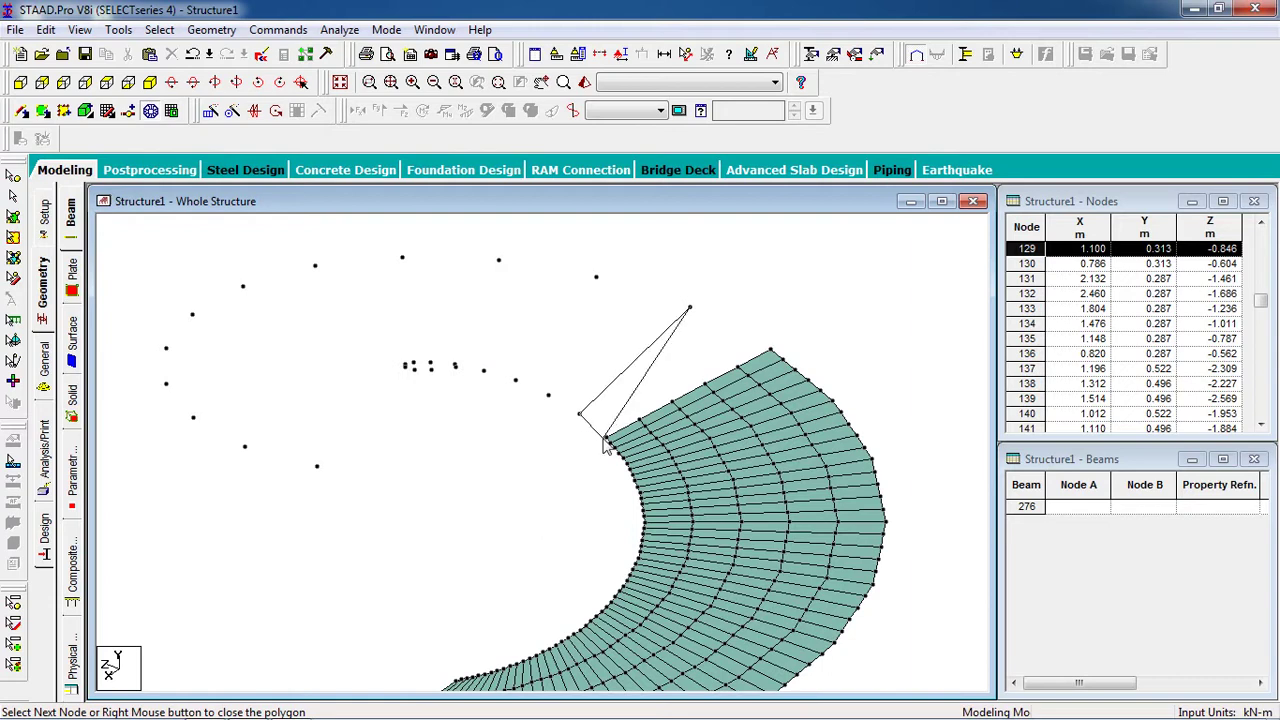
left_click(607, 439)
left_click(771, 351)
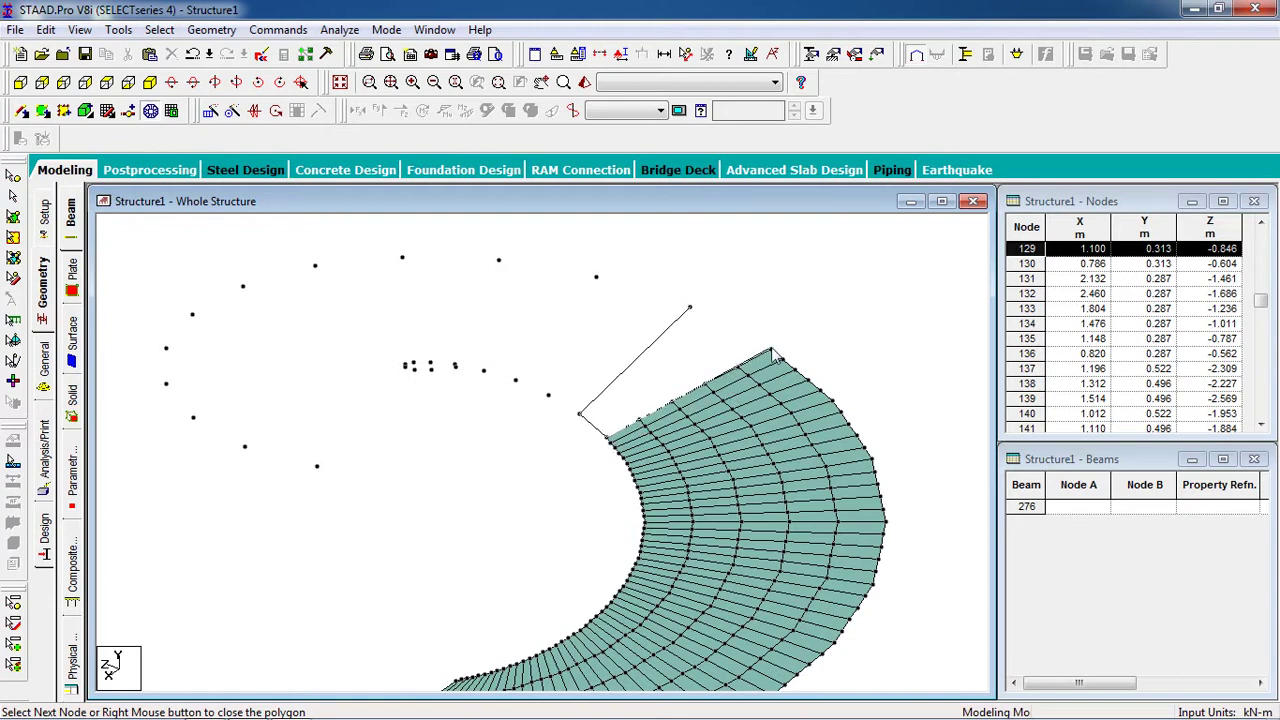
left_click(686, 314)
Generate a quadrilateral mesh of the twelfth stair panel with 5 divisions along each edge.
left_click(680, 378)
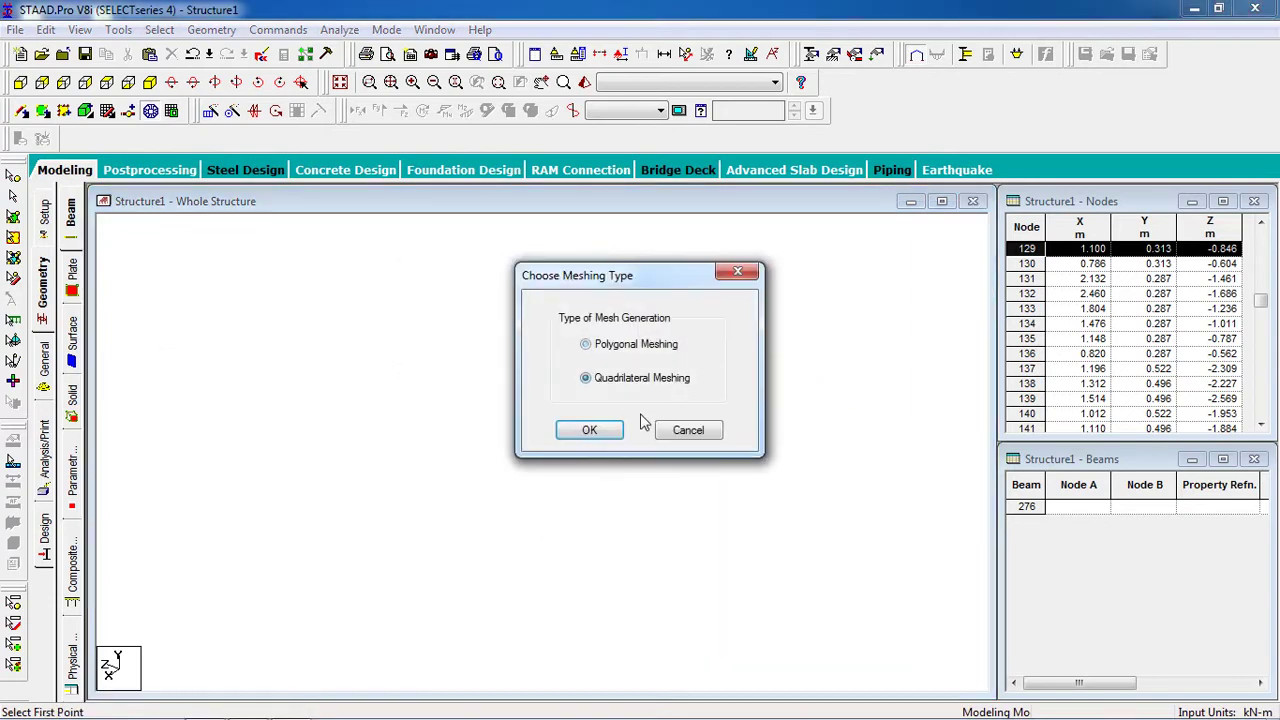
double_click(746, 341)
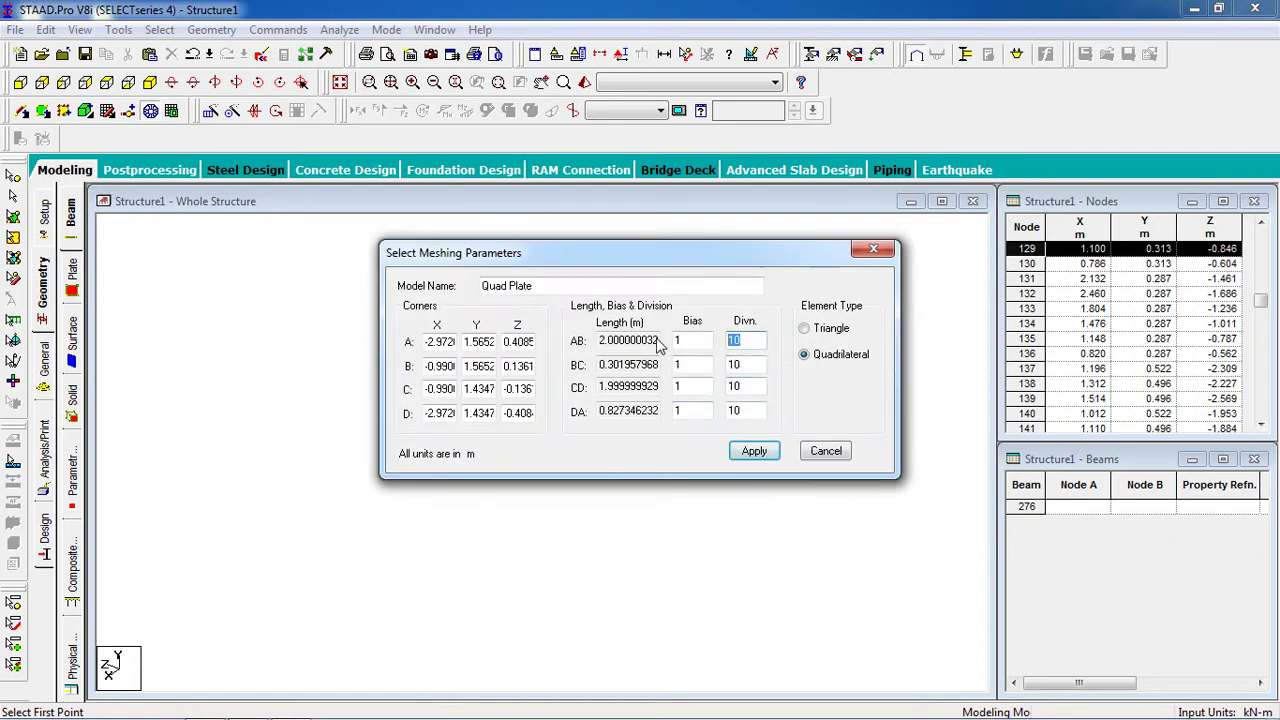
type("5")
key("Tab")
type("5")
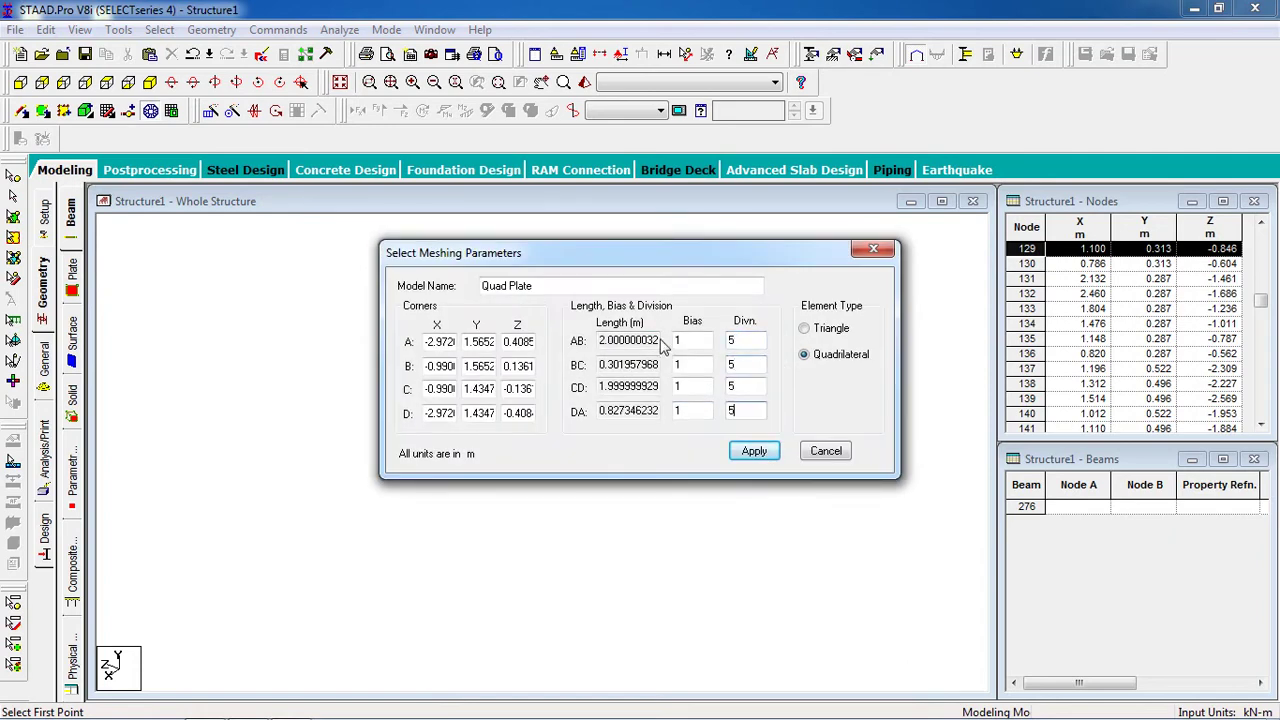
left_click(754, 451)
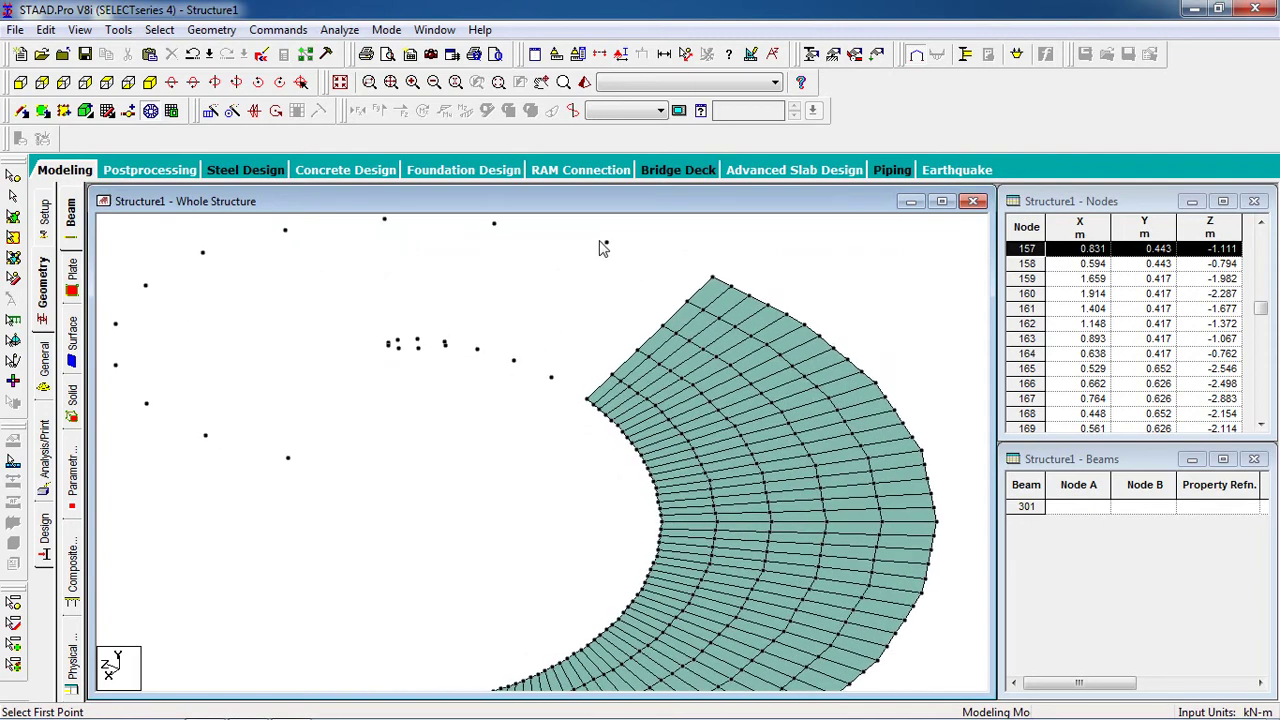
Outline the thirteenth stair panel for surface meshing through the next outer and inner nodes and the mesh's end corners, closing the polygon.
left_click(605, 243)
left_click(552, 378)
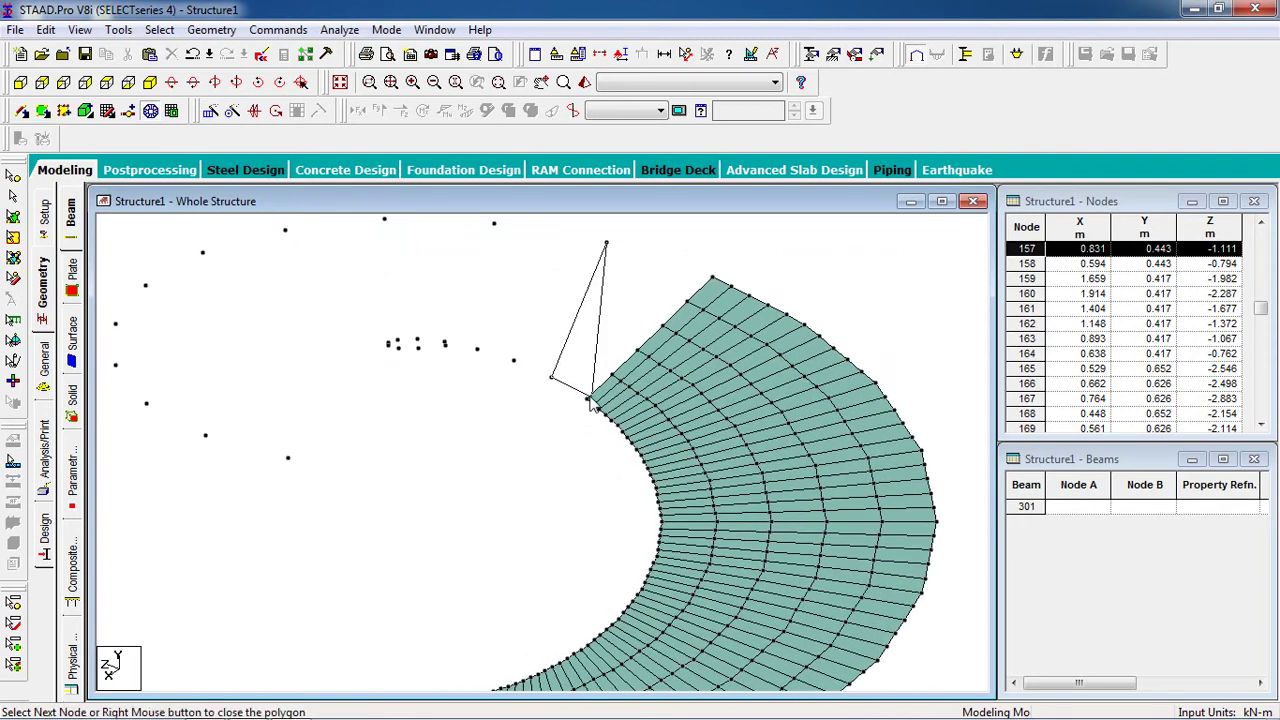
left_click(590, 399)
left_click(712, 277)
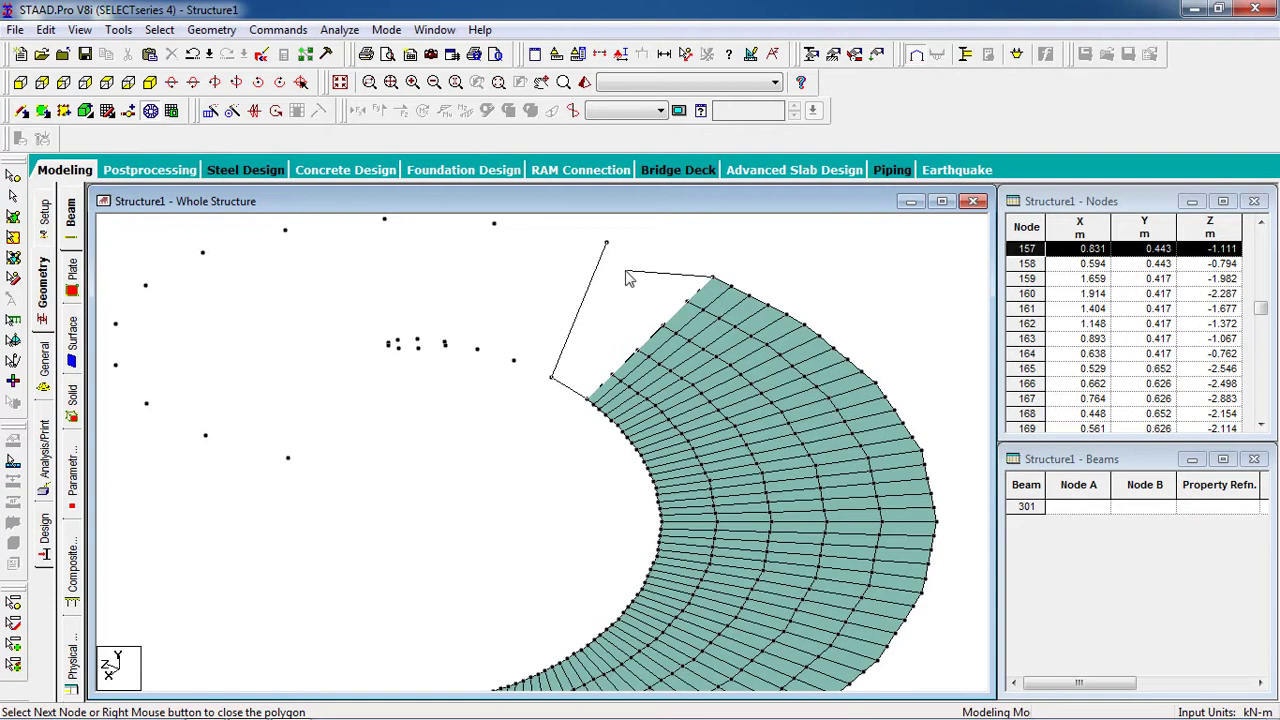
left_click(607, 244)
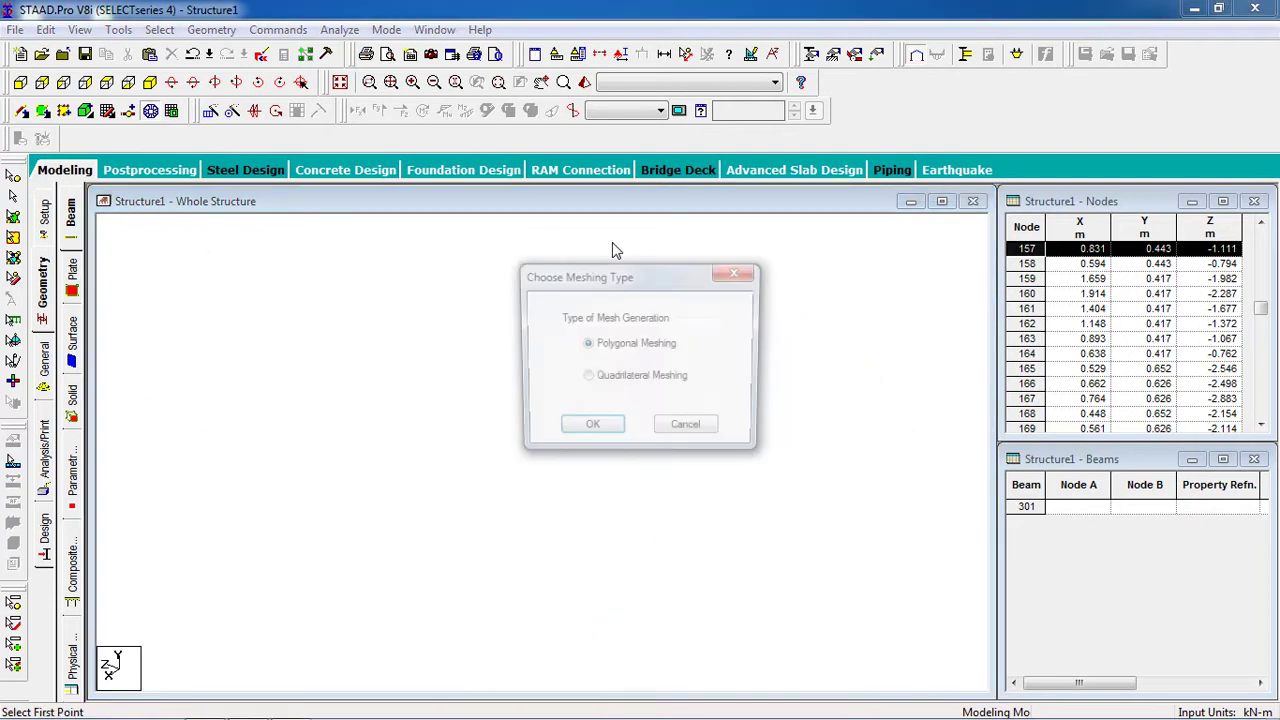
Generate a quadrilateral mesh of the thirteenth stair panel with 5 divisions along each edge.
left_click(640, 379)
key("Return")
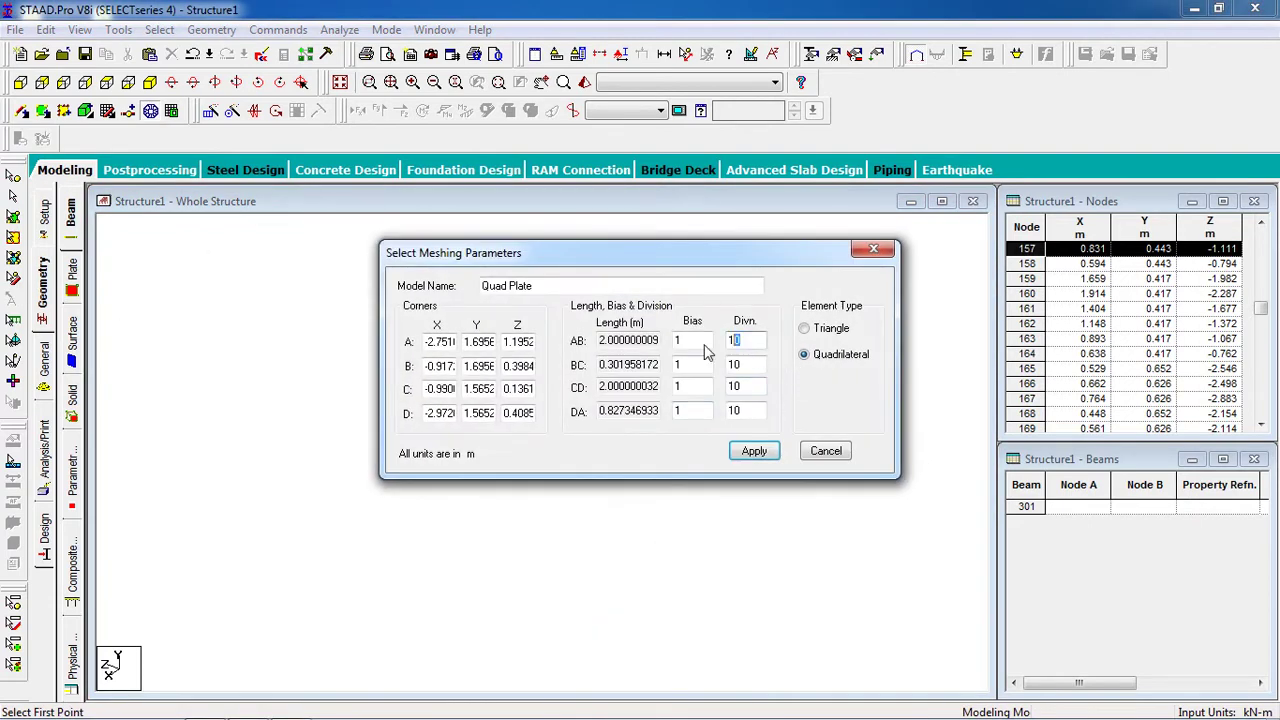
type("5")
key("Tab")
type("5")
key("Tab")
type("5")
key("Tab")
type("5")
key("Return")
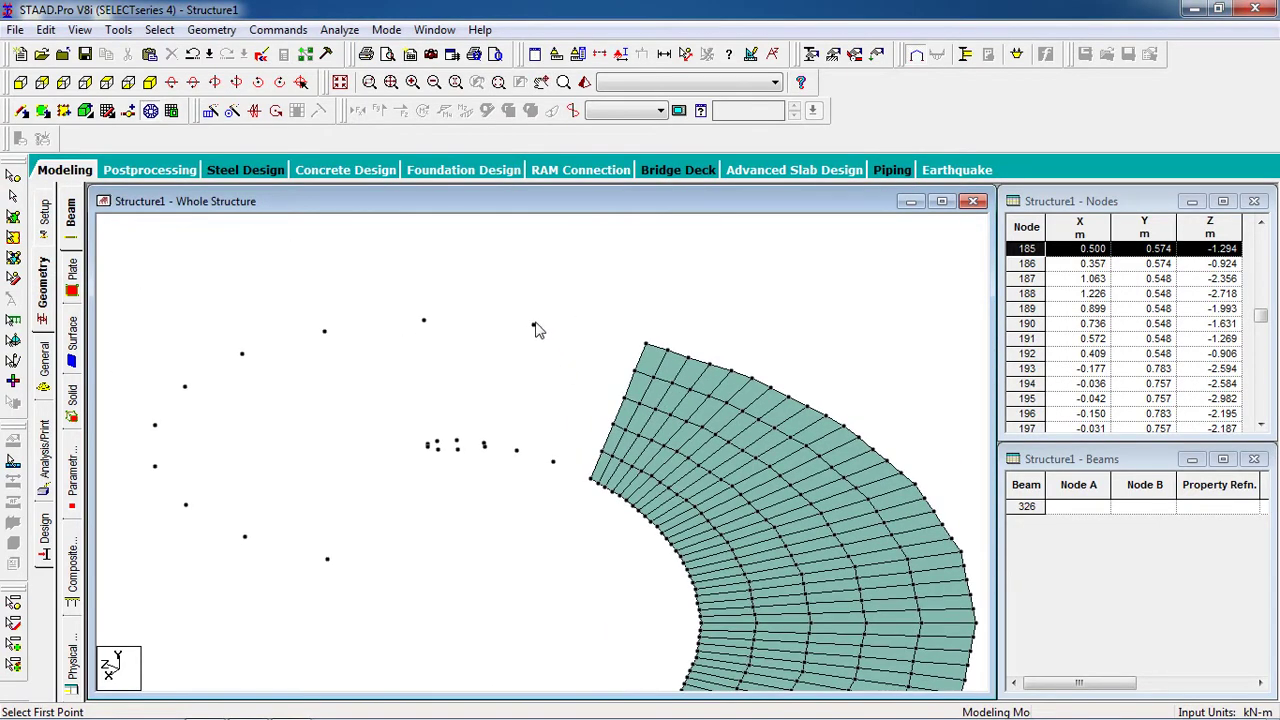
Outline the fourteenth stair panel between the mesh's end edge and the next node pair, and mesh it quadrilaterally with 5 divisions per edge.
left_click(534, 327)
left_click(553, 462)
left_click(593, 480)
left_click(645, 343)
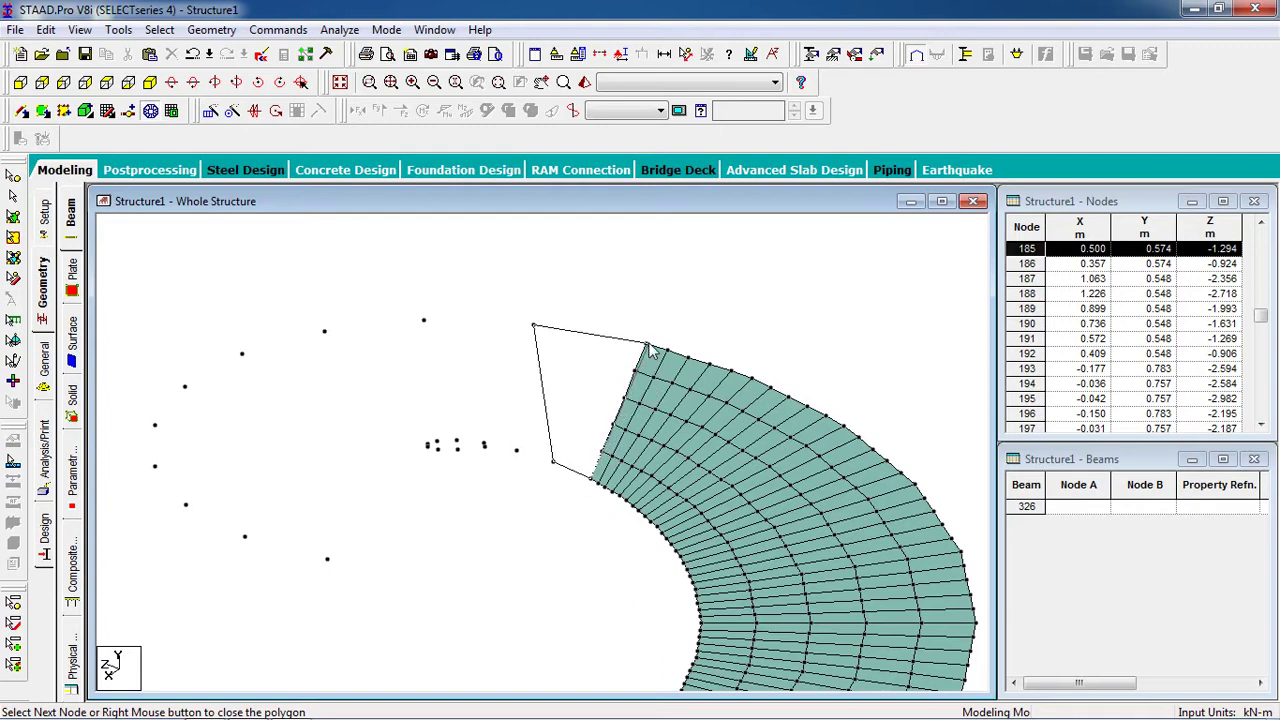
left_click(534, 328)
left_click(592, 433)
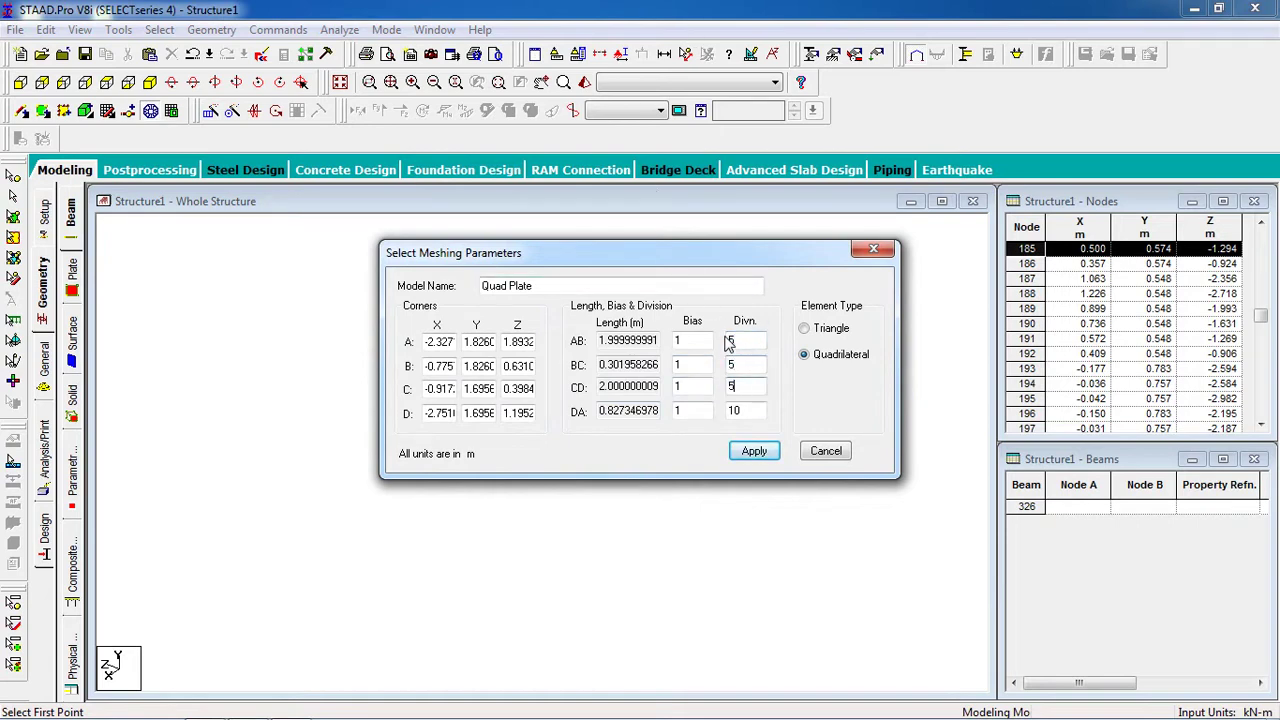
key("Return")
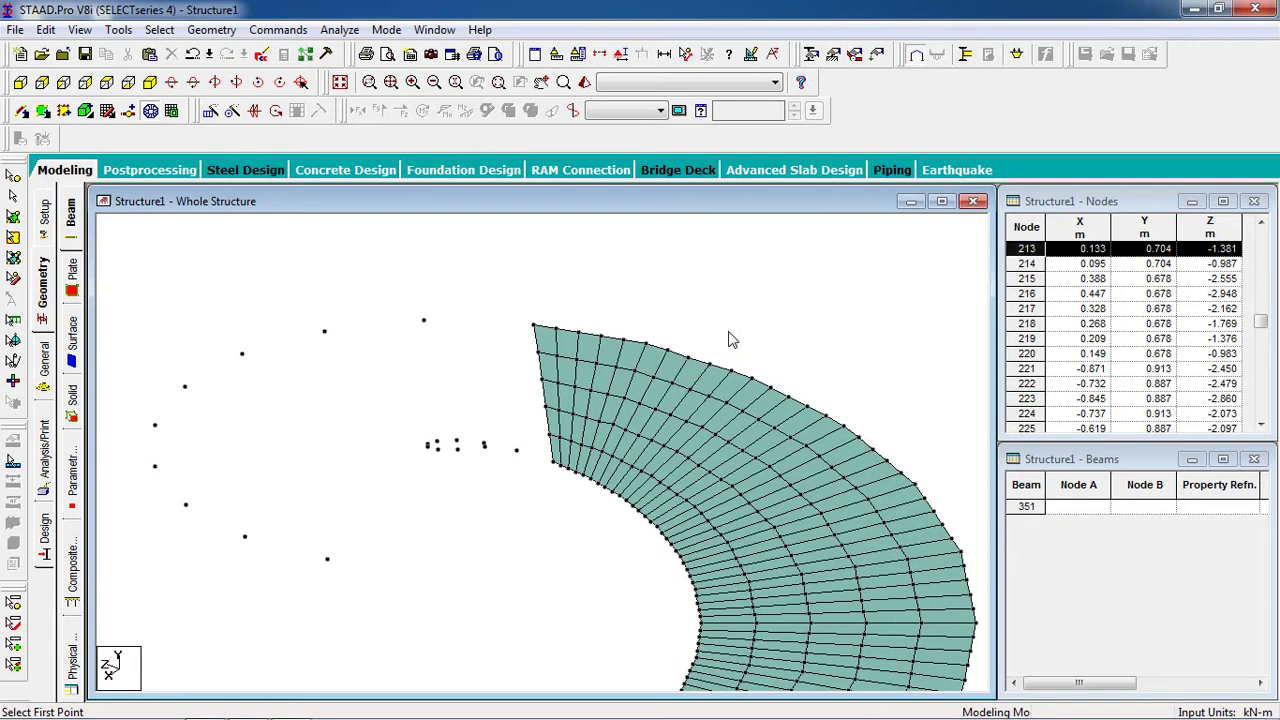
Outline the fifteenth stair panel for surface meshing from the next outer node through the inner node and both mesh end corners, closing it.
middle_click_drag(730, 340, 905, 524)
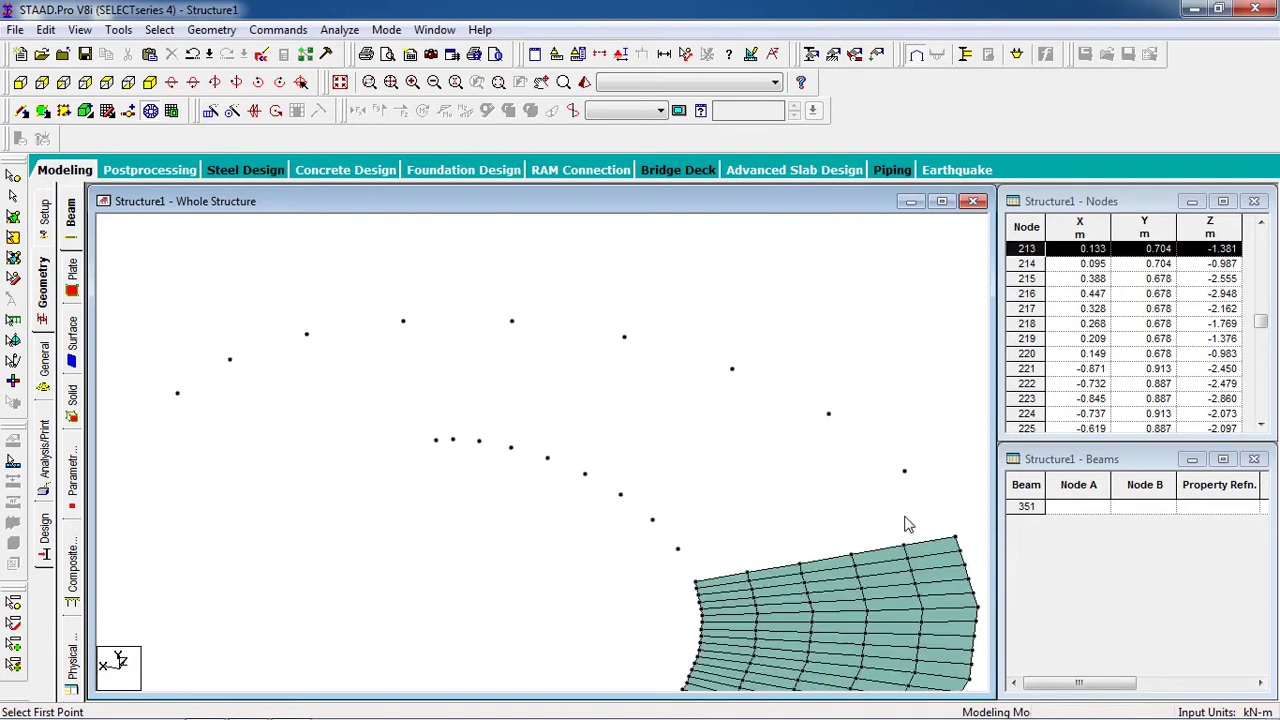
left_click(903, 472)
left_click(677, 549)
left_click(696, 581)
left_click(950, 540)
left_click(905, 475)
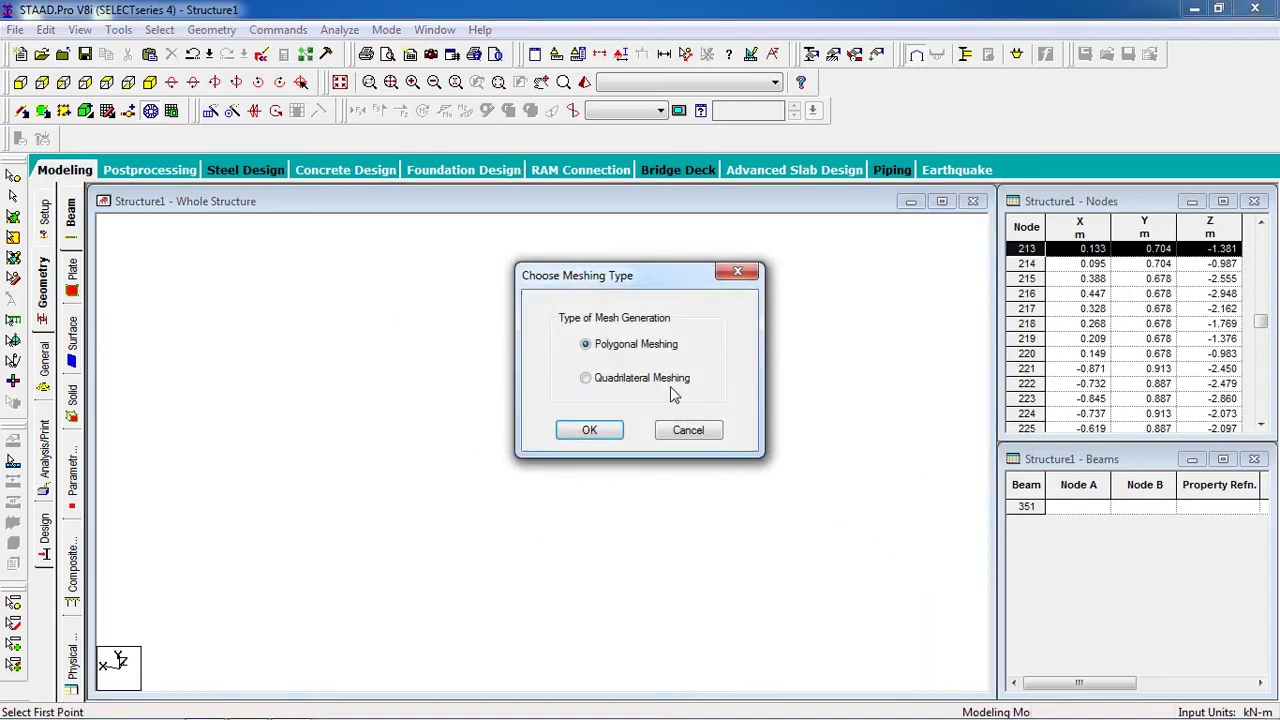
Generate a quadrilateral mesh of the fifteenth stair panel with 5 divisions along each edge.
left_click(589, 431)
double_click(746, 344)
type("5")
key("Tab")
type("5")
key("Tab")
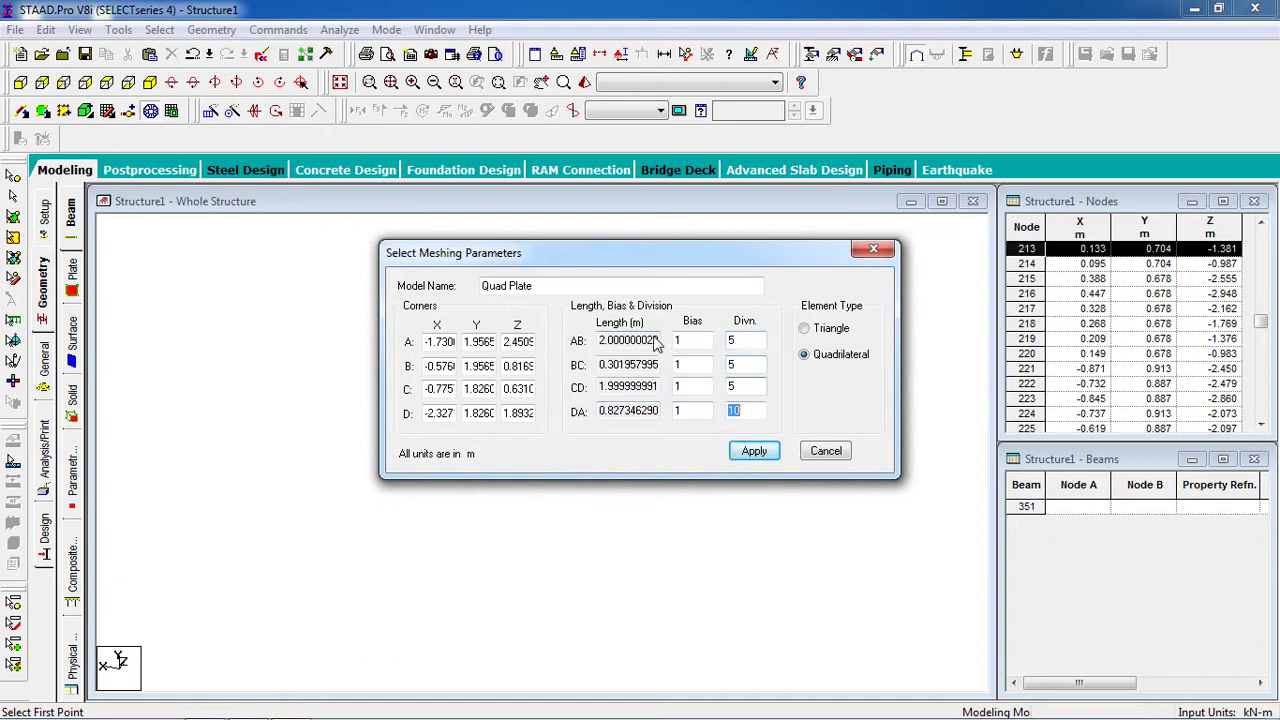
left_click(766, 450)
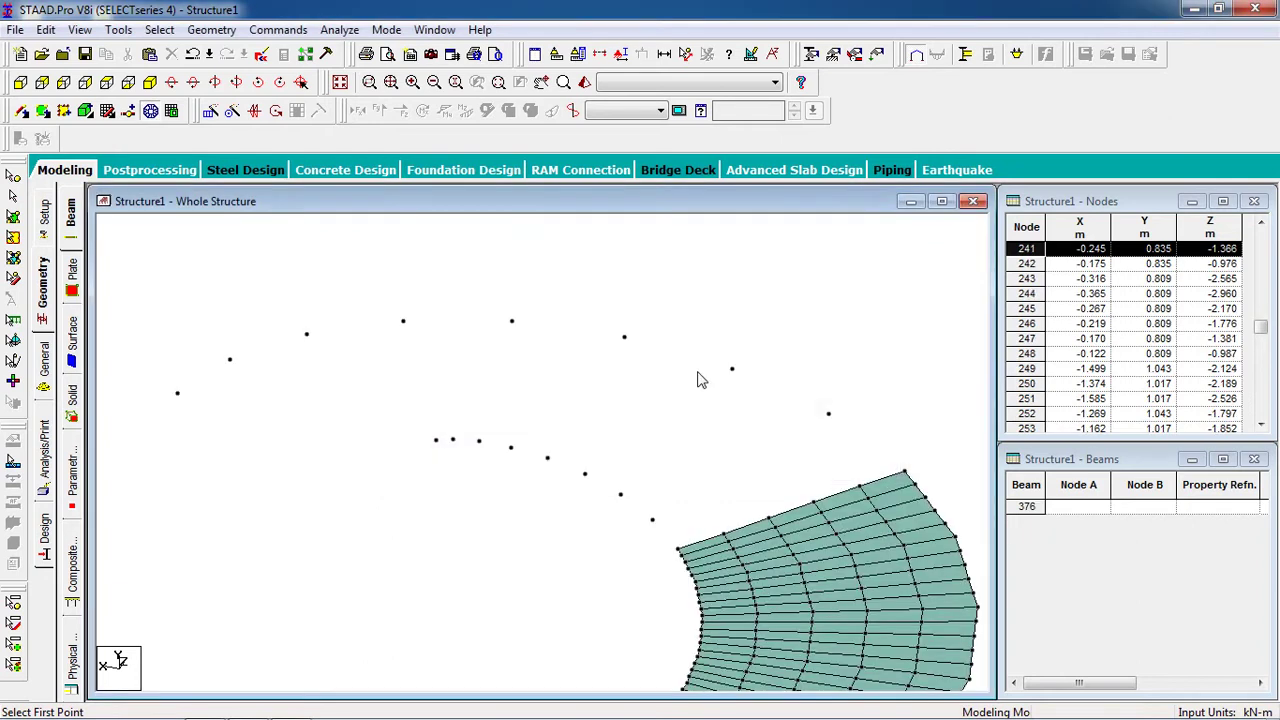
Outline the sixteenth stair panel for surface meshing between the next node pair and the mesh's end edge, closing it at the outer node.
left_click(828, 415)
left_click(652, 520)
left_click(680, 548)
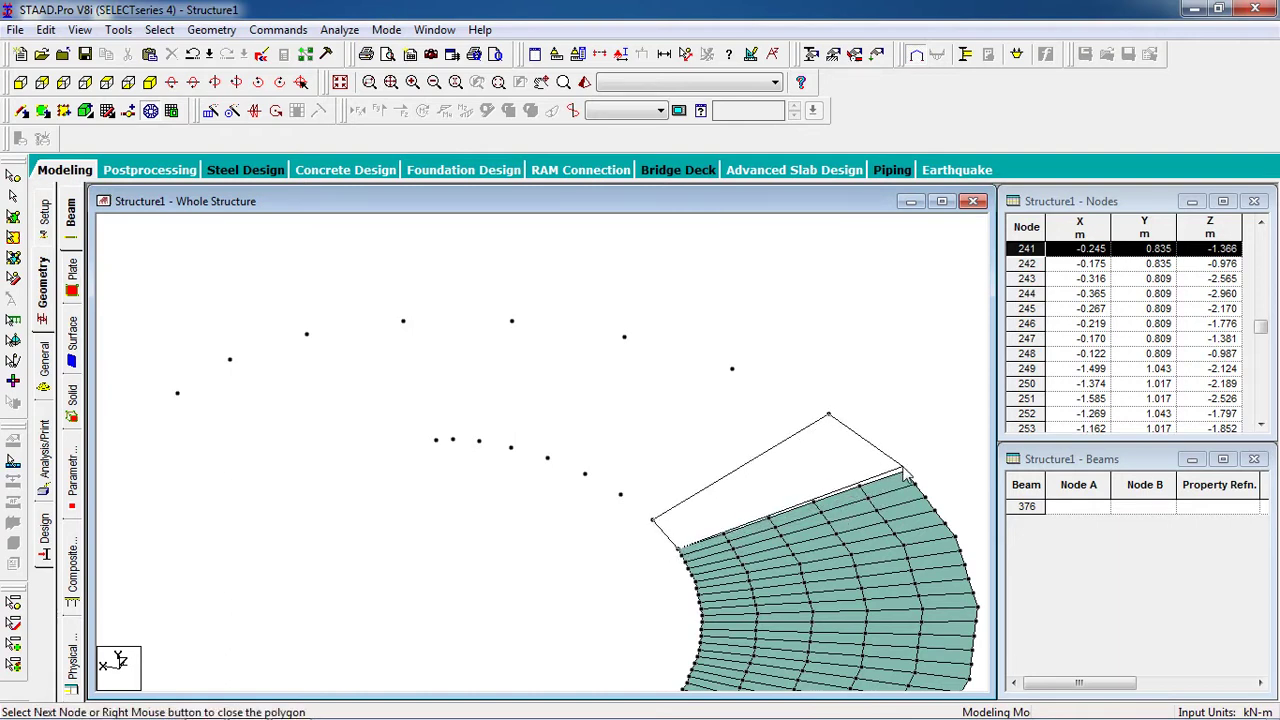
left_click(828, 415)
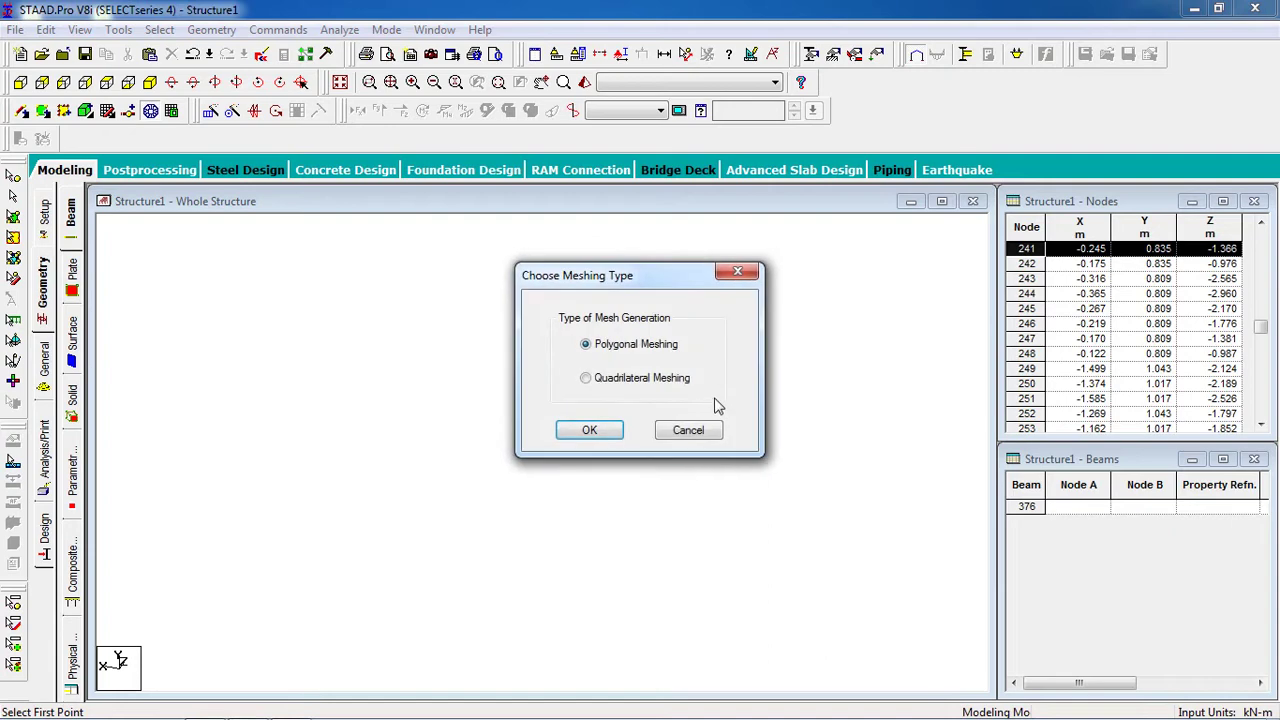
Generate a quadrilateral mesh of the sixteenth stair panel with 5 divisions along each edge.
left_click(610, 430)
double_click(740, 342)
type("5")
key("Tab")
type("5")
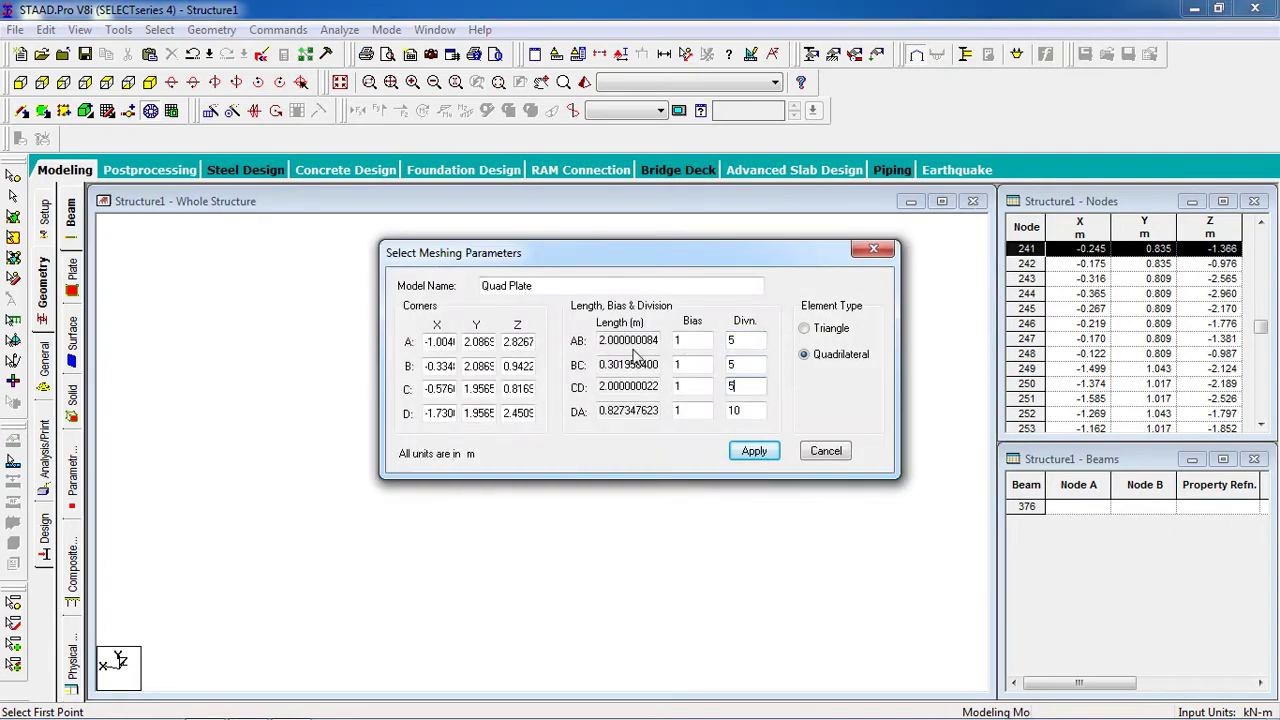
left_click(742, 454)
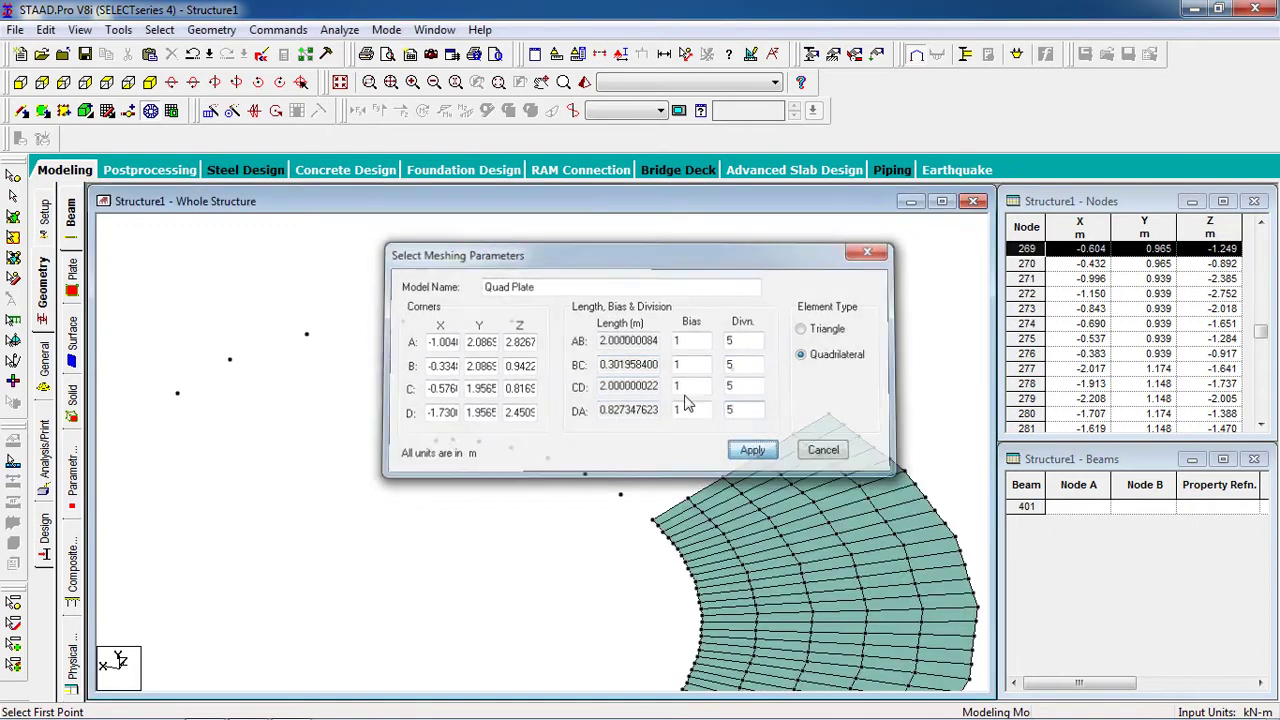
Outline the seventeenth stair panel for surface meshing through the next outer and inner nodes and the mesh's end corners, and close the polygon.
left_click(731, 370)
left_click(620, 494)
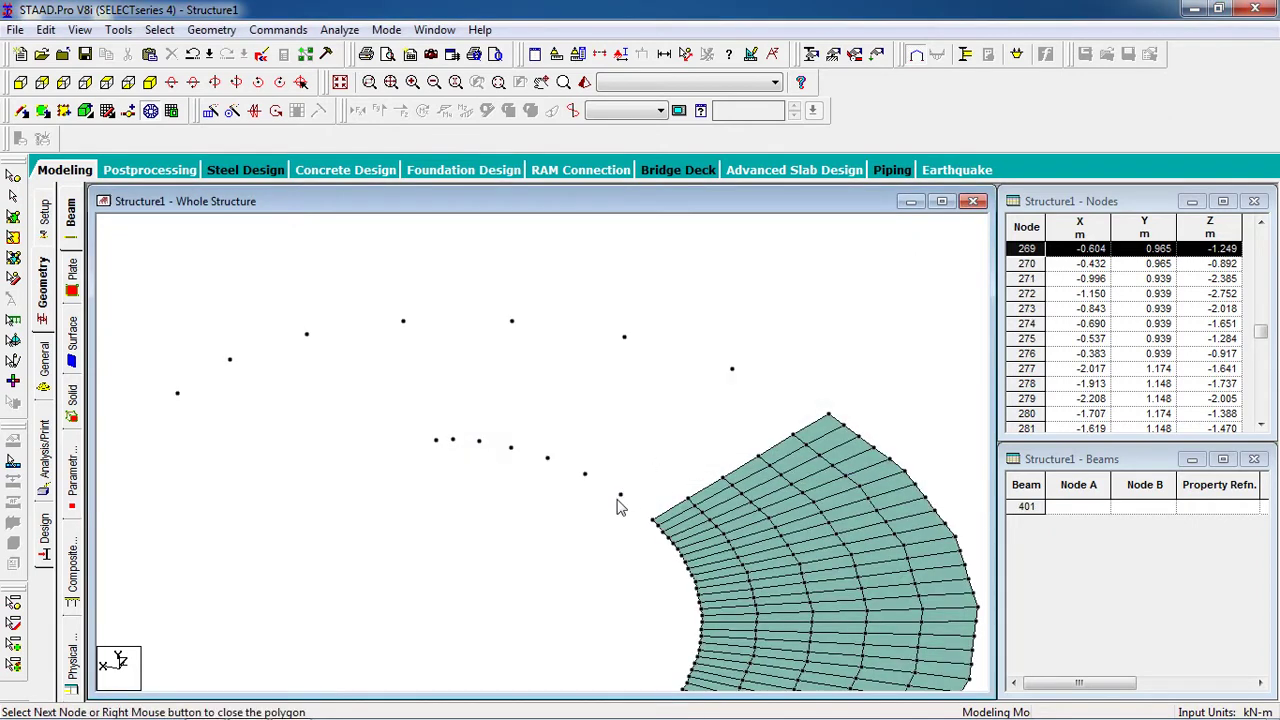
left_click(652, 517)
left_click(828, 413)
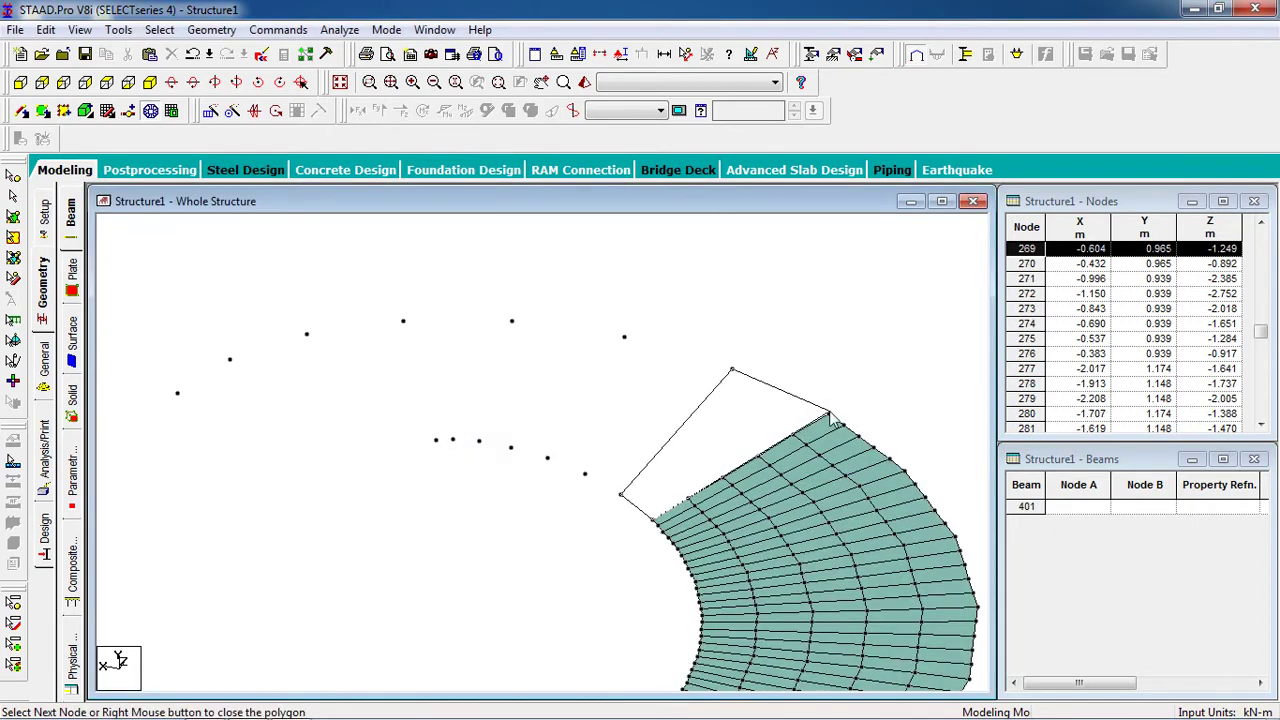
right_click(783, 406)
Generate a quadrilateral mesh of the seventeenth stair panel with 5 divisions along each edge.
left_click(666, 381)
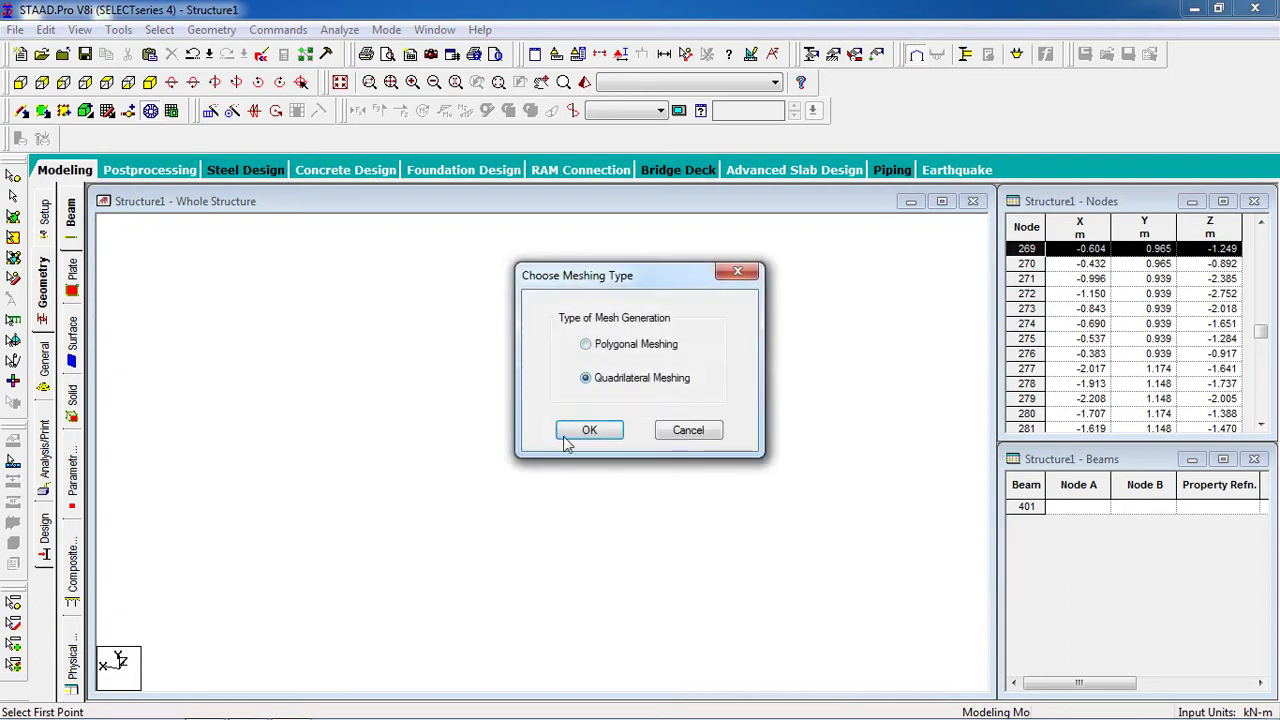
left_click(578, 430)
double_click(744, 341)
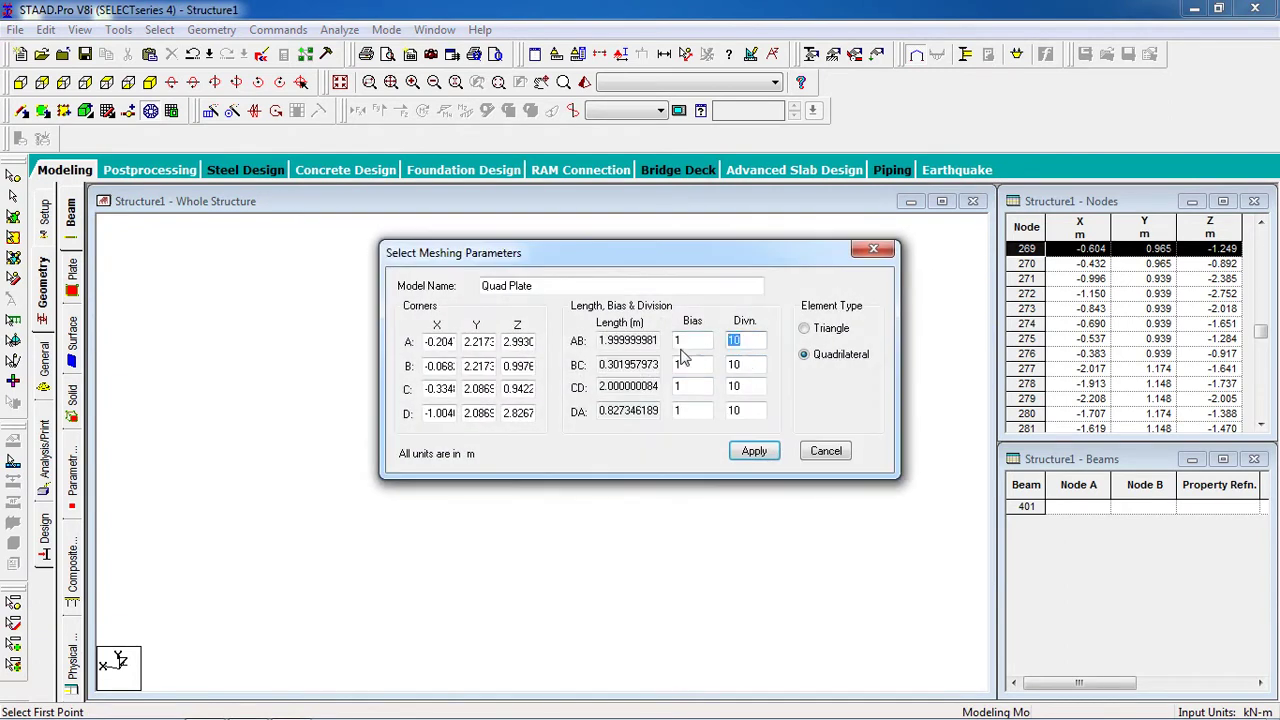
key("Tab")
type("5")
key("Tab")
type("5")
left_click(754, 451)
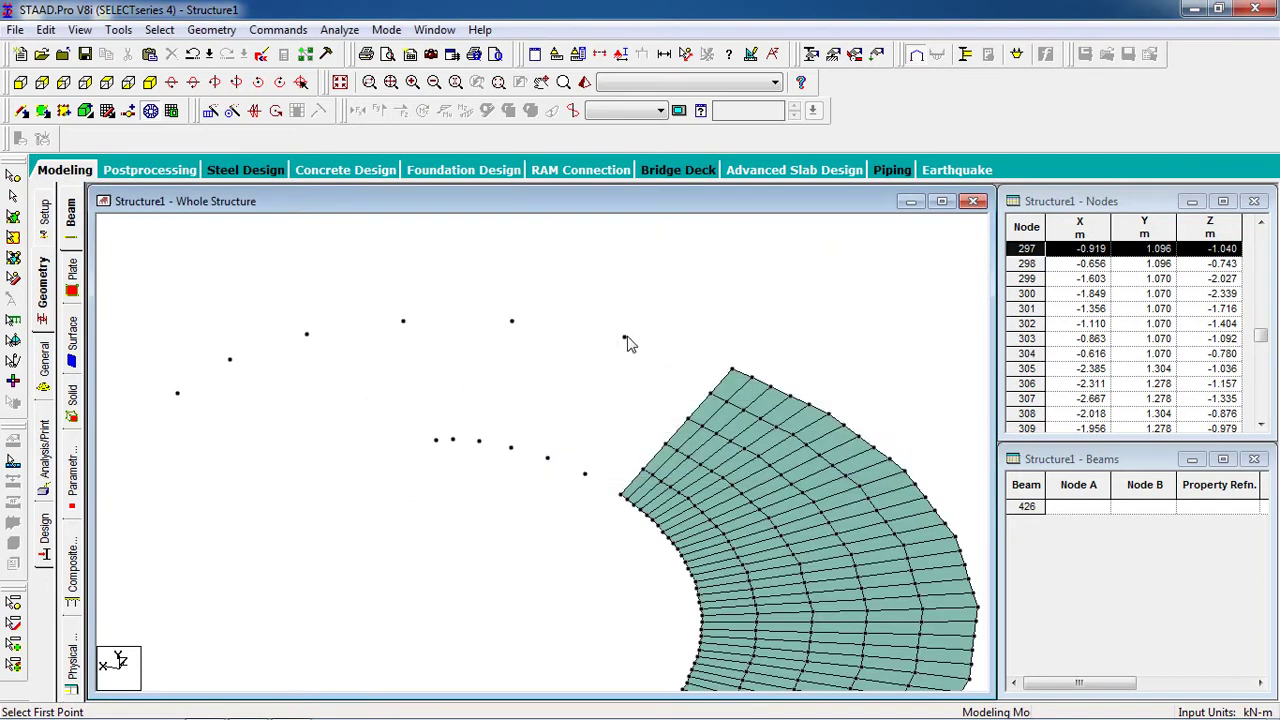
Outline the eighteenth stair panel for surface meshing from the next outer node through the inner node and mesh end corners, closing the polygon.
left_click(624, 338)
left_click(585, 473)
left_click(622, 495)
left_click(733, 370)
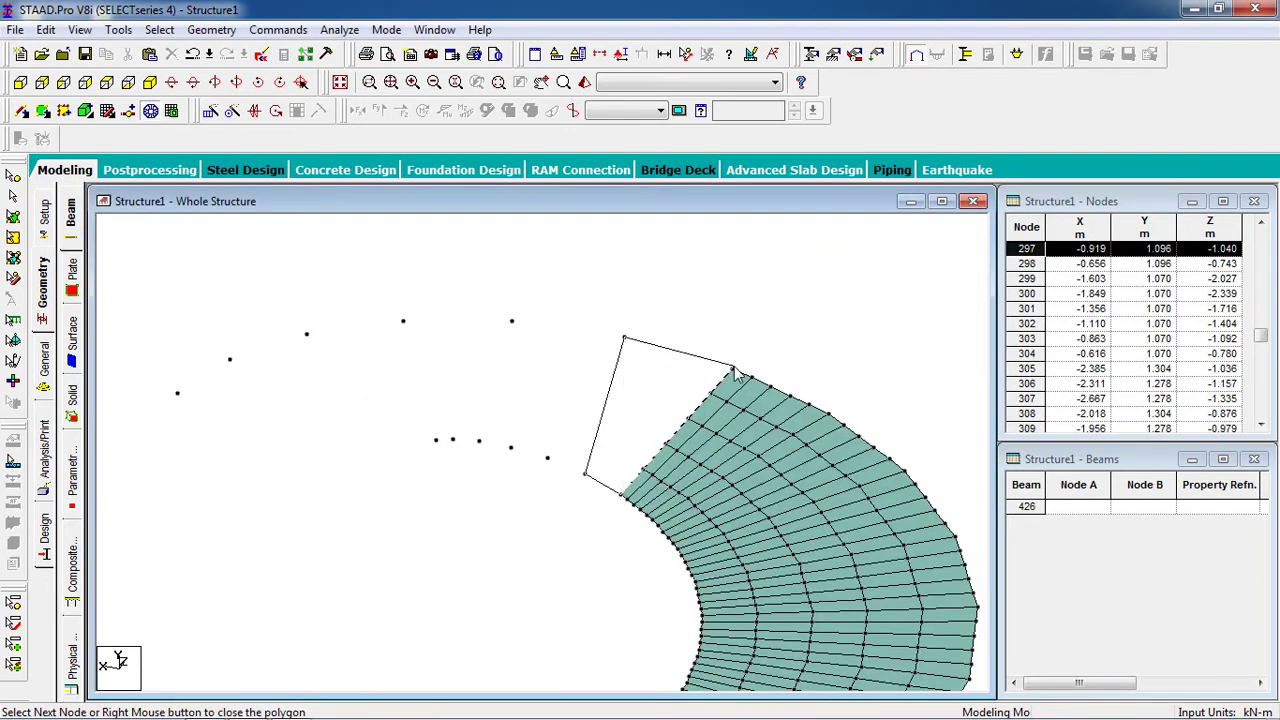
left_click(624, 338)
Generate a quadrilateral mesh of the eighteenth stair panel with 5 divisions along each edge.
left_click(665, 388)
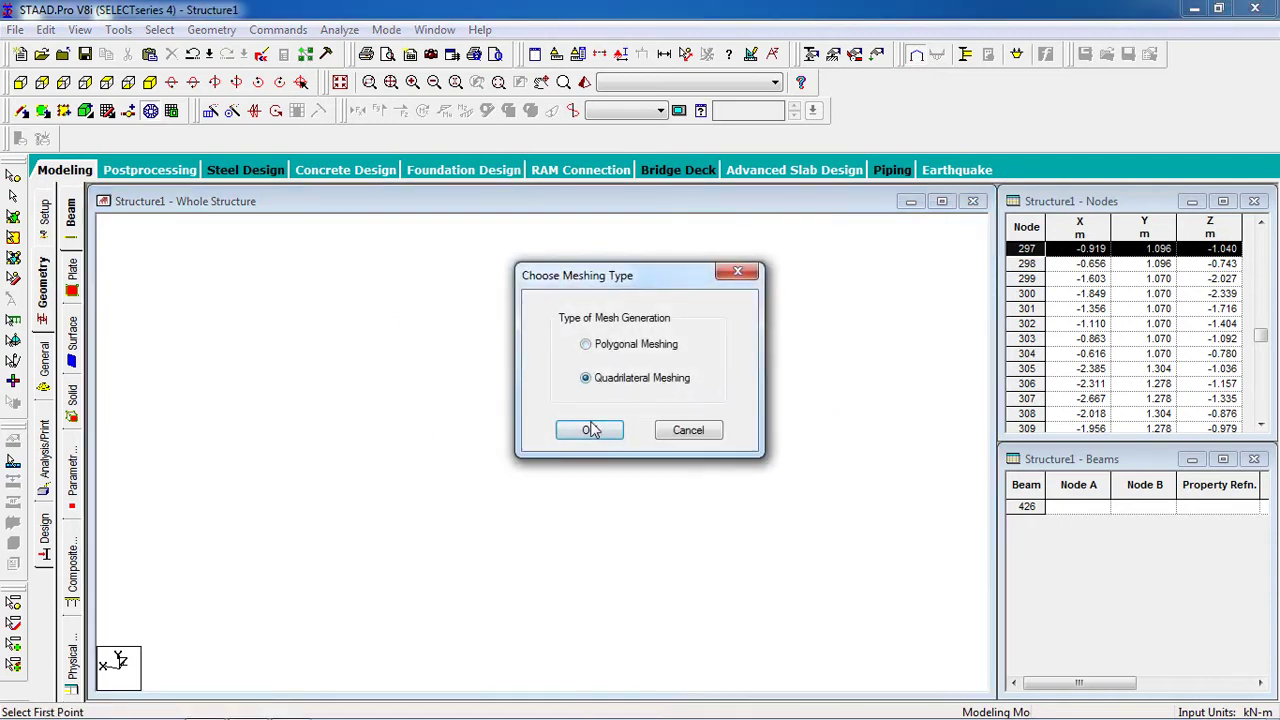
left_click(589, 430)
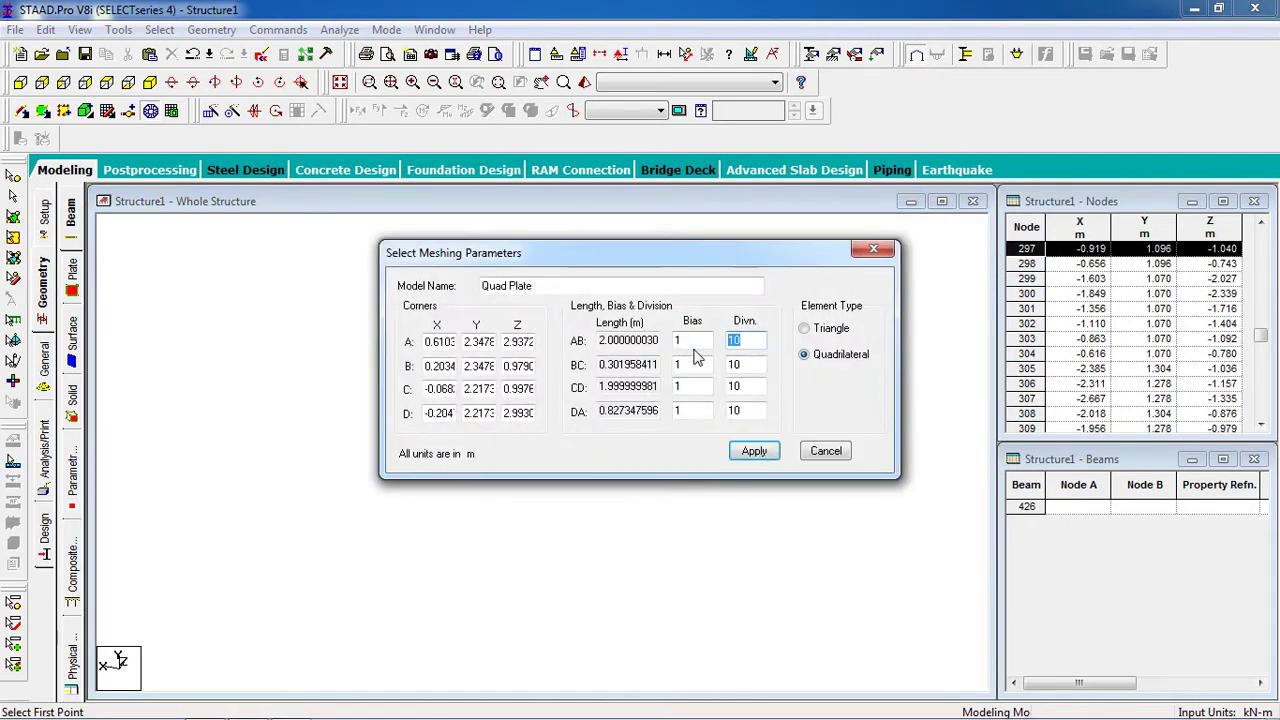
key("Tab")
type("5")
key("Tab")
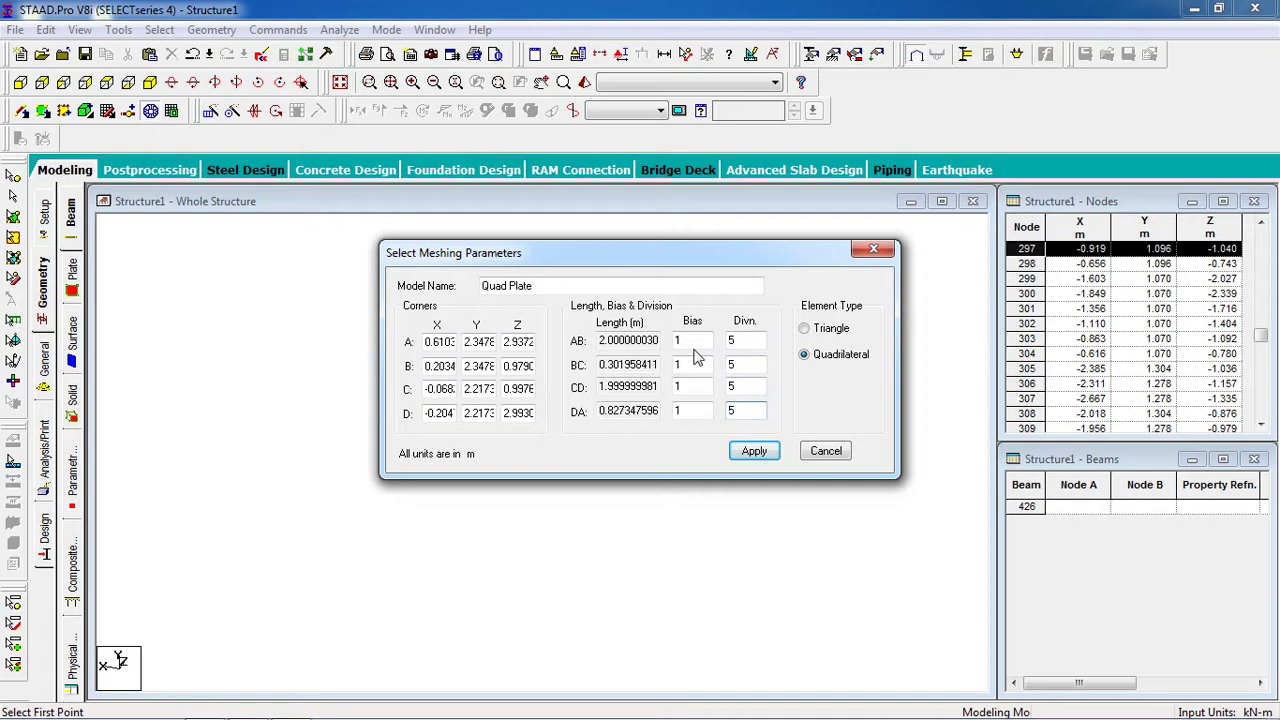
left_click(754, 450)
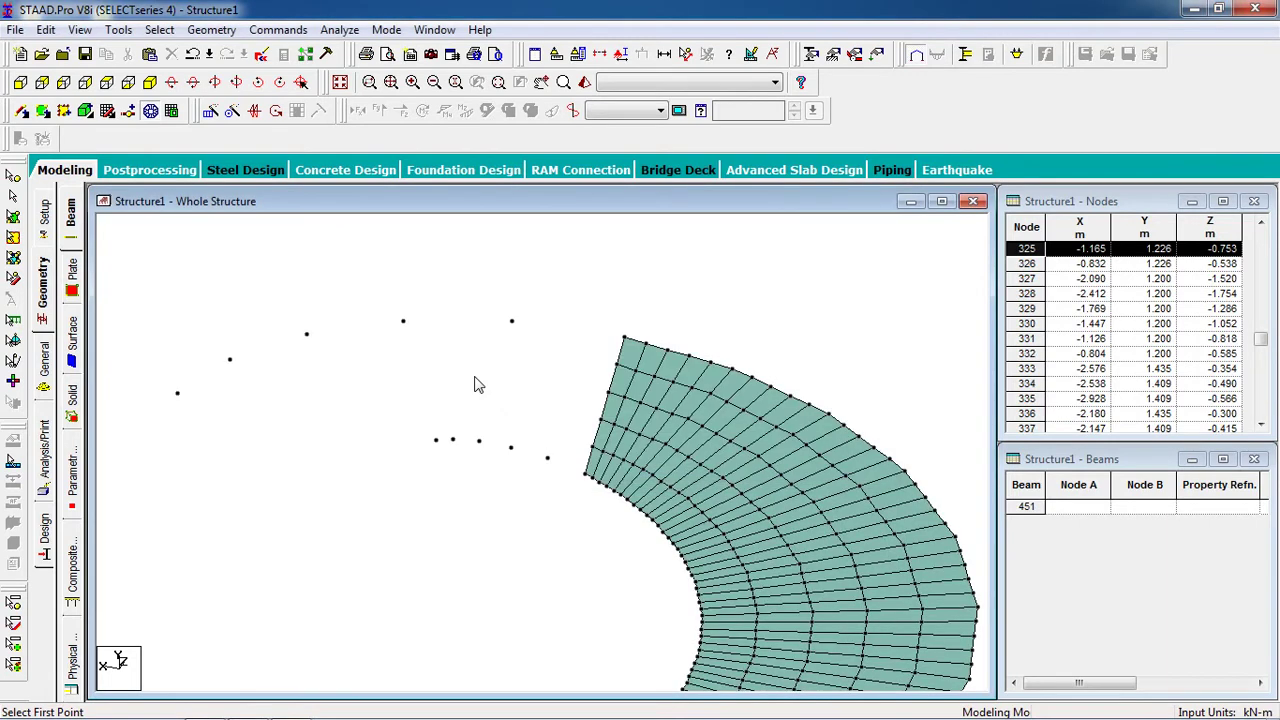
Outline the nineteenth stair panel for surface meshing between the next node pair and the mesh's end corners, closing it at the outer node.
left_click(512, 321)
left_click(548, 459)
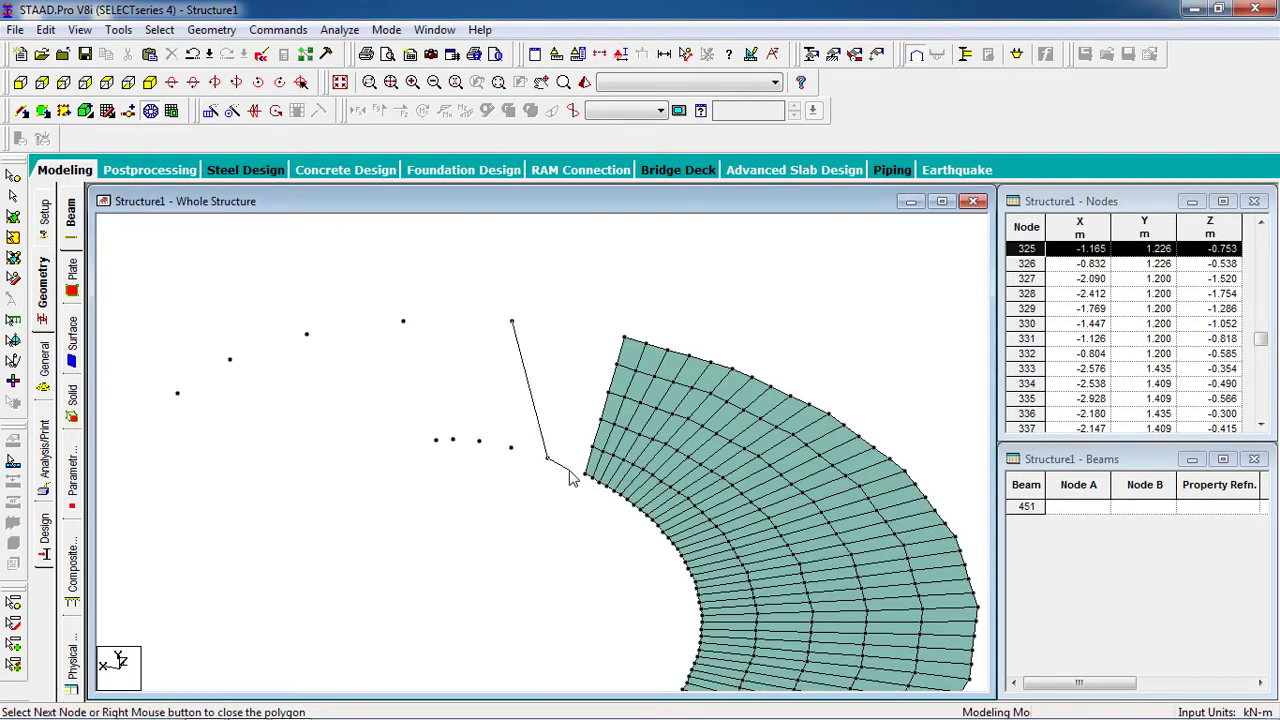
left_click(586, 474)
left_click(623, 341)
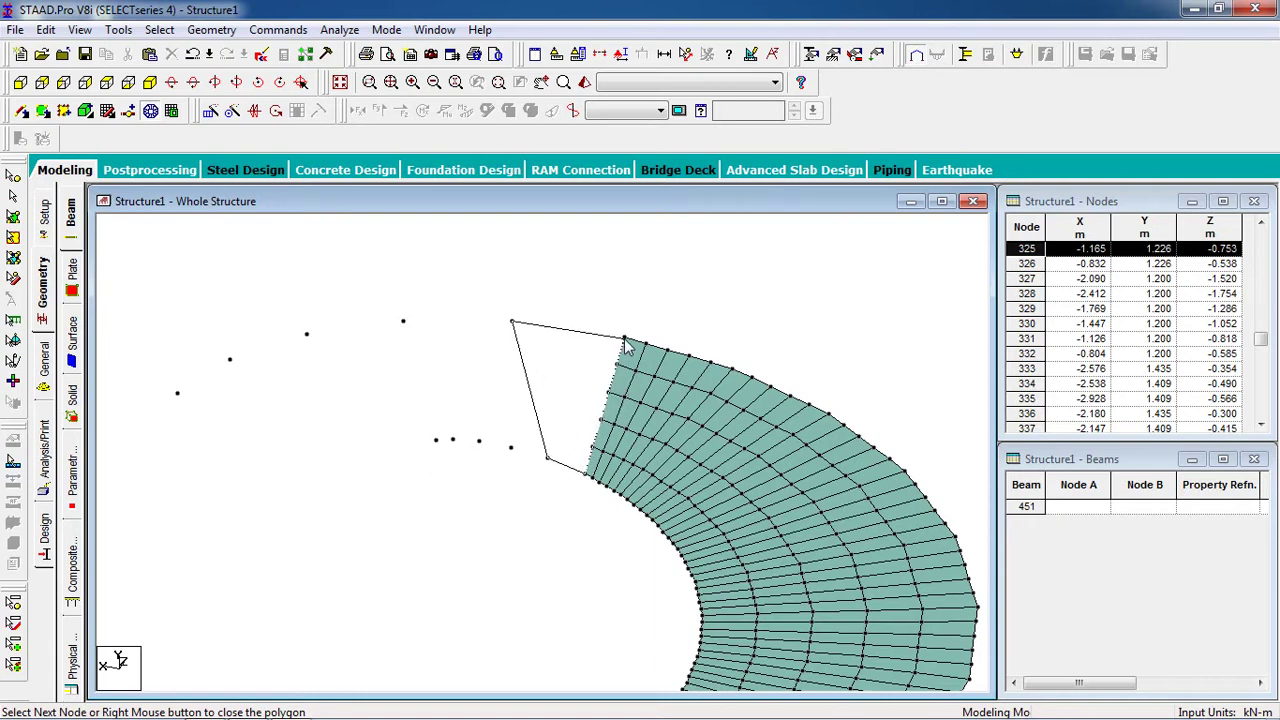
left_click(513, 321)
Generate a quadrilateral mesh of the nineteenth stair panel with 5 divisions along each edge.
left_click(585, 378)
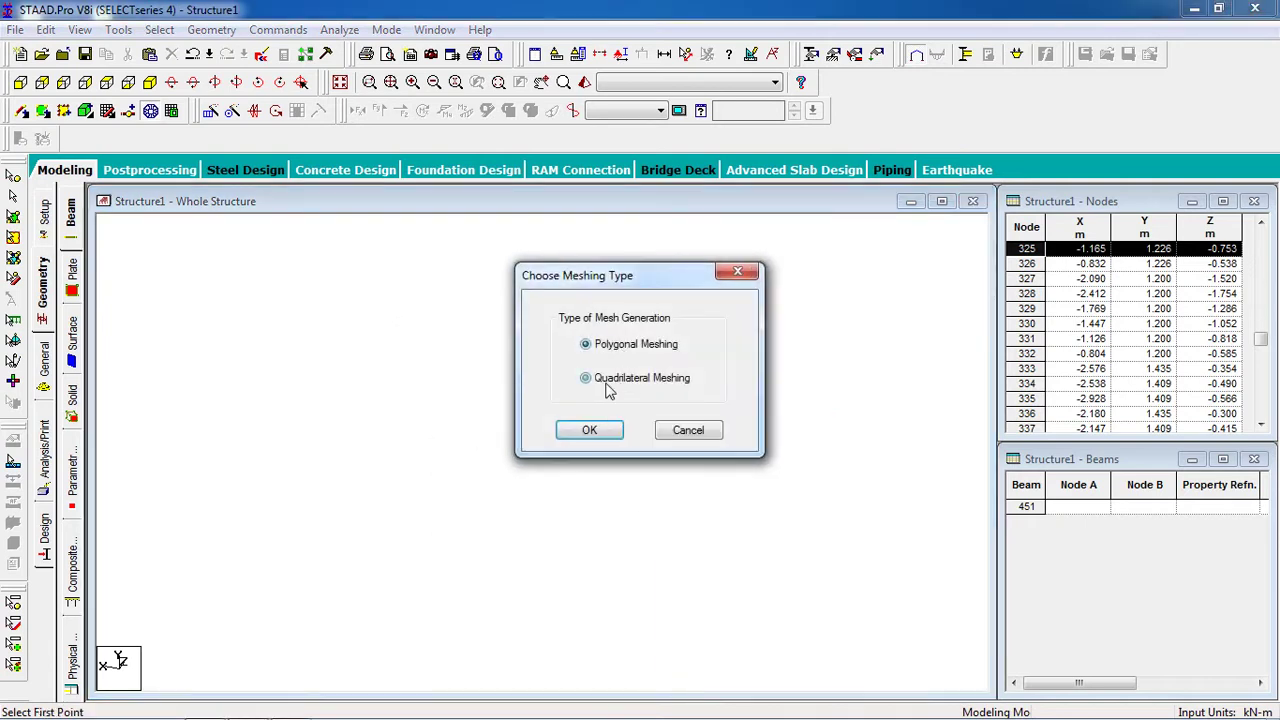
left_click(585, 432)
left_click_drag(740, 346, 700, 344)
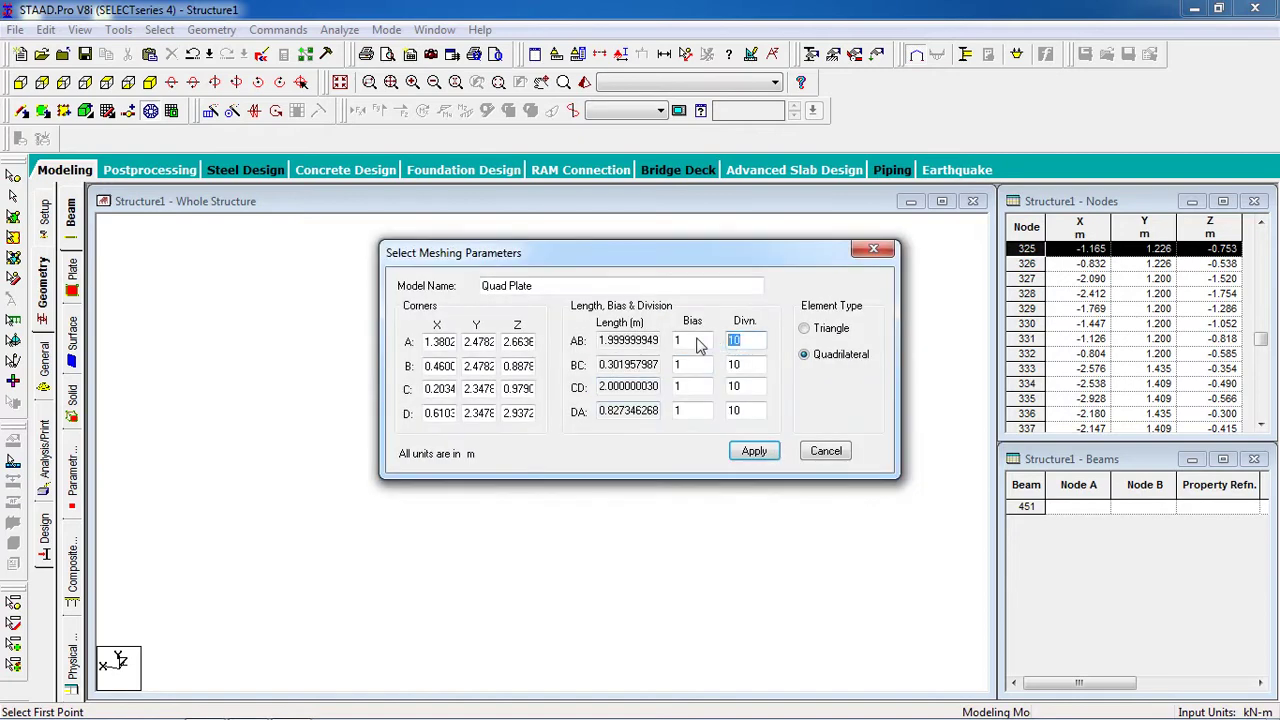
type("5")
key("Tab")
type("5")
key("Tab")
type("5")
key("Tab")
type("5")
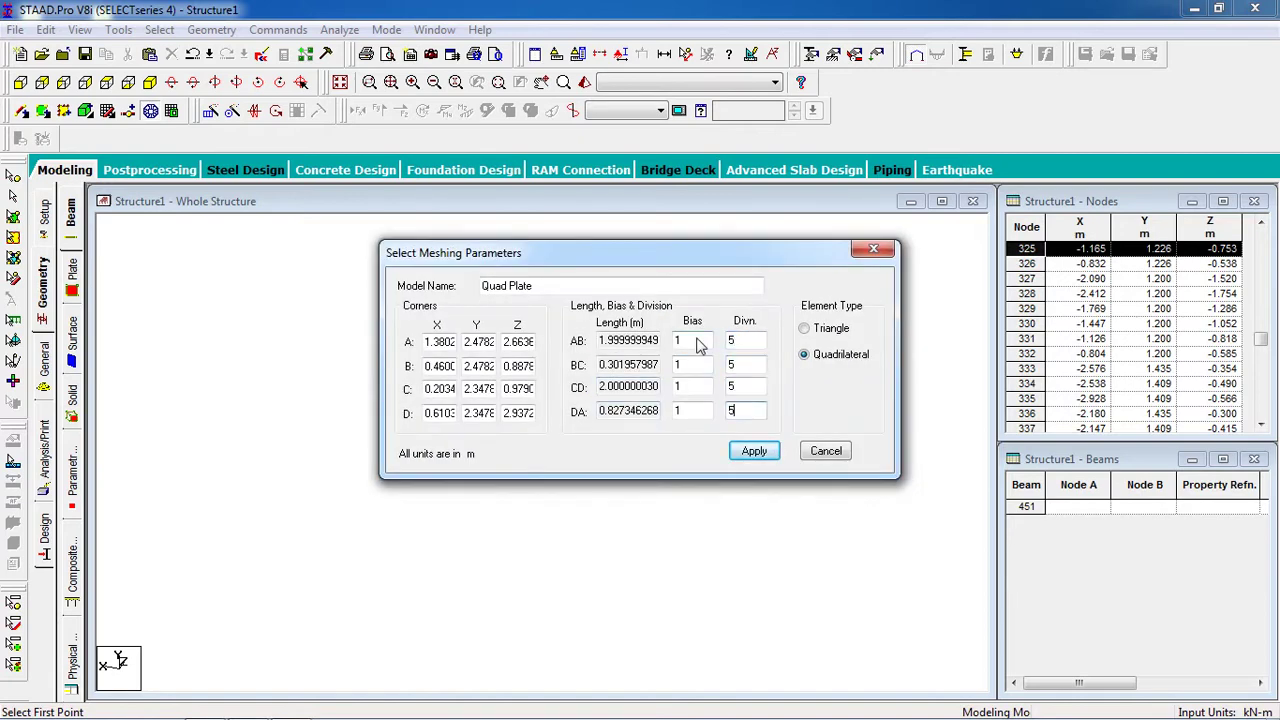
left_click(754, 451)
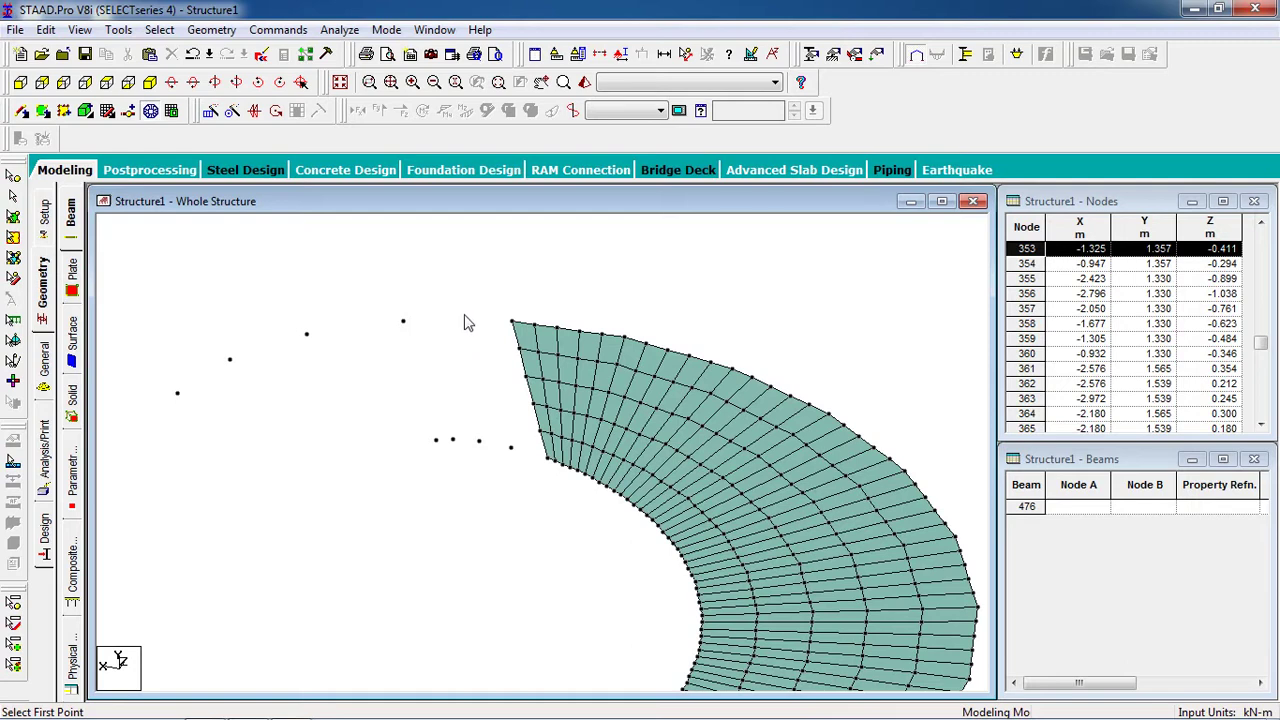
Outline the twentieth stair panel for surface meshing from the next outer node through the inner node and mesh end corners, closing the polygon.
key("Up")
key("Up")
key("Up")
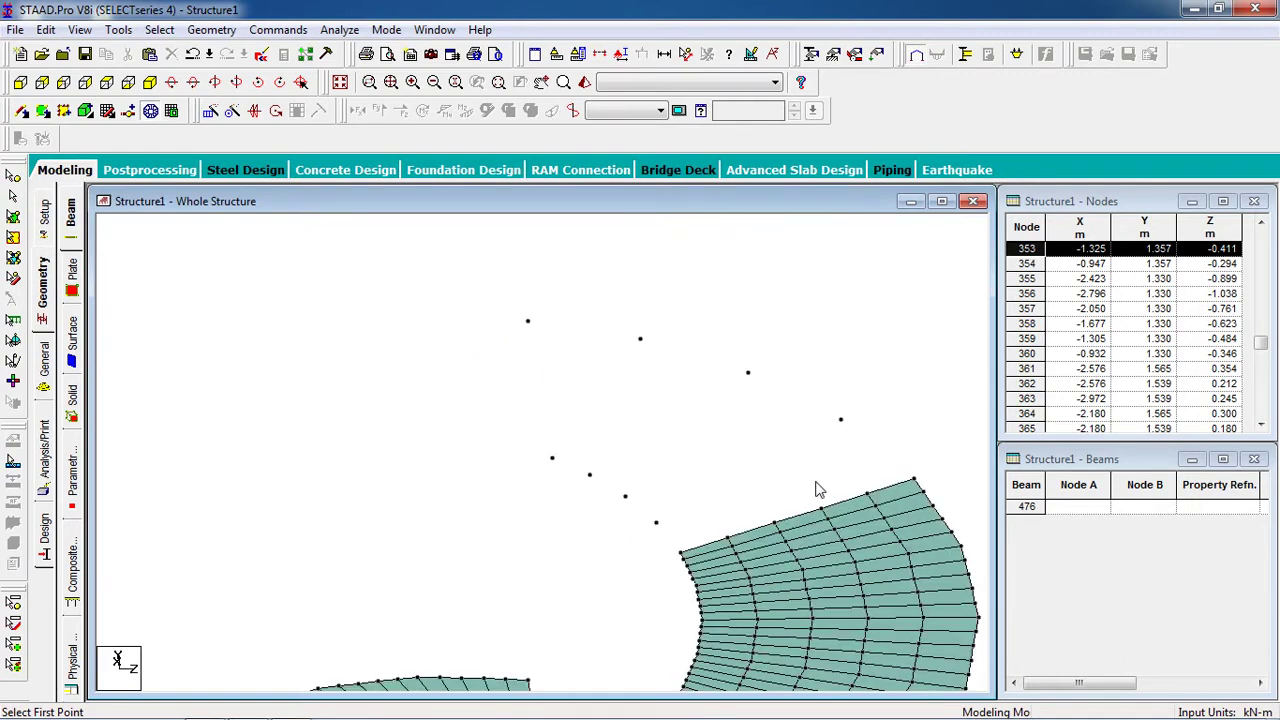
key("Up")
left_click(921, 463)
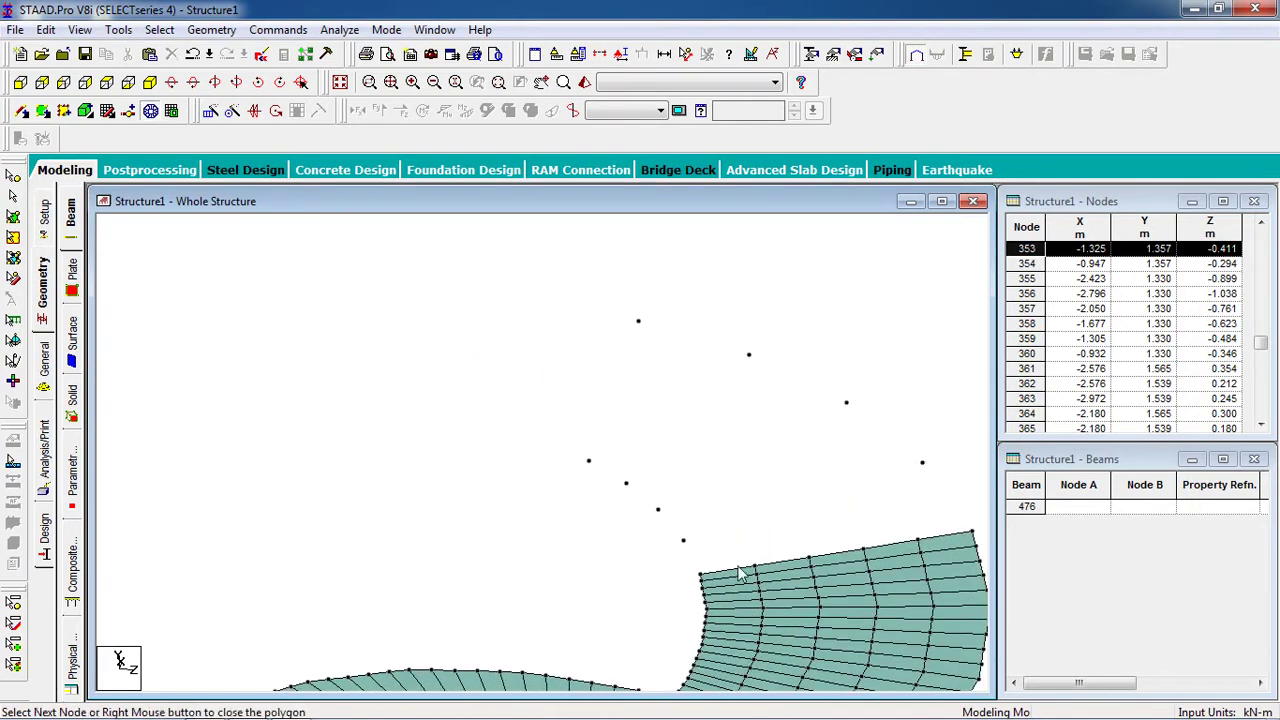
left_click(684, 541)
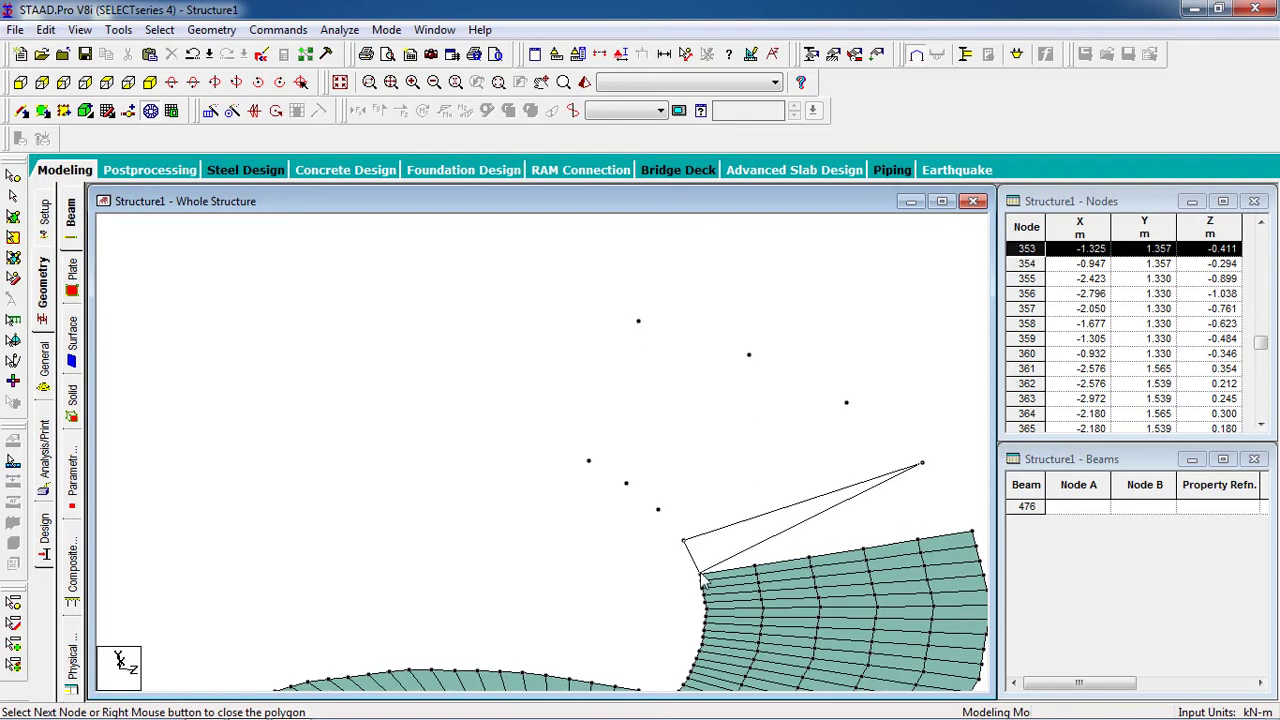
left_click(975, 527)
left_click(922, 464)
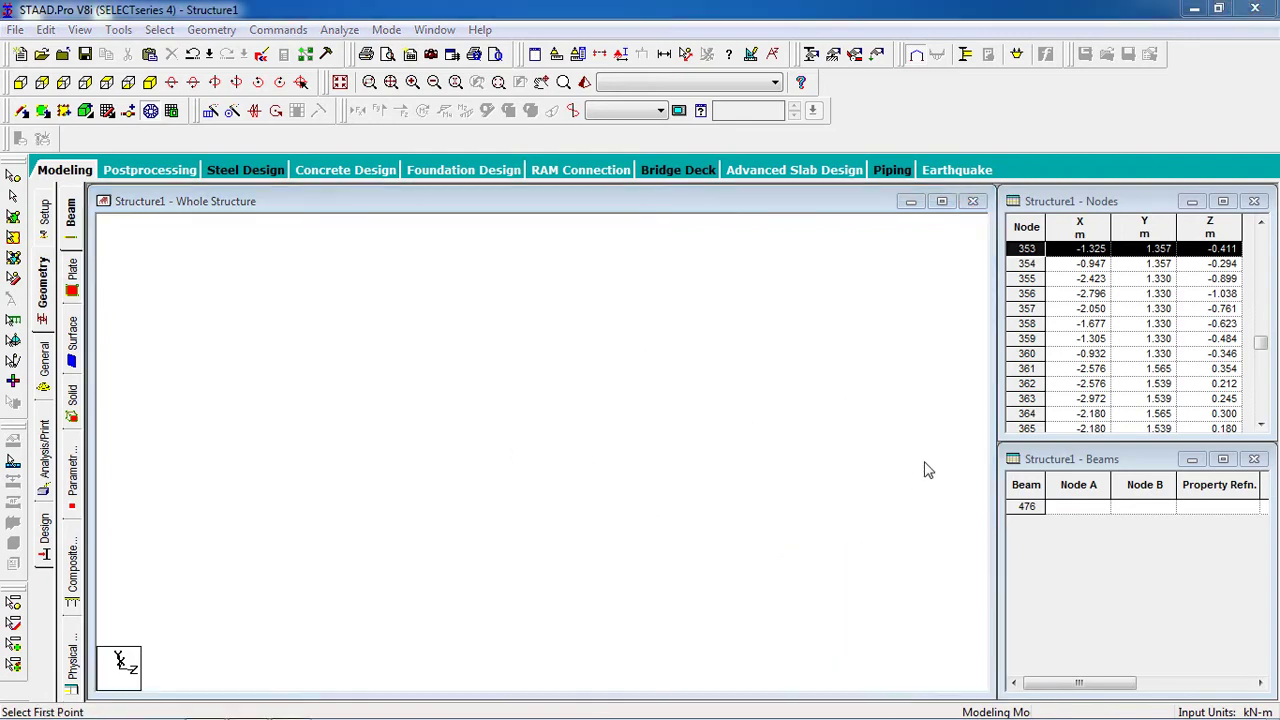
Generate a quadrilateral mesh of the twentieth stair panel with 5 divisions along each edge.
left_click(631, 379)
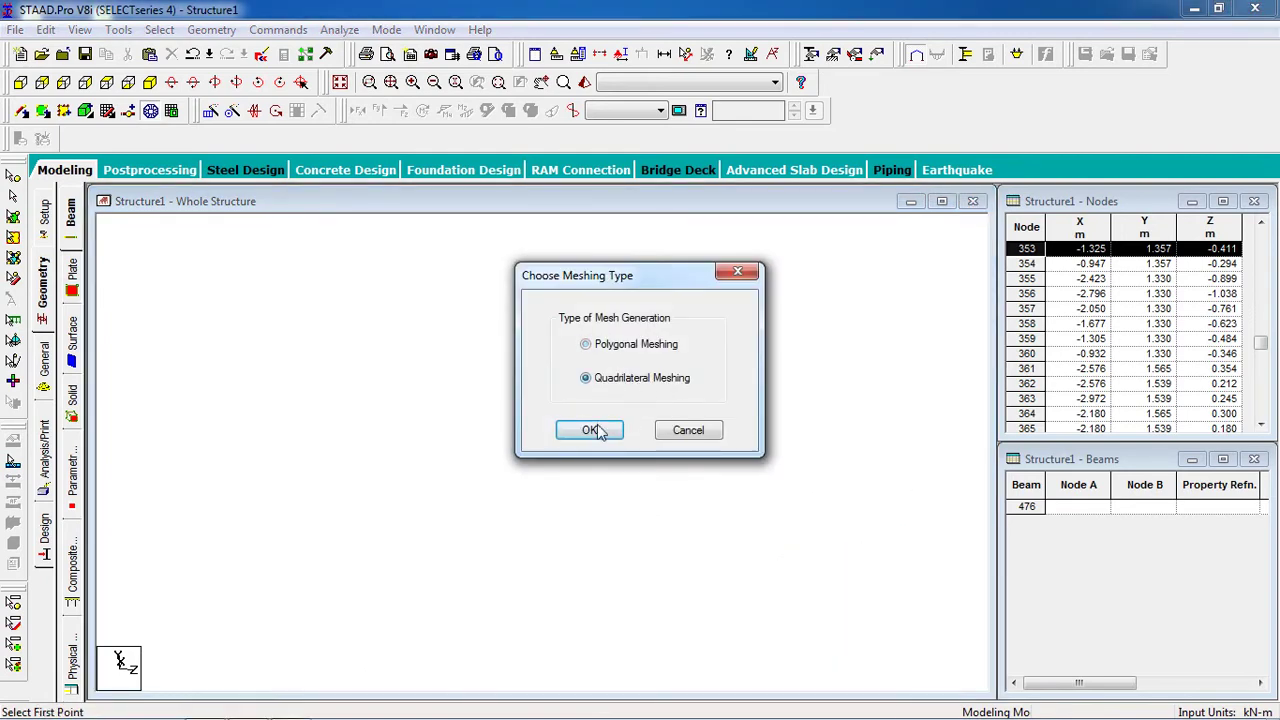
left_click(596, 430)
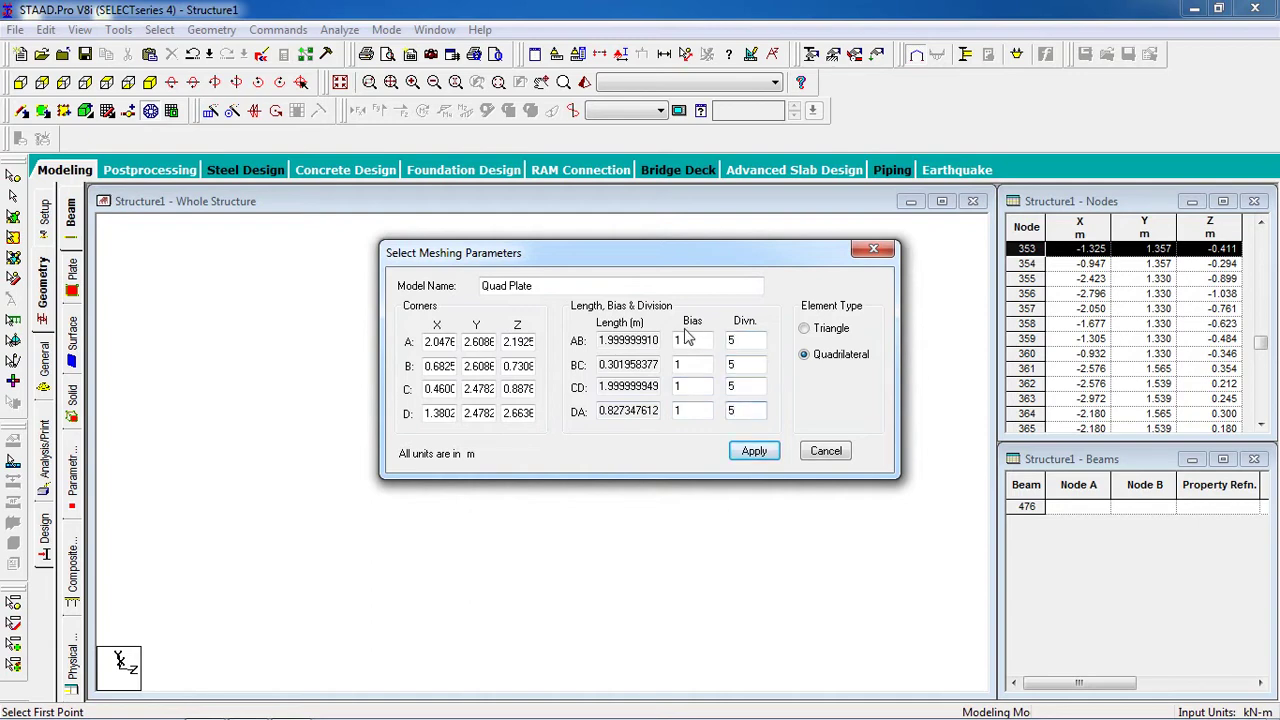
key("Return")
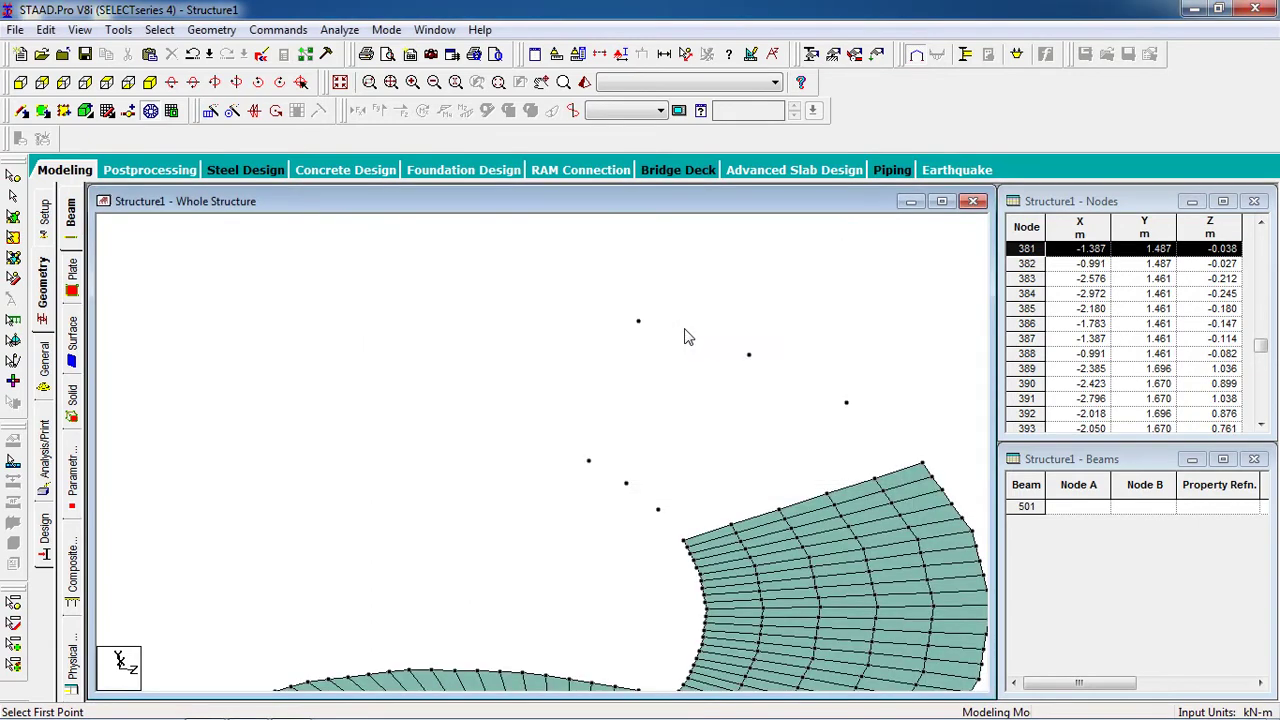
Outline the twenty-first stair panel for surface meshing between the next node pair and the mesh's end corners, closing it at the outer node.
left_click(846, 404)
left_click(658, 510)
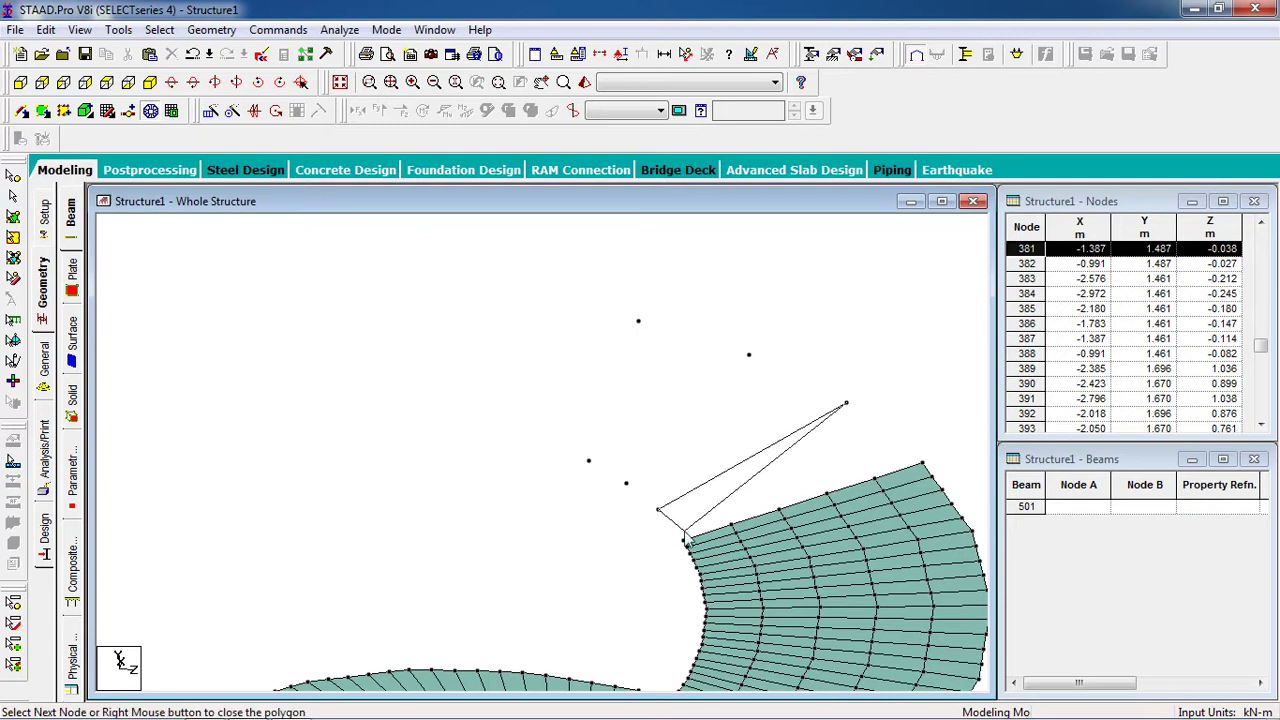
left_click(686, 541)
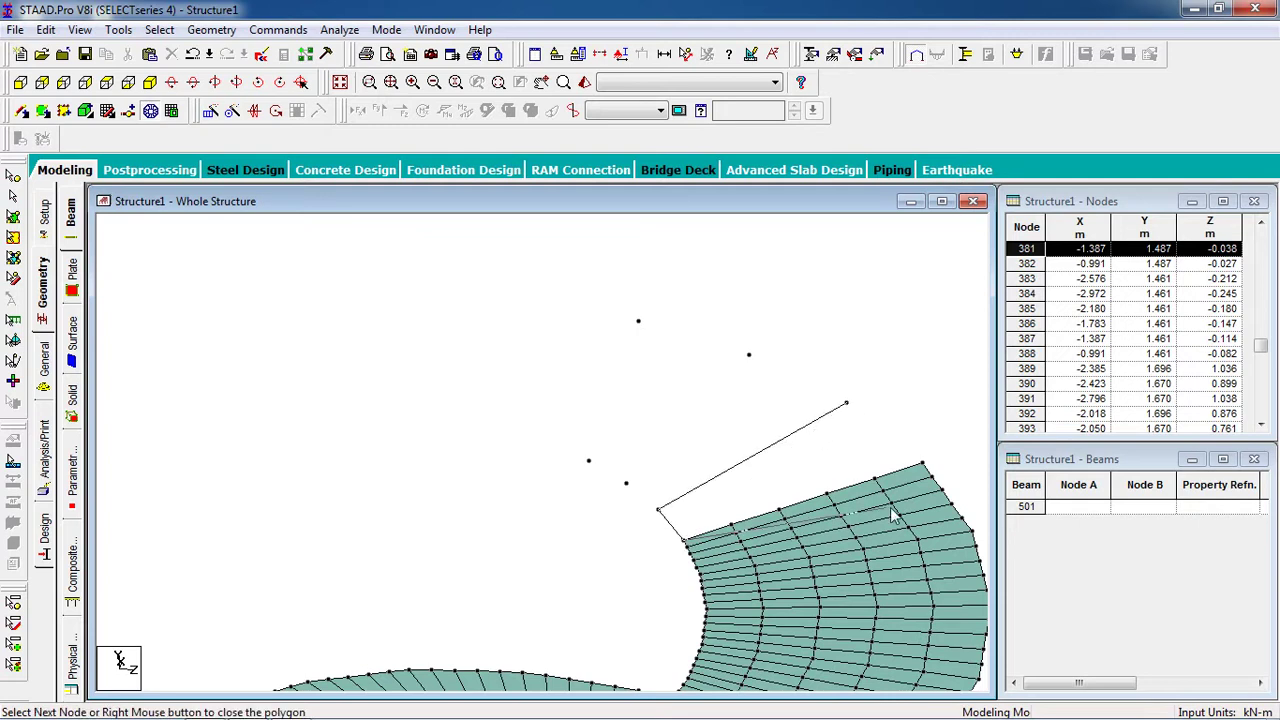
left_click(925, 467)
left_click(847, 405)
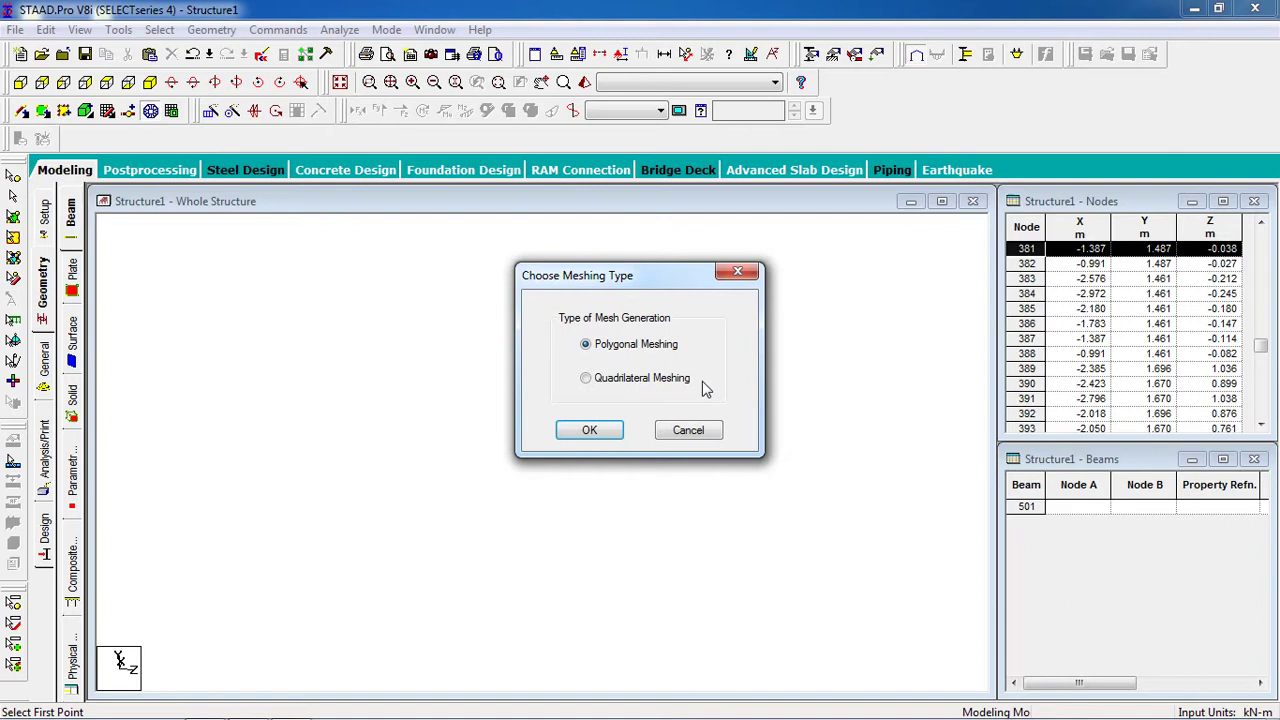
Generate a quadrilateral mesh of the twenty-first stair panel with 5 divisions along each edge.
left_click(589, 430)
double_click(740, 343)
type("5")
key("Tab")
type("5")
key("Tab")
type("5")
key("Tab")
type("5")
left_click(753, 451)
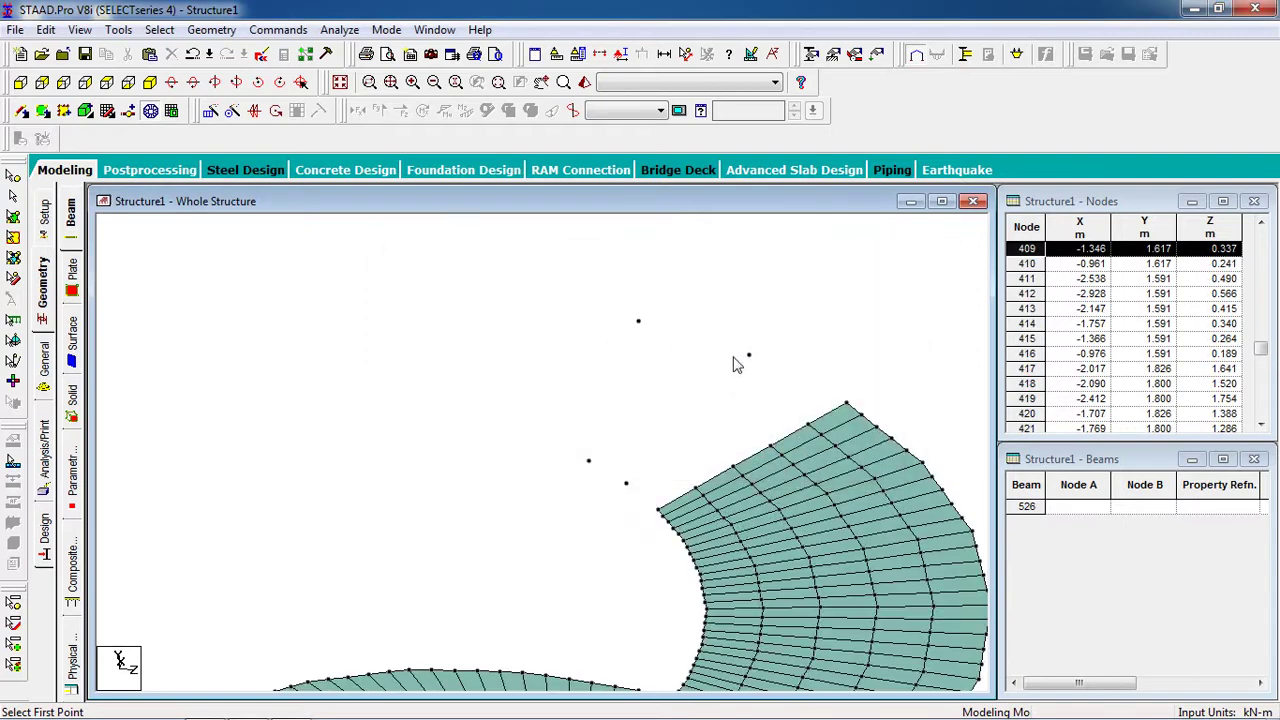
Outline the twenty-second stair panel for surface meshing from the next outer node through the inner node and mesh end corners, closing the polygon.
left_click(748, 355)
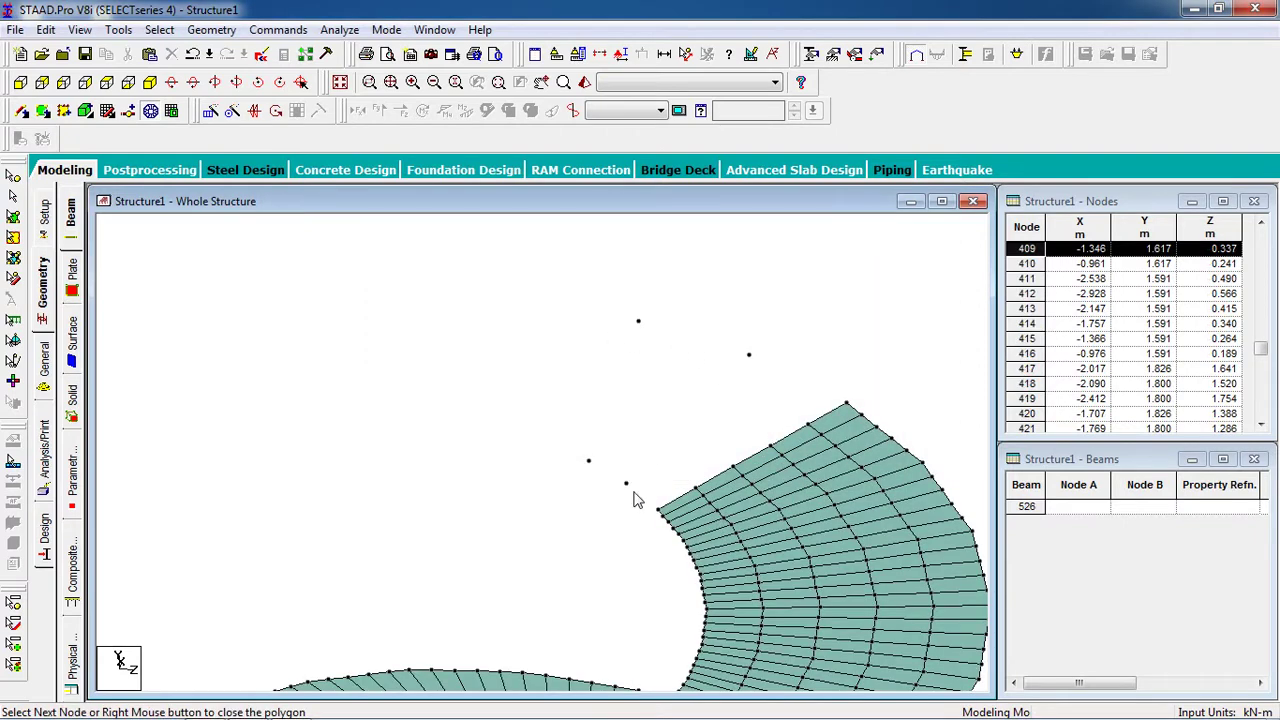
left_click(626, 484)
left_click(850, 403)
left_click(748, 356)
Generate a quadrilateral mesh of the twenty-second stair panel with 5 divisions along each edge.
left_click(688, 383)
left_click(589, 430)
double_click(735, 341)
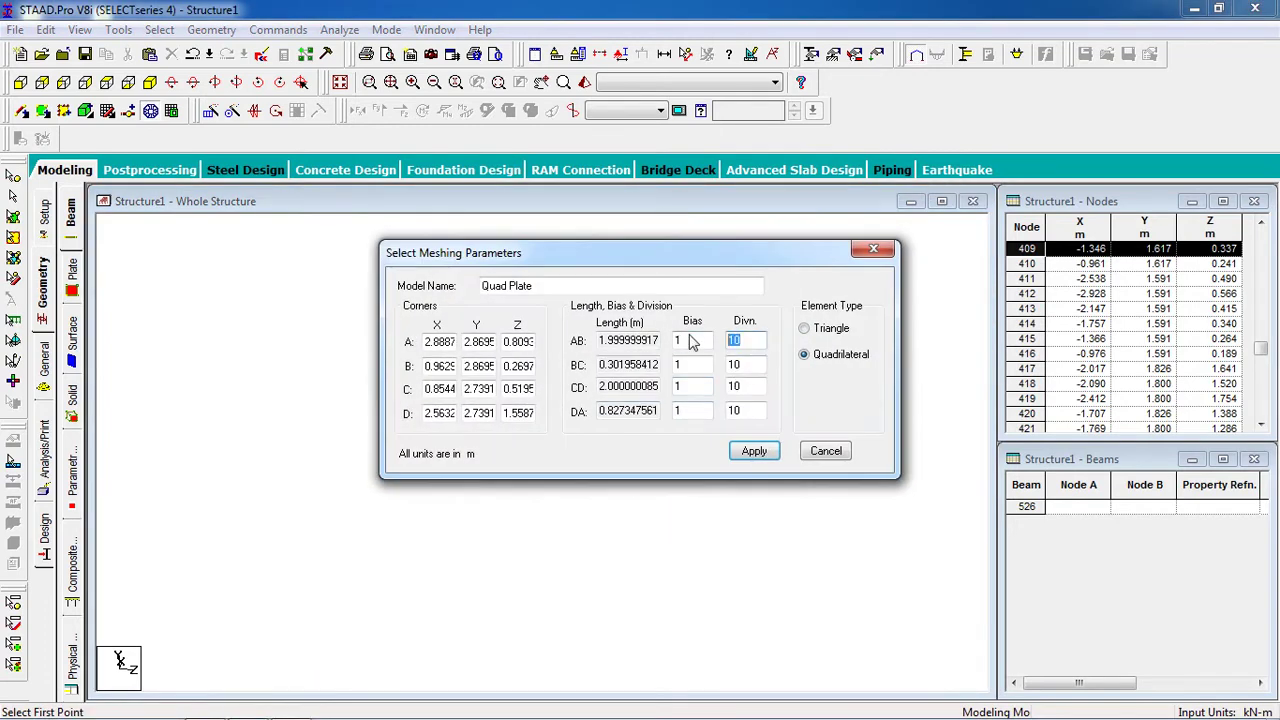
type("5")
key("Tab")
type("5")
key("Tab")
type("5")
key("Return")
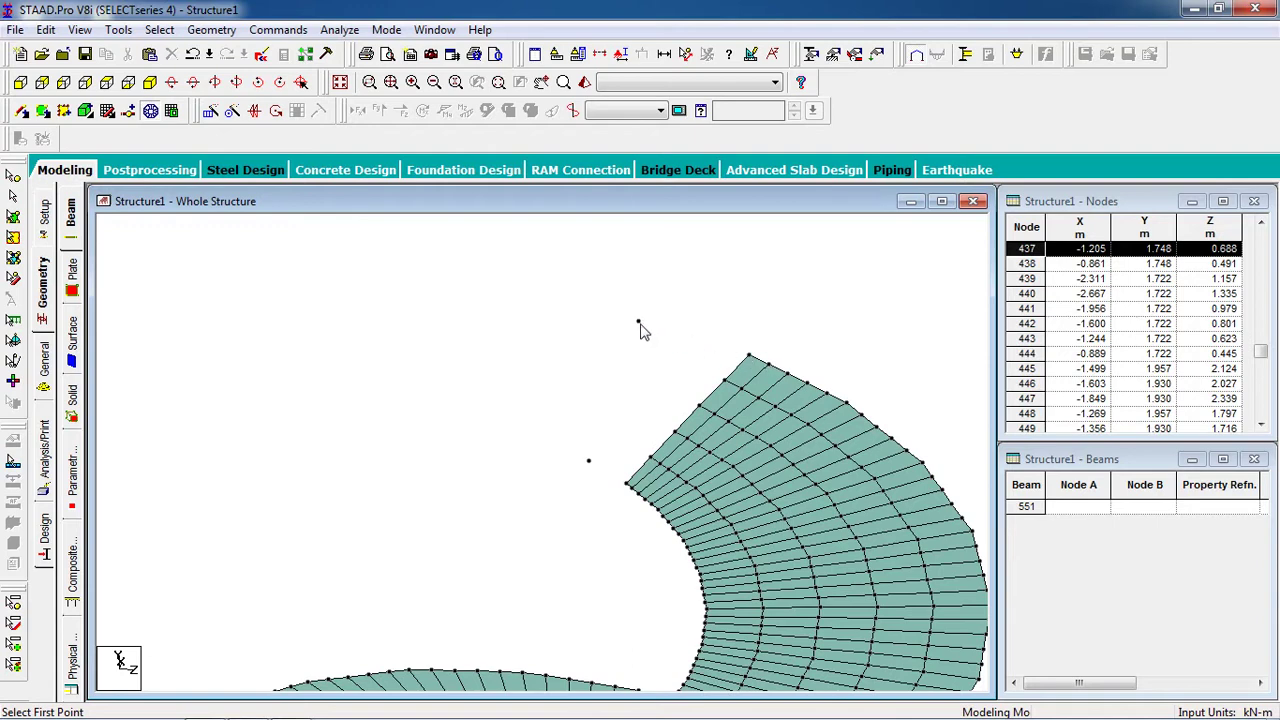
Outline the last stair panel for surface meshing between the final node pair and the mesh's end corners, closing it at the outer node.
scroll(575, 329, "down", 2)
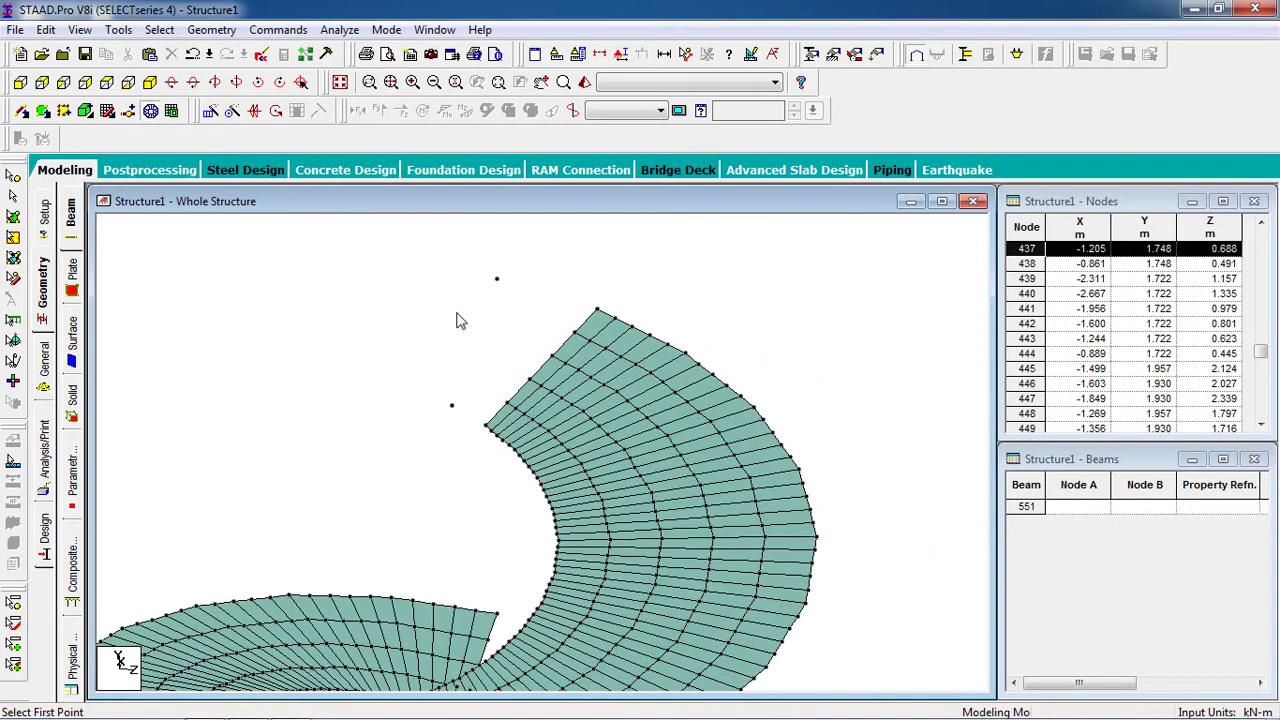
left_click(497, 279)
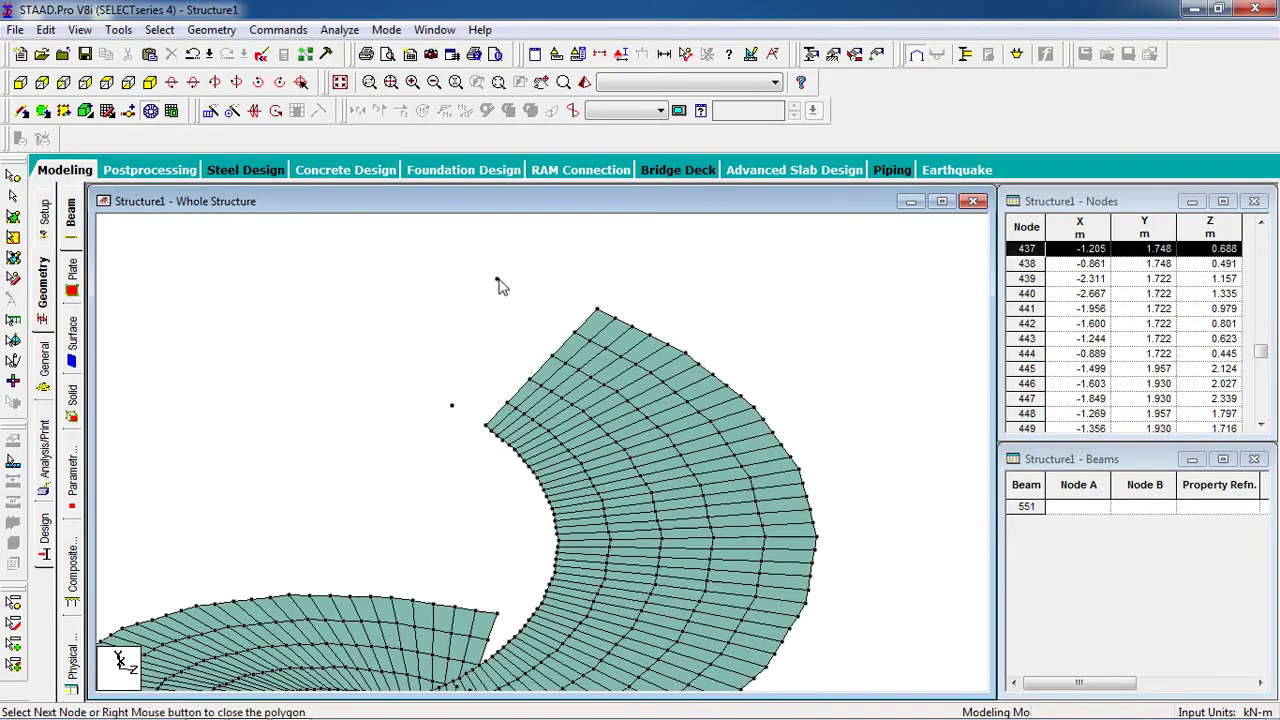
left_click(486, 426)
left_click(597, 310)
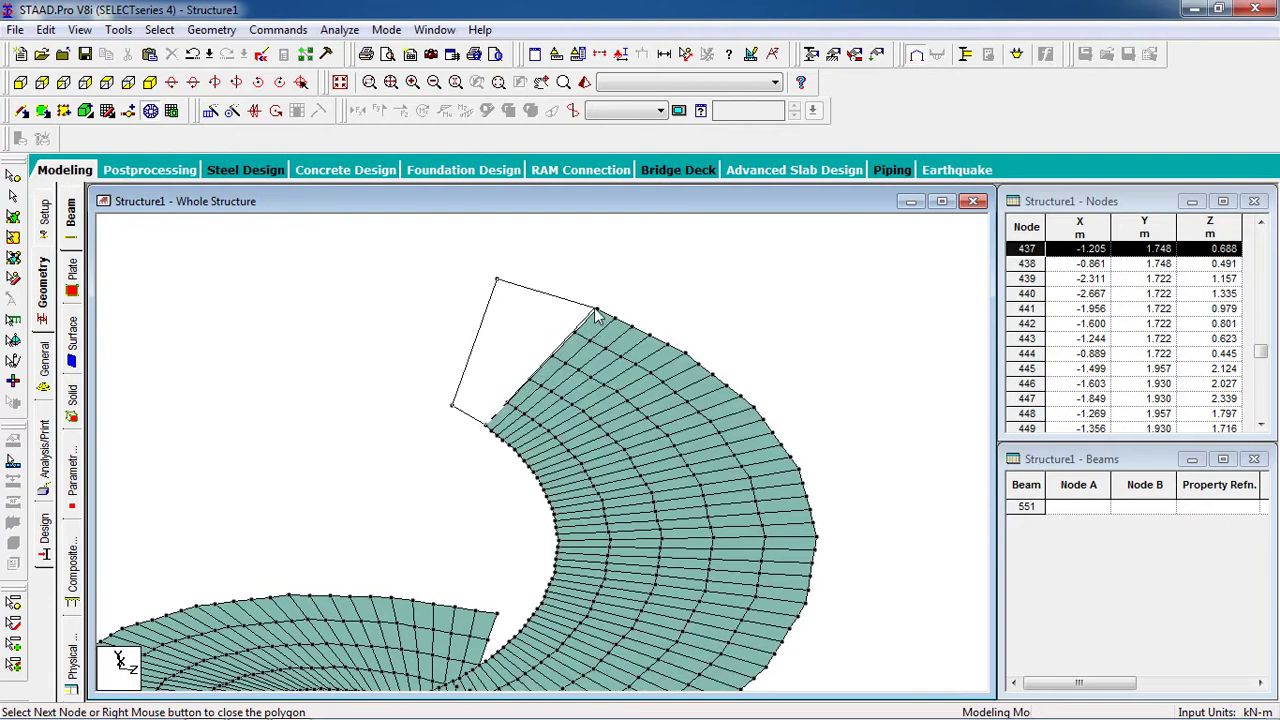
right_click(496, 281)
Generate a quadrilateral mesh of the last stair panel with 5 divisions along each edge.
left_click(590, 380)
left_click(590, 430)
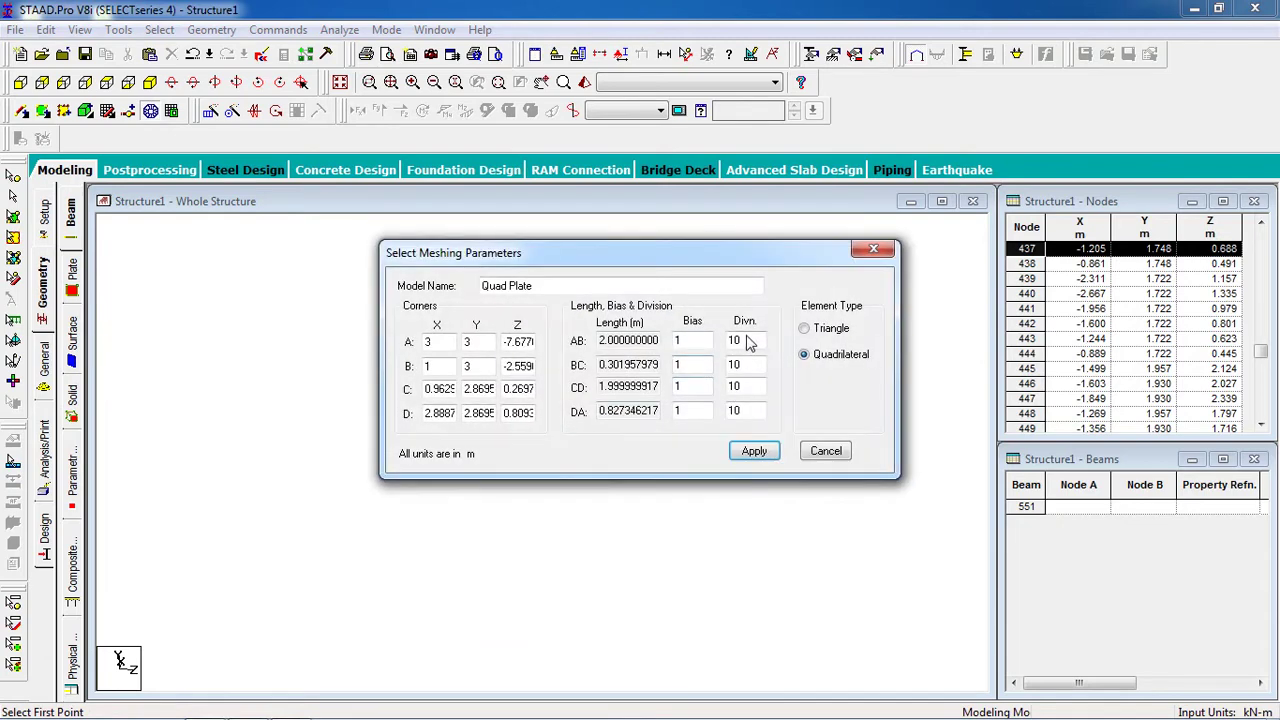
type("5")
key("Tab")
type("5")
key("Tab")
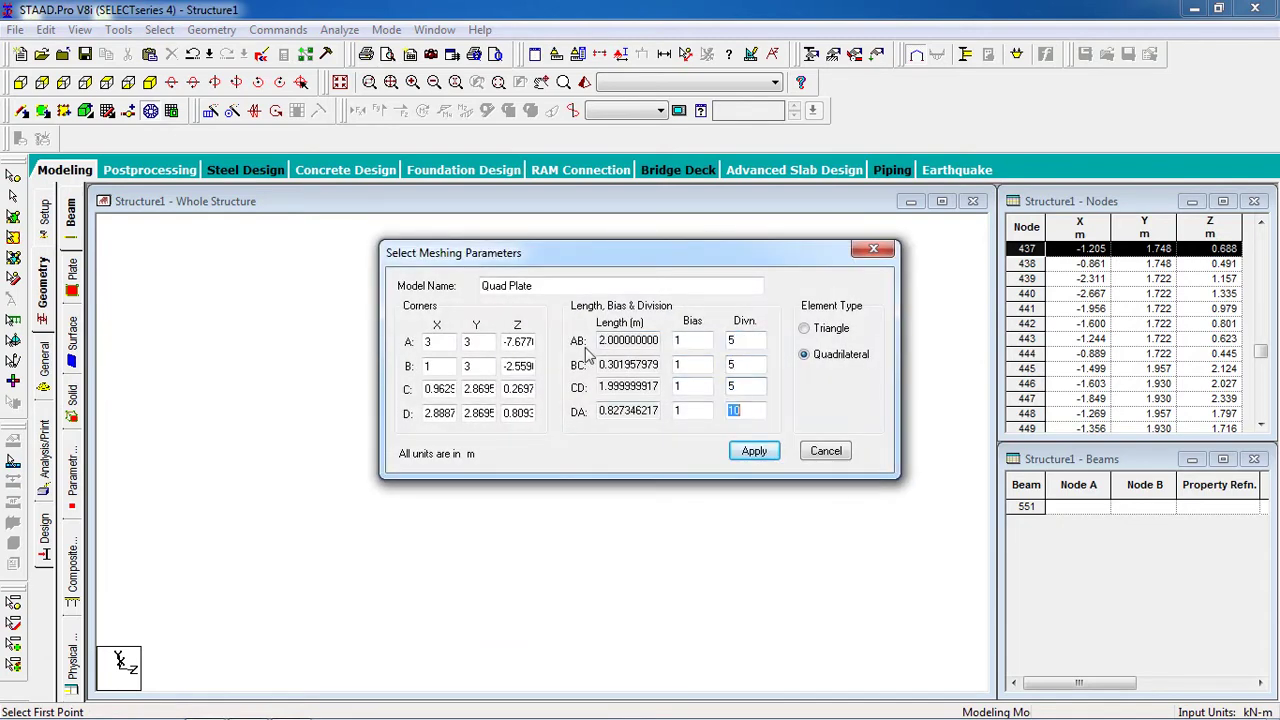
type("5")
key("Return")
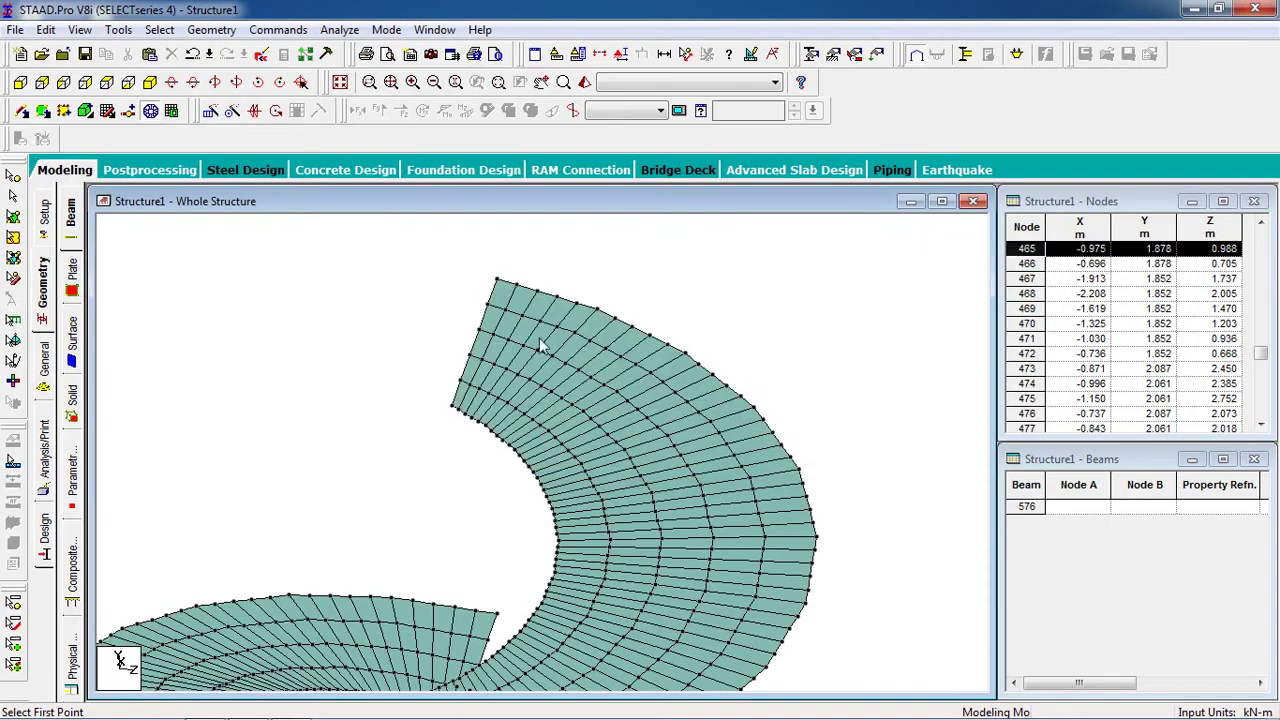
Examine the fully meshed spiral staircase from the side and from above.
middle_click_drag(521, 404, 632, 548)
key("Down")
key("Down")
key("Down")
key("Down")
key("Down")
key("Down")
key("Down")
key("Down")
key("Down")
key("Down")
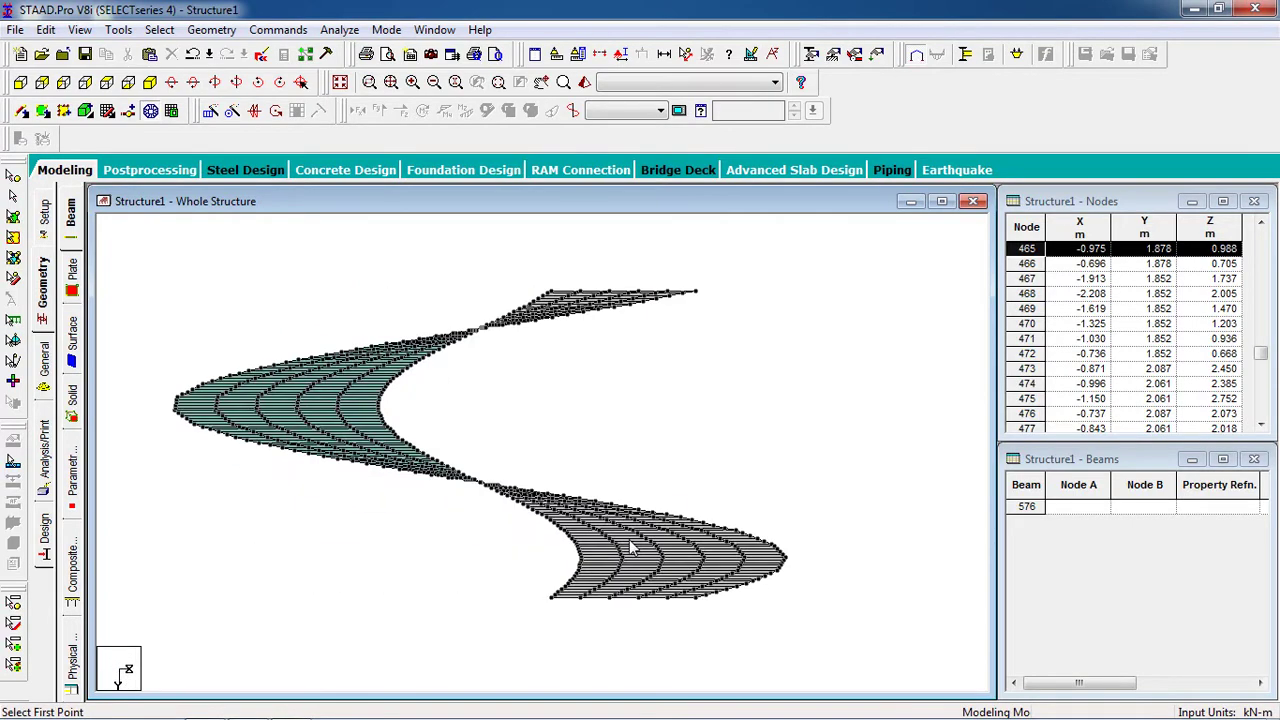
key("Down")
key("Down")
key("Down")
key("Down")
key("Down")
key("Down")
key("Down")
key("Down")
key("Down")
key("Down")
key("Down")
key("Down")
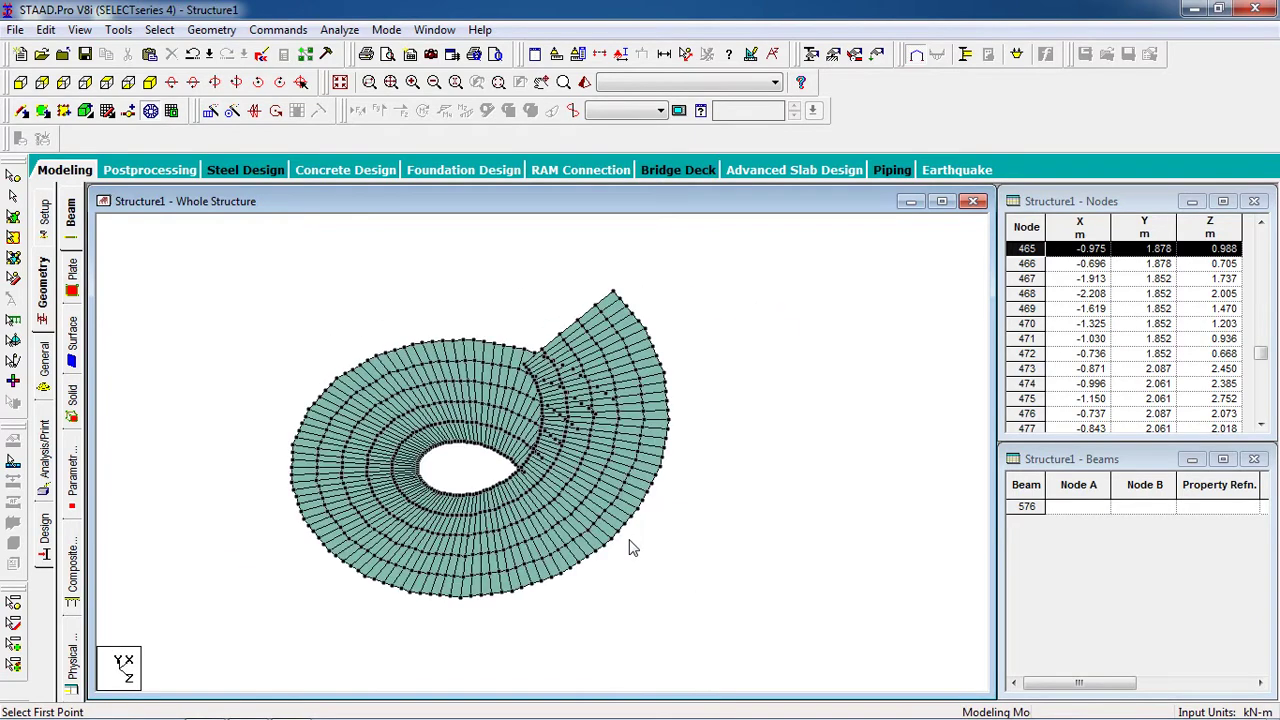
key("Down")
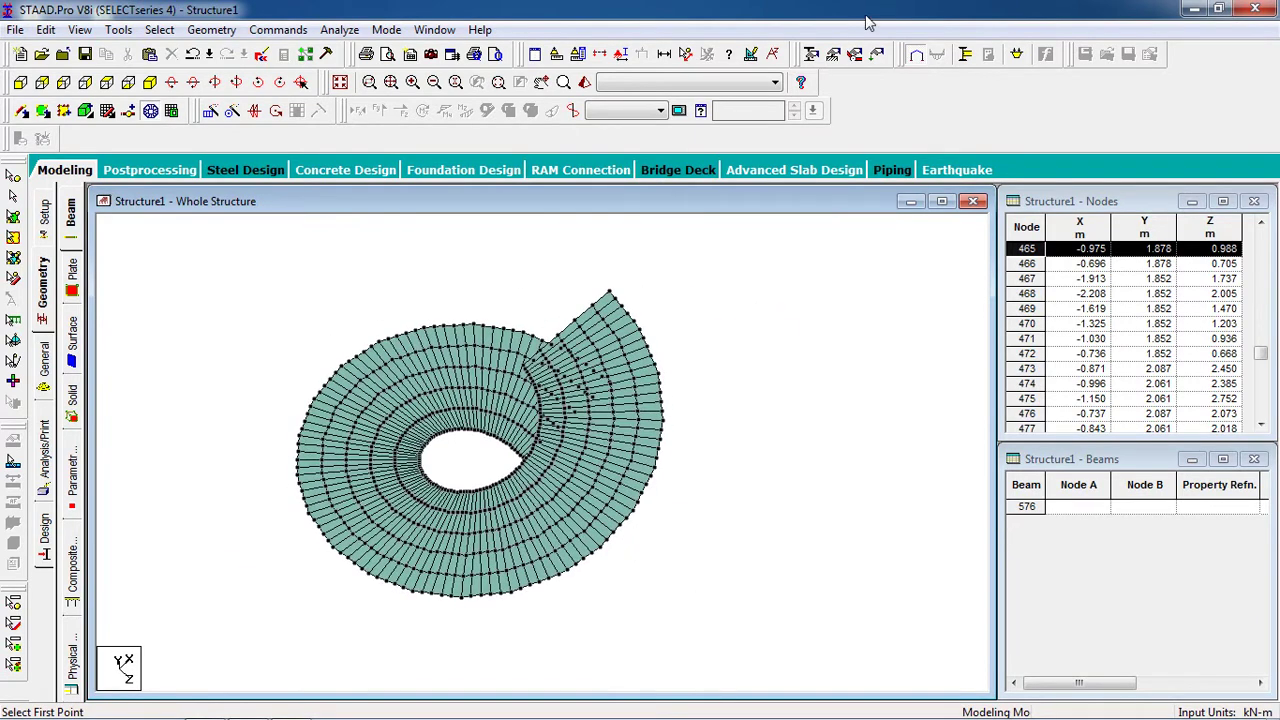
Turn off the filled display of plates, solids and surfaces in the diagram settings.
left_click(751, 54)
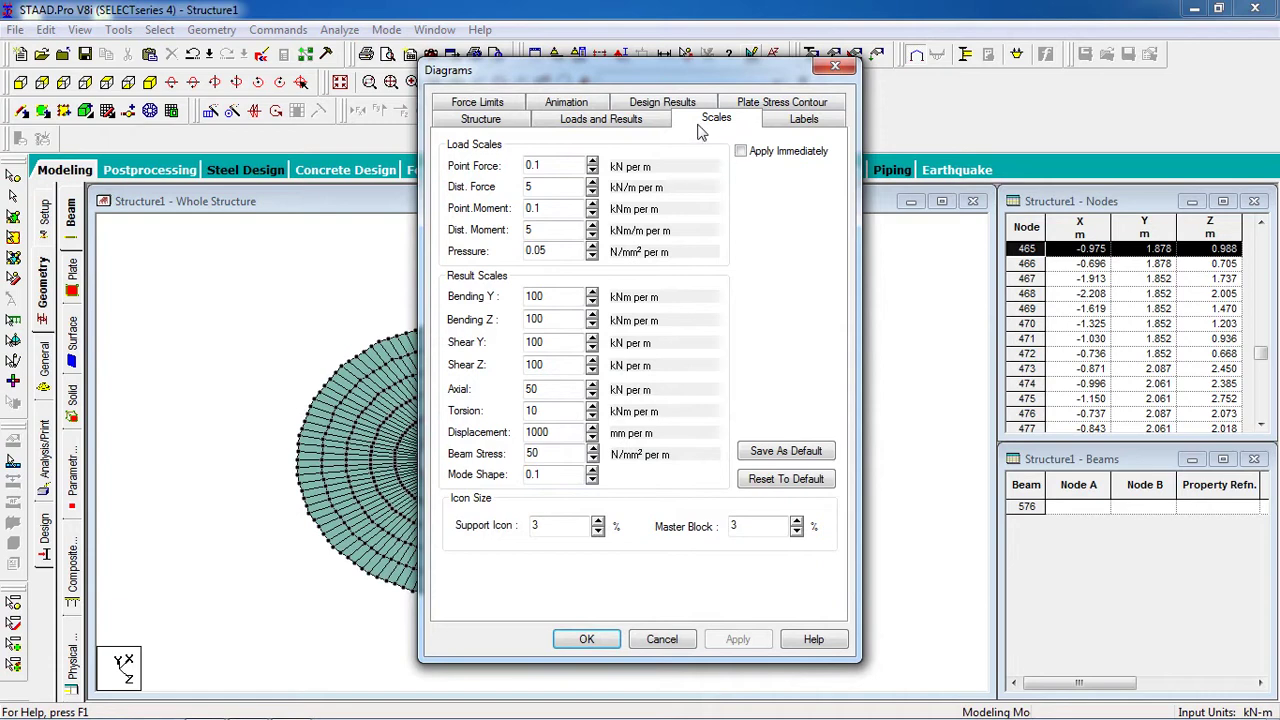
left_click(500, 119)
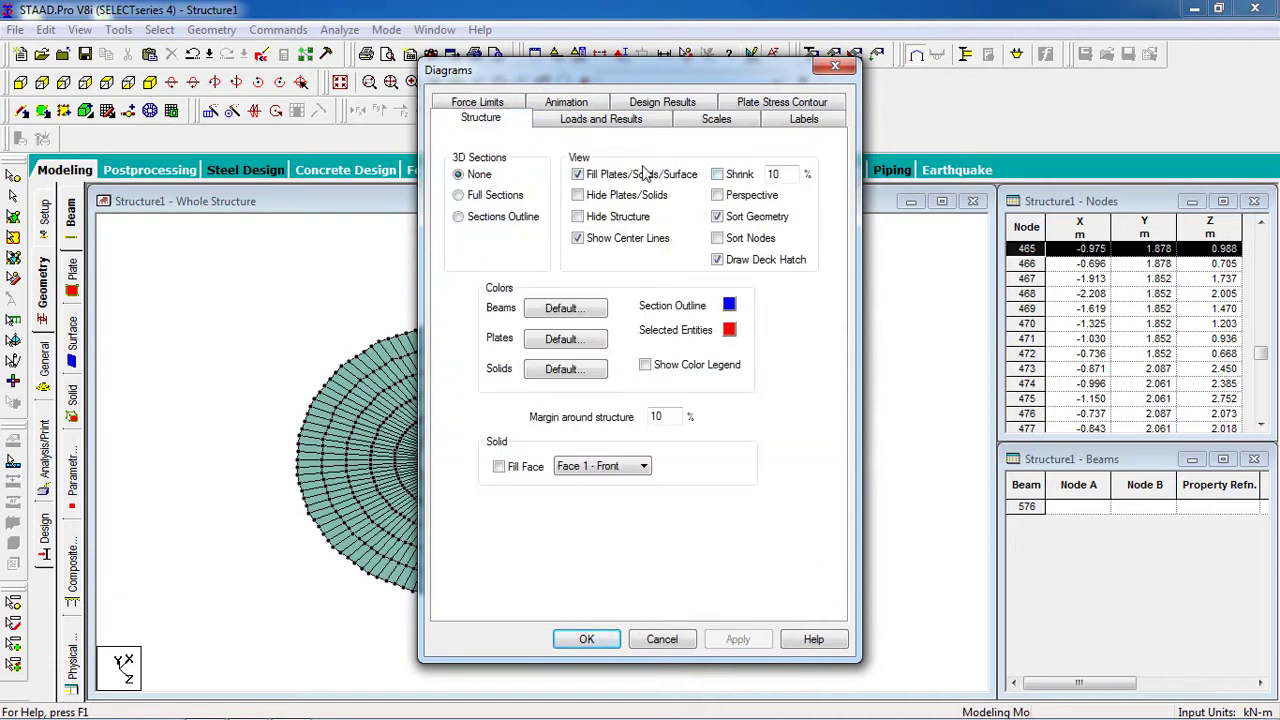
left_click(645, 175)
left_click(735, 639)
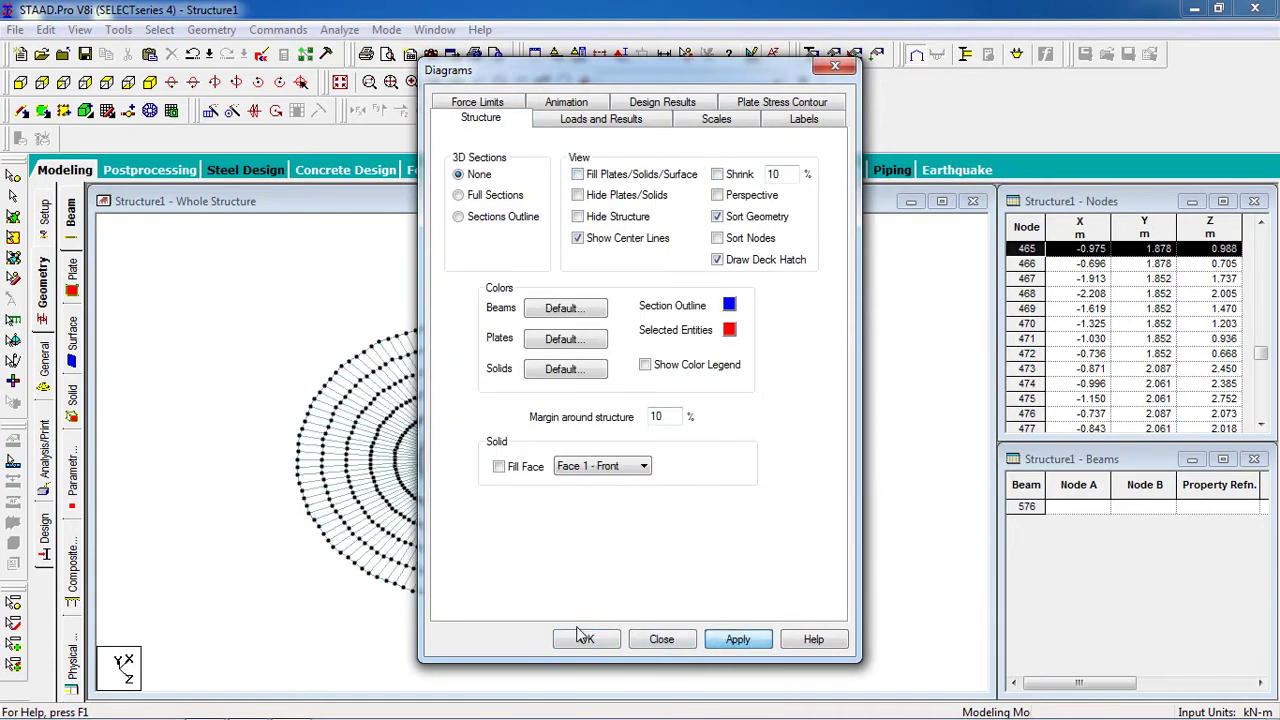
left_click(586, 639)
Inspect the unfilled plate mesh of the staircase from several viewing angles.
key("ctrl+y")
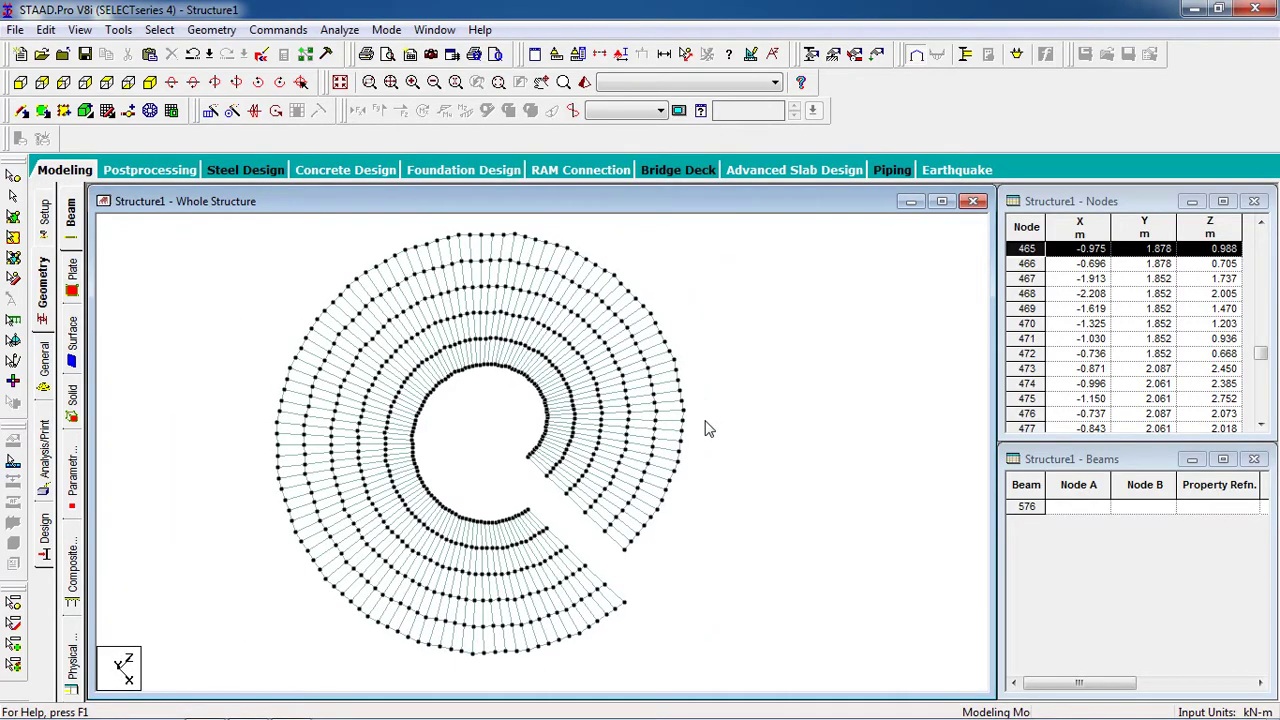
key("ctrl+z")
key("Up")
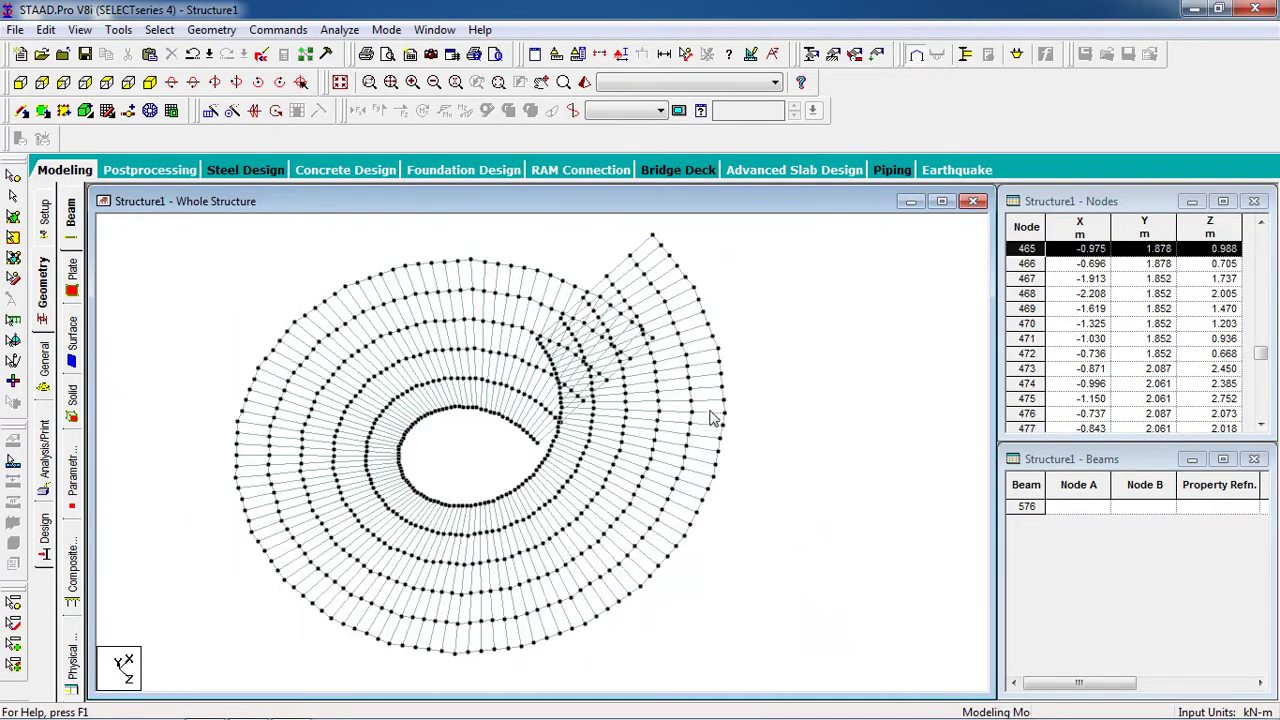
key("Up")
key("Up")
key("Up")
key("Up")
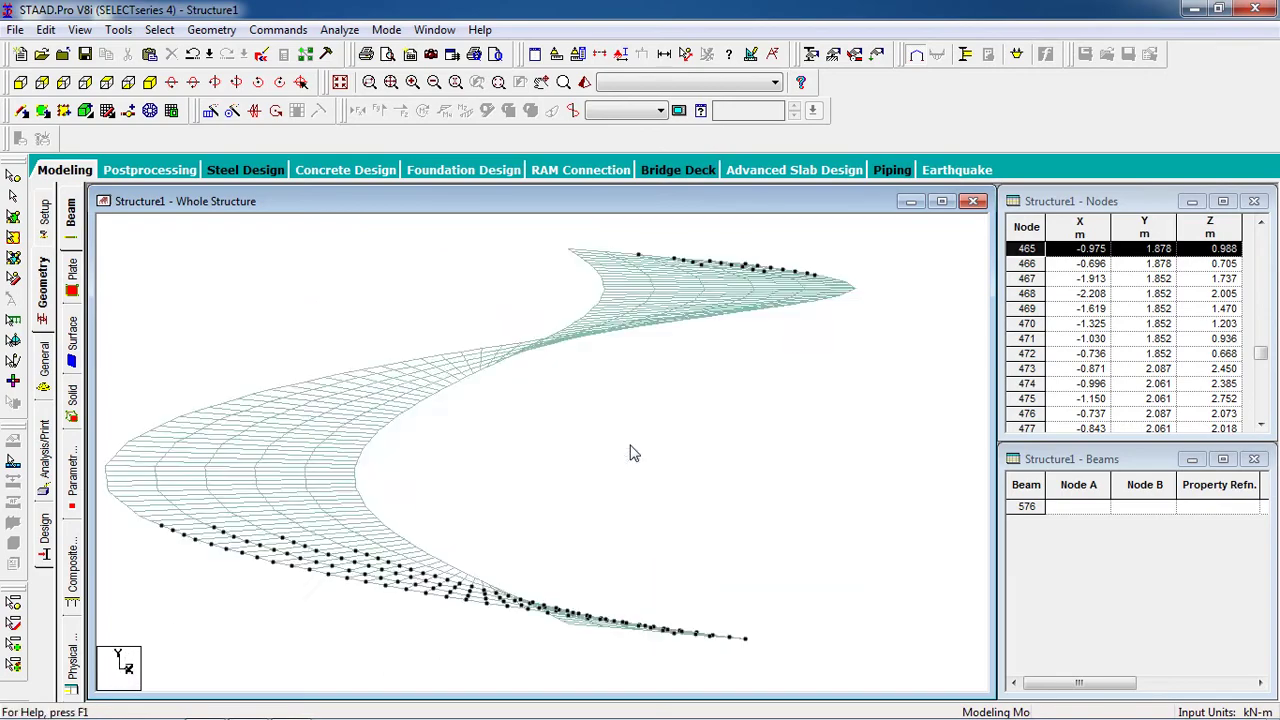
key("Up")
key("Up")
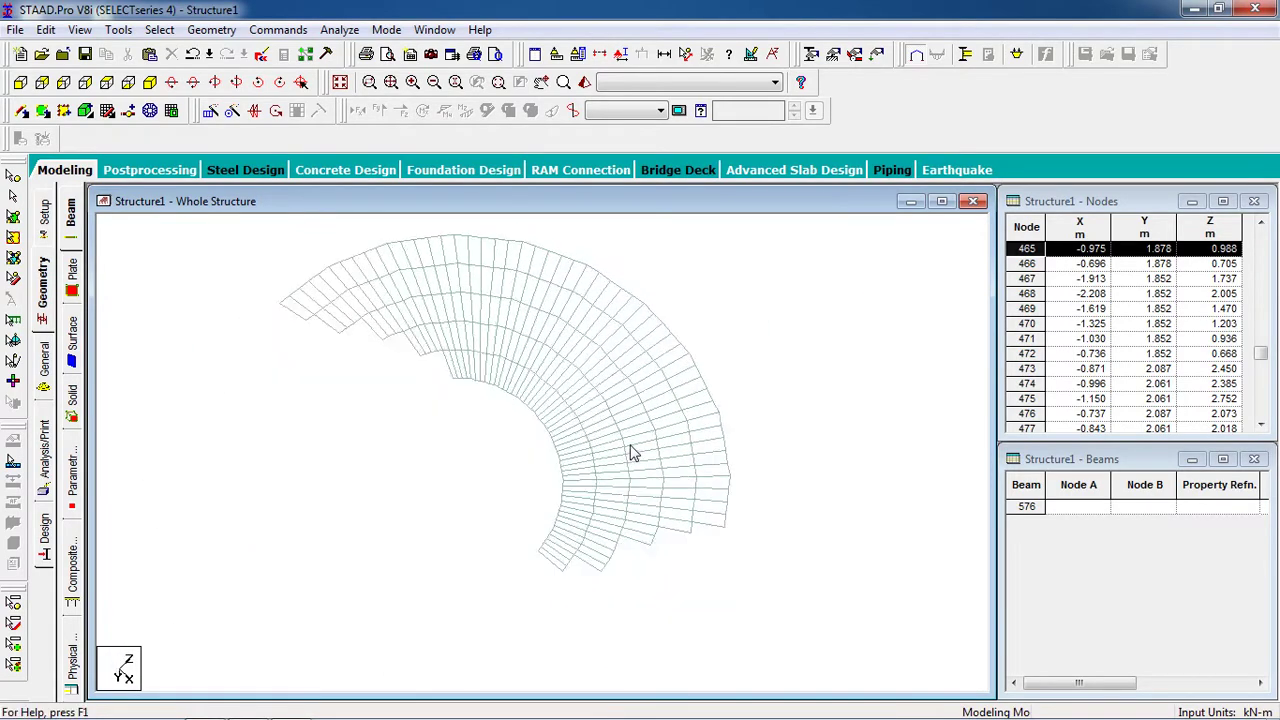
key("Up")
key("Up")
key("Up")
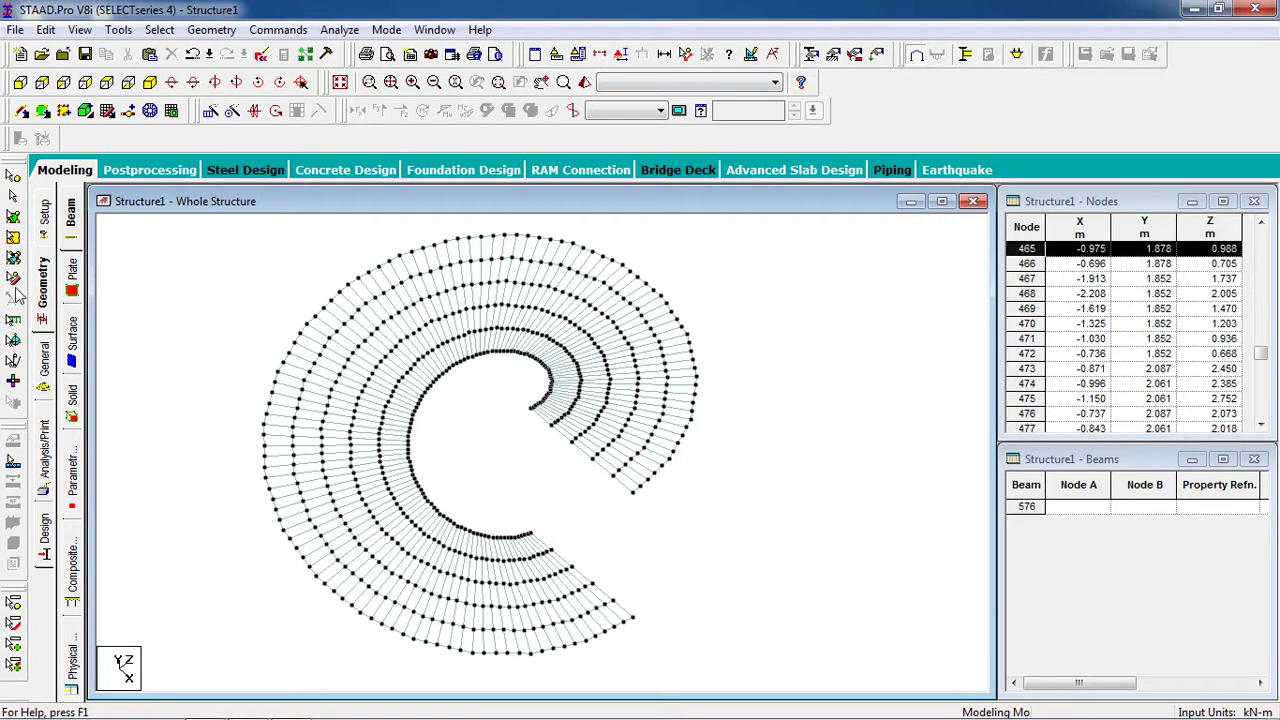
Turn the filled display of plates, solids and surfaces back on in the diagram settings.
left_click(751, 54)
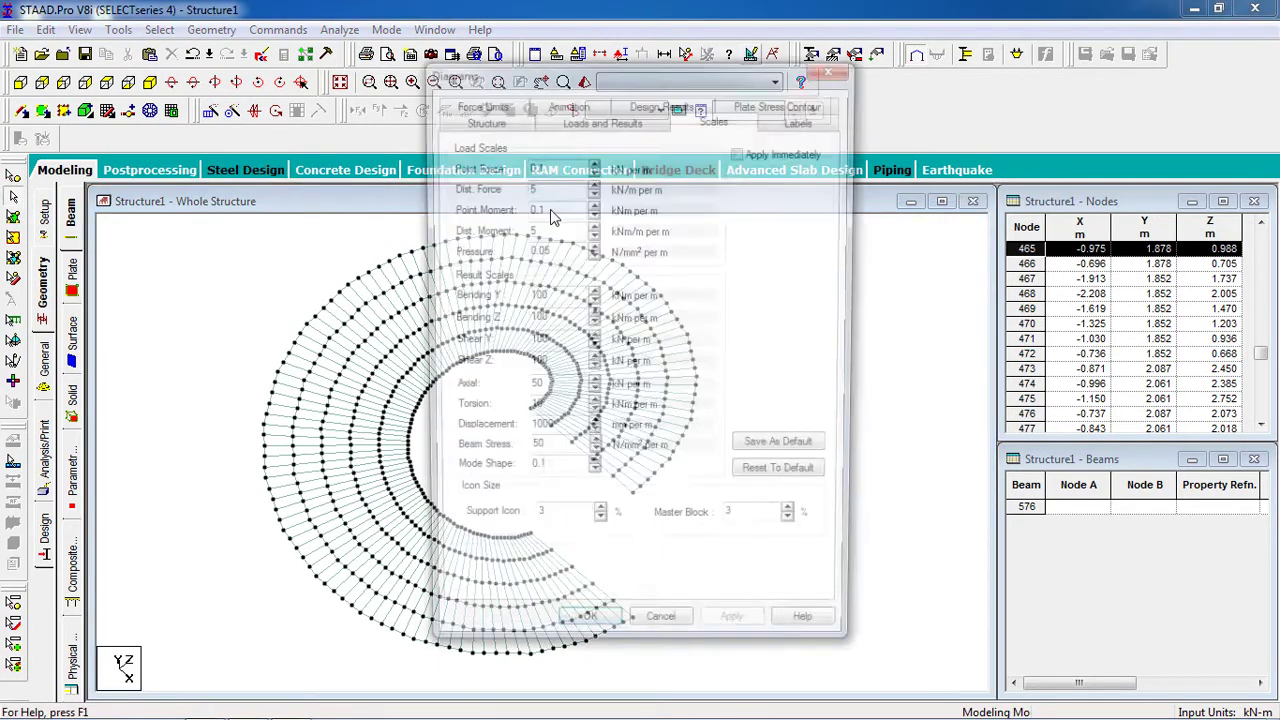
left_click(494, 125)
left_click(603, 176)
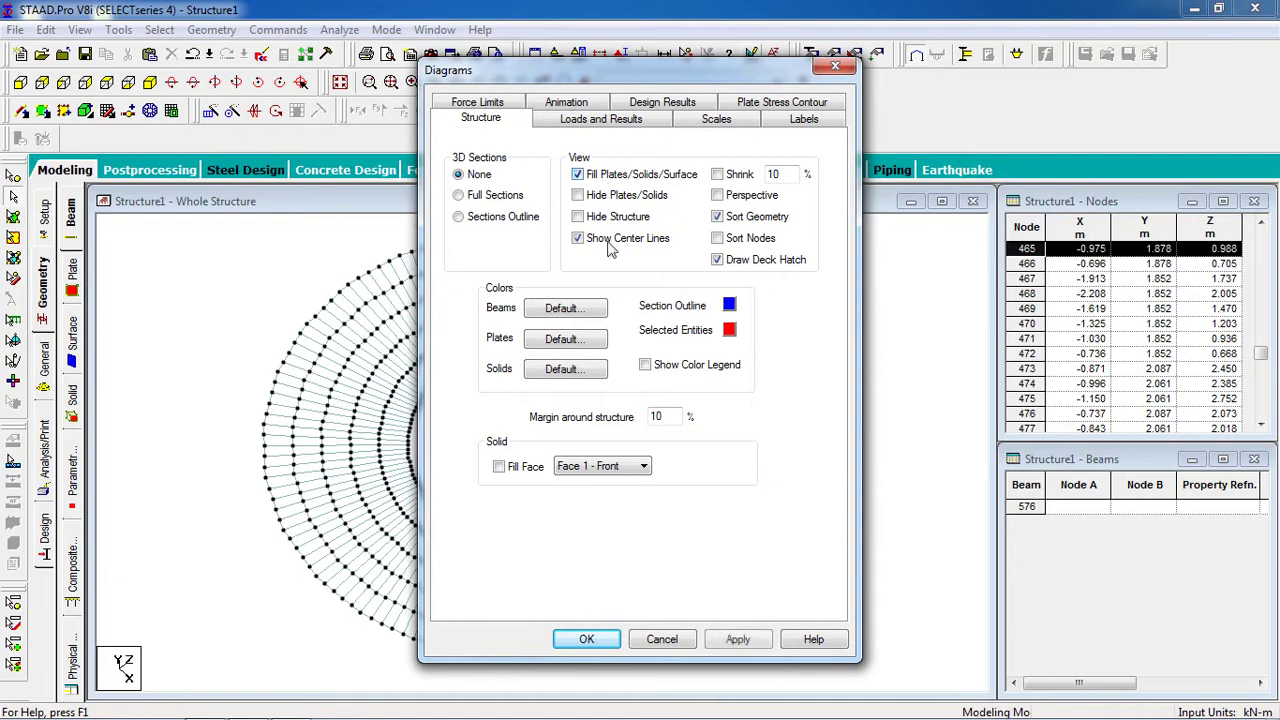
left_click(712, 641)
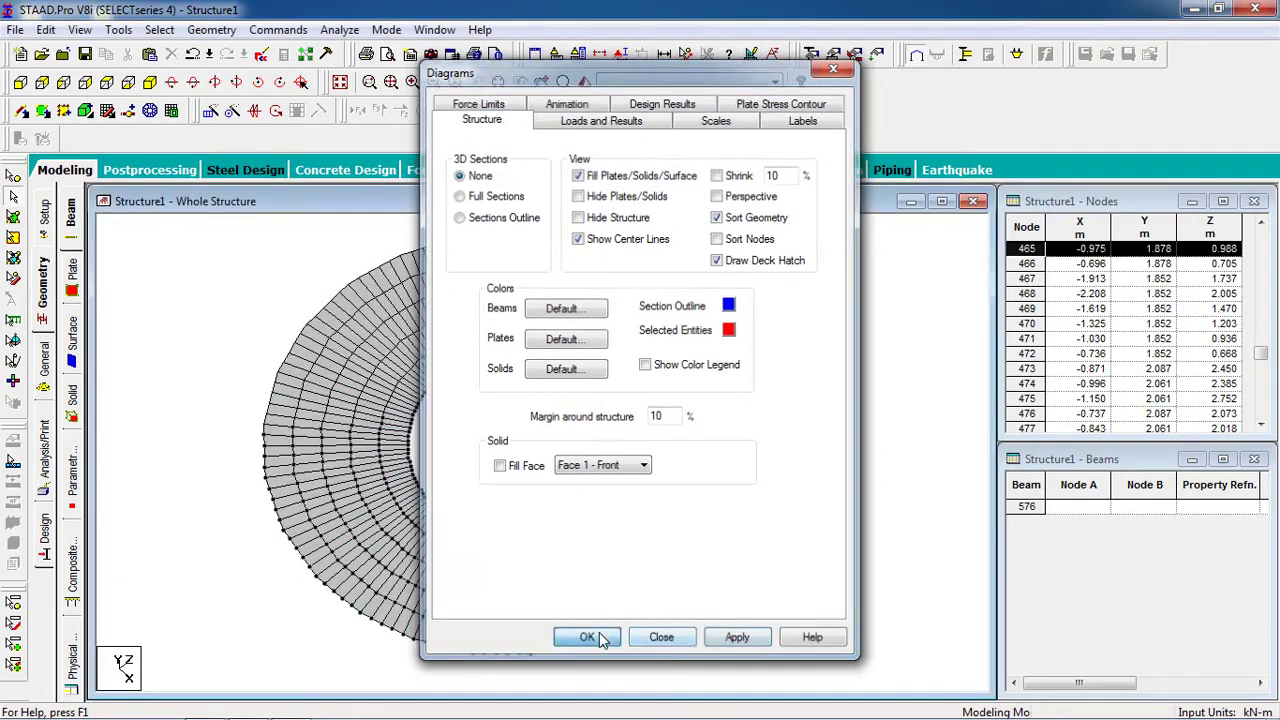
left_click(587, 639)
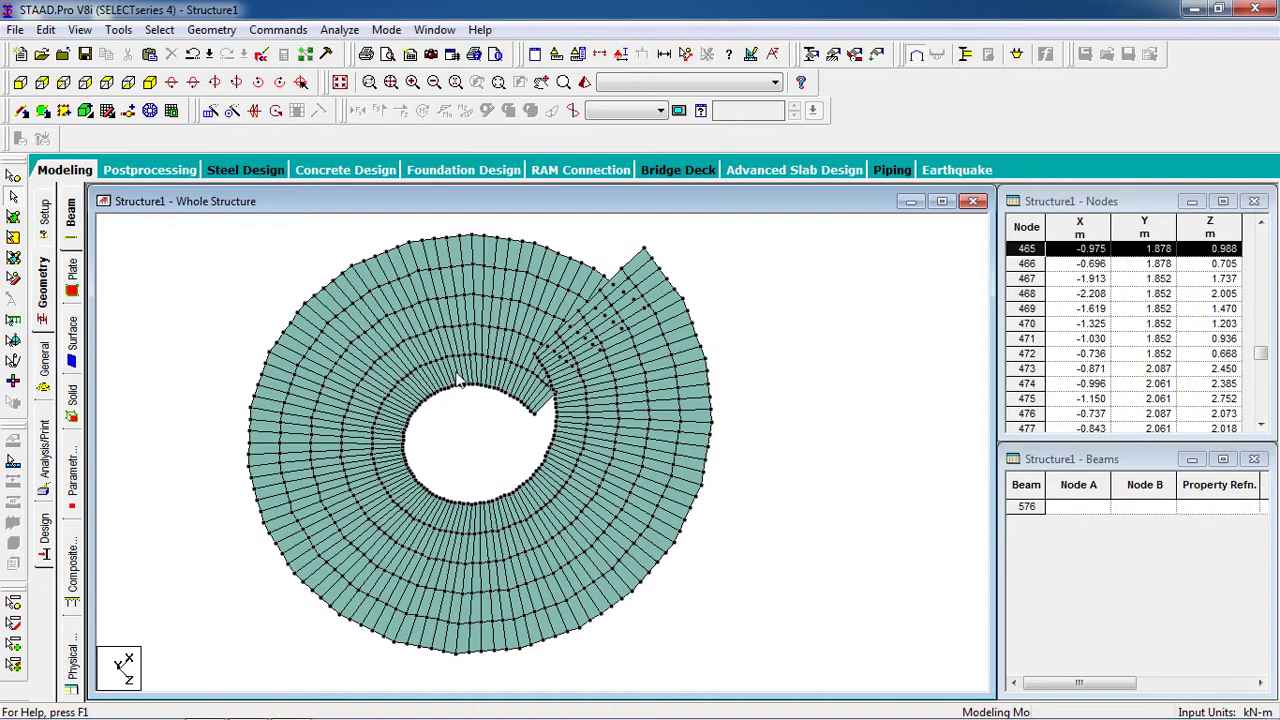
Create a fixed support definition and choose it in the support list.
left_click(165, 113)
left_click_drag(869, 457, 840, 436)
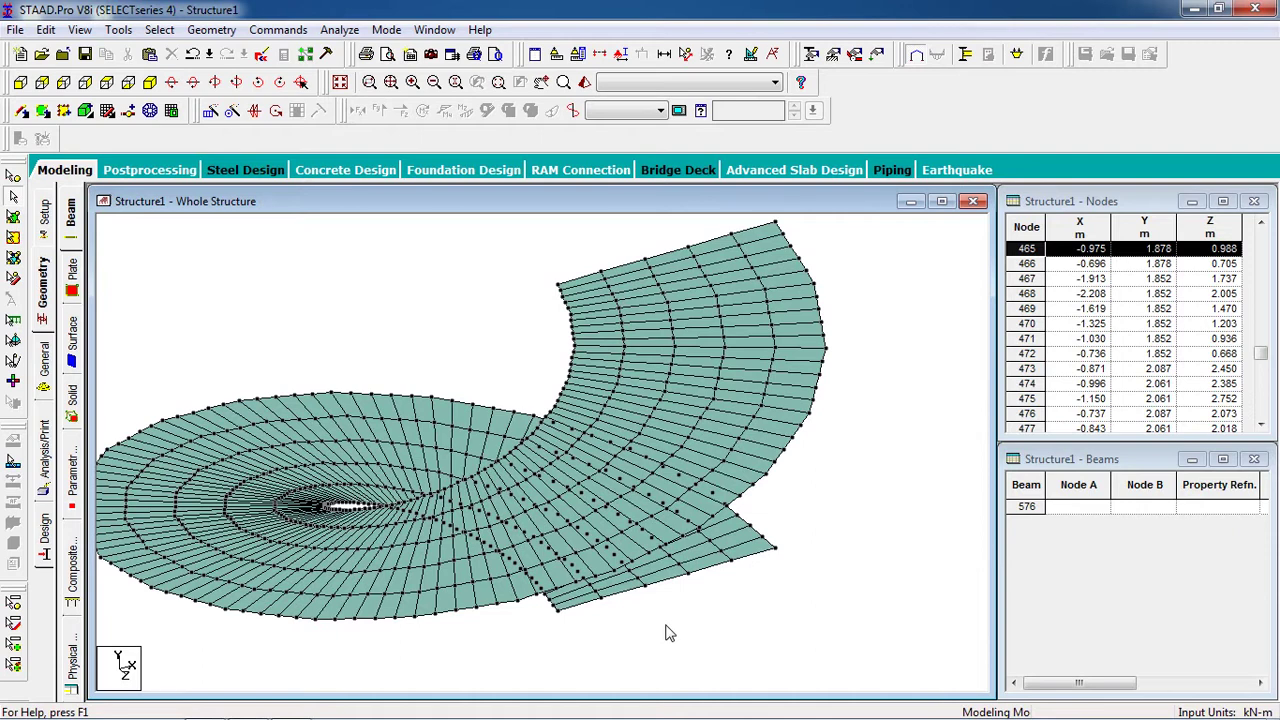
left_click(832, 56)
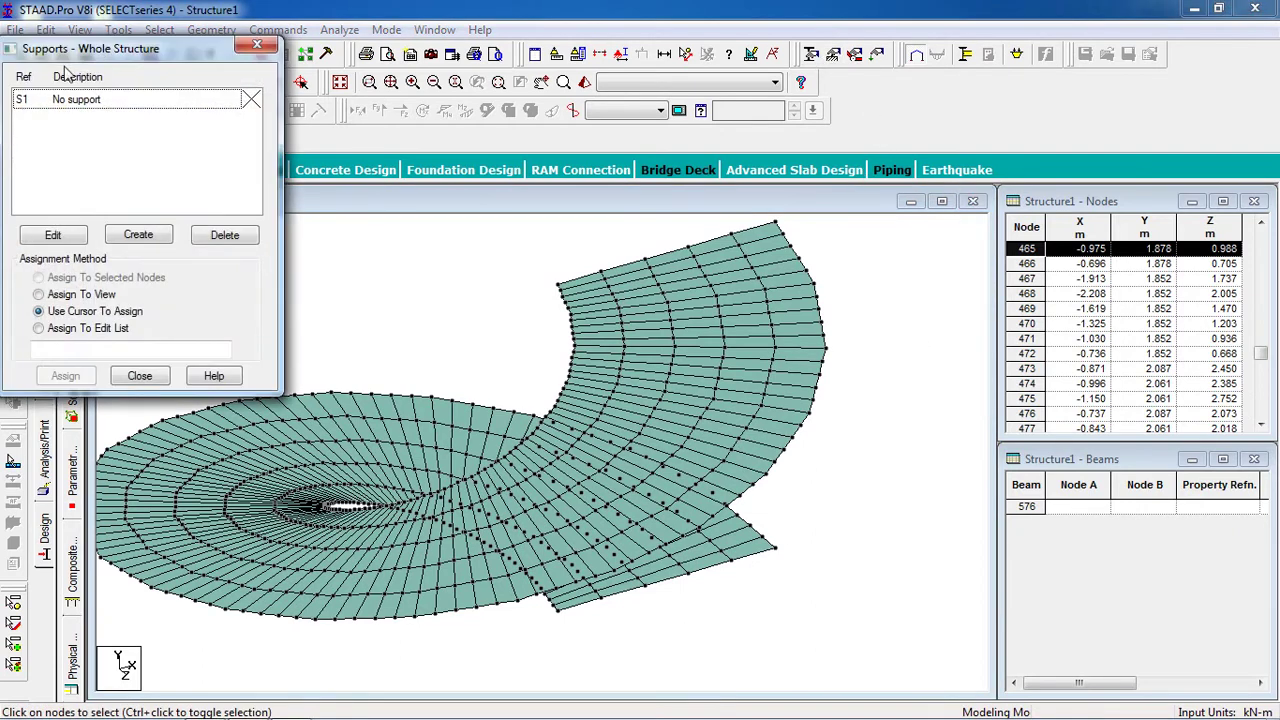
left_click_drag(64, 52, 978, 180)
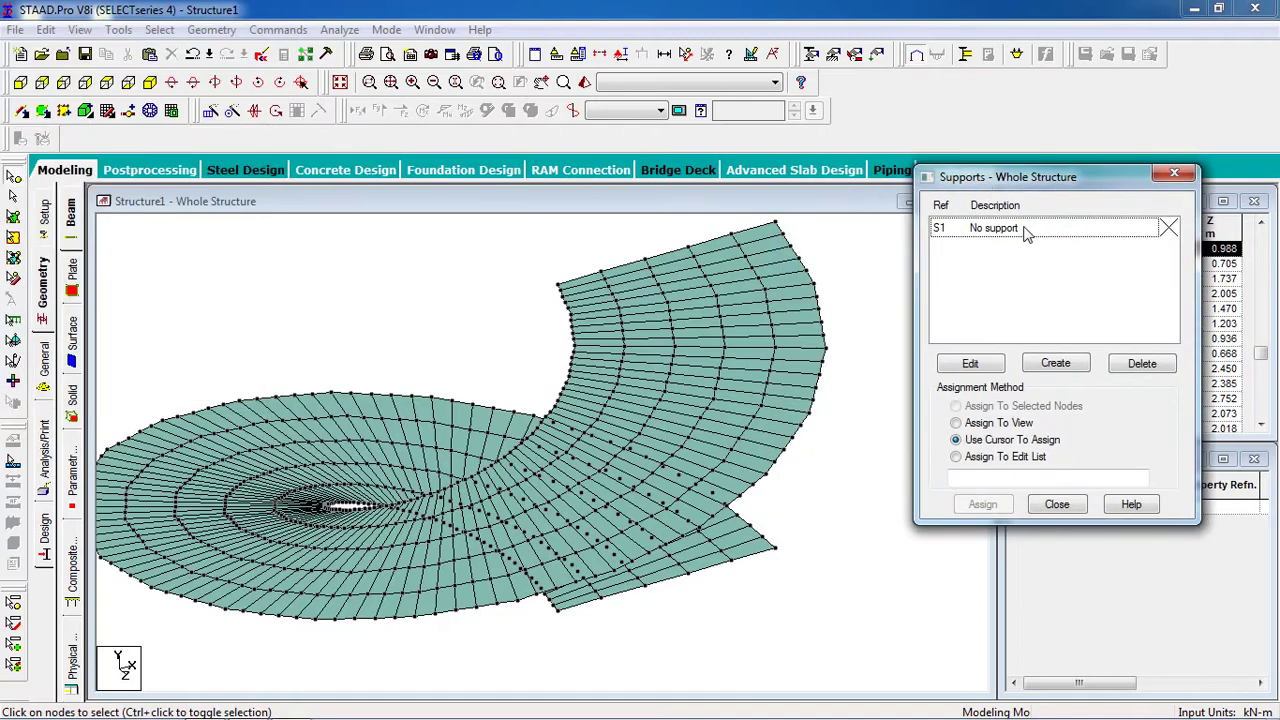
left_click(1070, 365)
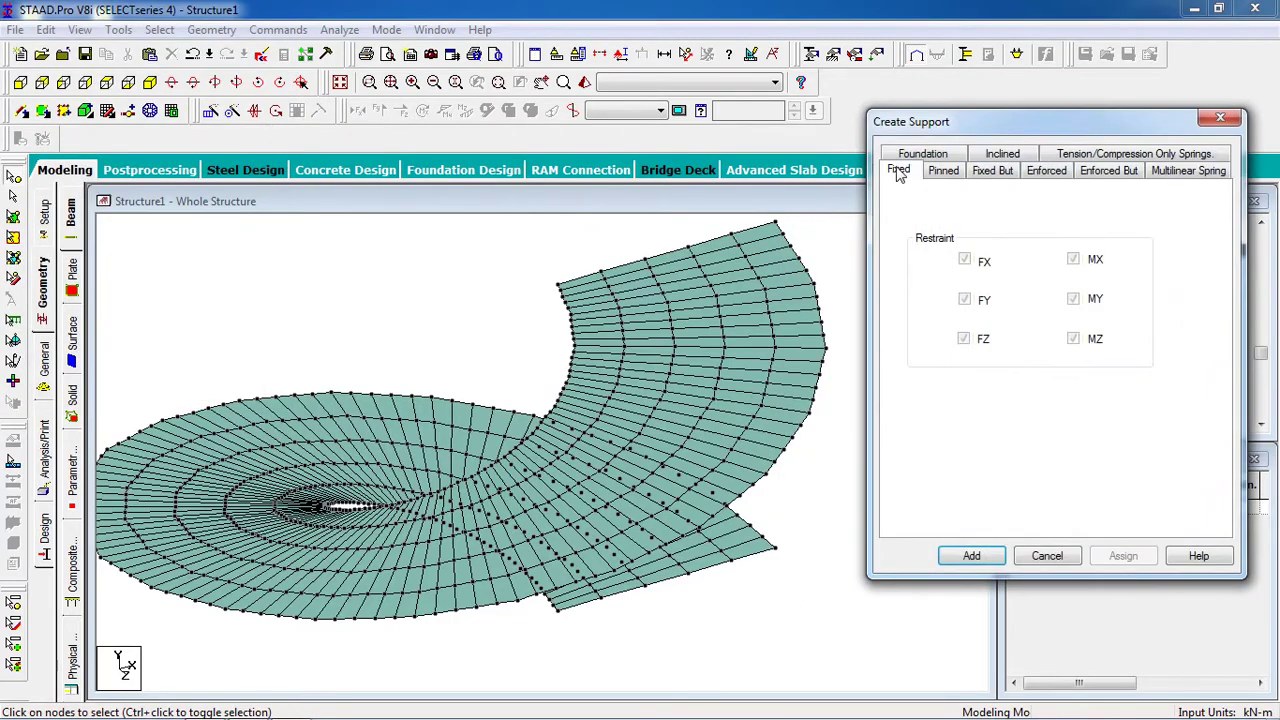
left_click(971, 555)
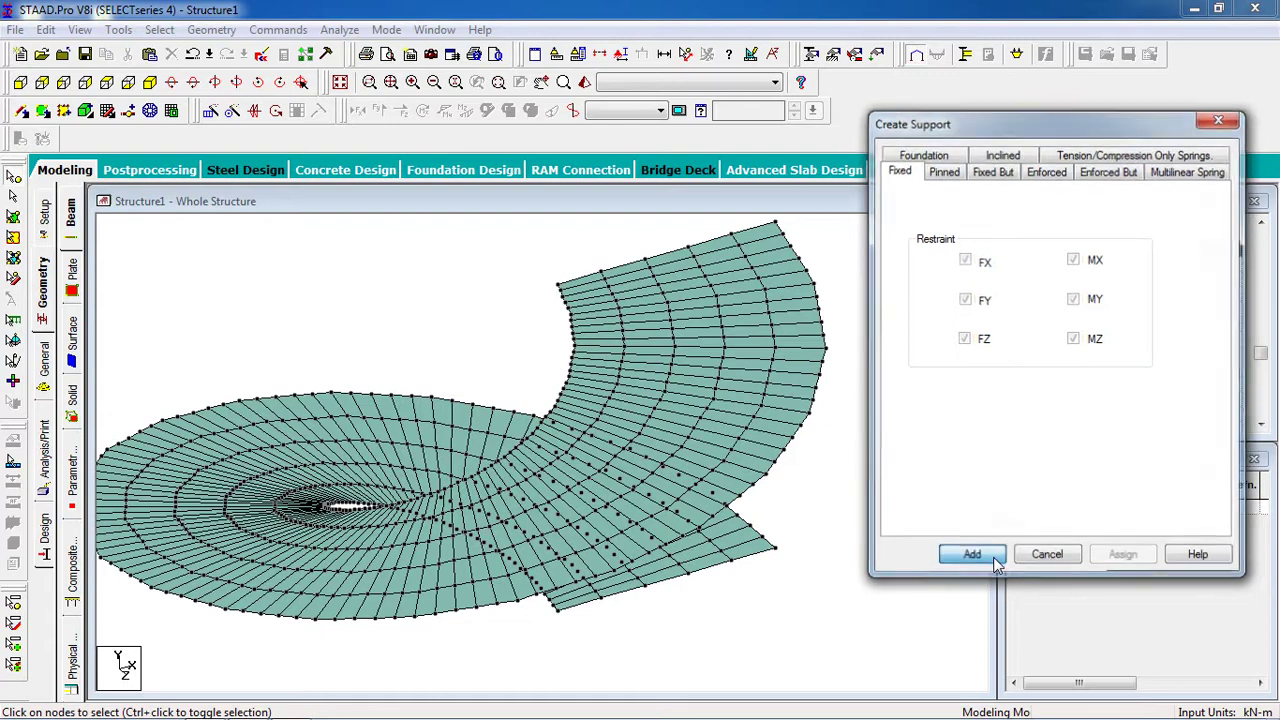
left_click(1030, 256)
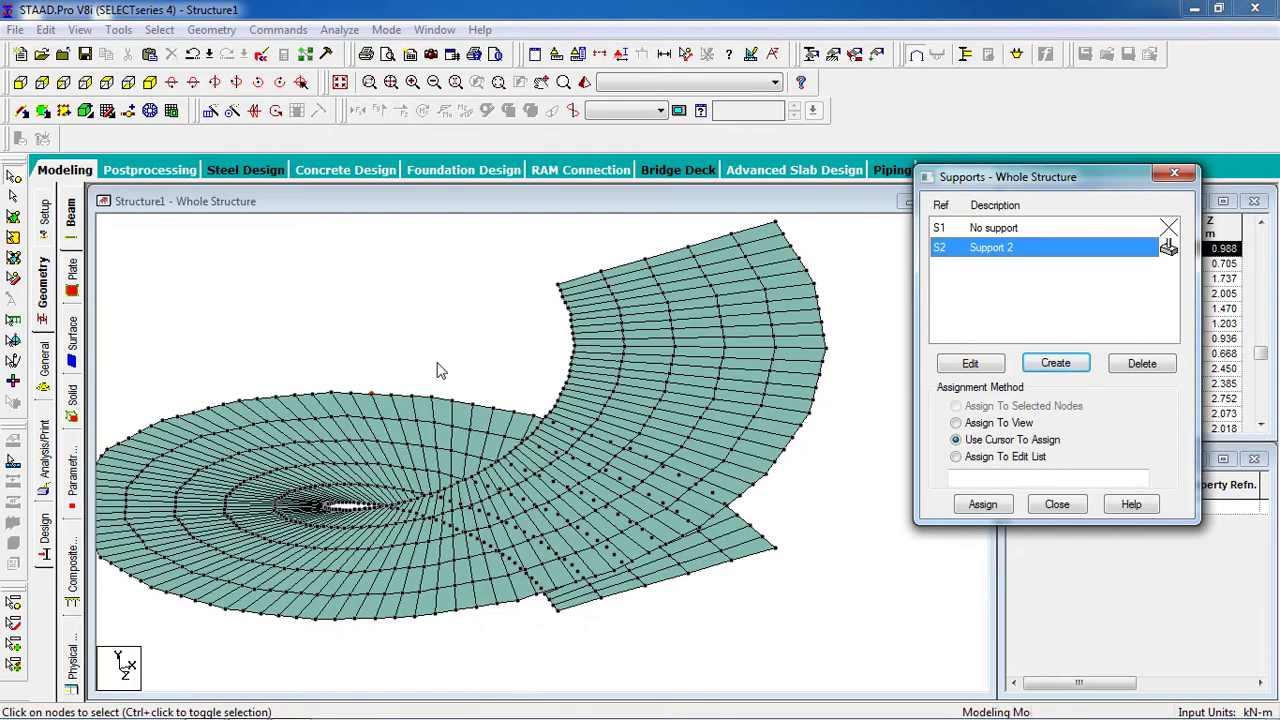
Examine the staircase's two end edges from several angles, and decline the auto save.
left_click_drag(449, 349, 456, 372)
key("Up")
key("Up")
key("Up")
key("Up")
key("Up")
key("Up")
key("Up")
key("Up")
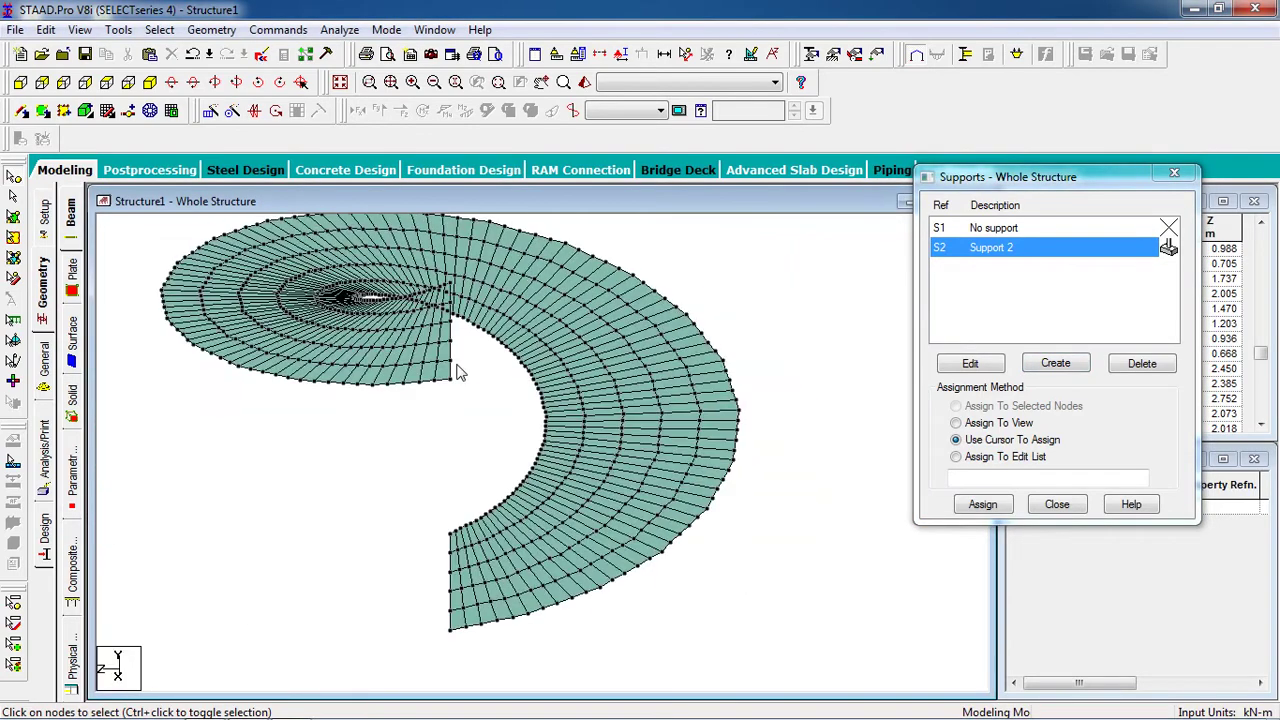
key("Up")
key("Up")
key("Up")
key("Up")
key("Up")
key("Up")
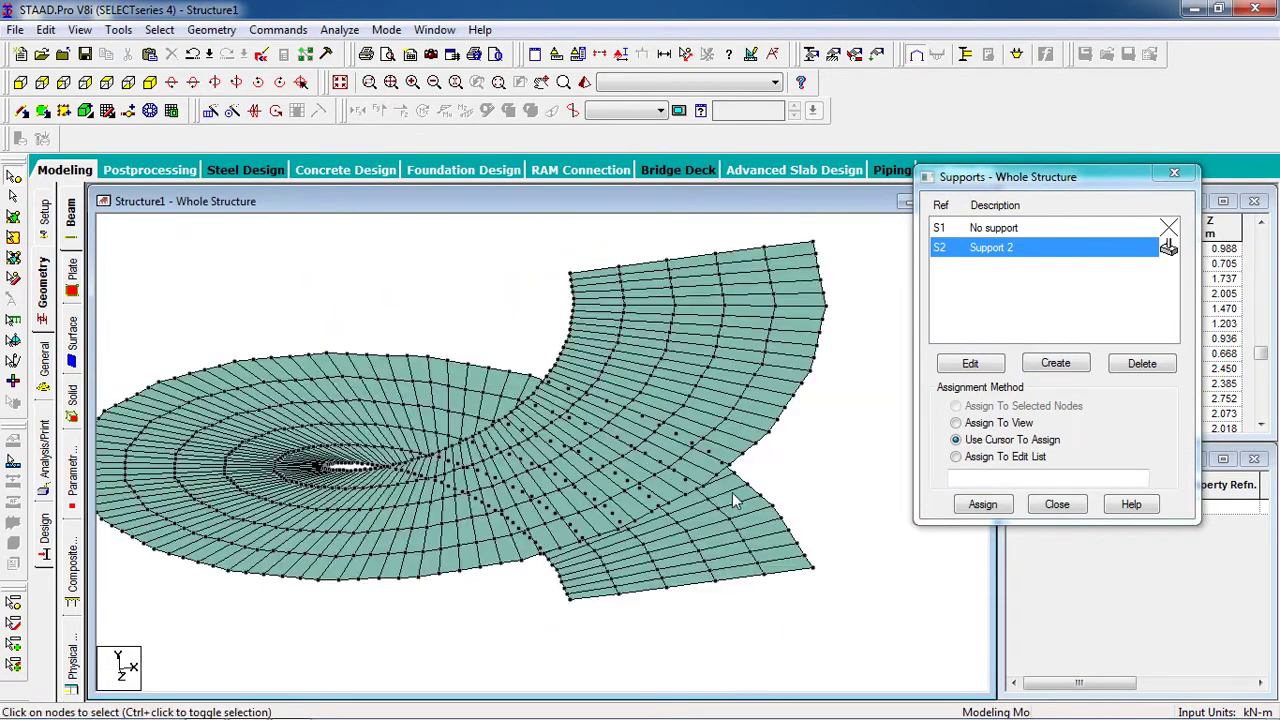
left_click(706, 418)
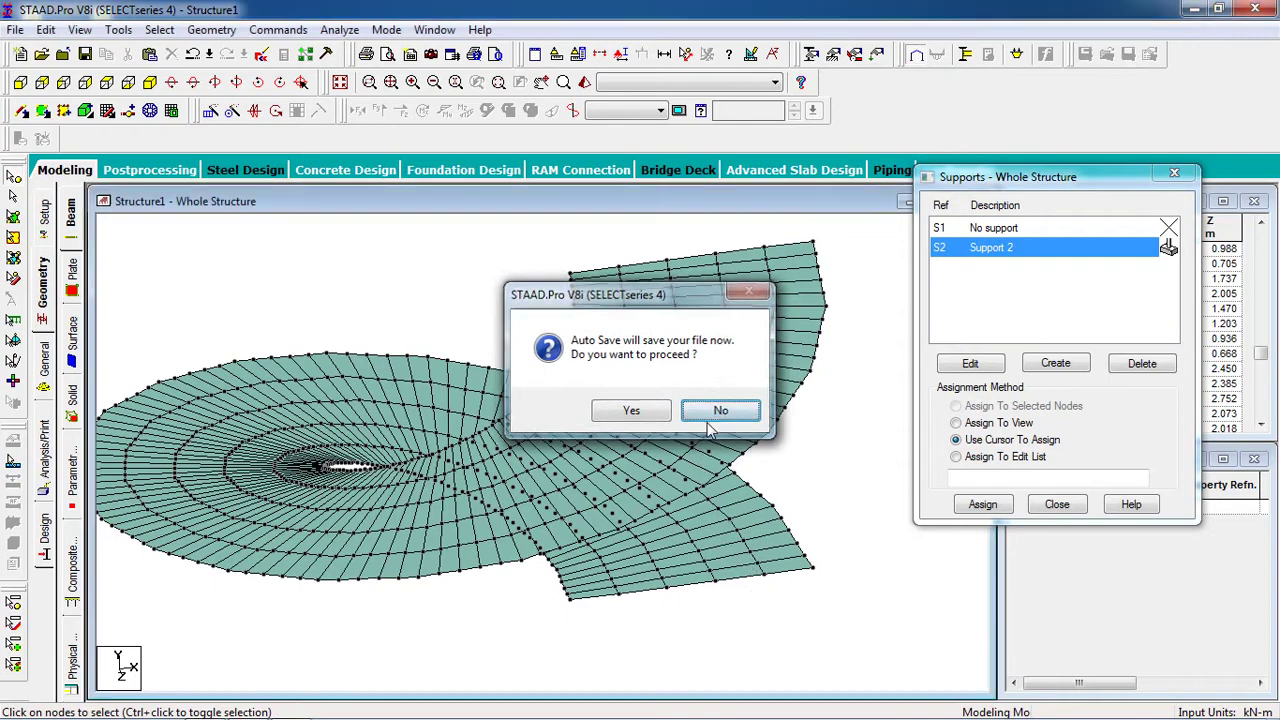
Select all six nodes along the staircase's lower end edge.
key("Up")
key("Up")
key("Up")
key("Up")
key("Up")
left_click_drag(849, 586, 505, 640)
key("Up")
key("Up")
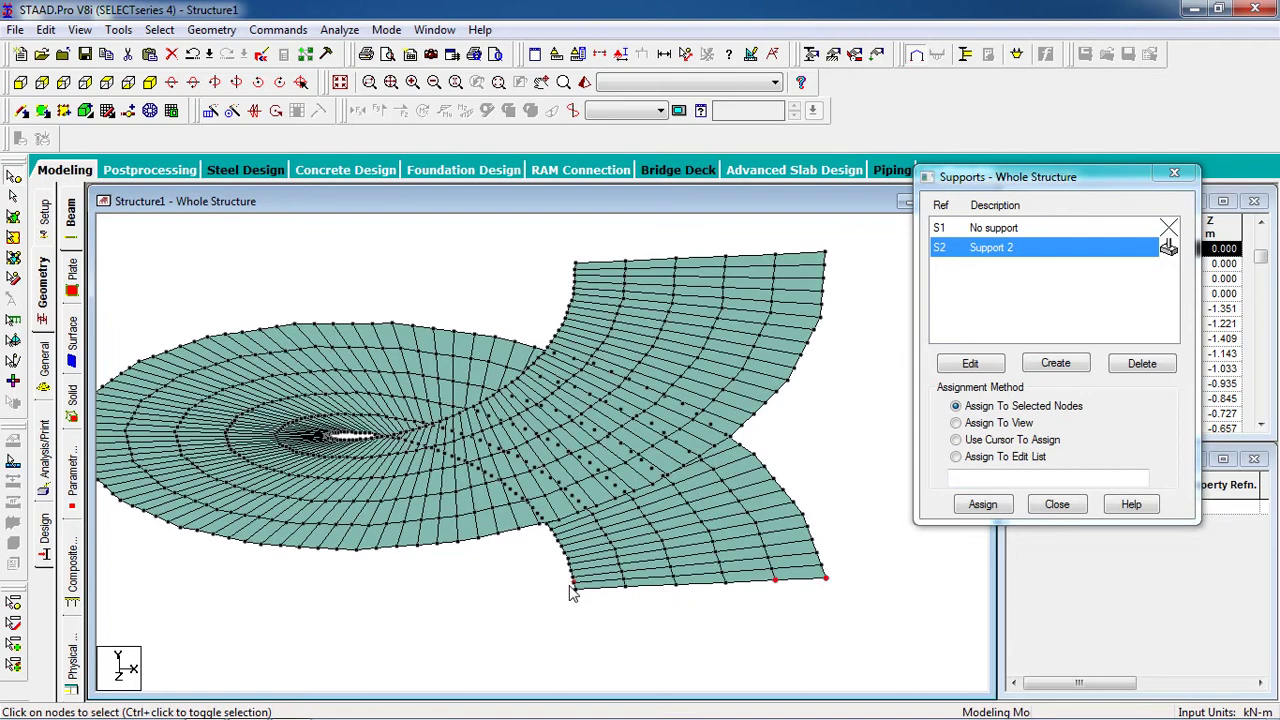
scroll(500, 460, "up", 5)
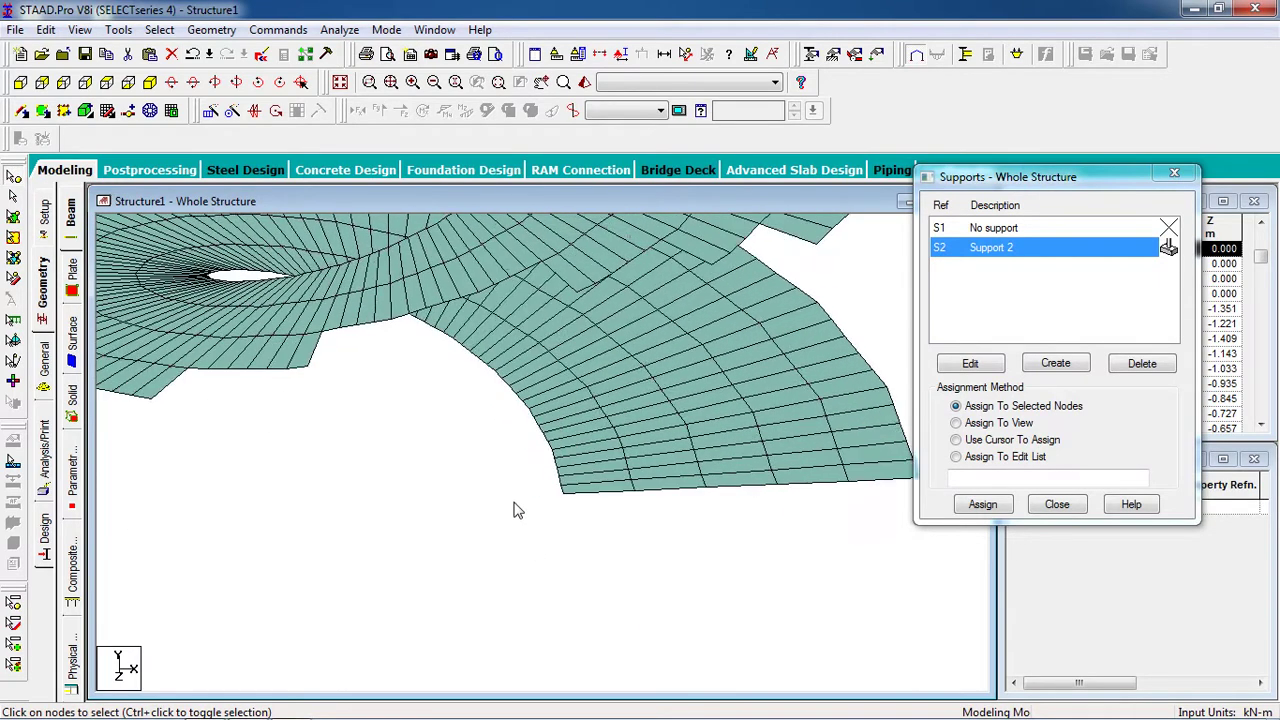
key("Up")
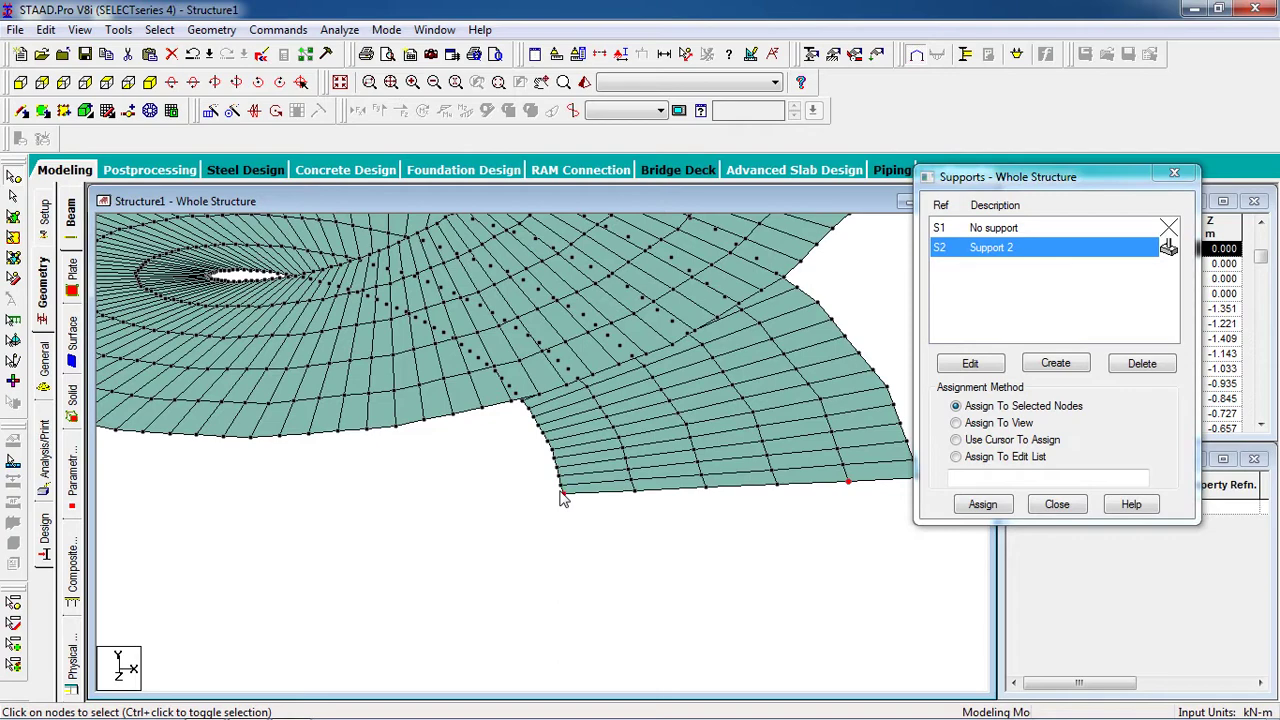
left_click(635, 491, "ctrl")
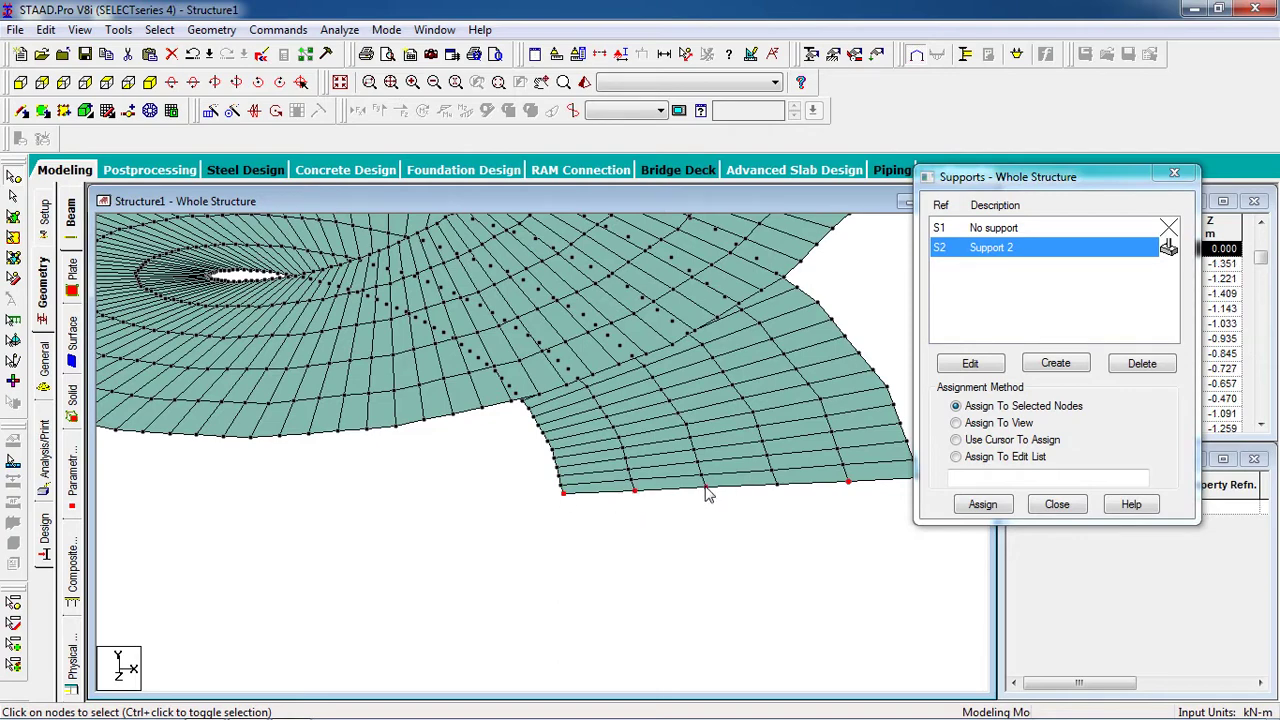
key("Up")
key("Up")
key("Up")
key("Up")
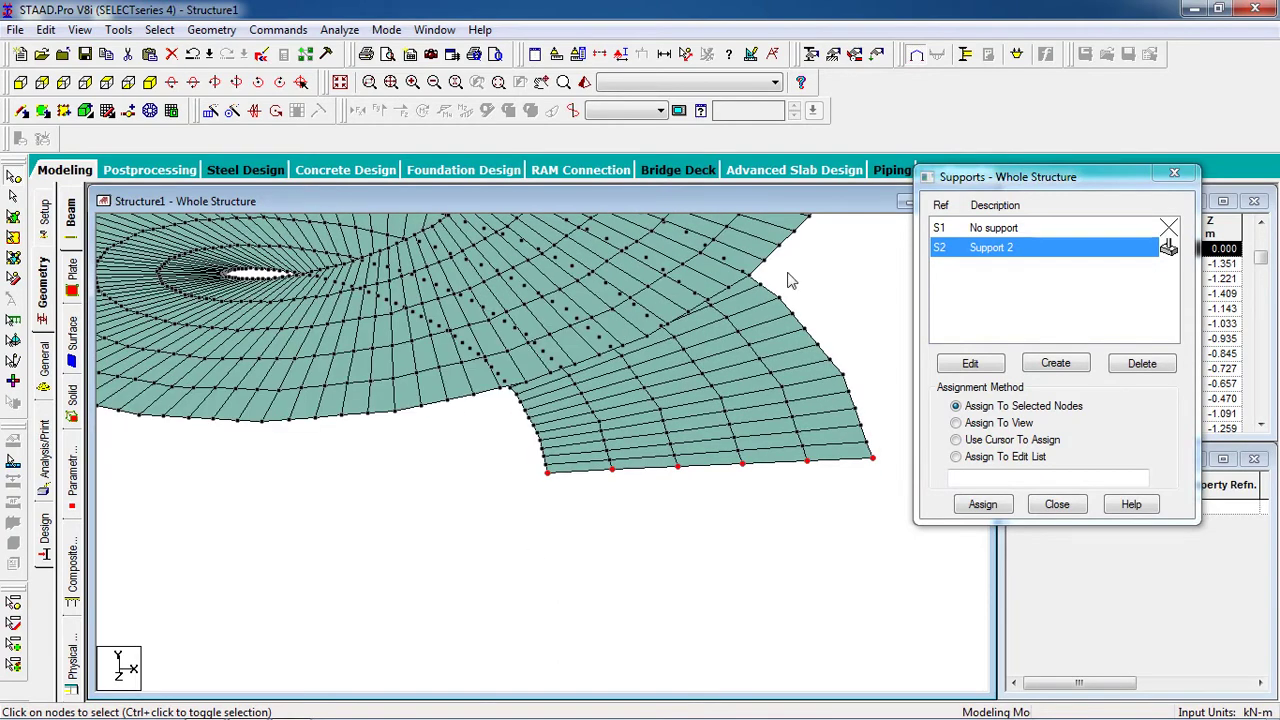
Add the six nodes of the staircase's upper end edge to the selection and assign the fixed support to the selected nodes.
left_click_drag(340, 286, 797, 354)
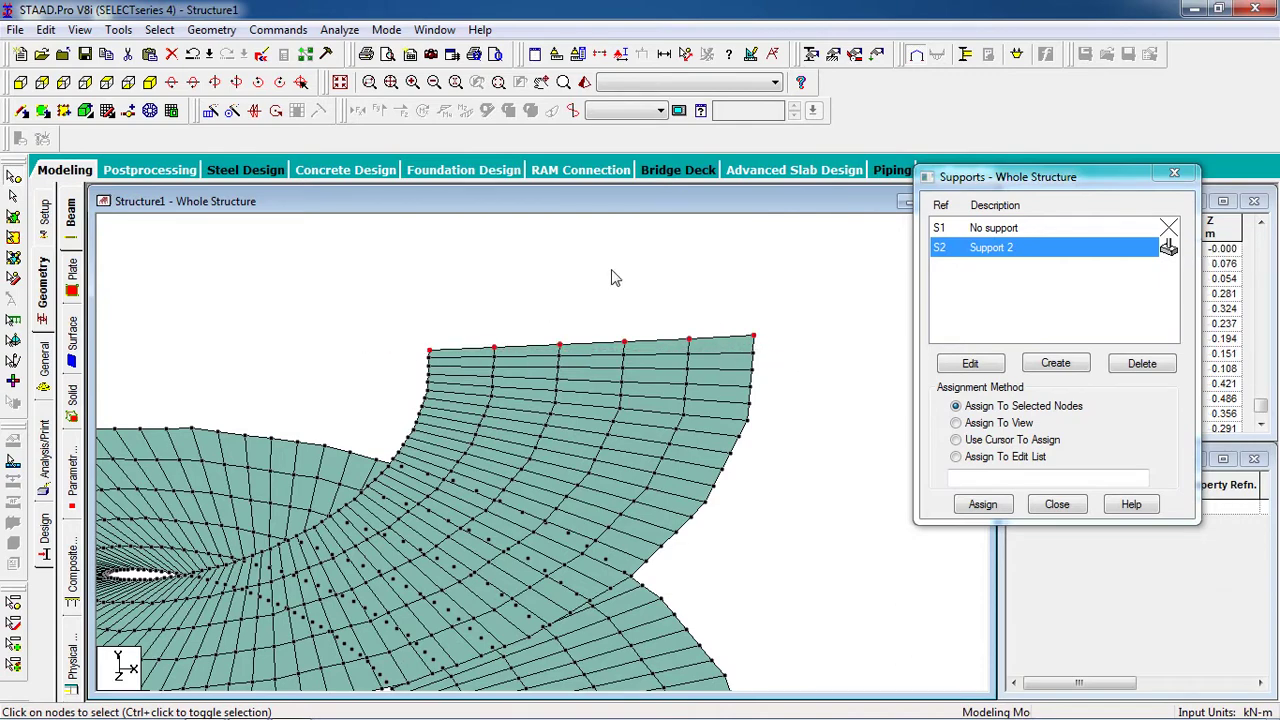
key("Up")
key("Up")
key("Up")
key("Up")
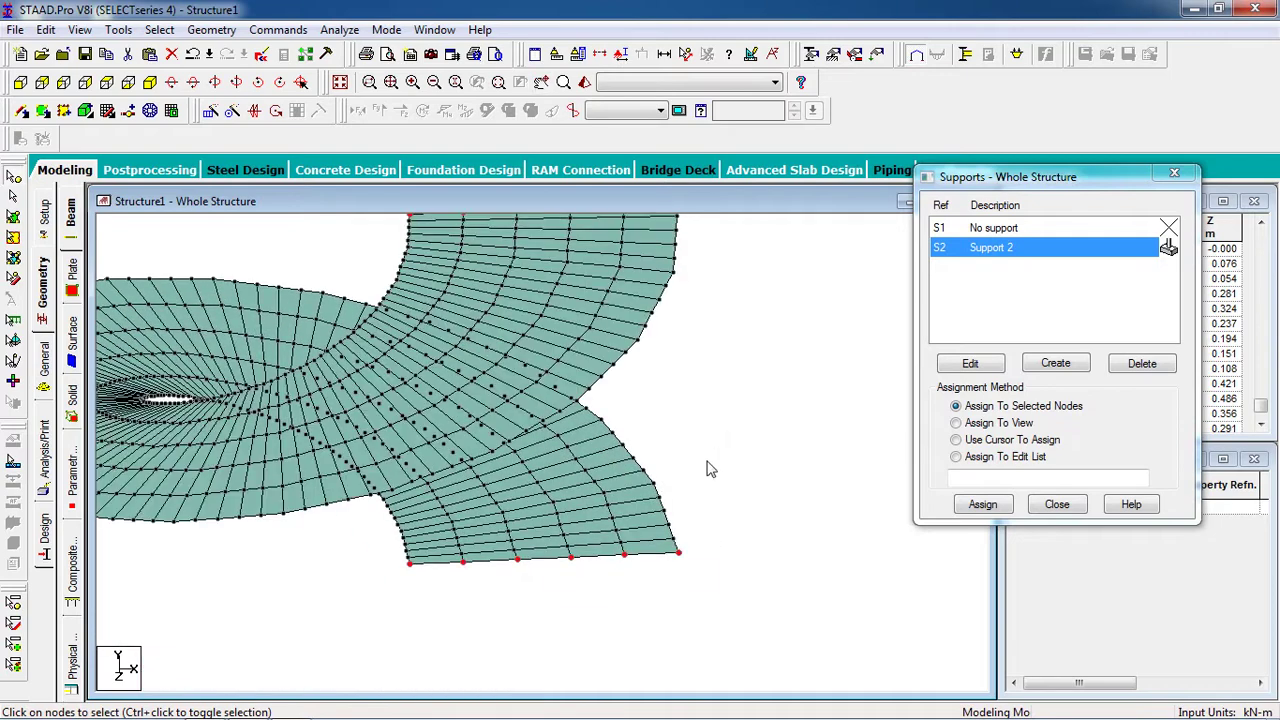
key("Up")
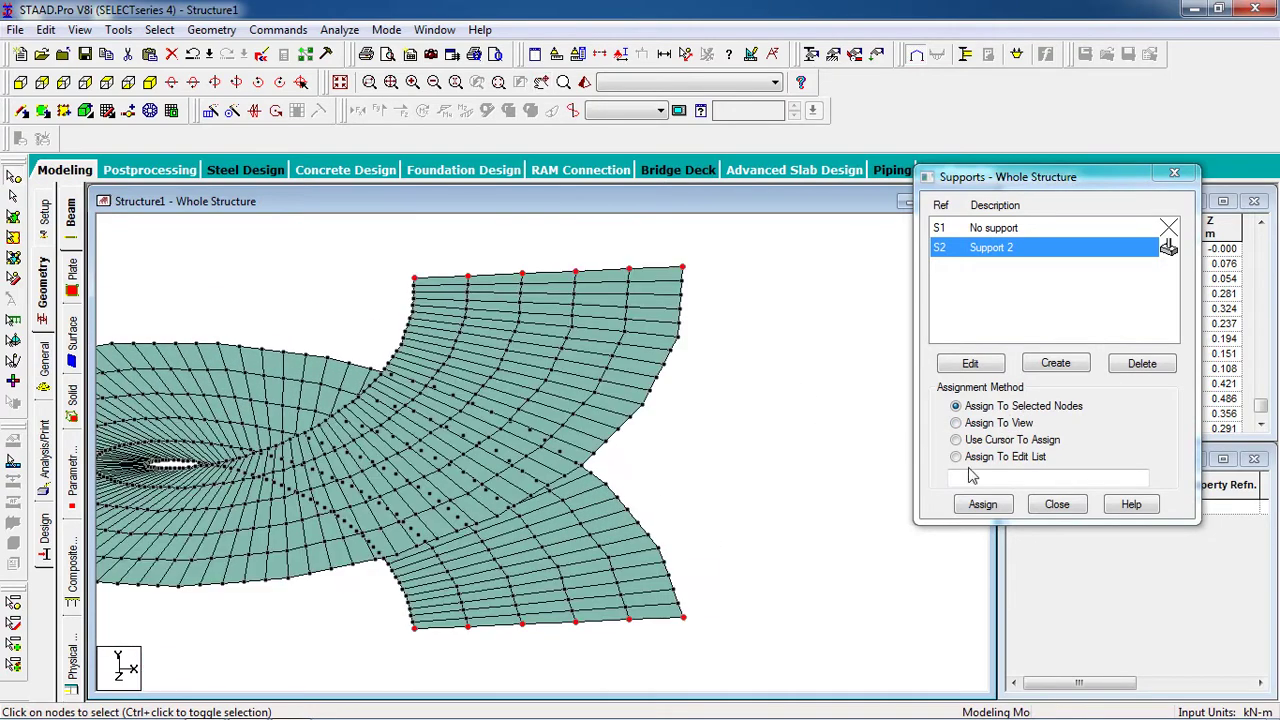
left_click(982, 504)
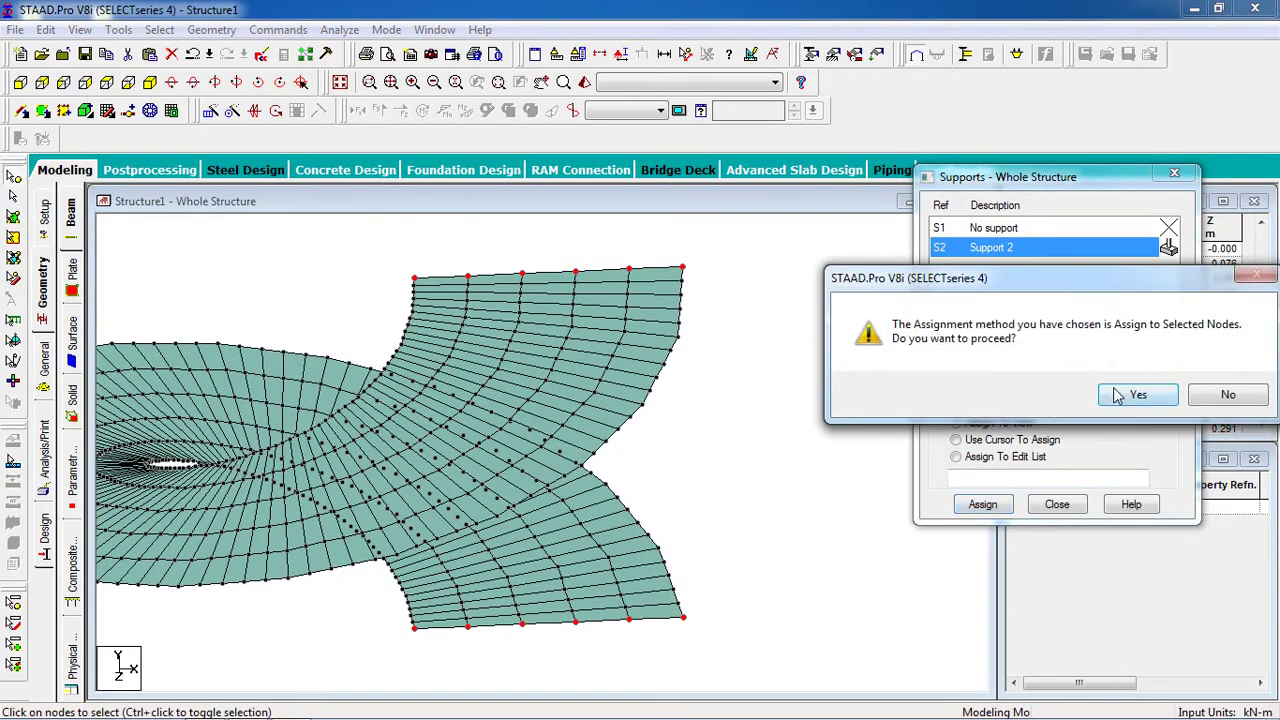
left_click(1118, 395)
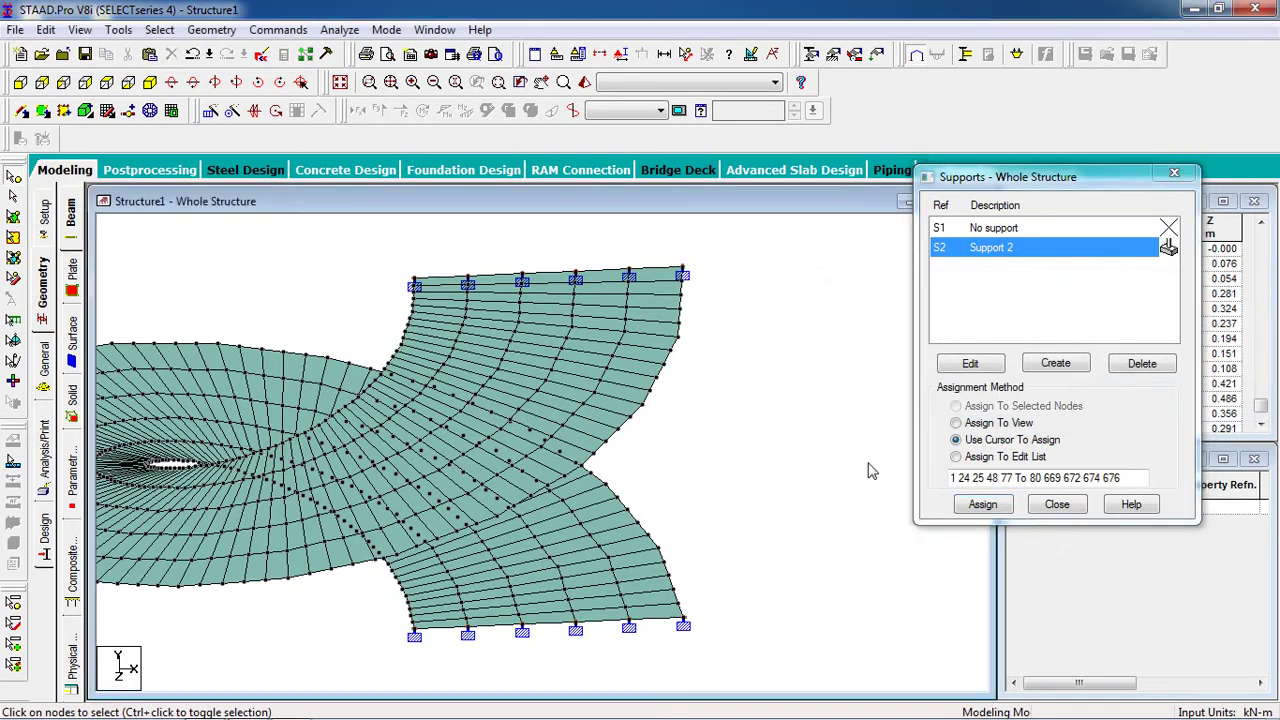
Create a plate element thickness property of 0.2 m at all four nodes with CONCRETE as material.
scroll(820, 447, "down", 2)
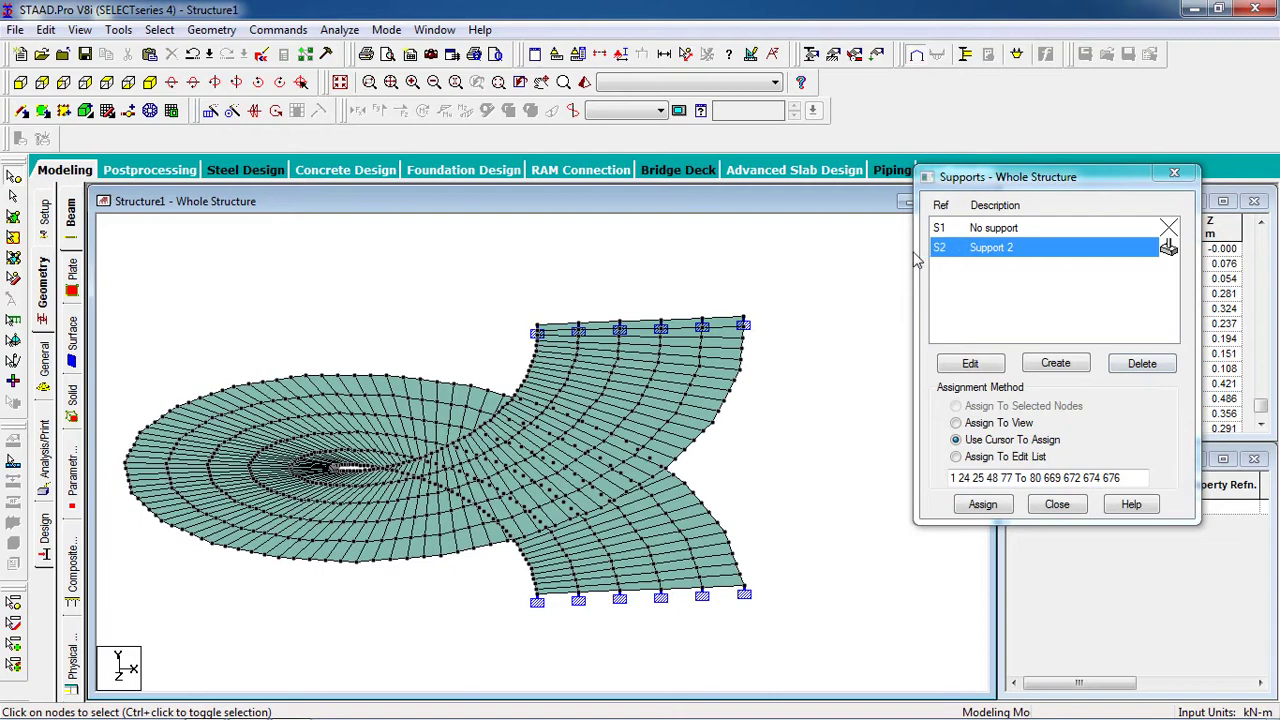
left_click(811, 58)
left_click_drag(117, 52, 1037, 157)
left_click(1076, 412)
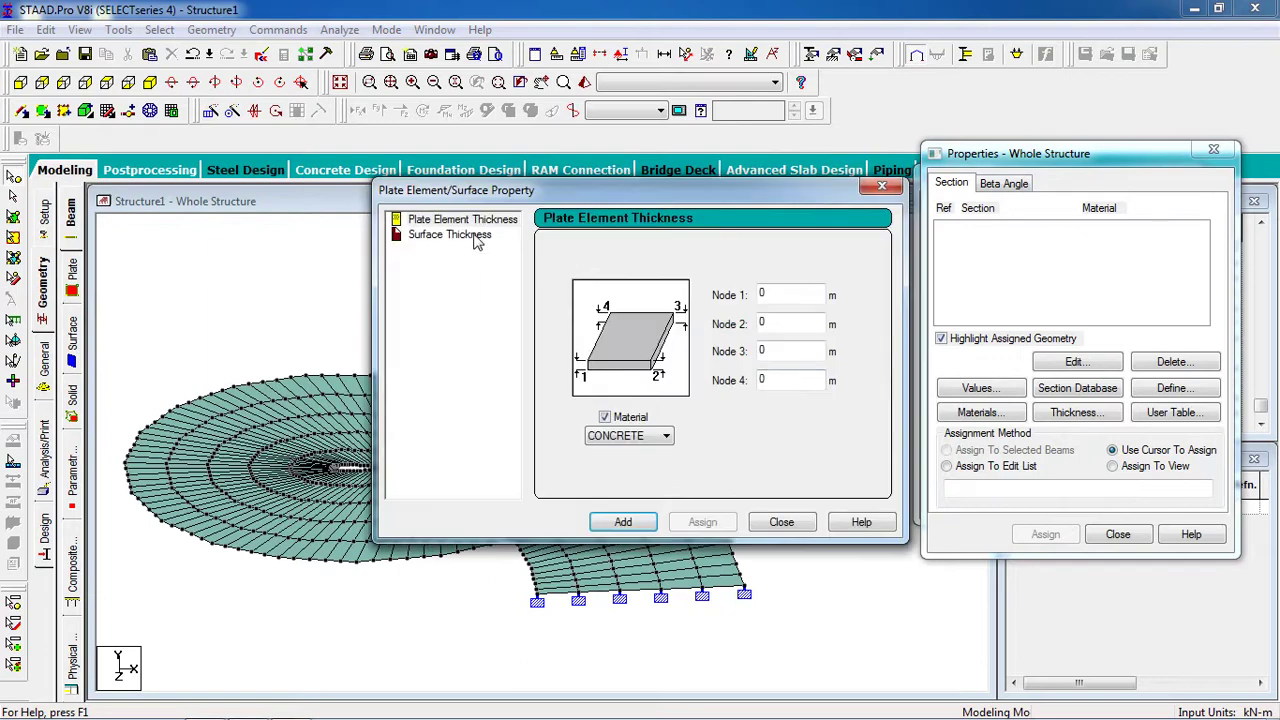
left_click(466, 223)
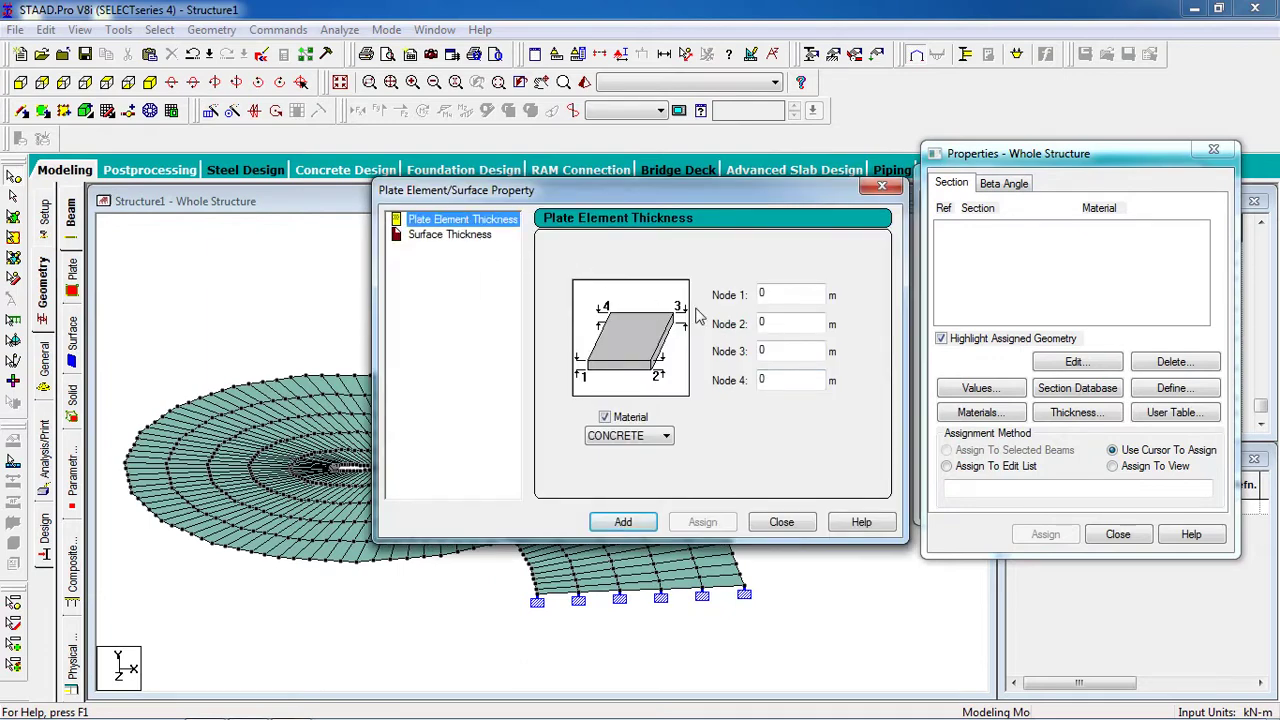
double_click(781, 295)
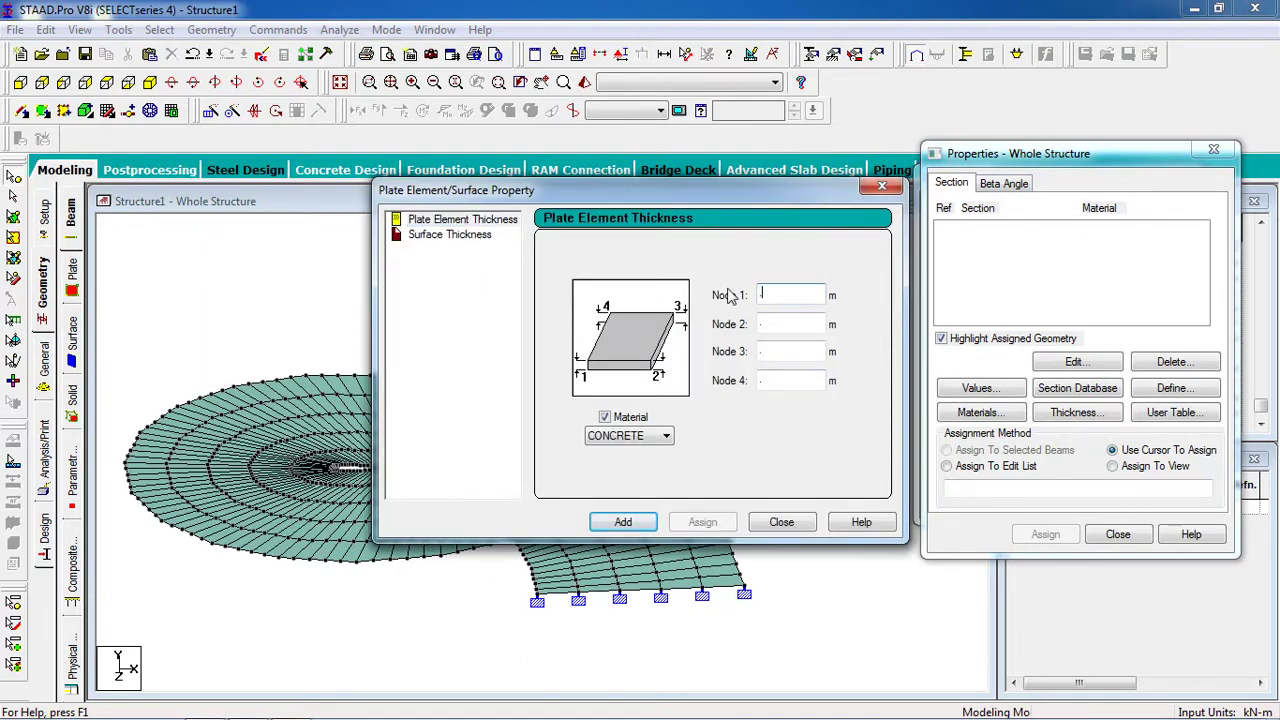
type(".2")
left_click(623, 521)
left_click(781, 522)
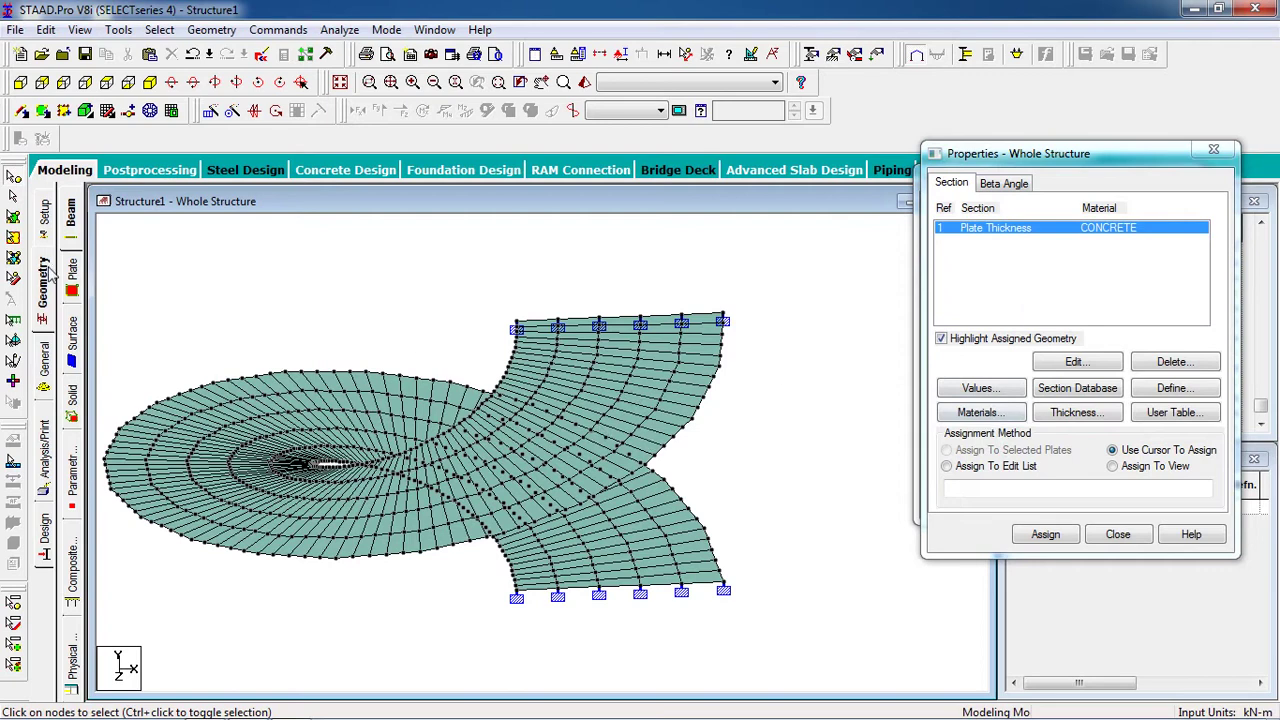
Select all plates of the staircase and assign the concrete plate thickness to them.
left_click(13, 216)
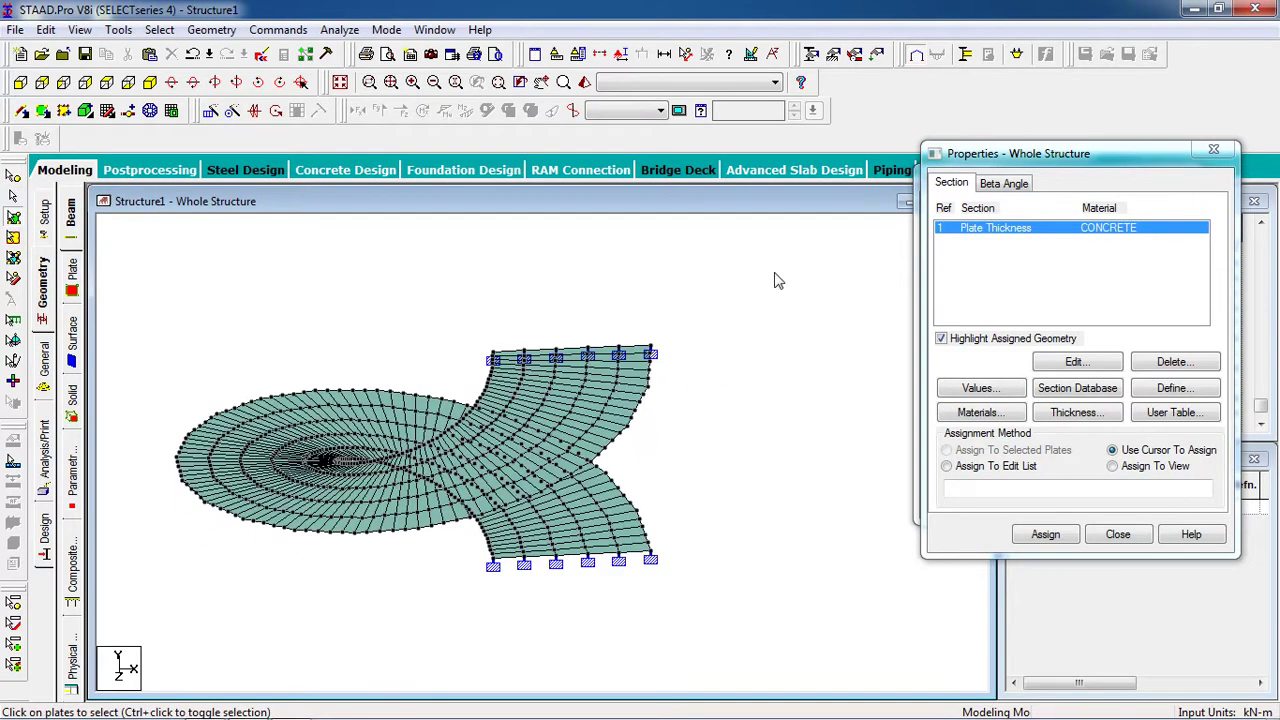
key("ctrl+a")
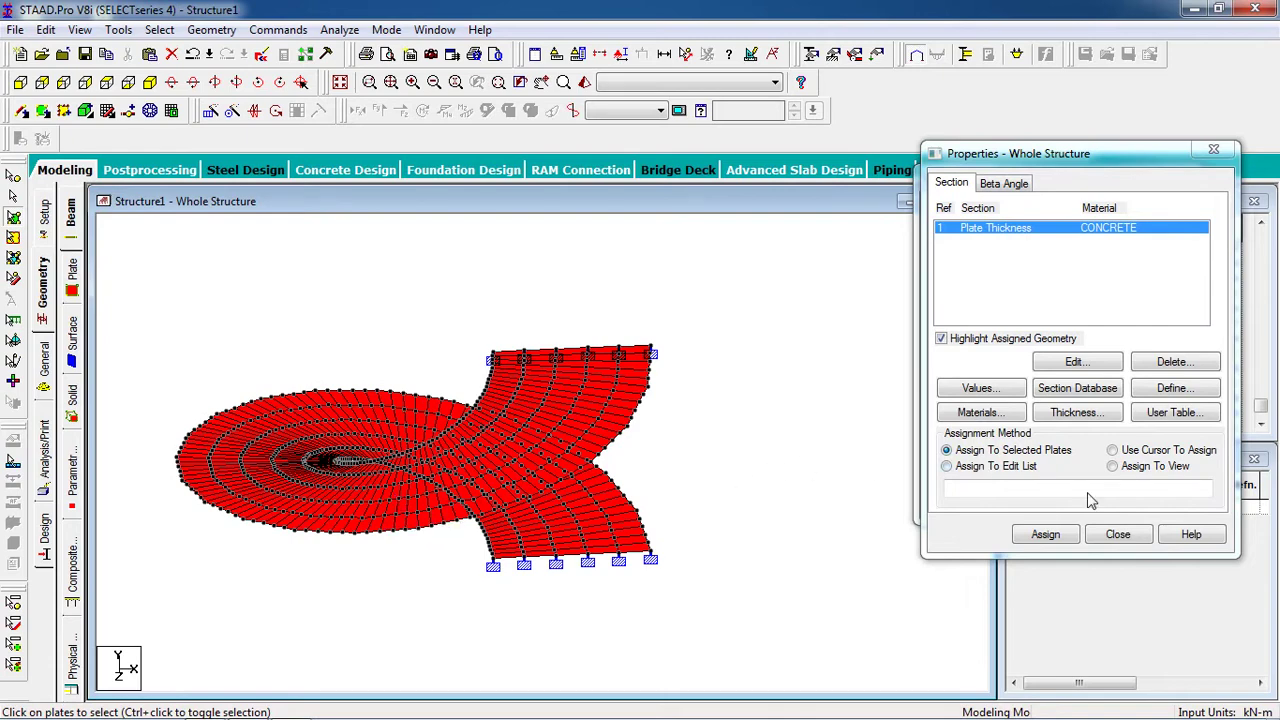
left_click(1045, 534)
left_click(1100, 400)
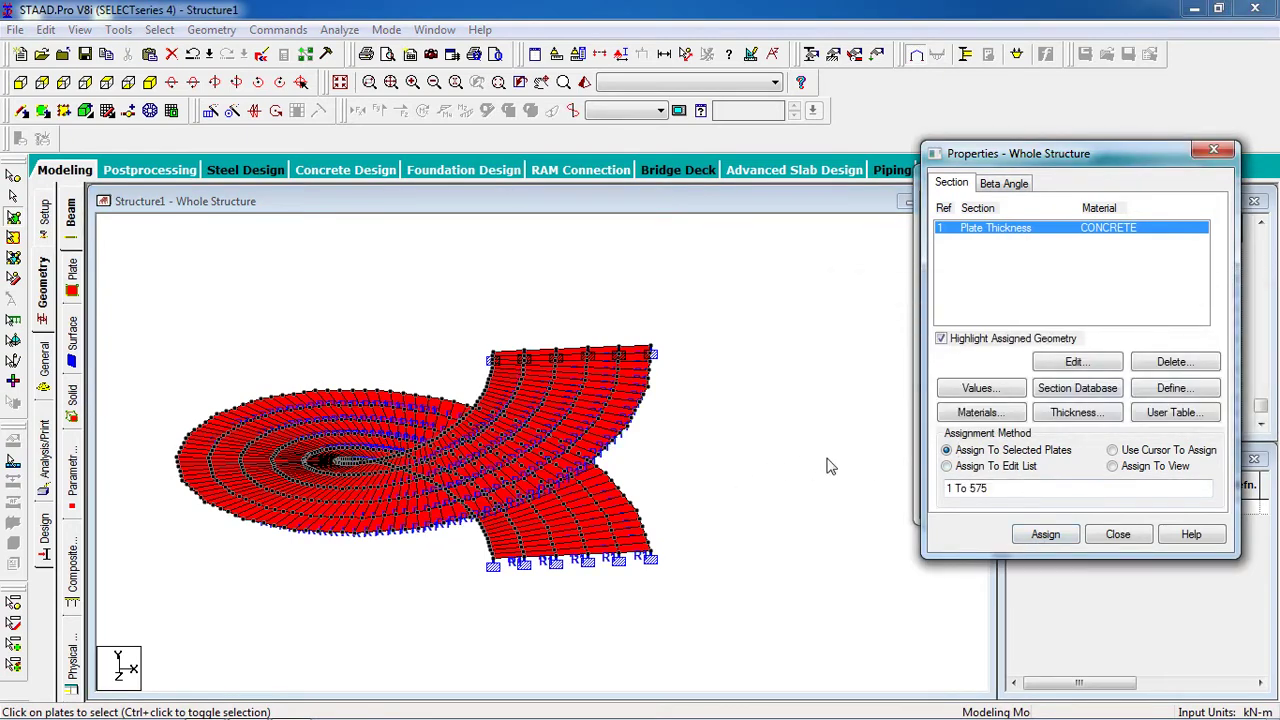
Inspect the staircase in a 3D rendered view from several angles, and close that view.
left_click(584, 82)
mouse_move(585, 435)
left_mouse_down()
mouse_move(574, 315)
mouse_move(571, 394)
mouse_move(591, 474)
mouse_move(686, 280)
left_mouse_up()
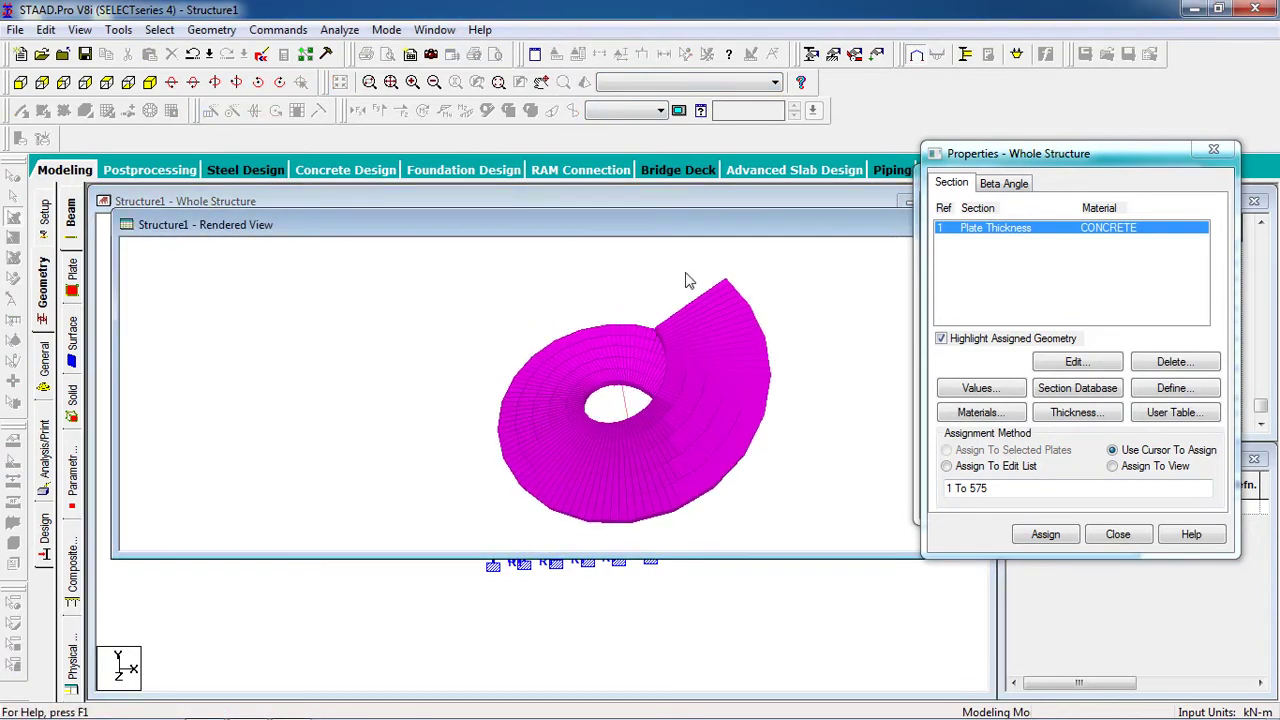
left_click_drag(665, 220, 456, 309)
left_click_drag(471, 357, 862, 318)
left_click(862, 316)
left_click(794, 320)
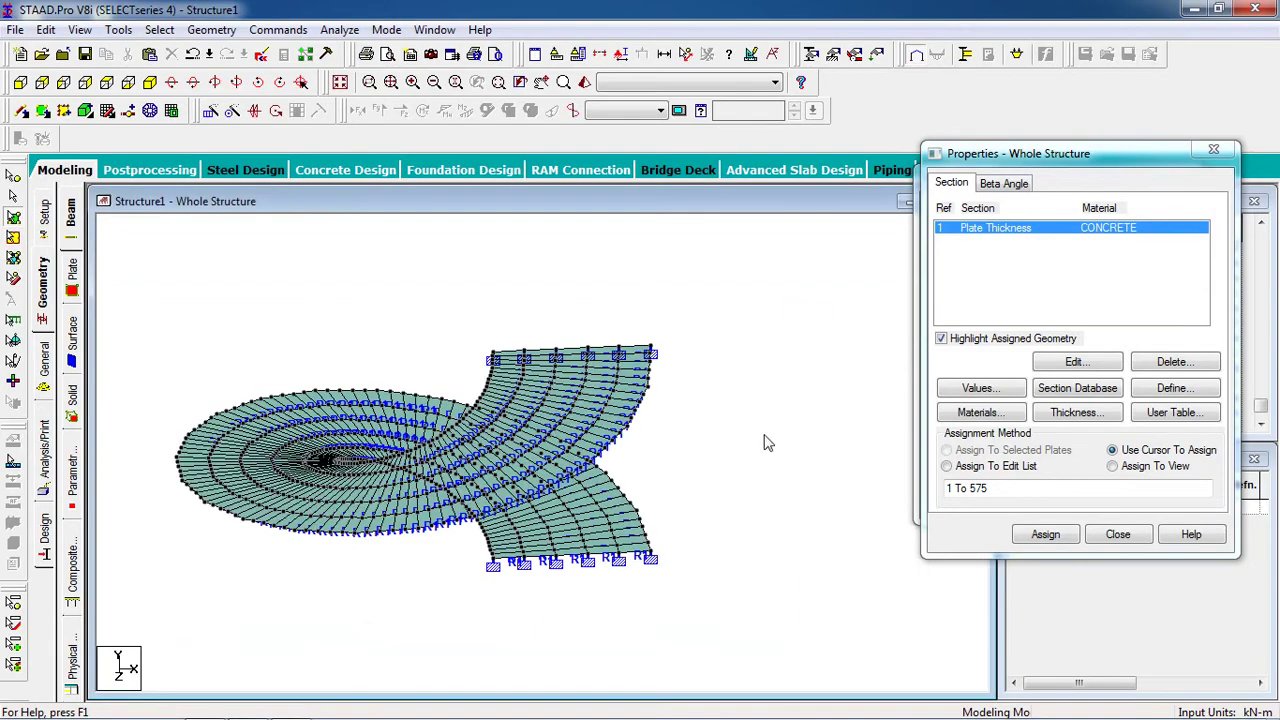
Examine the staircase with its supports and assigned plate thickness from several viewing angles.
key("Left")
key("Left")
key("Left")
key("Left")
key("Left")
key("Left")
key("Left")
key("Left")
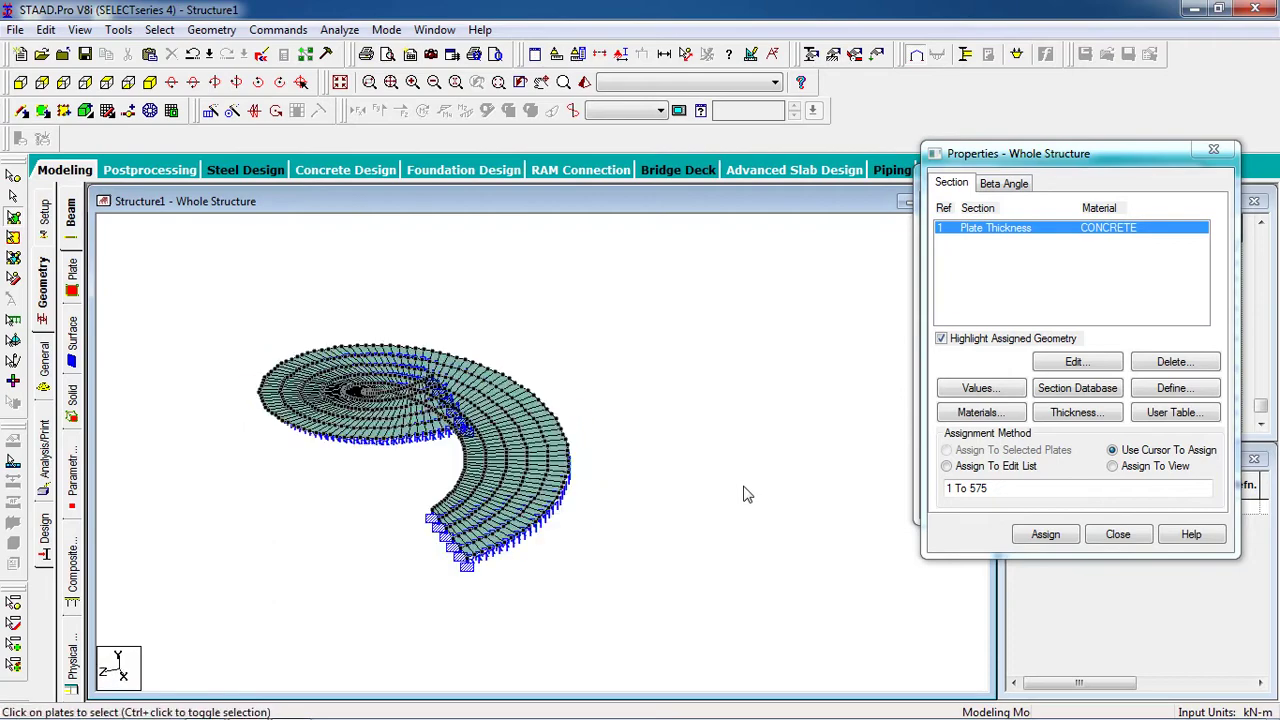
key("Down")
key("Down")
key("Down")
key("Down")
key("Down")
key("Down")
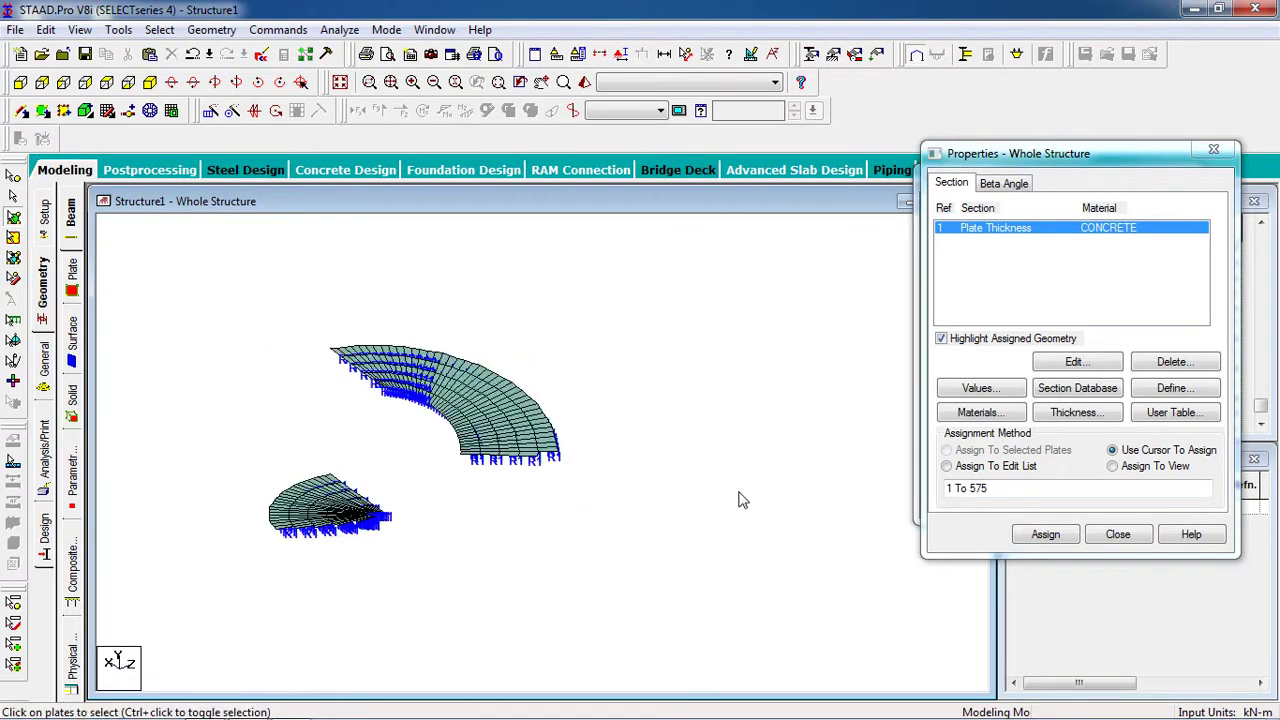
key("Down")
key("Down")
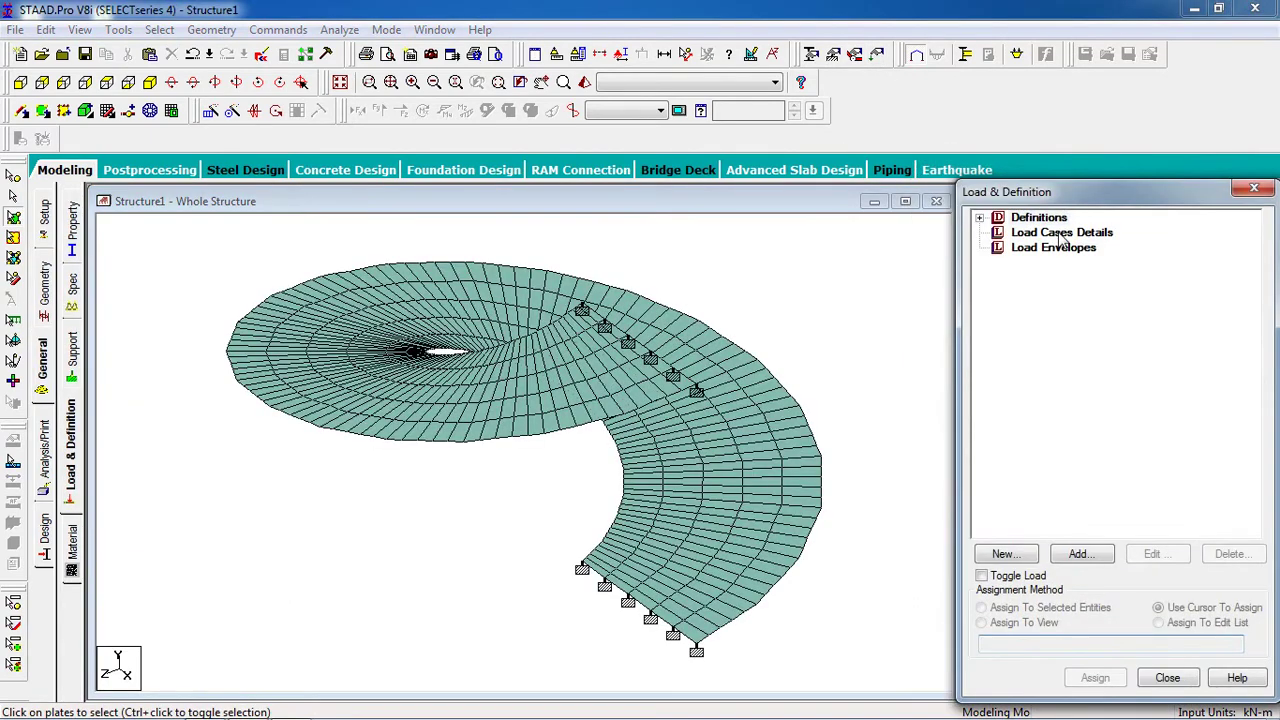
Add two primary load cases, number 1 with loading type Dead and number 2 with loading type Live.
left_click(1062, 236)
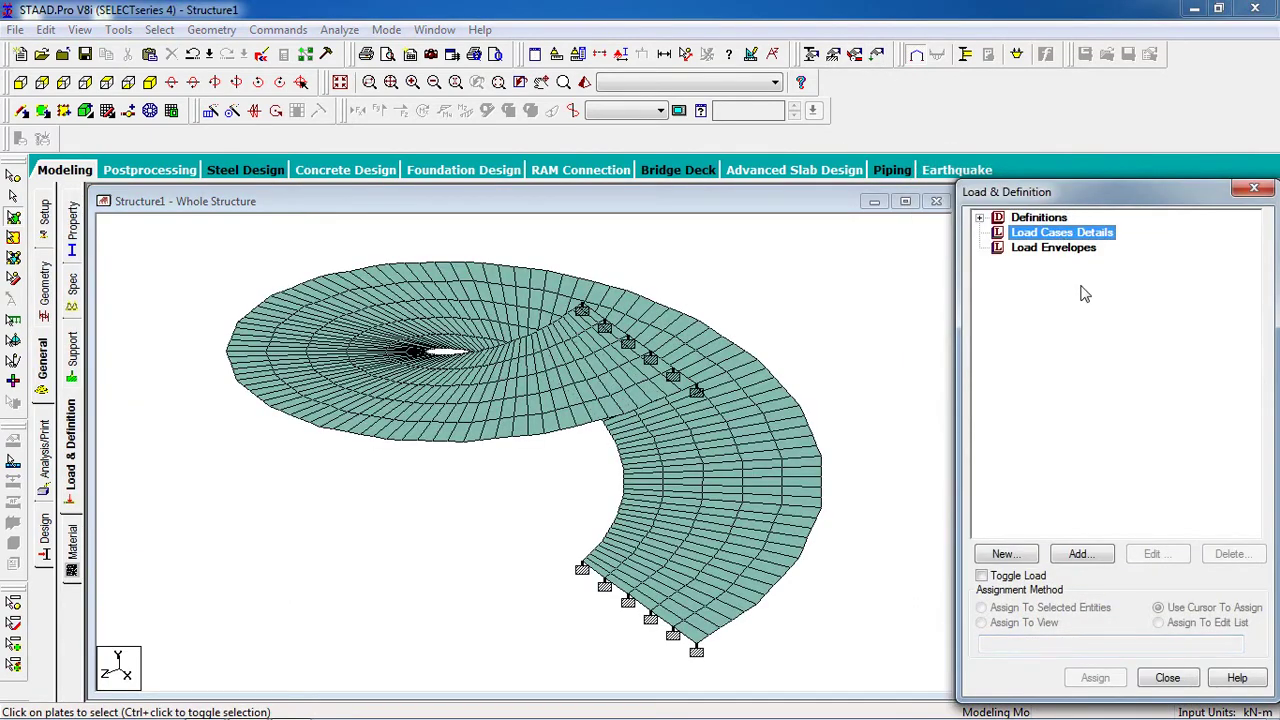
left_click(1076, 555)
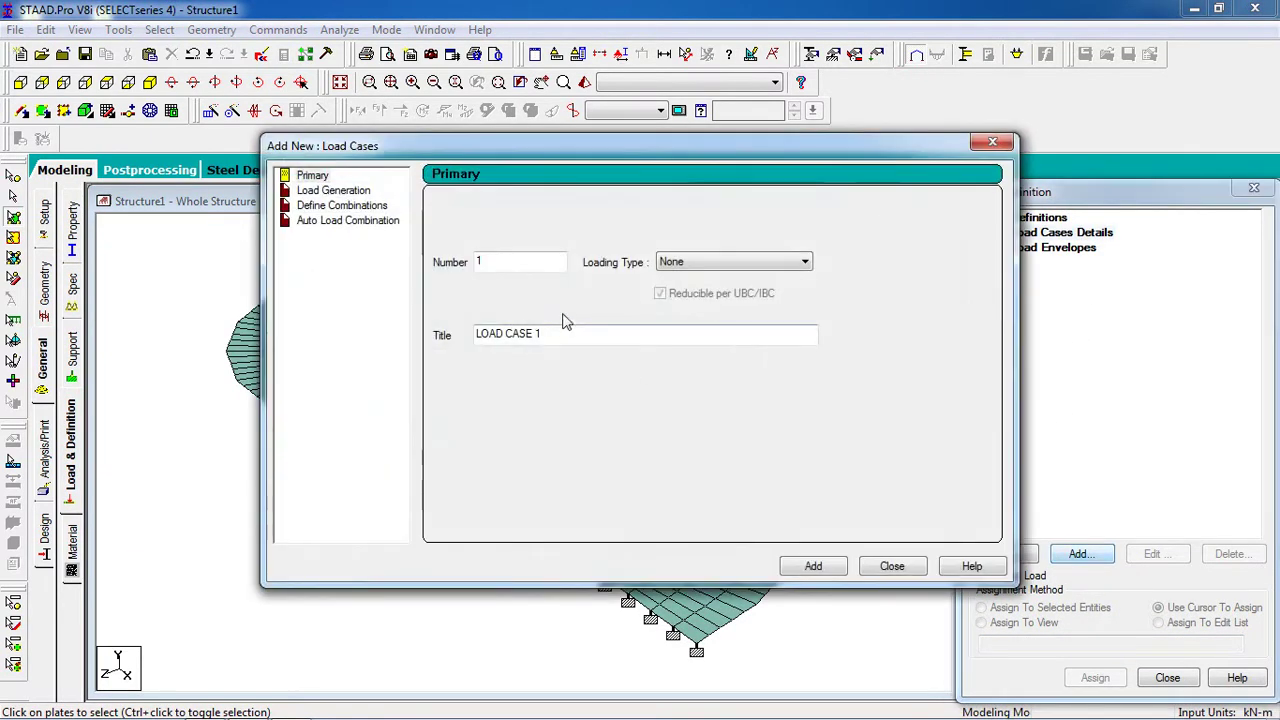
left_click(740, 262)
left_click(694, 278)
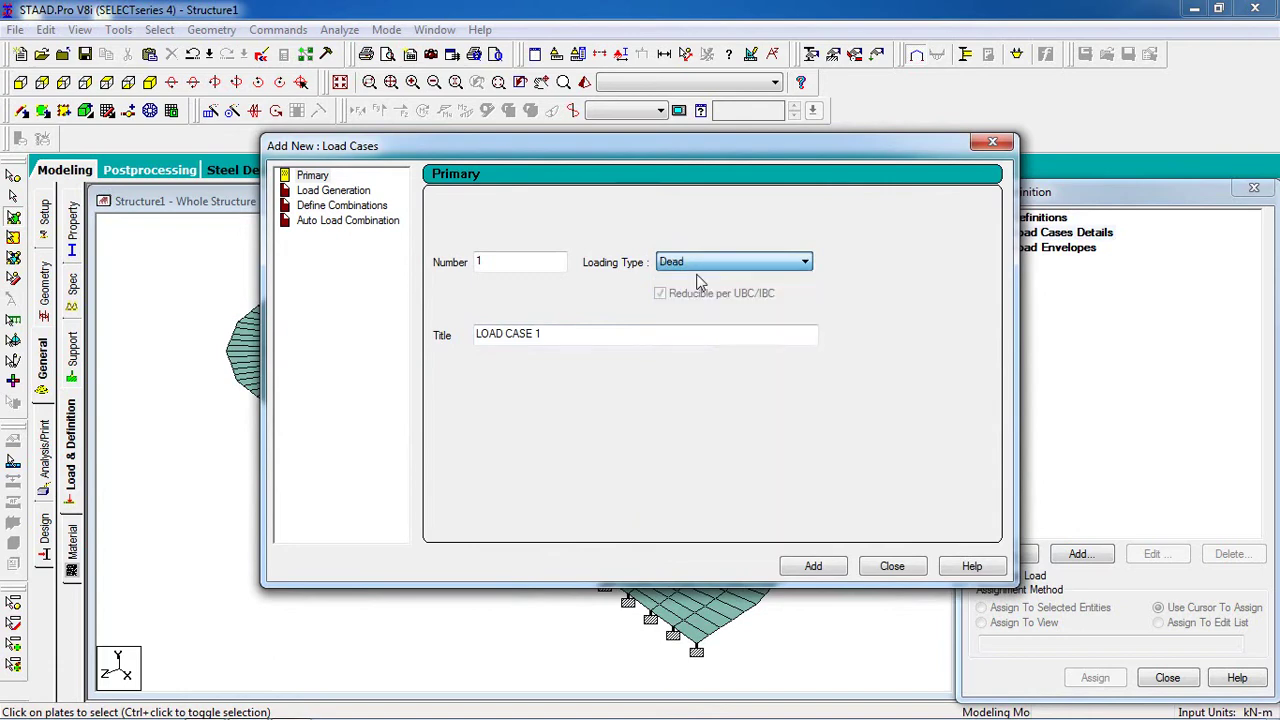
left_click(813, 566)
left_click(806, 264)
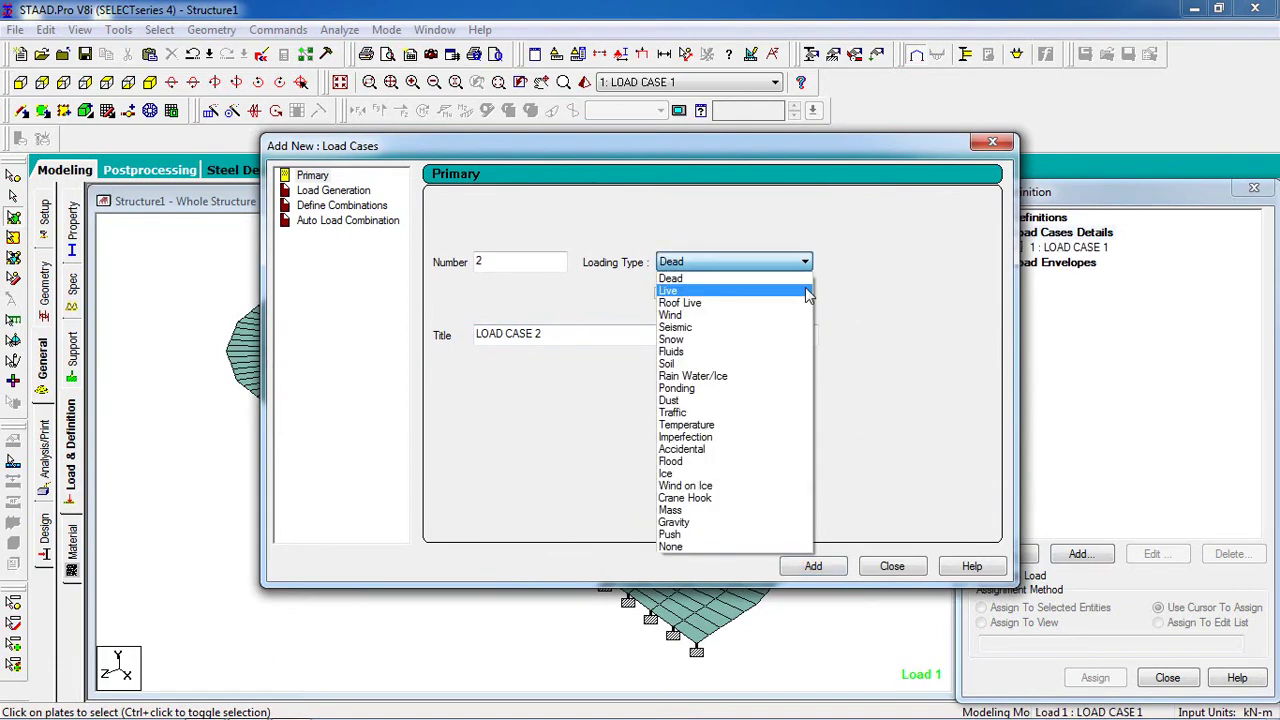
left_click(808, 291)
left_click(815, 566)
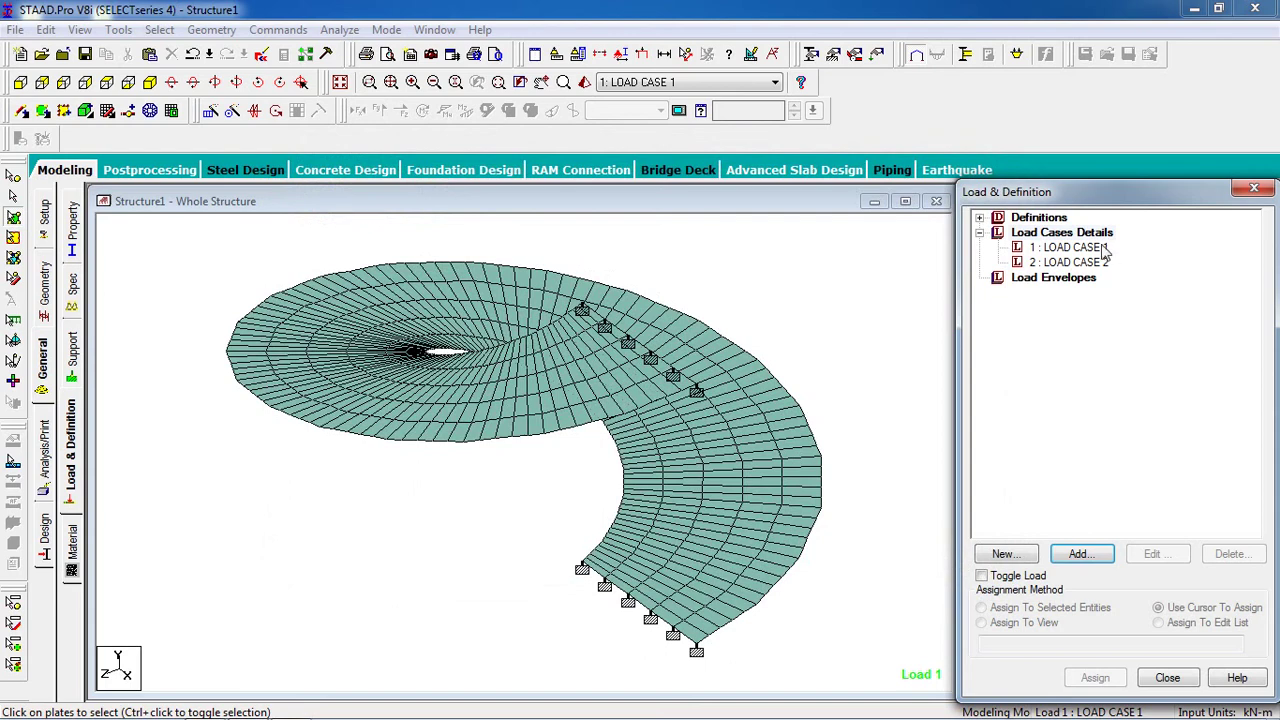
Retitle load case 1 as DEAD.
left_click(1078, 248)
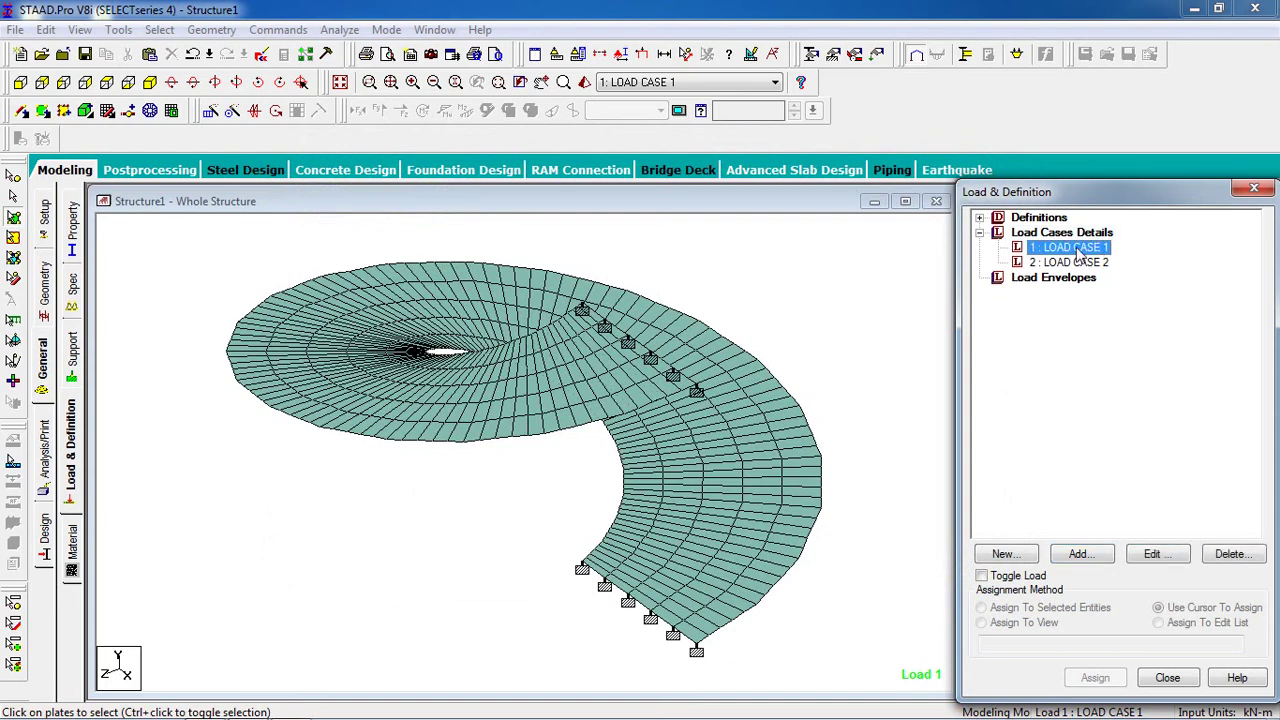
double_click(1075, 248)
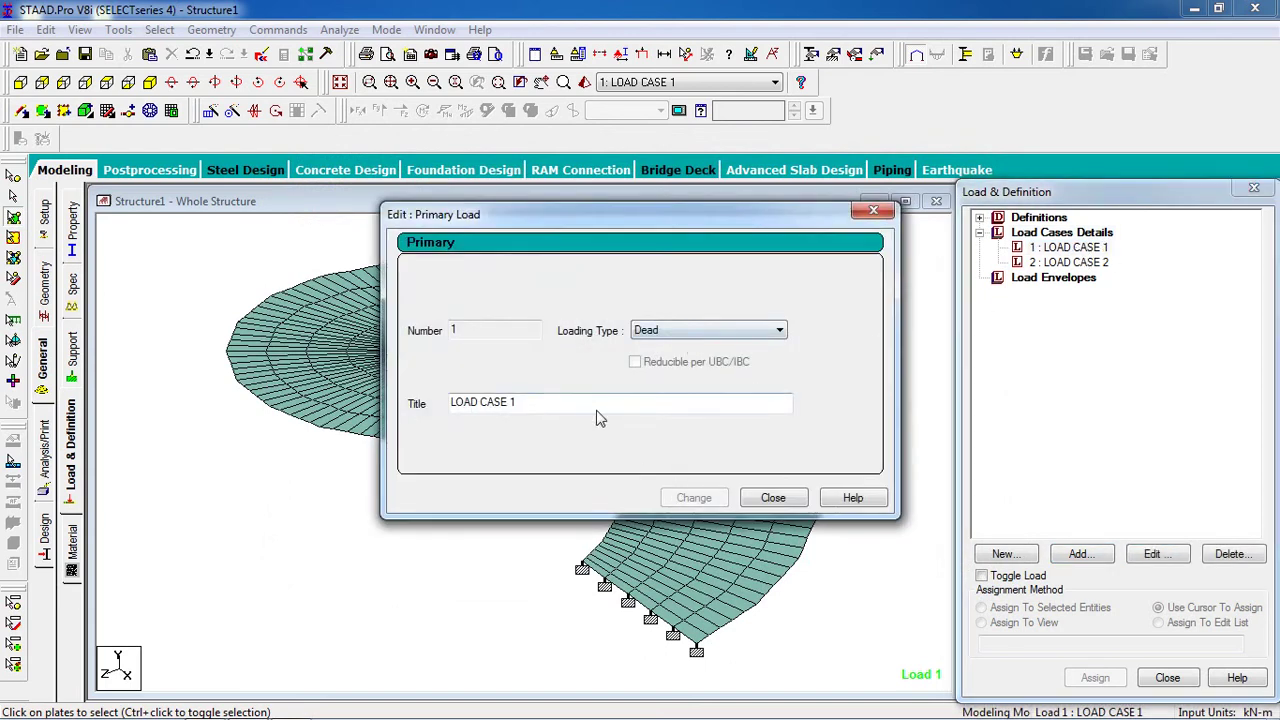
left_click_drag(581, 405, 390, 425)
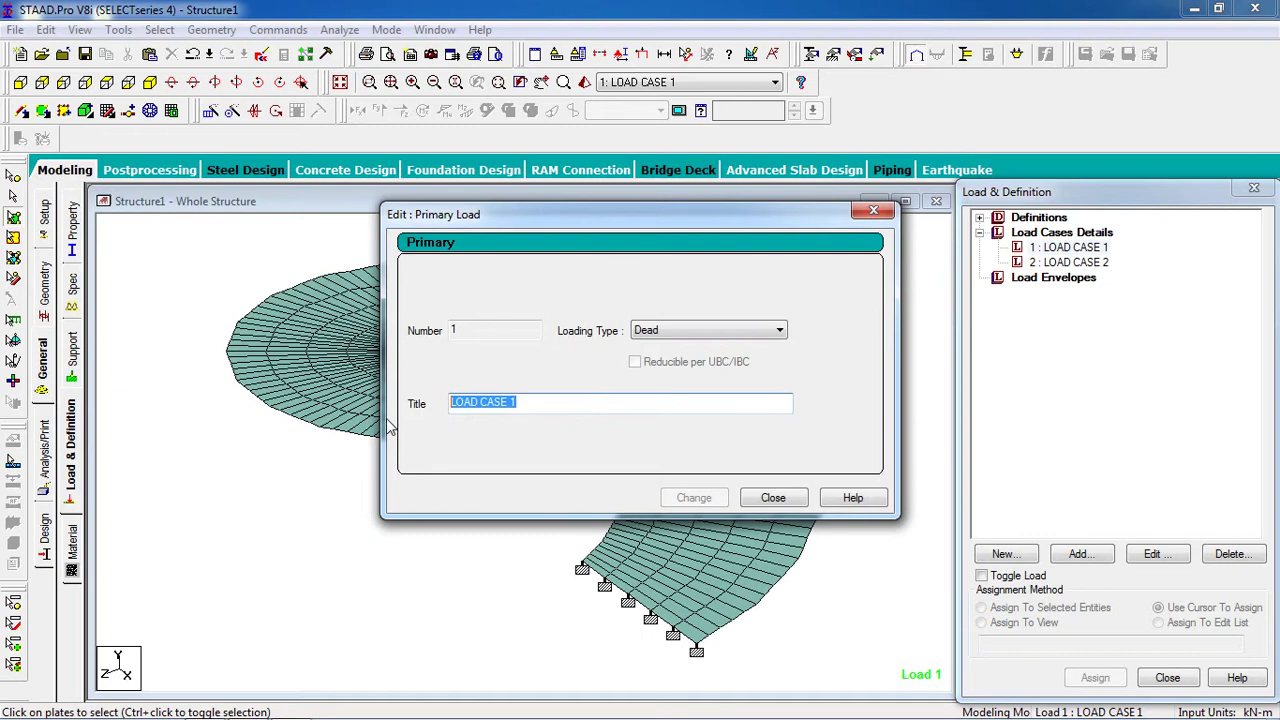
type("dEAD")
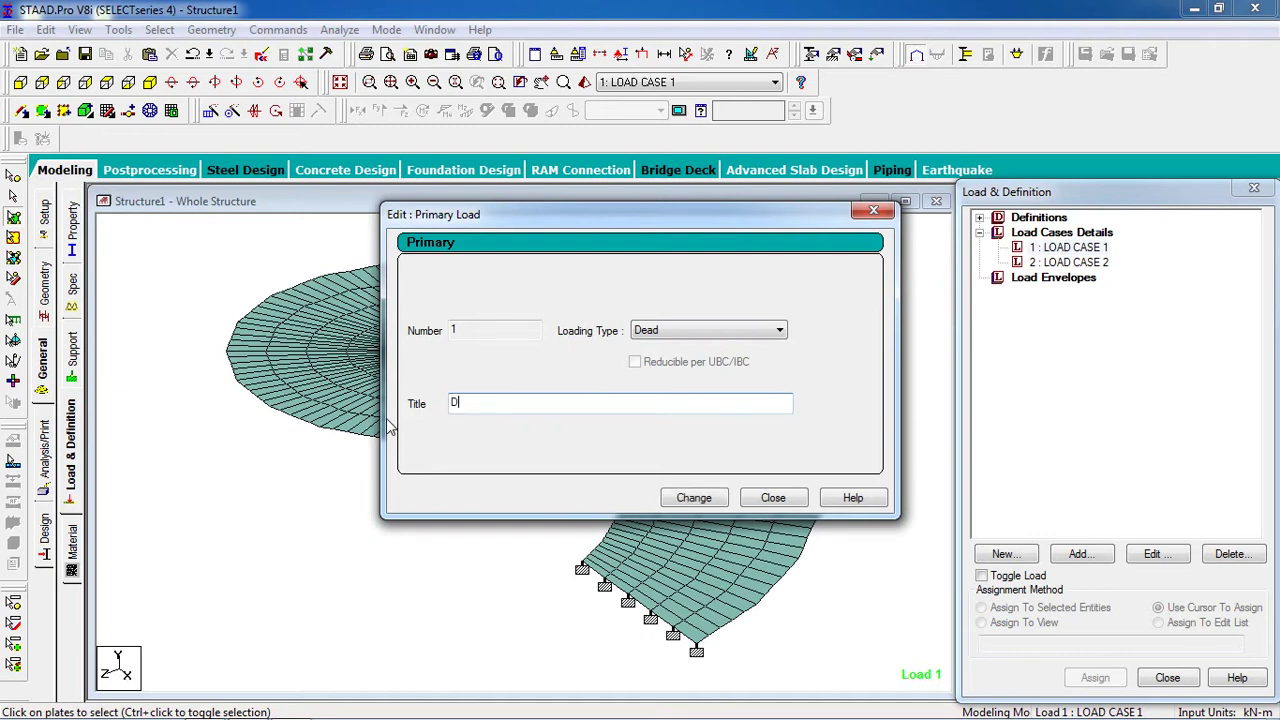
key("Return")
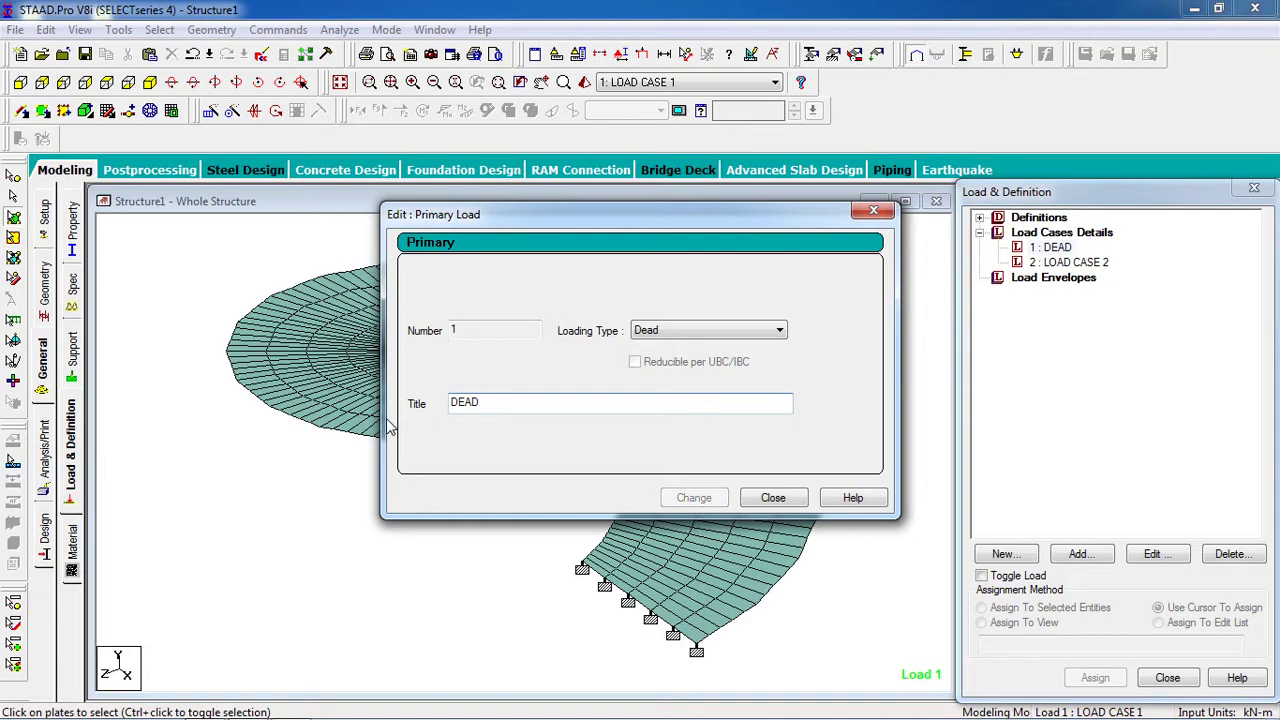
left_click(773, 497)
double_click(1052, 249)
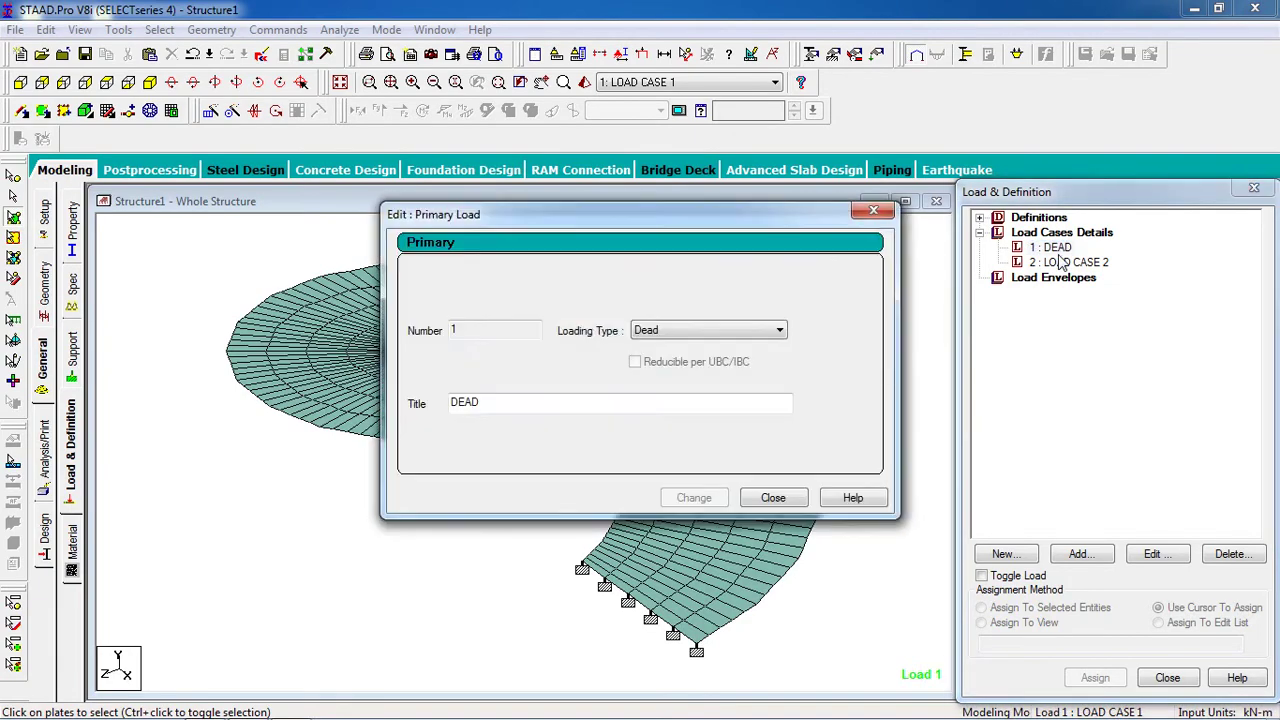
left_click(872, 210)
Retitle load case 2 as LIVE.
double_click(1072, 262)
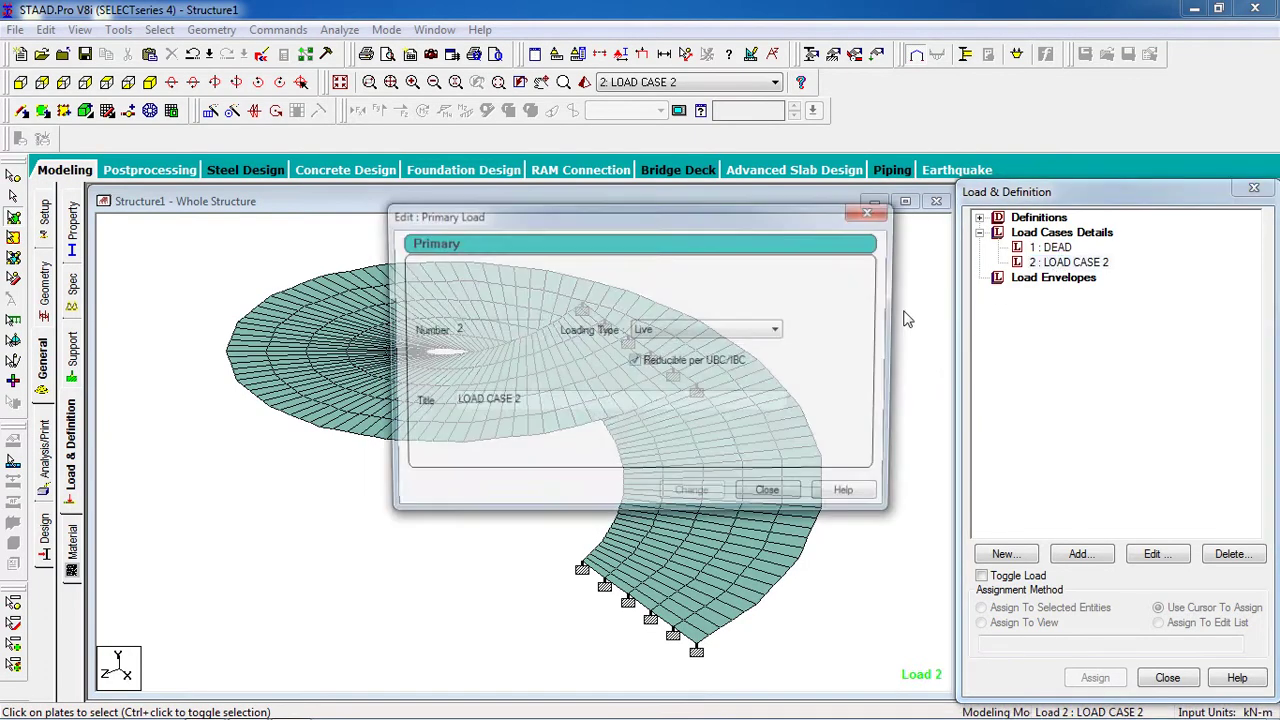
left_click_drag(550, 405, 225, 443)
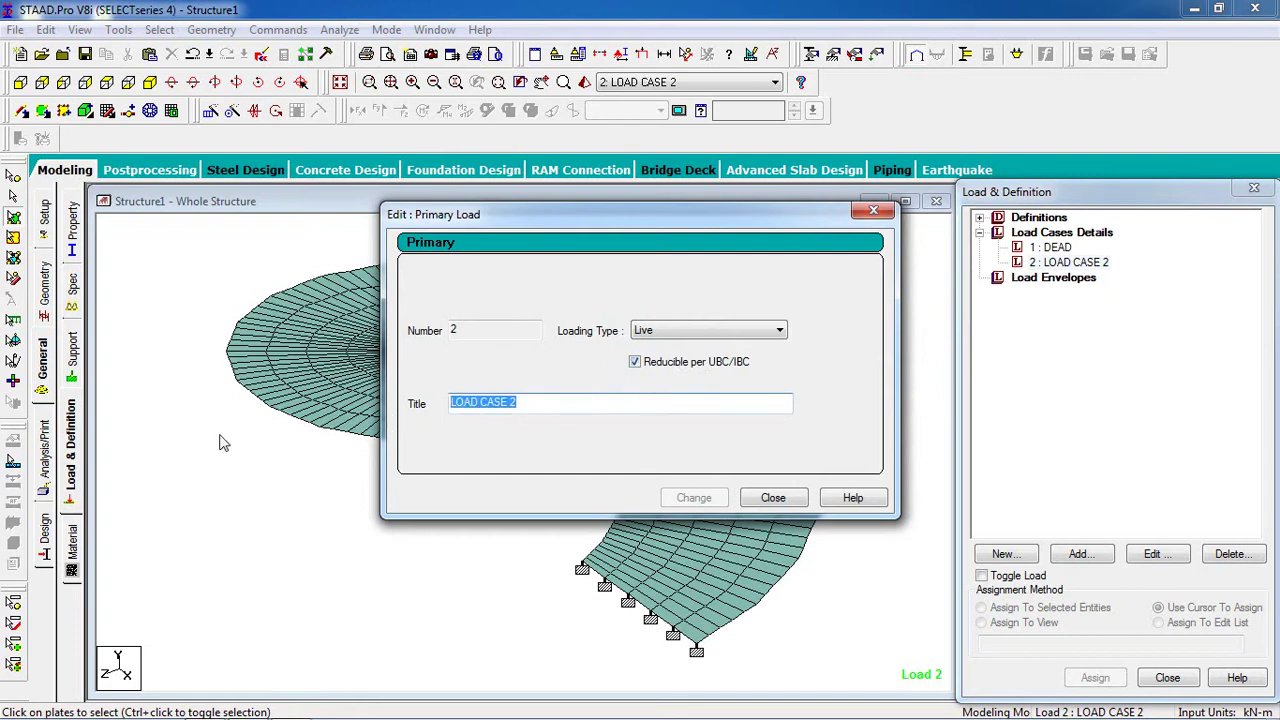
type("LIVE")
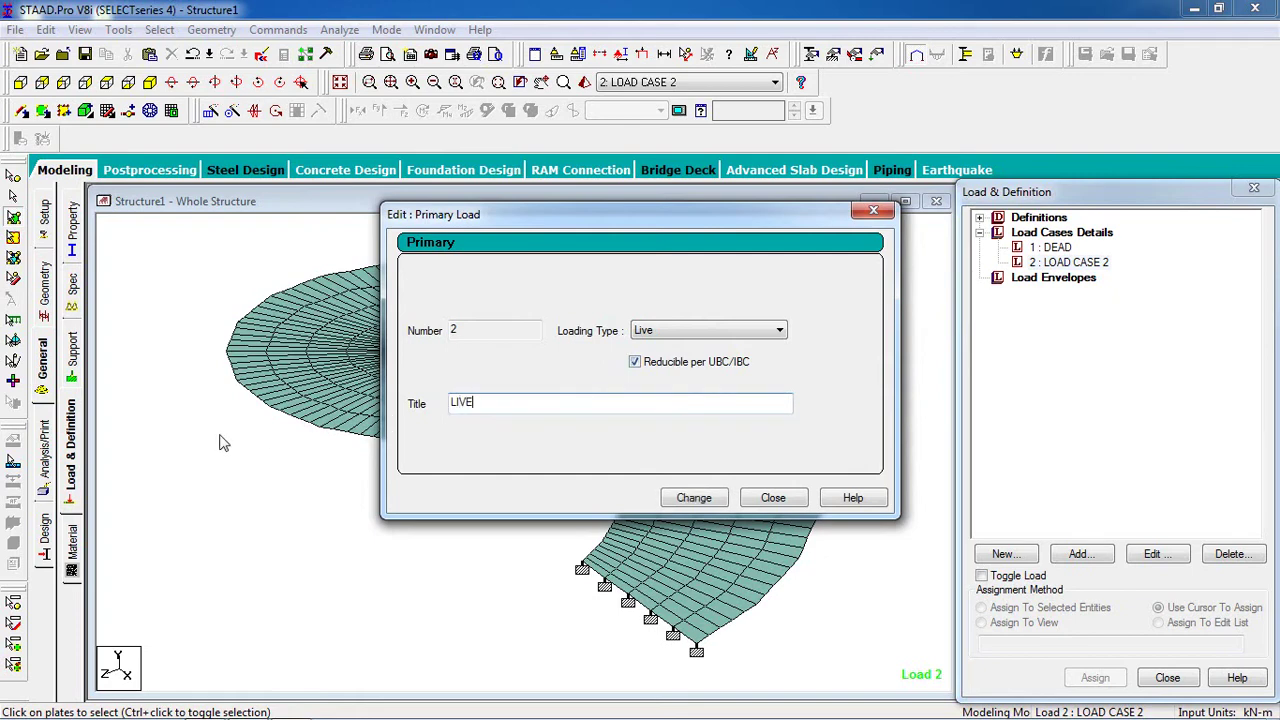
left_click(692, 498)
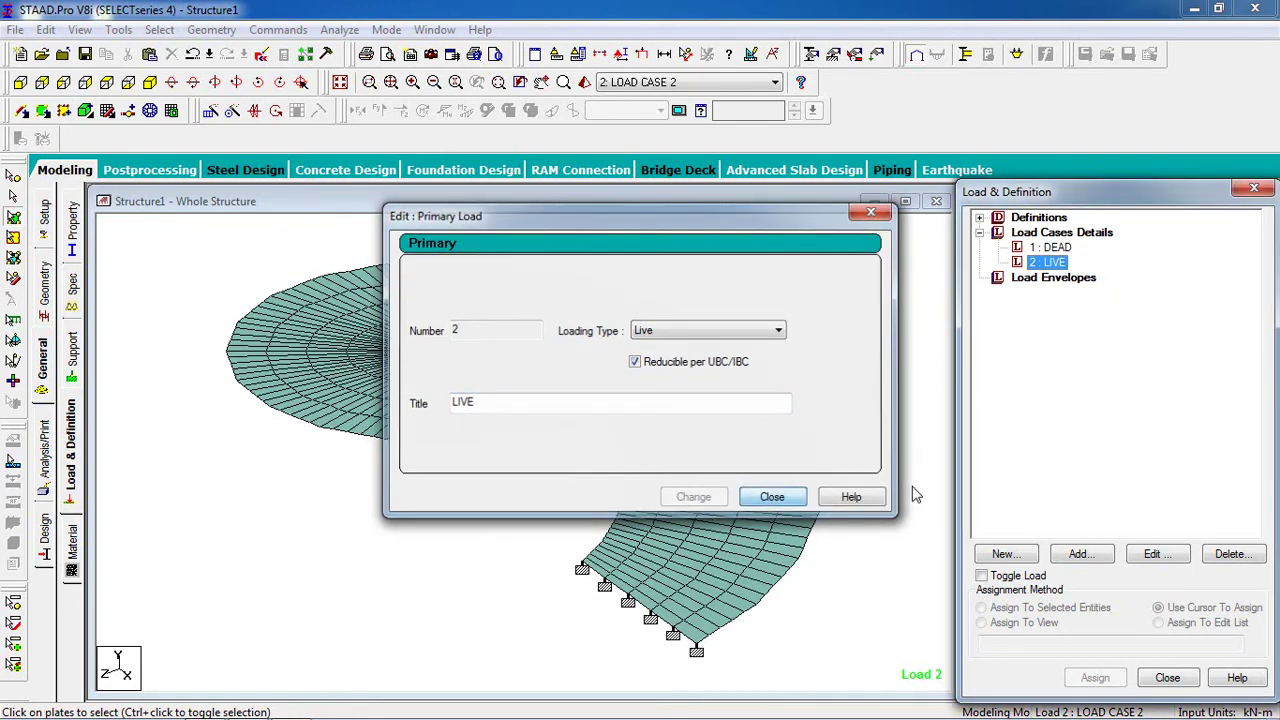
left_click(773, 498)
Add a selfweight load in the Y direction with factor -1 to the DEAD load case.
left_click(1060, 248)
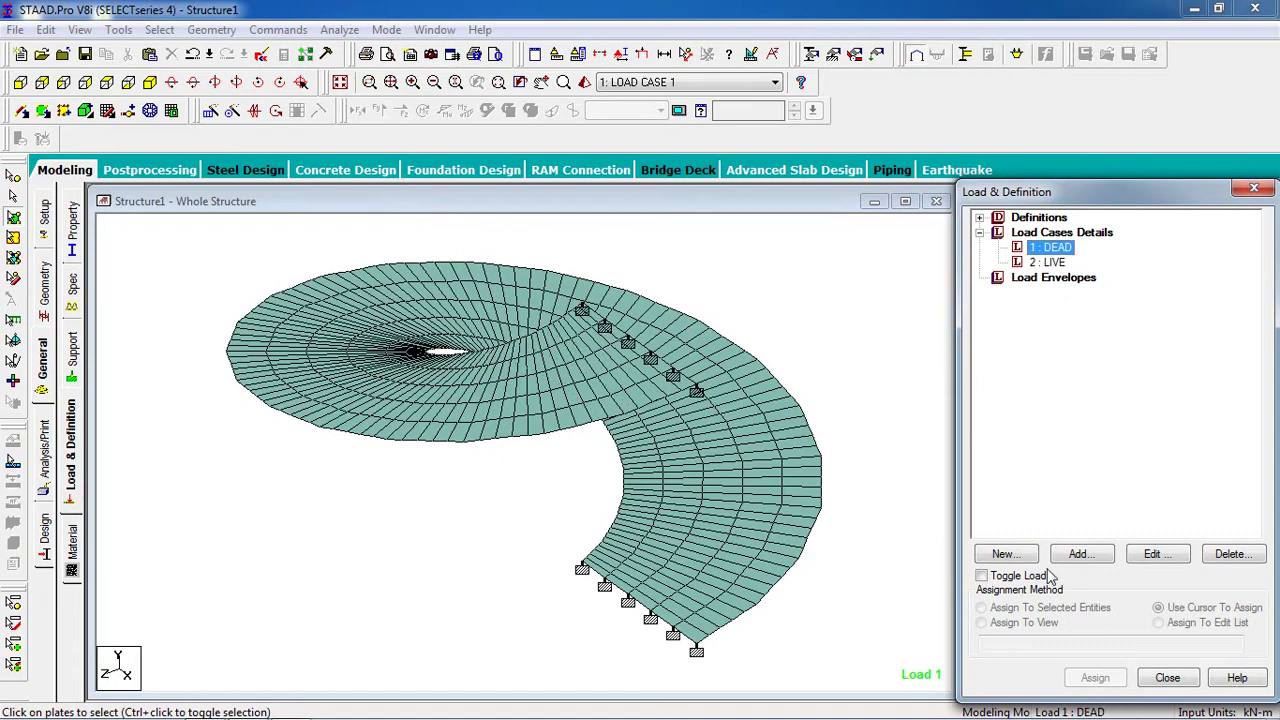
left_click(1105, 555)
left_click(262, 107)
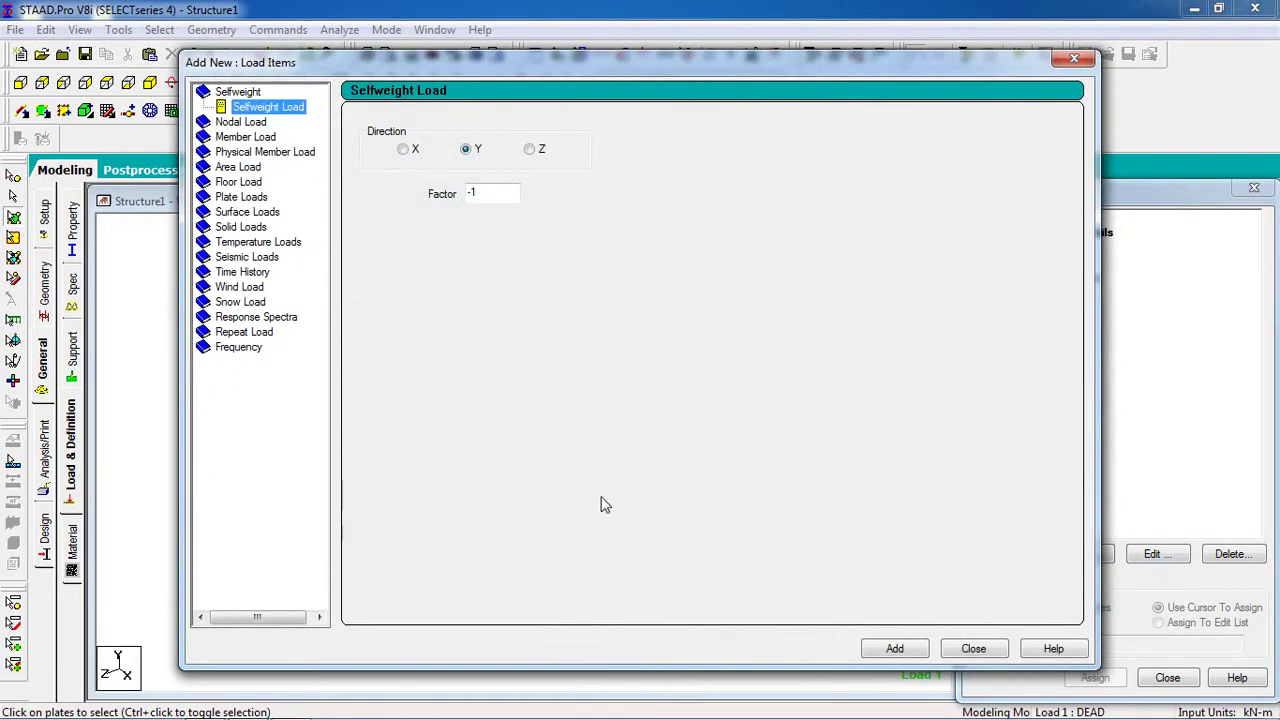
left_click(892, 650)
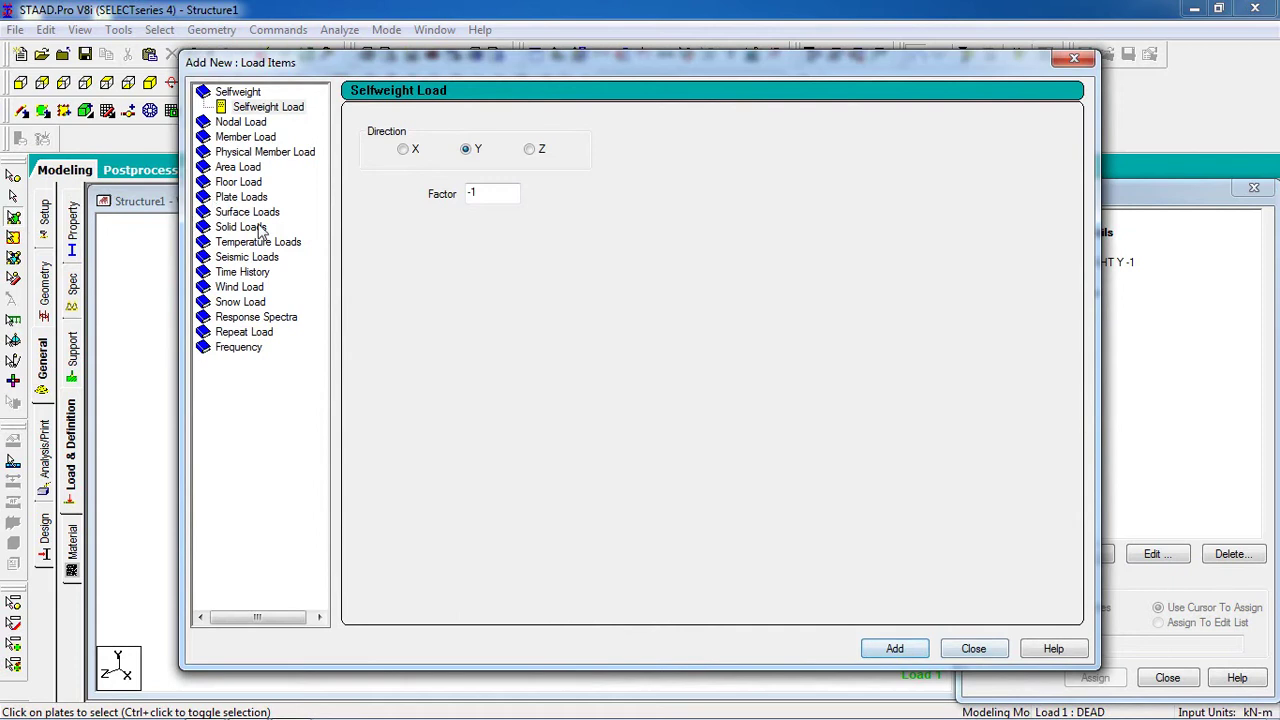
Add a full-plate pressure of 1 kN/m2 in the local Z direction to the DEAD load case.
left_click(242, 197)
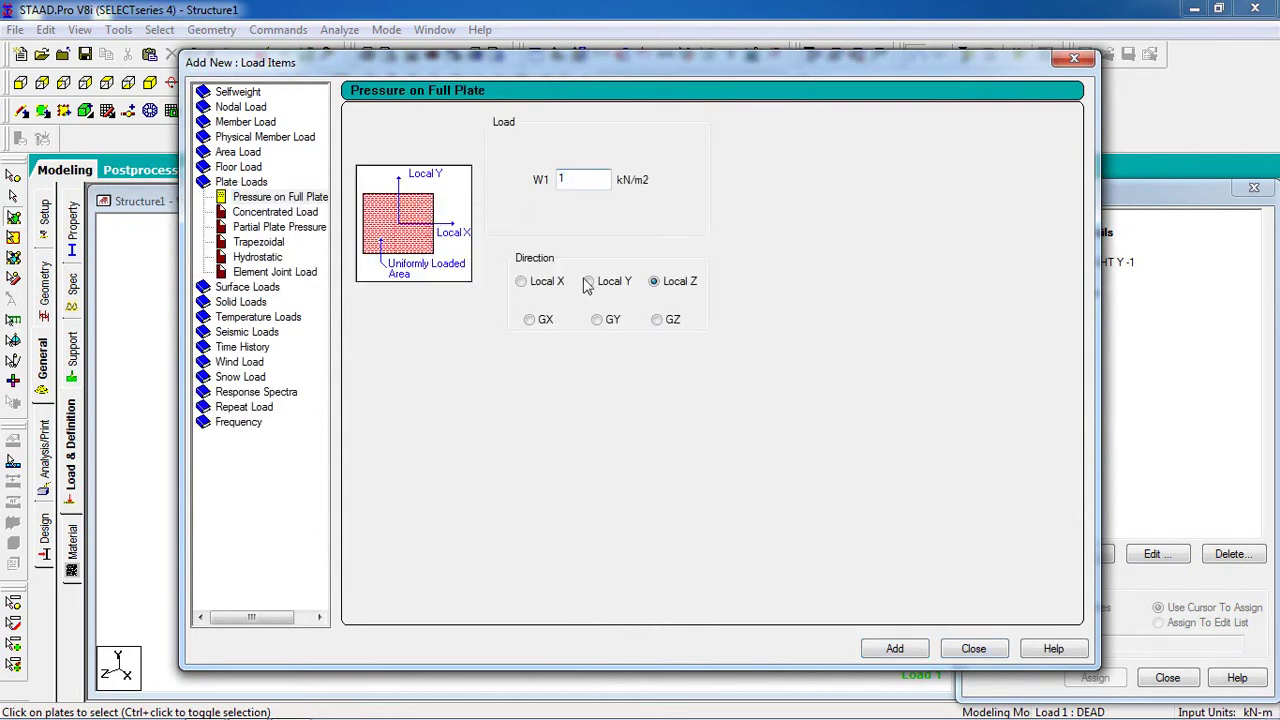
type("1")
left_click(893, 648)
left_click(973, 648)
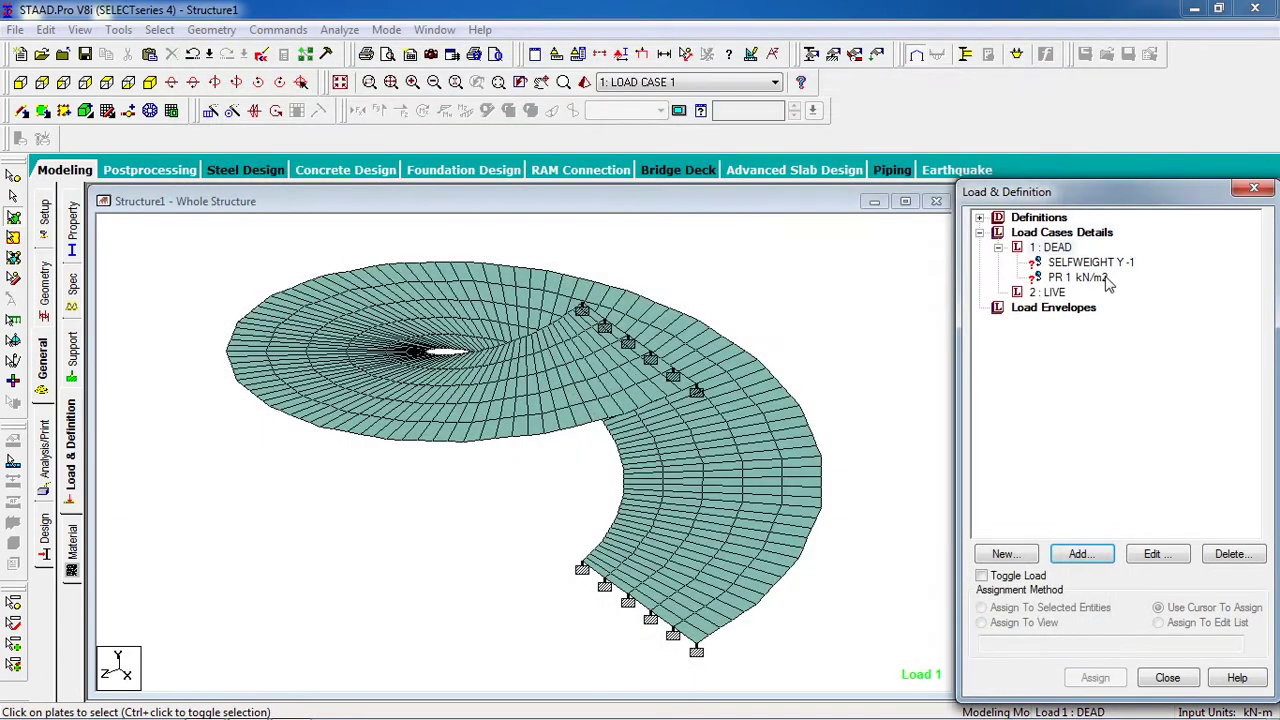
Assign the DEAD case's selfweight load to the whole staircase with the Assign To View method.
left_click(1100, 263)
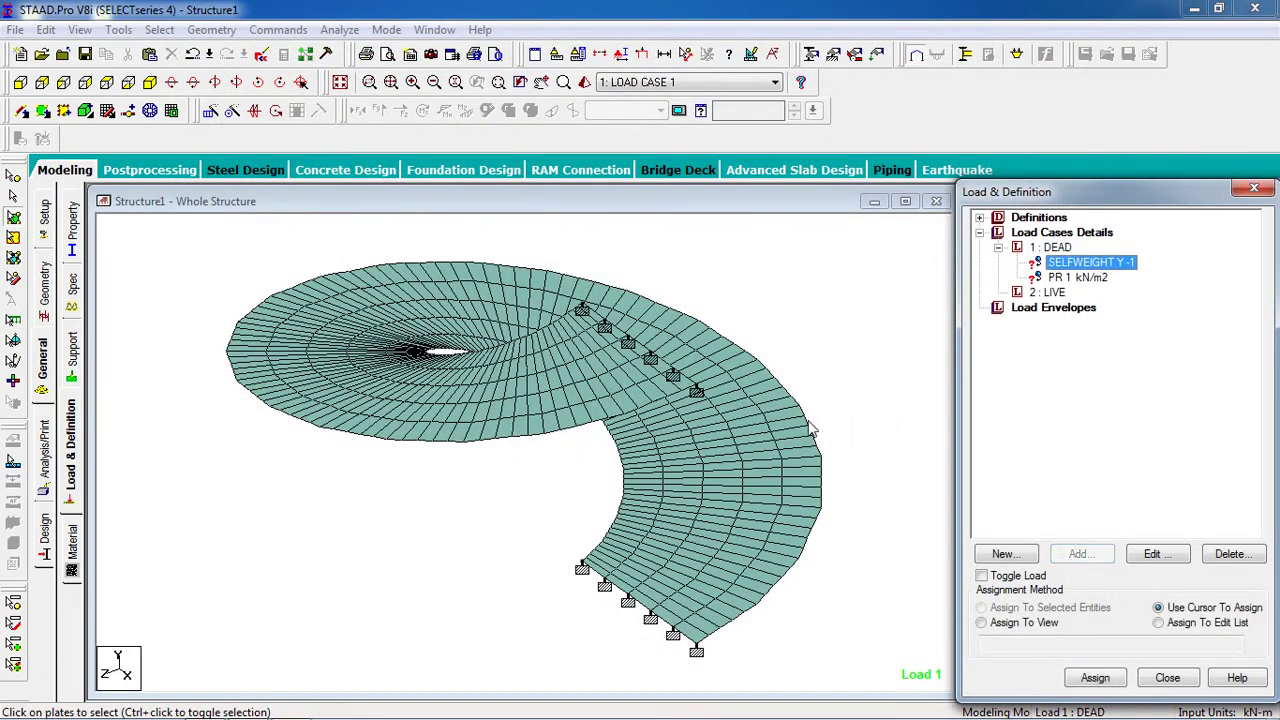
left_click(840, 475)
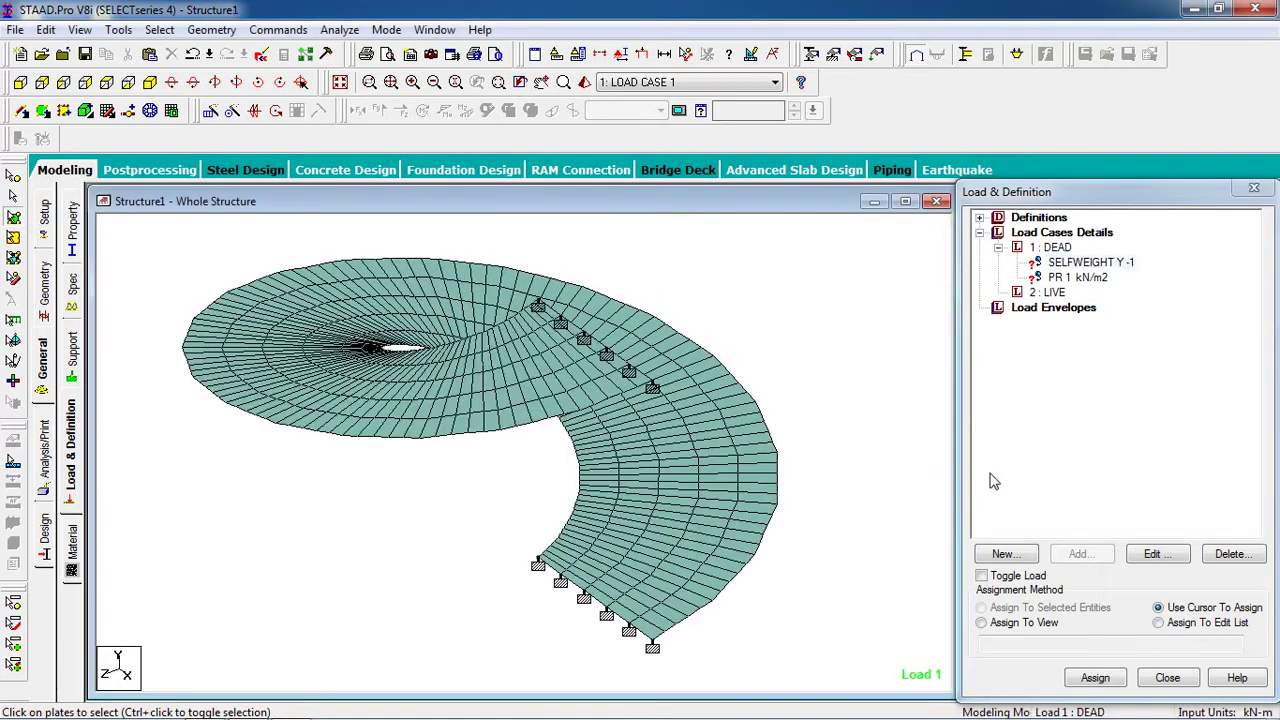
left_click(1092, 264)
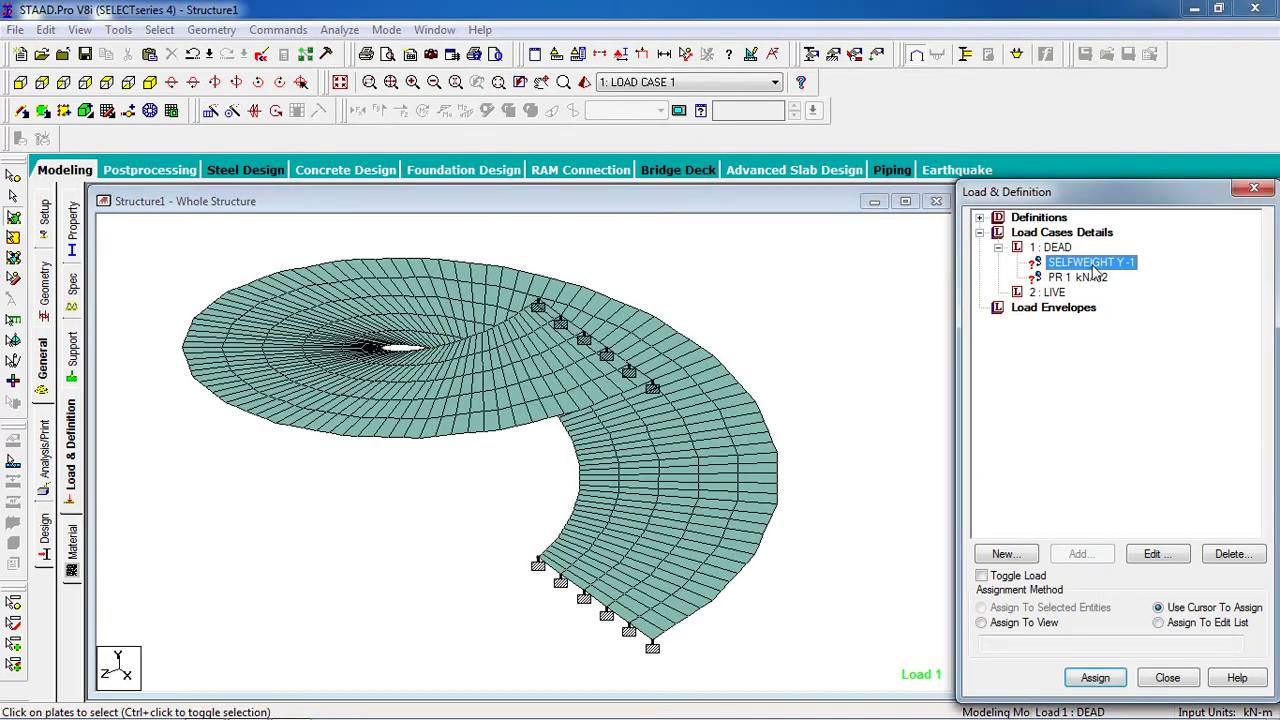
left_click(1010, 624)
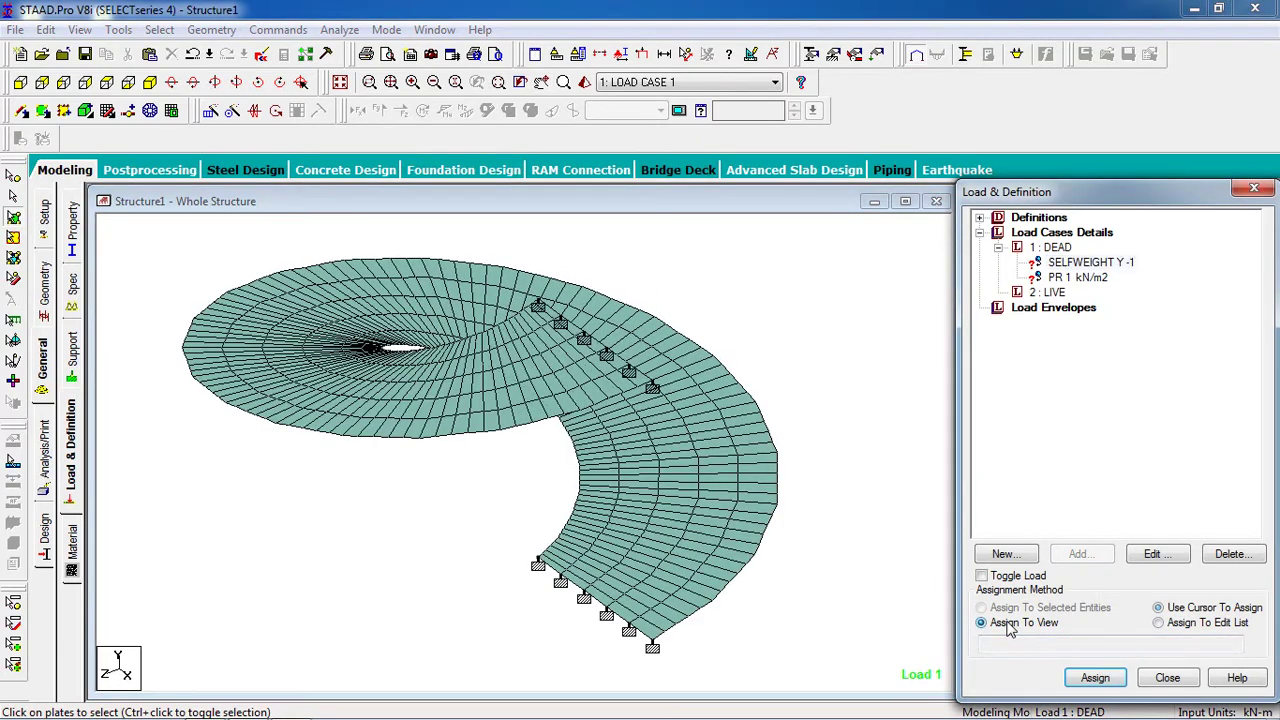
left_click(1085, 679)
left_click(1136, 490)
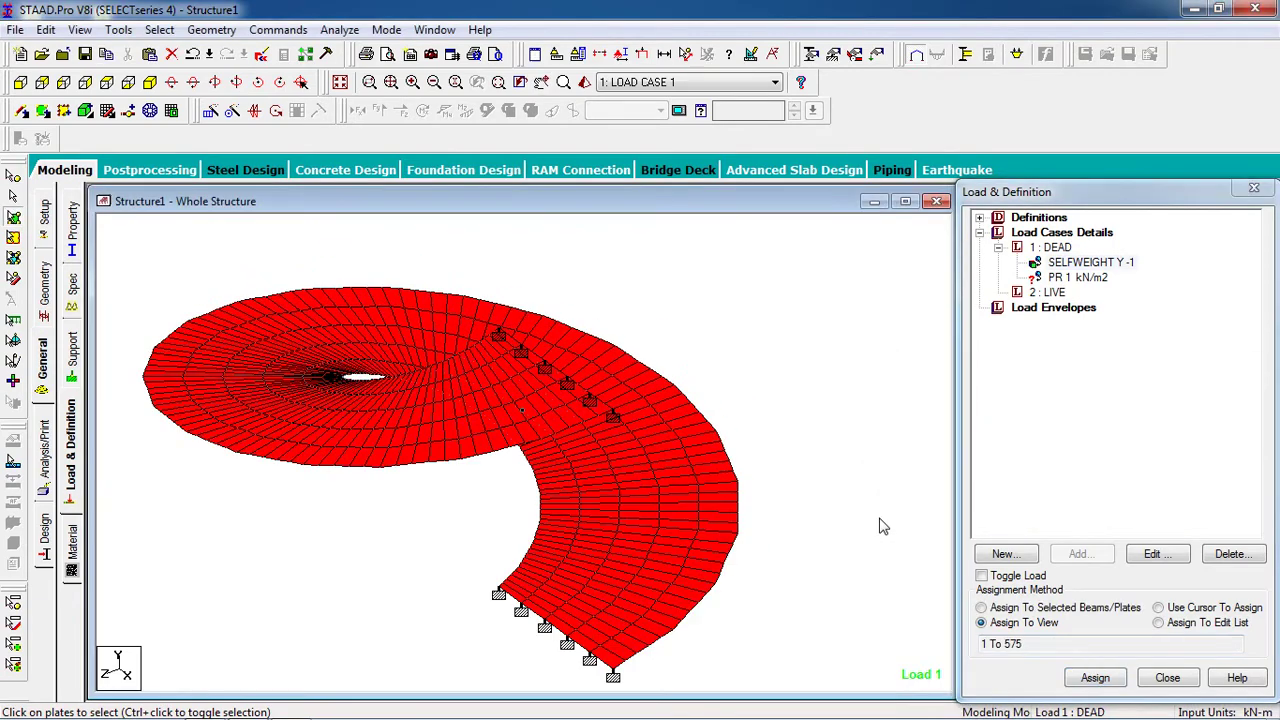
Assign the DEAD case's 1 kN/m2 plate pressure to all plates in the view.
left_click(1062, 279)
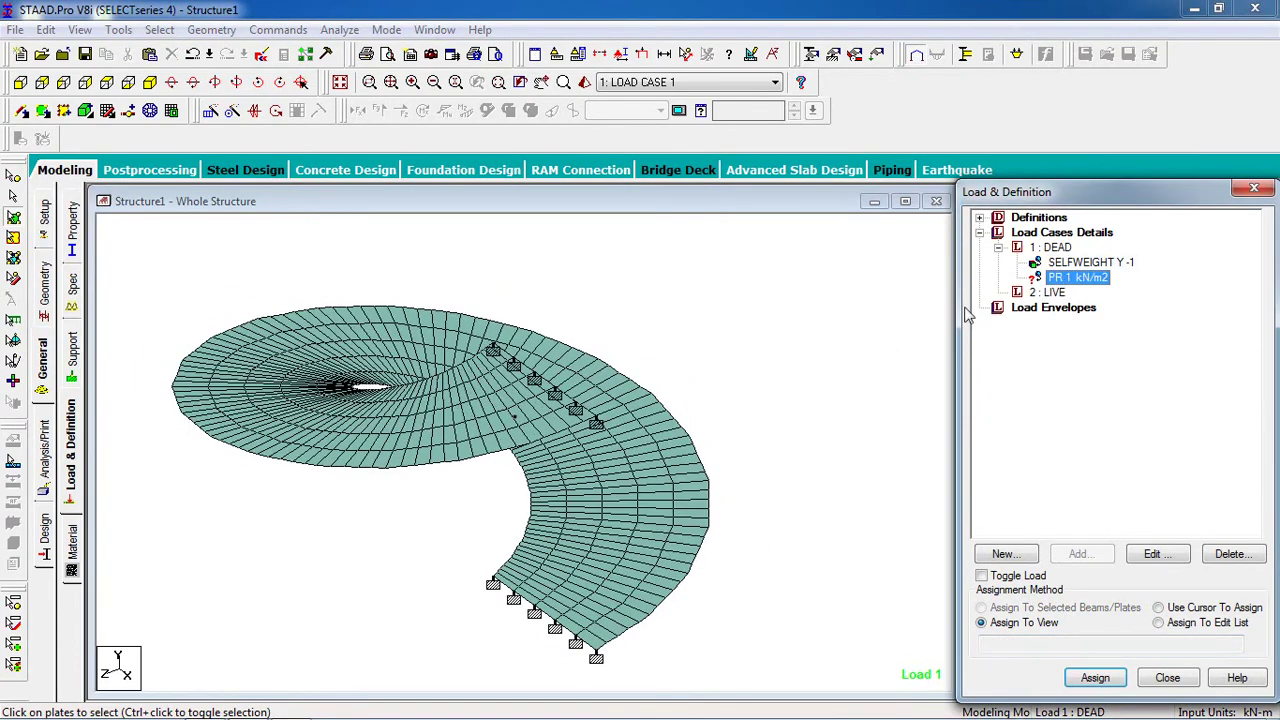
left_click(1095, 678)
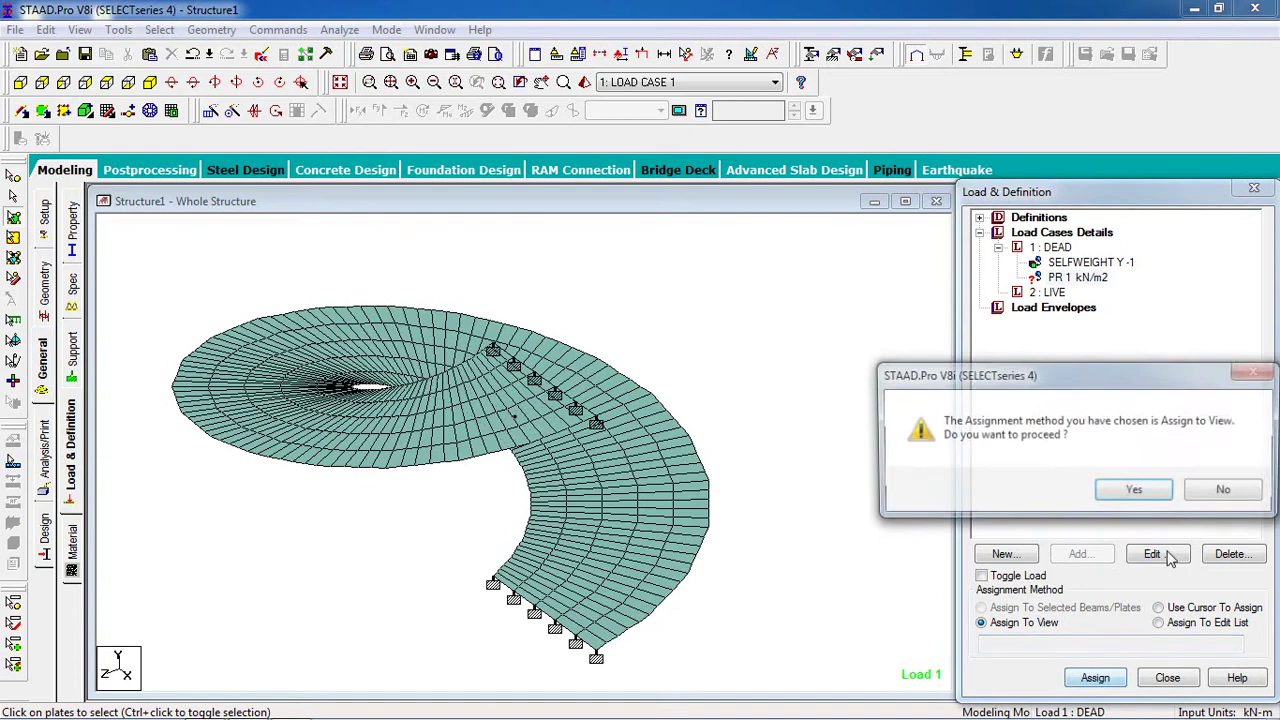
left_click(1136, 490)
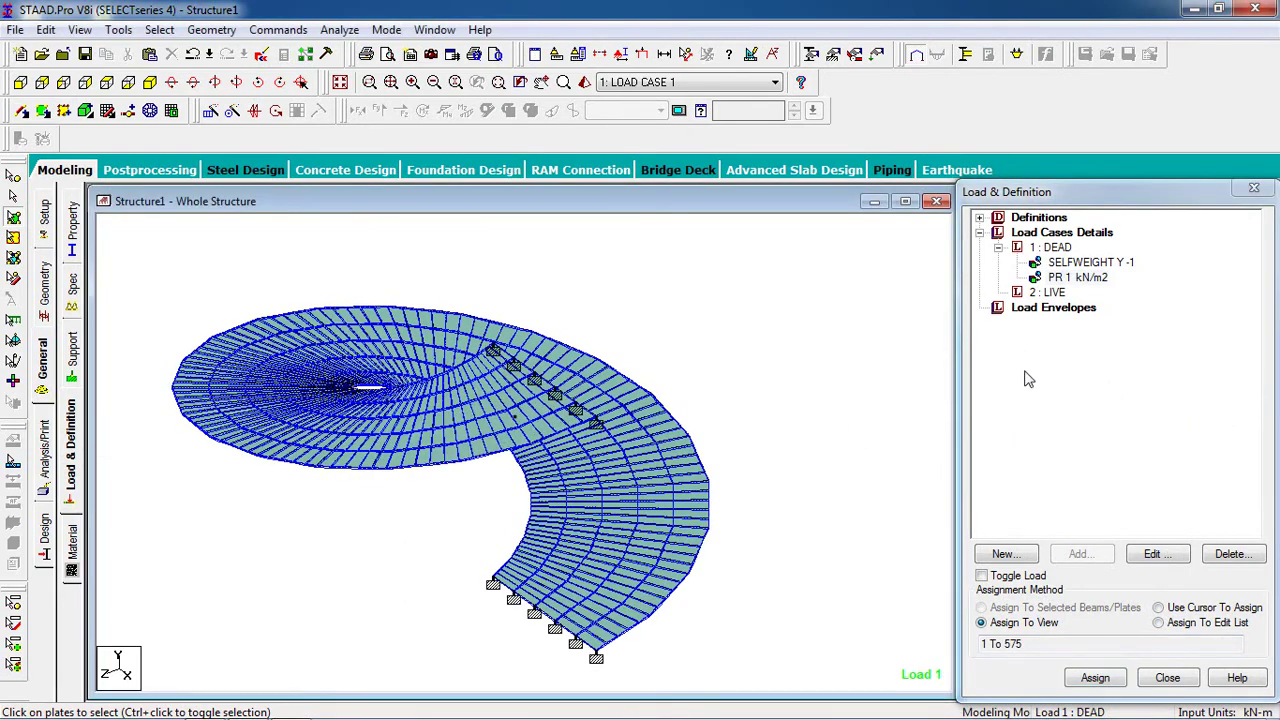
Add a full-plate pressure of 1 kN/m2 in local Z to the LIVE load case and assign it to all plates in the view.
left_click(1050, 292)
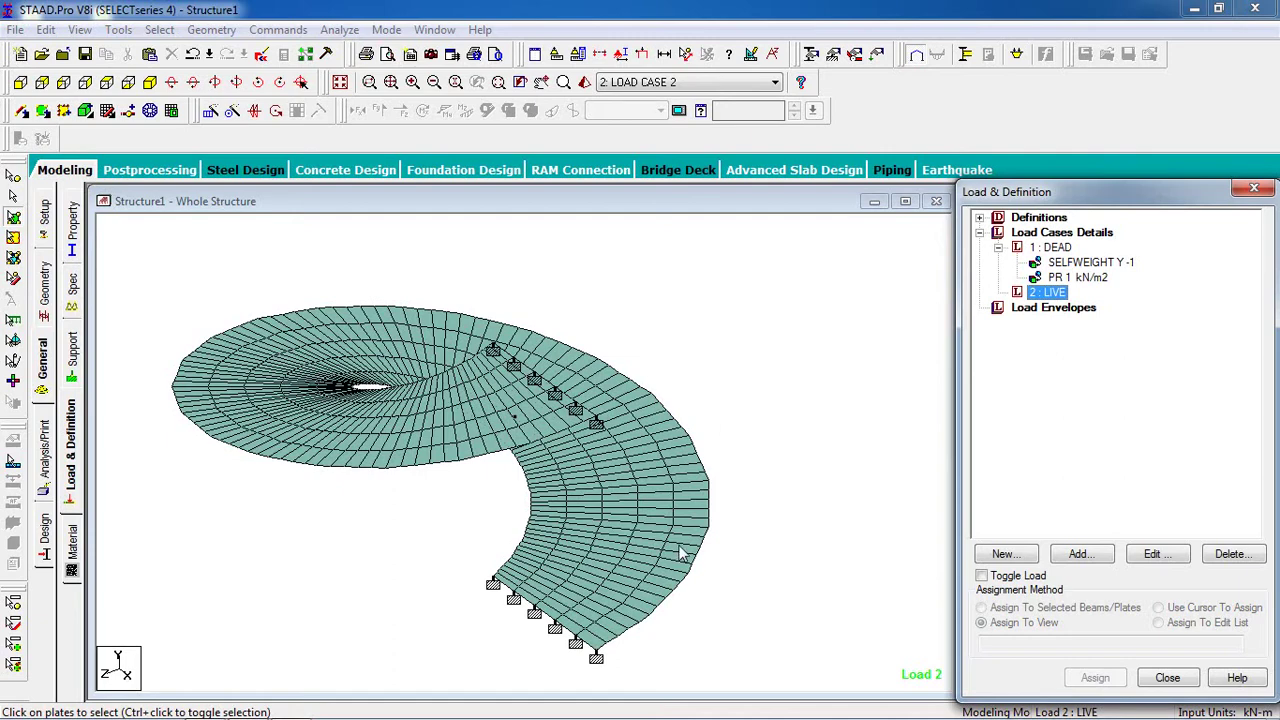
left_click(1087, 553)
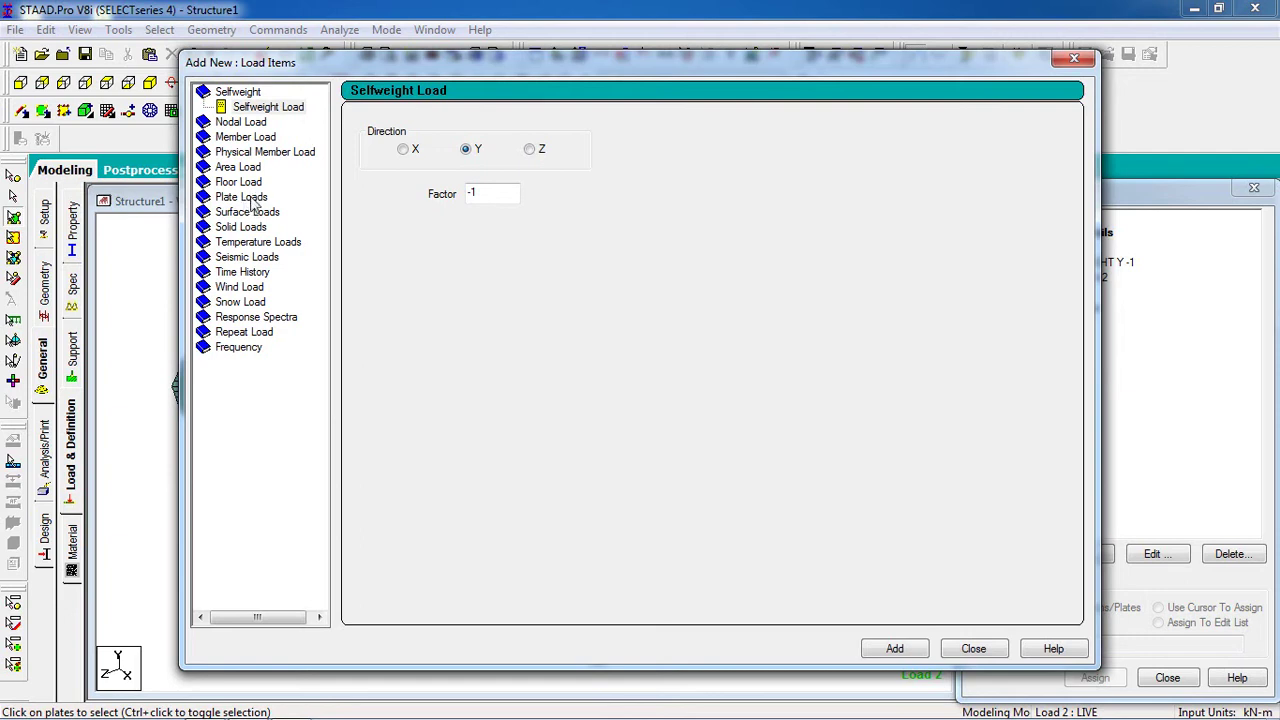
left_click(253, 199)
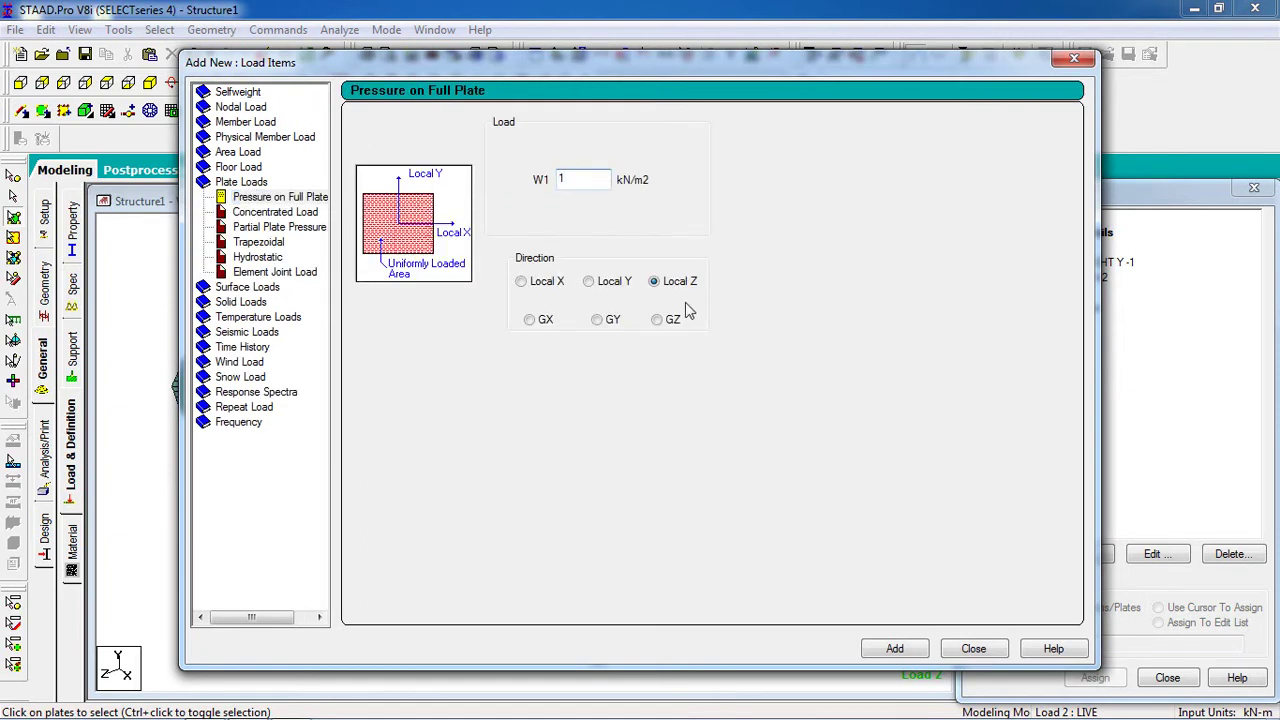
left_click(894, 648)
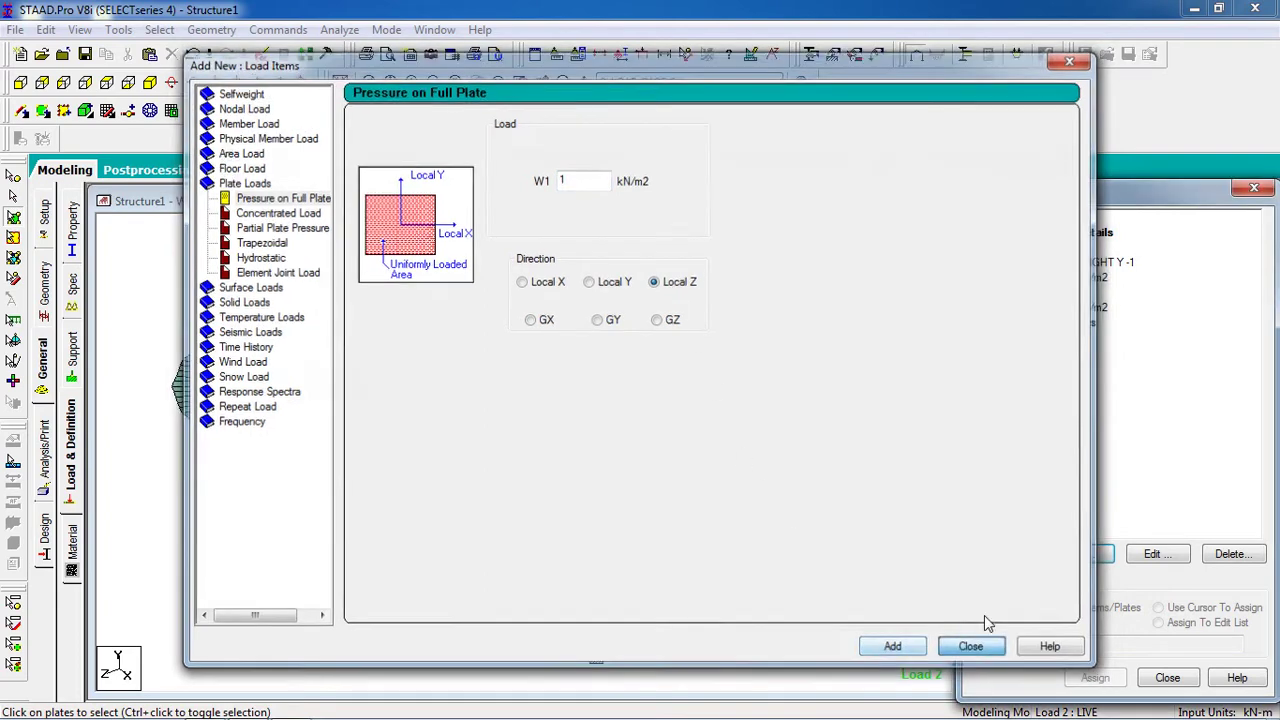
left_click(973, 648)
left_click(1095, 677)
left_click(1135, 491)
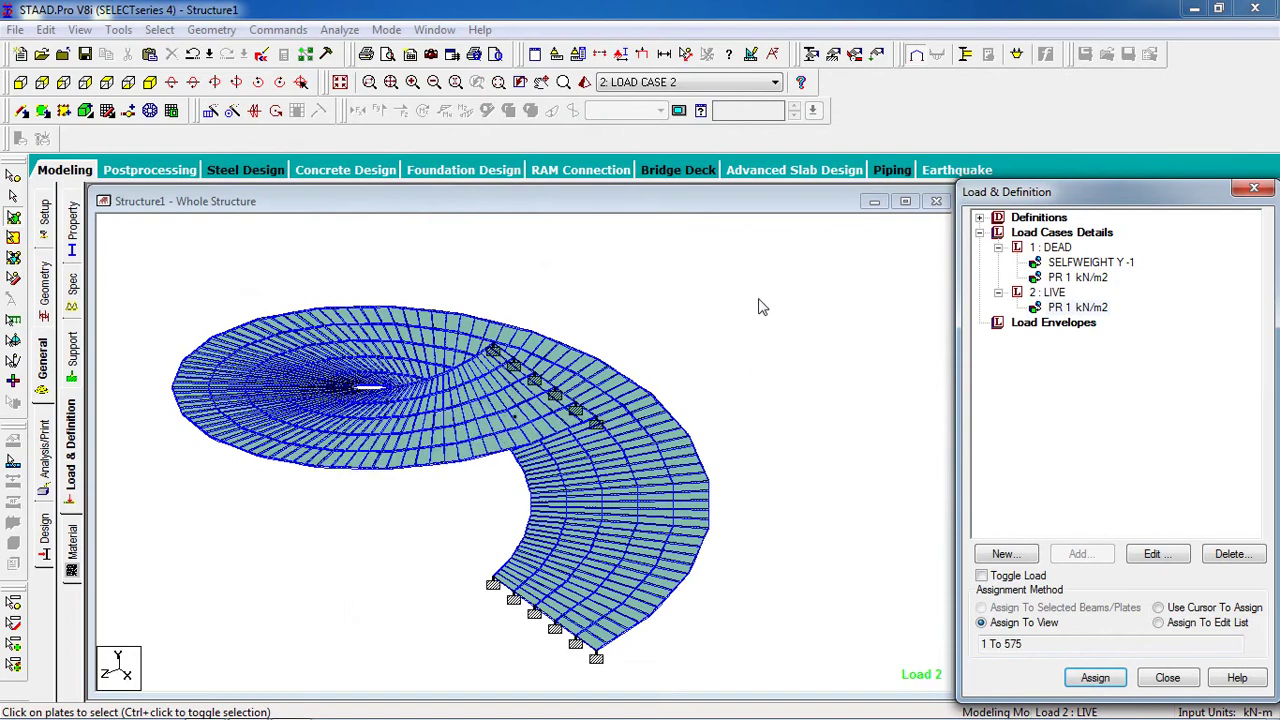
Set the pressure load display scale to 0.002 N/mm2 per m and apply it to the staircase diagram.
left_click(757, 55)
left_click(740, 151)
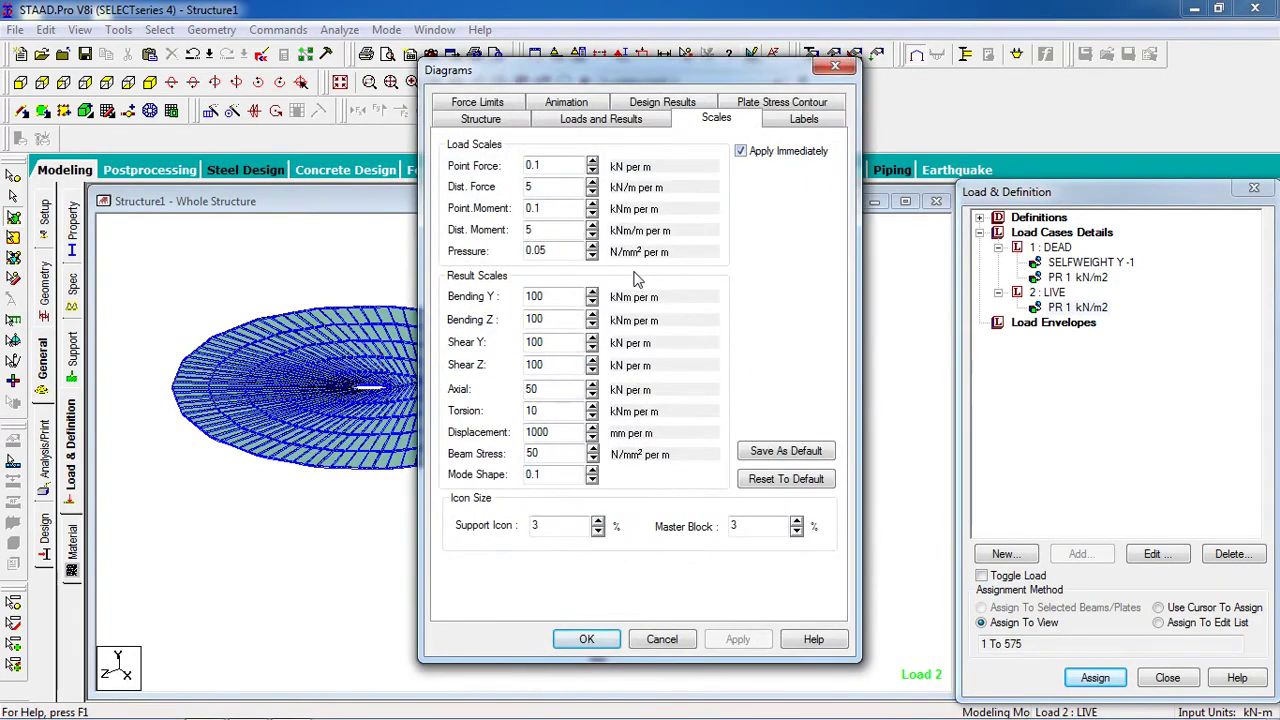
left_click(592, 256)
left_click(592, 256)
left_click(592, 256)
left_click(592, 256)
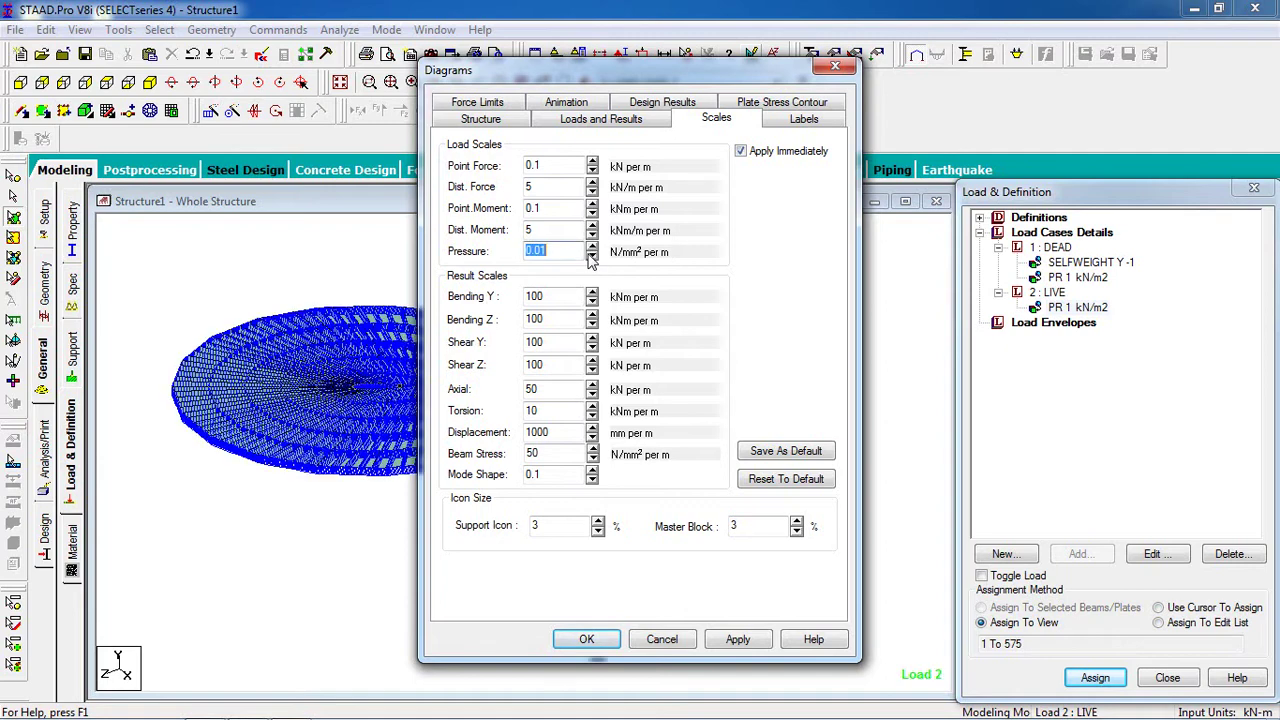
left_click(592, 256)
left_click(592, 256)
left_click(592, 256)
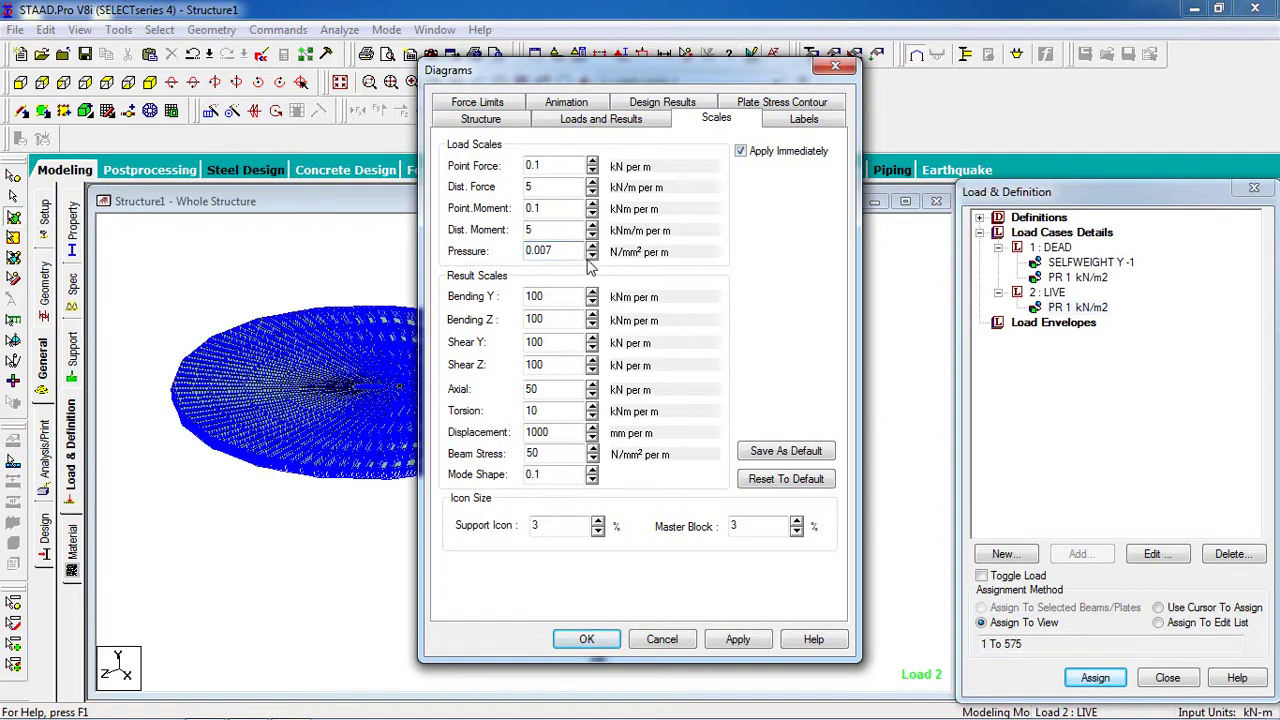
left_click(592, 256)
left_click(592, 256)
left_click(592, 256)
left_click(592, 256)
left_click(592, 256)
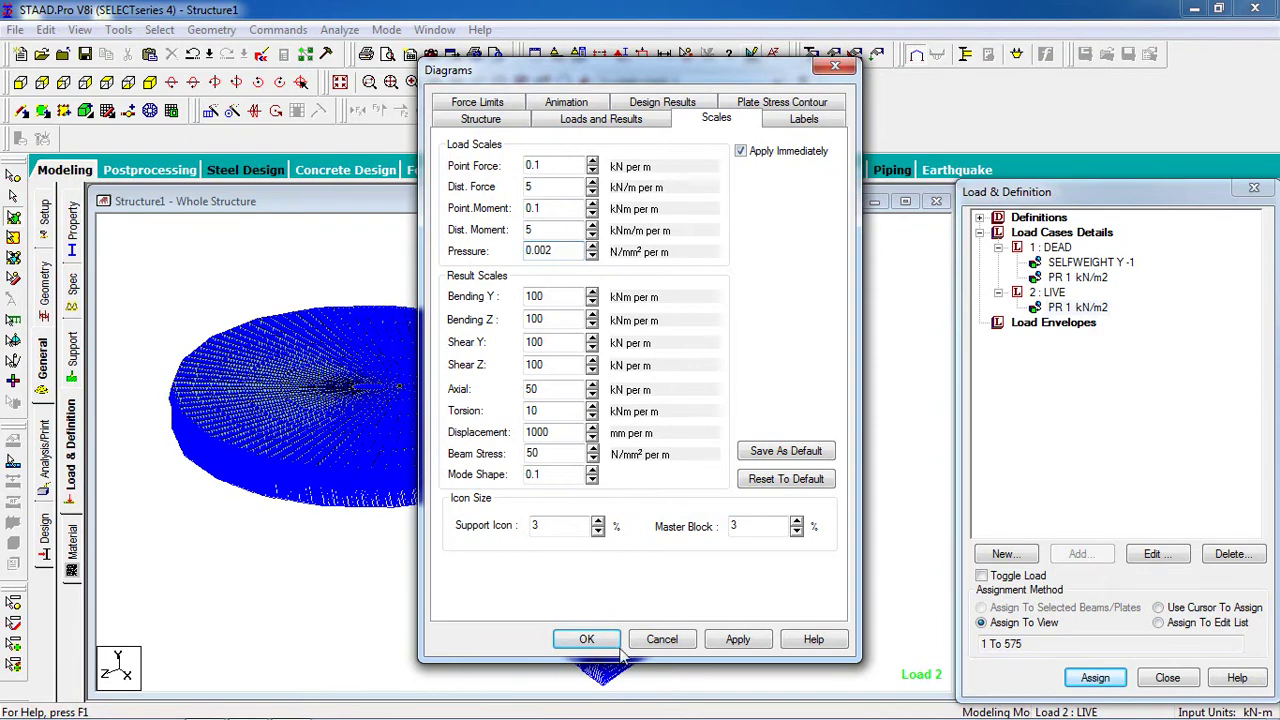
left_click(737, 639)
left_click(586, 639)
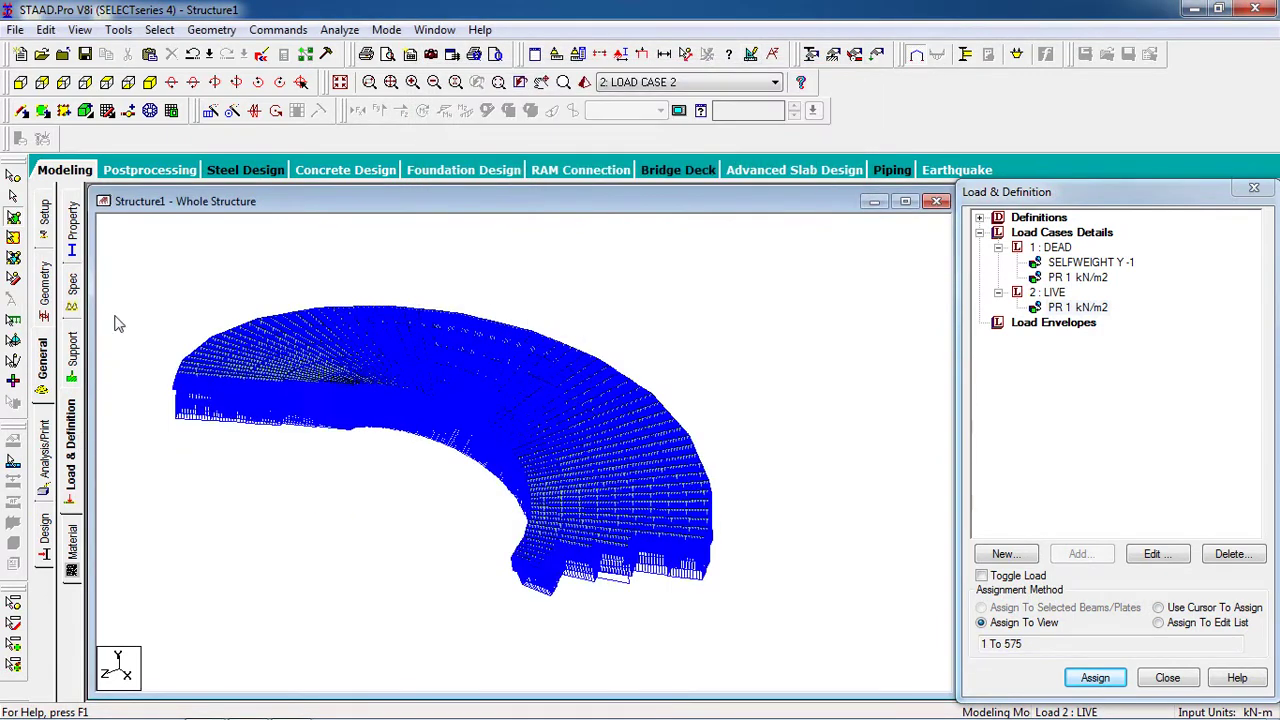
Change the DEAD case's full-plate pressure to -1 kN/m2 in local Z.
left_click(21, 83)
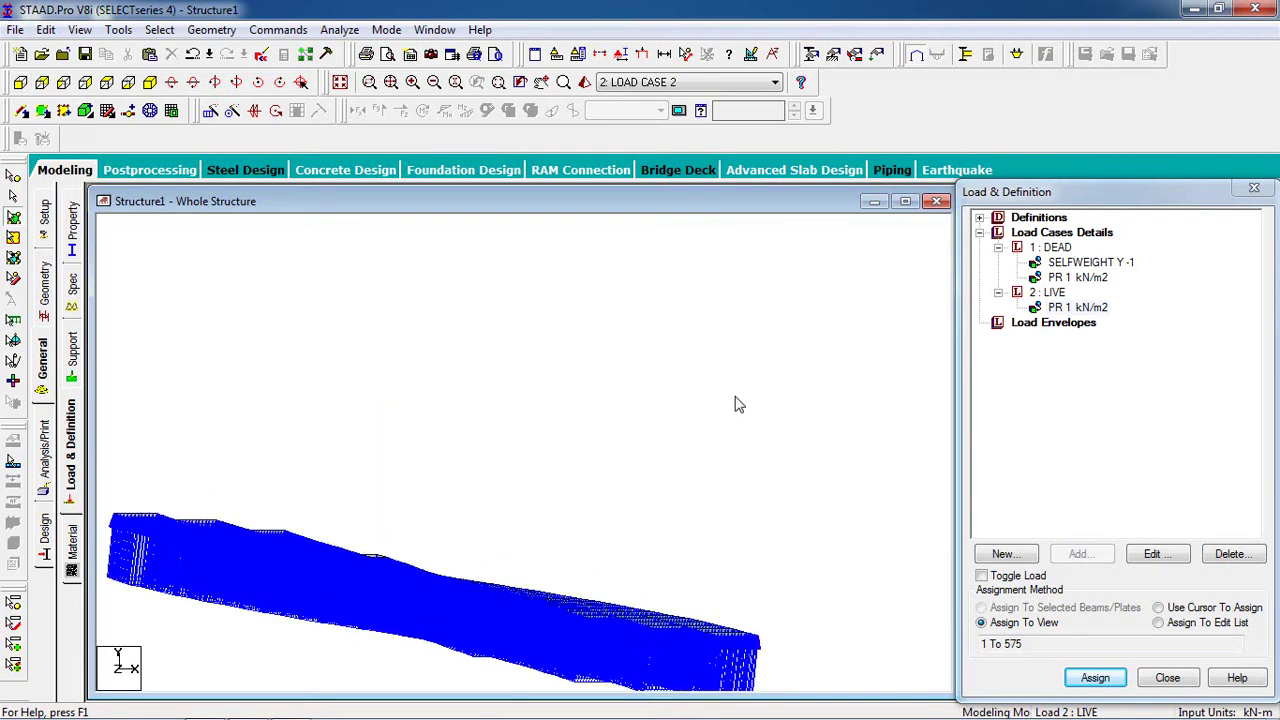
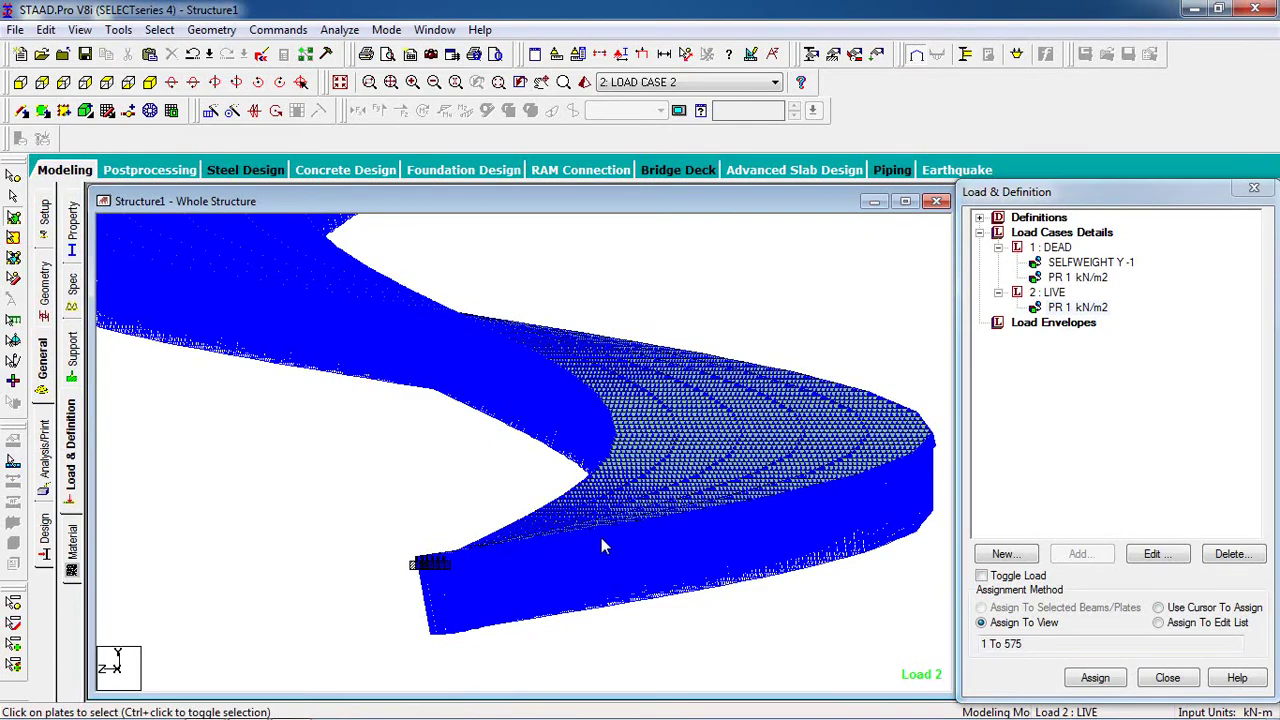
double_click(1064, 278)
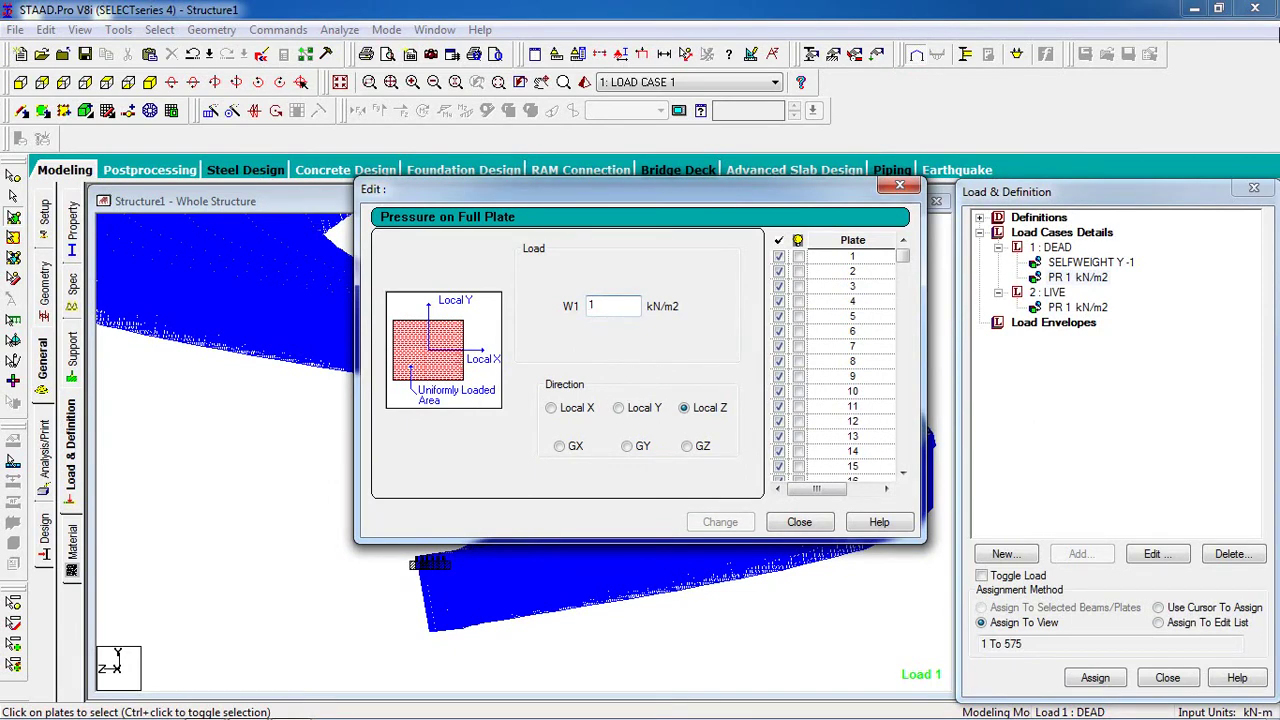
type("-")
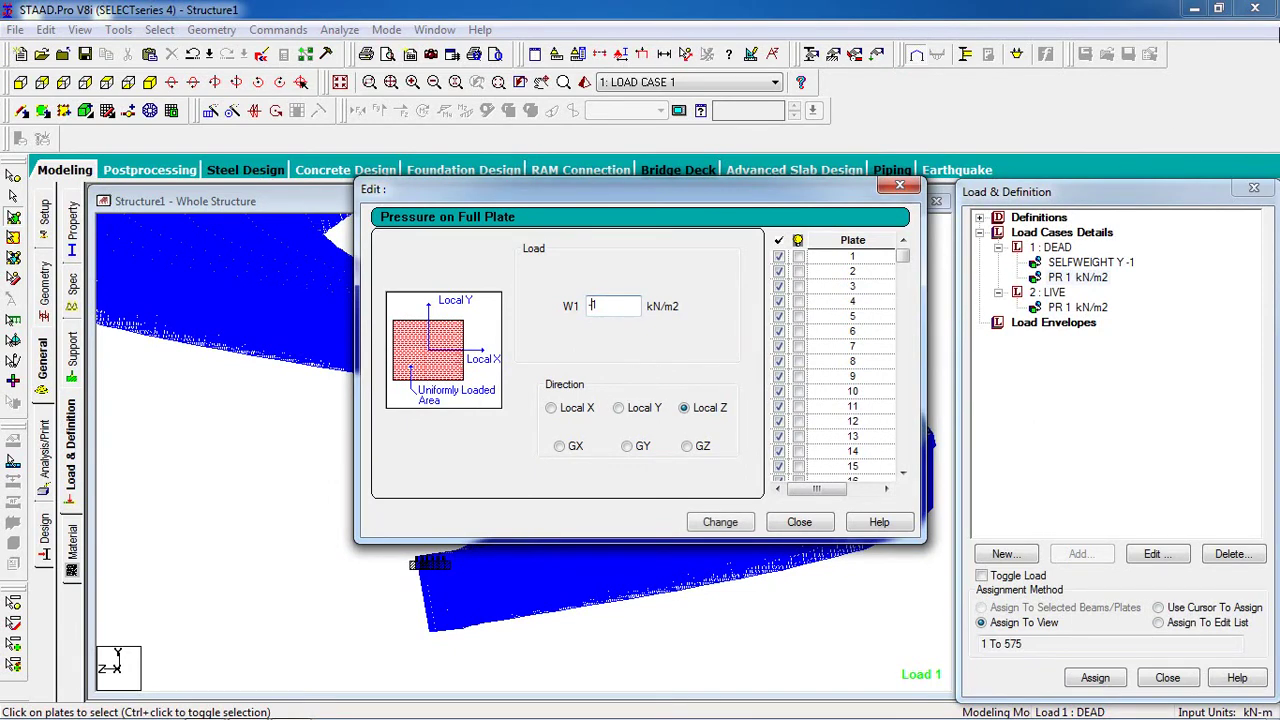
left_click(720, 522)
left_click(799, 522)
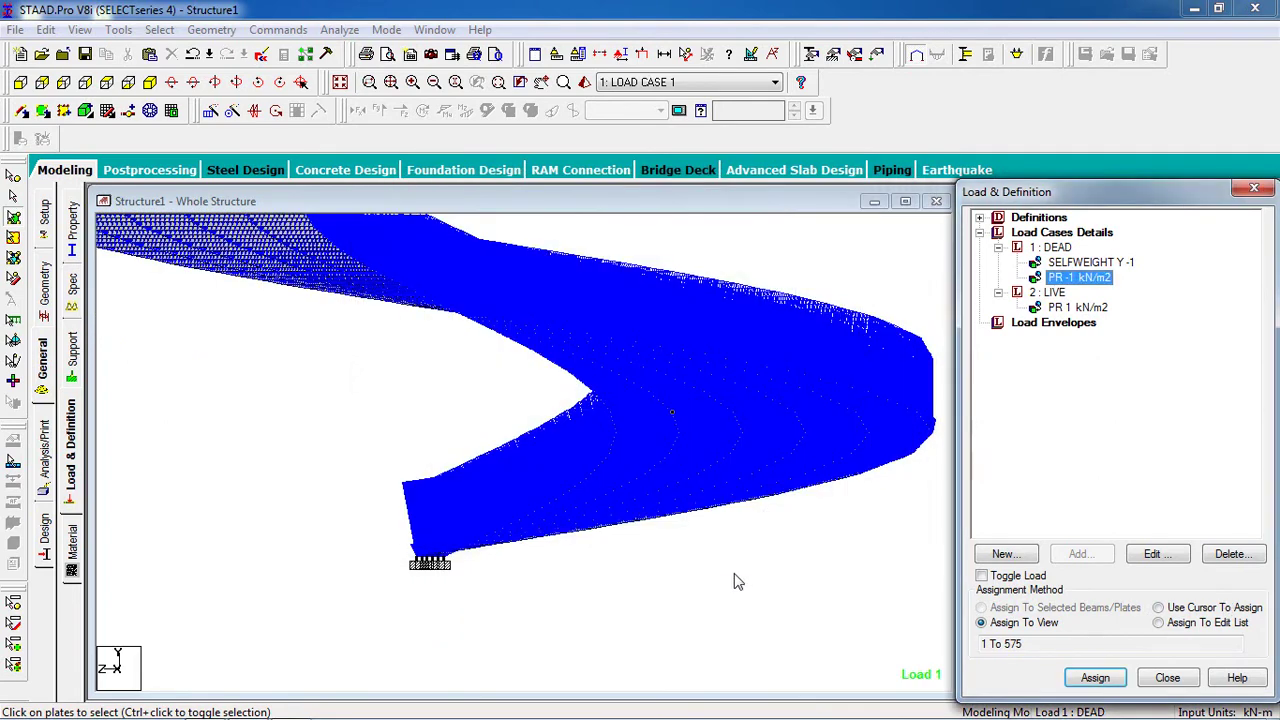
Check the direction of the DEAD pressure arrows and change the LIVE case's full-plate pressure to -1 kN/m2 in local Z.
middle_click_drag(698, 600, 547, 628)
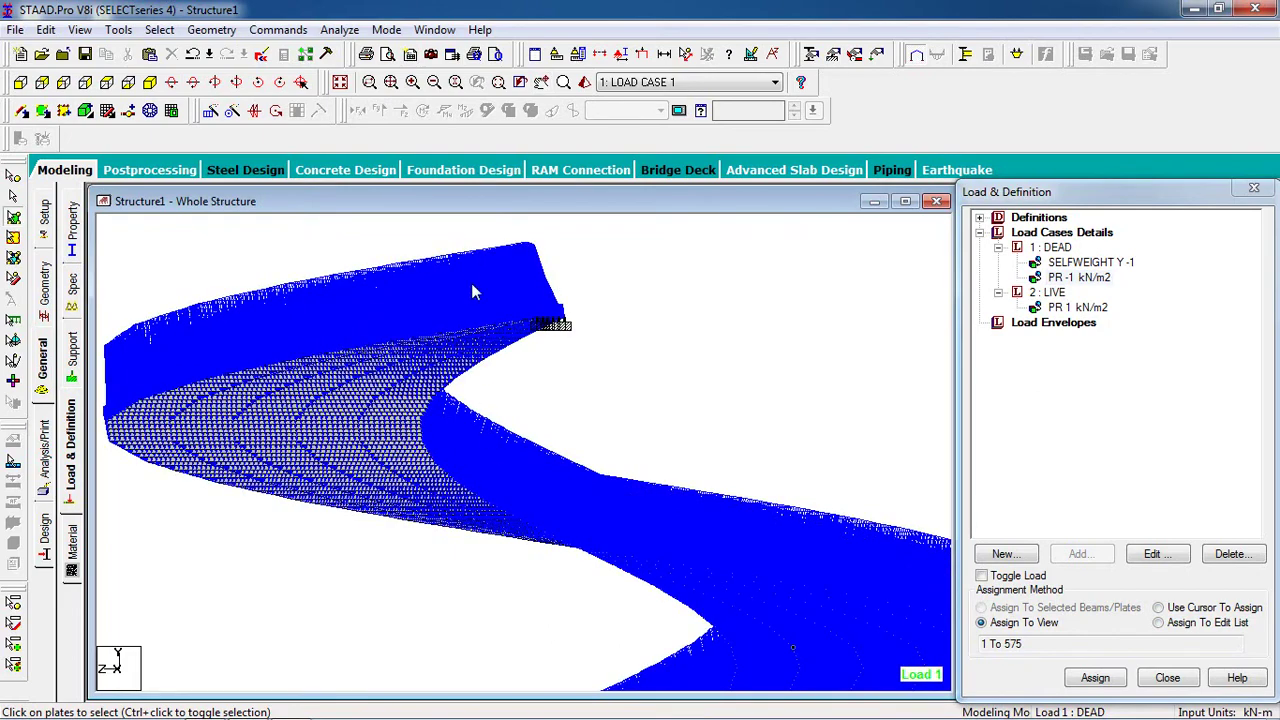
middle_click_drag(340, 594, 522, 672)
left_click(20, 82)
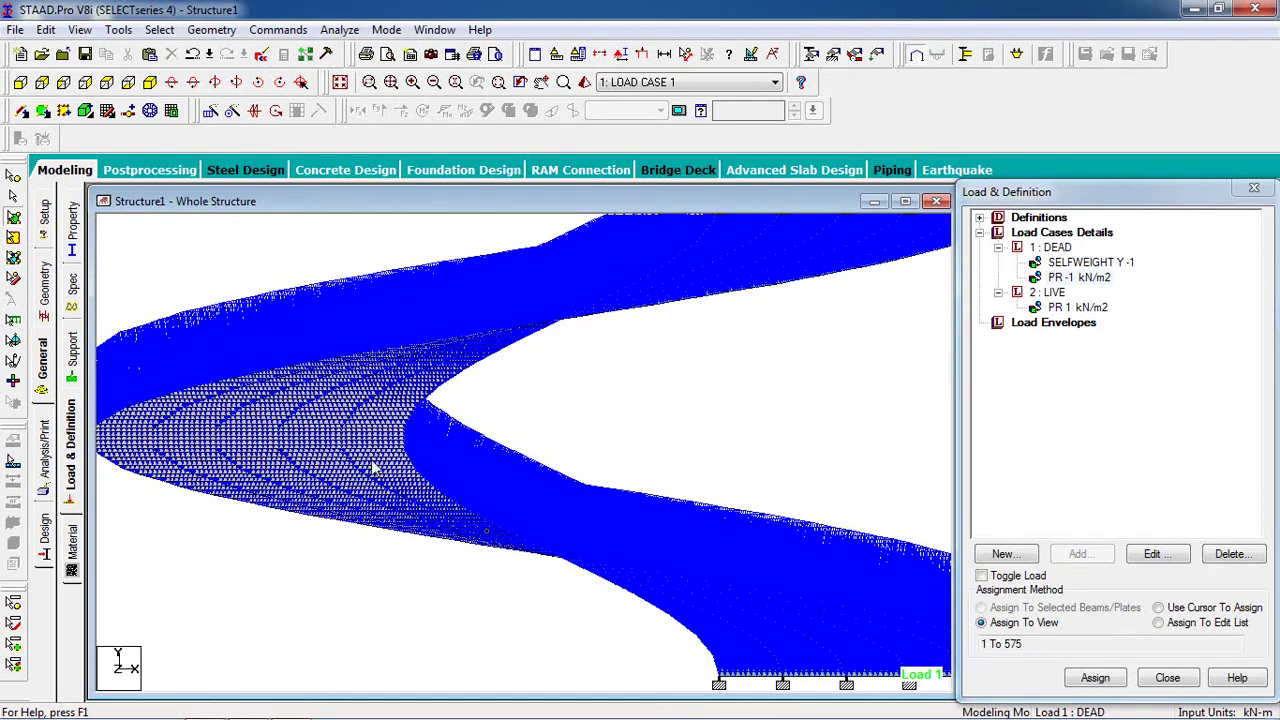
key("ctrl+Up")
key("ctrl+Up")
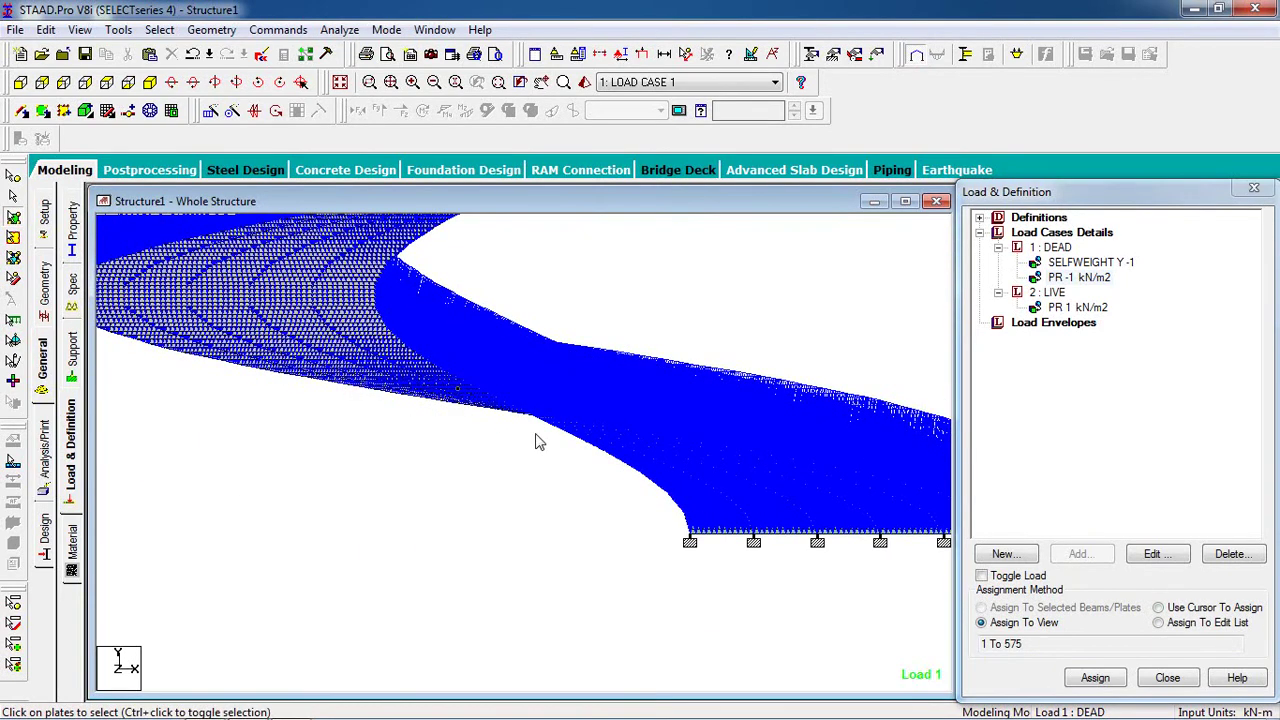
double_click(1052, 309)
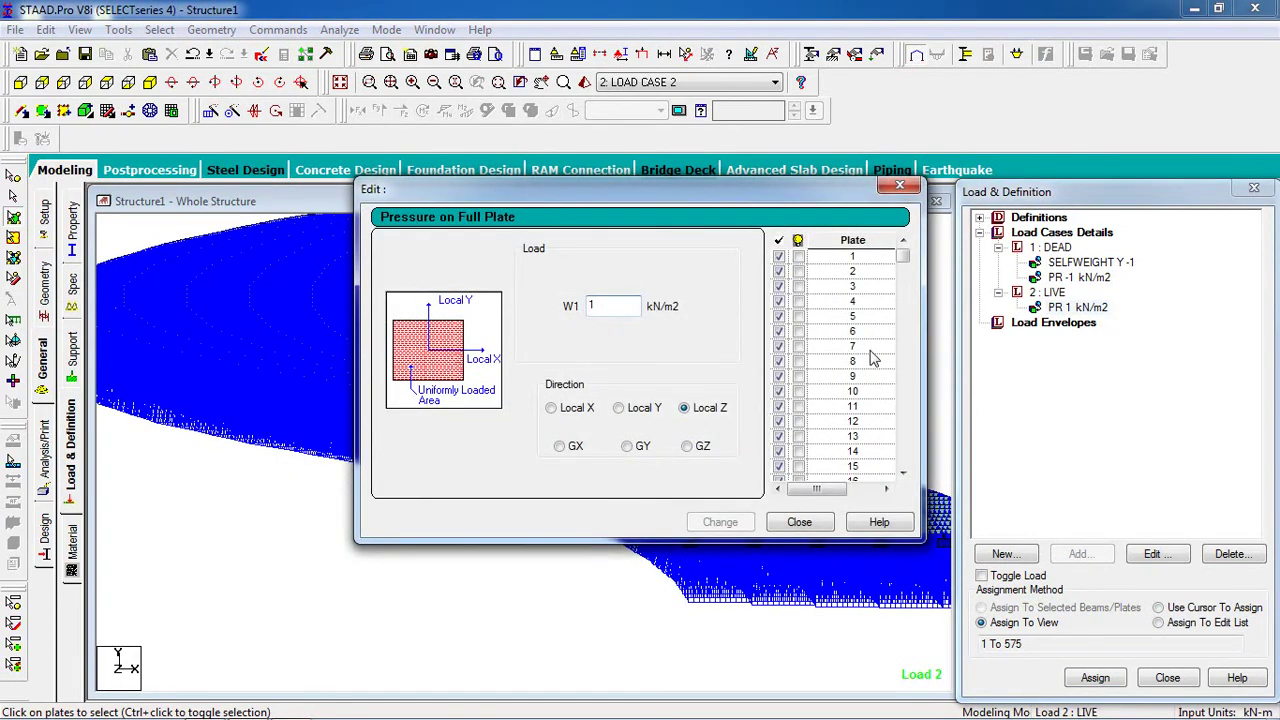
type("-")
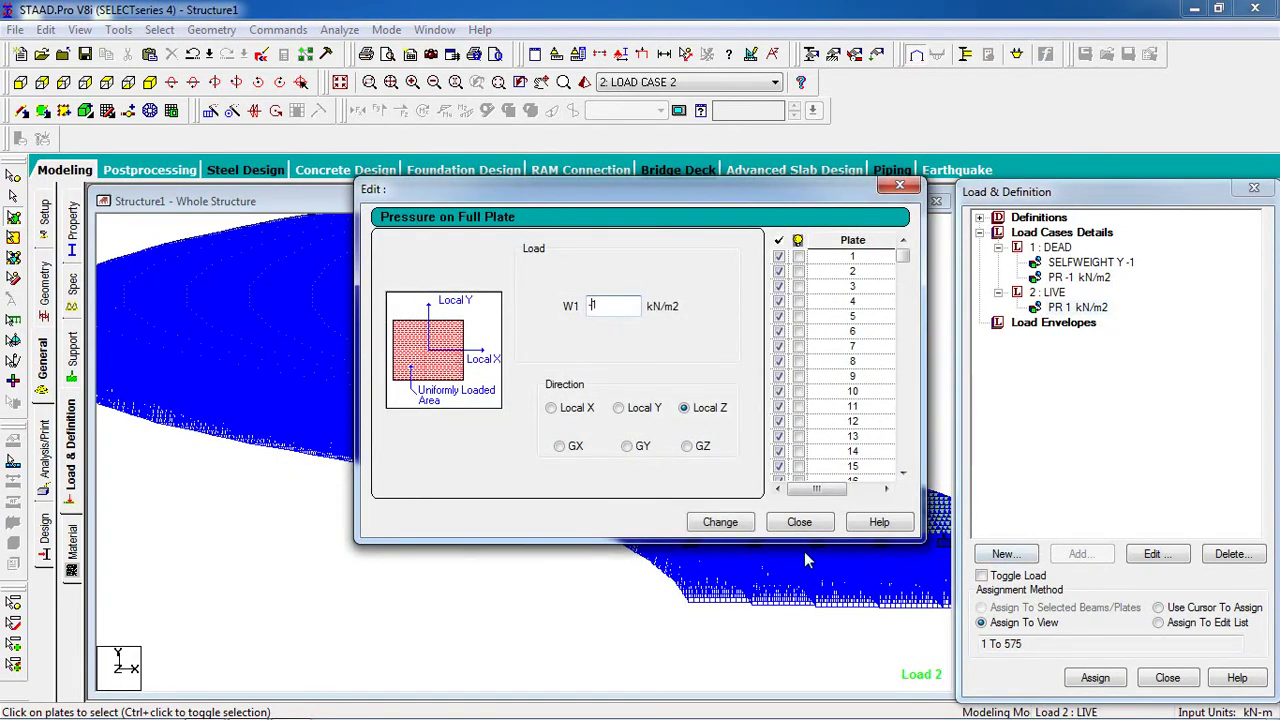
left_click(720, 522)
left_click(799, 522)
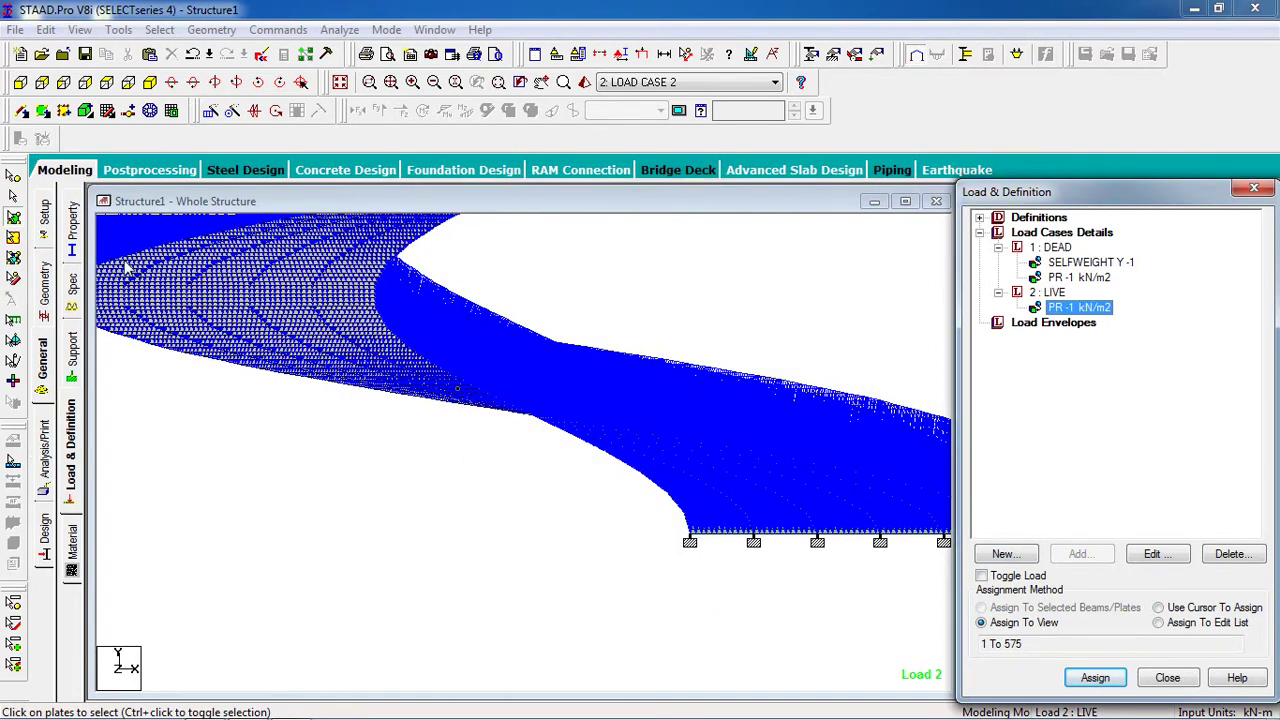
Add a Perform Analysis command to the staircase model.
left_click(272, 29)
mouse_move(428, 334)
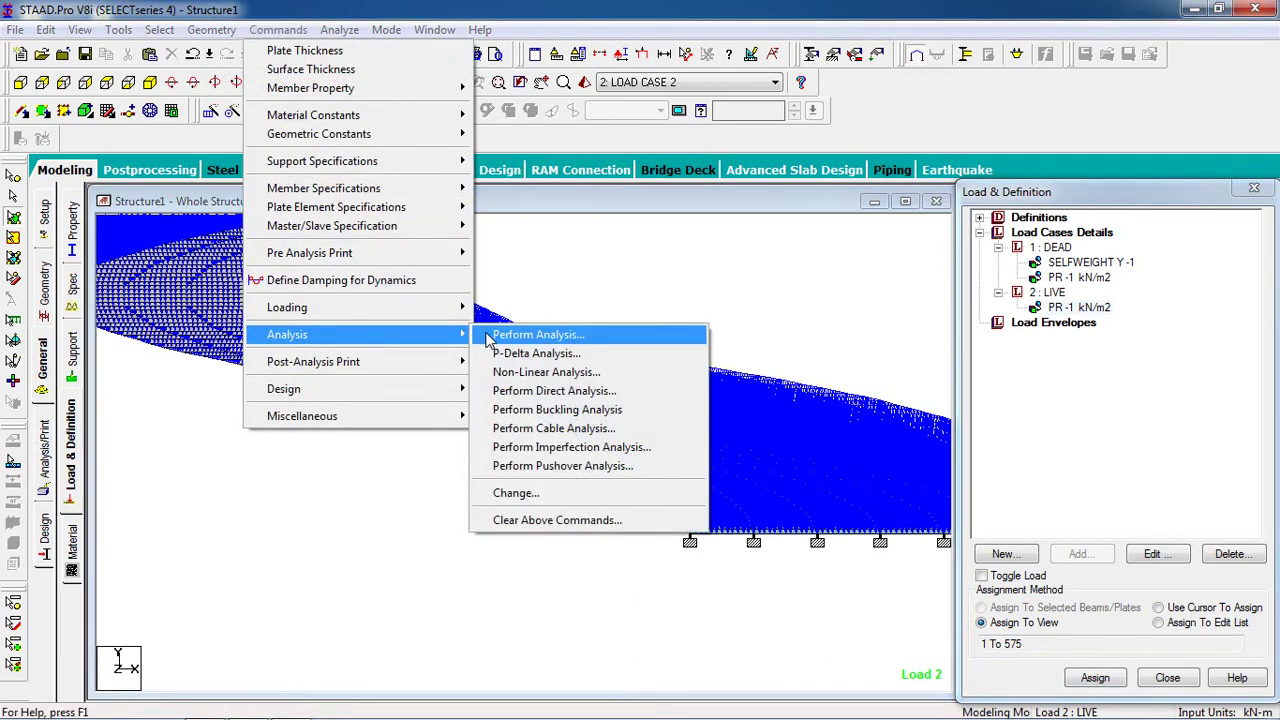
left_click(490, 338)
left_click(570, 472)
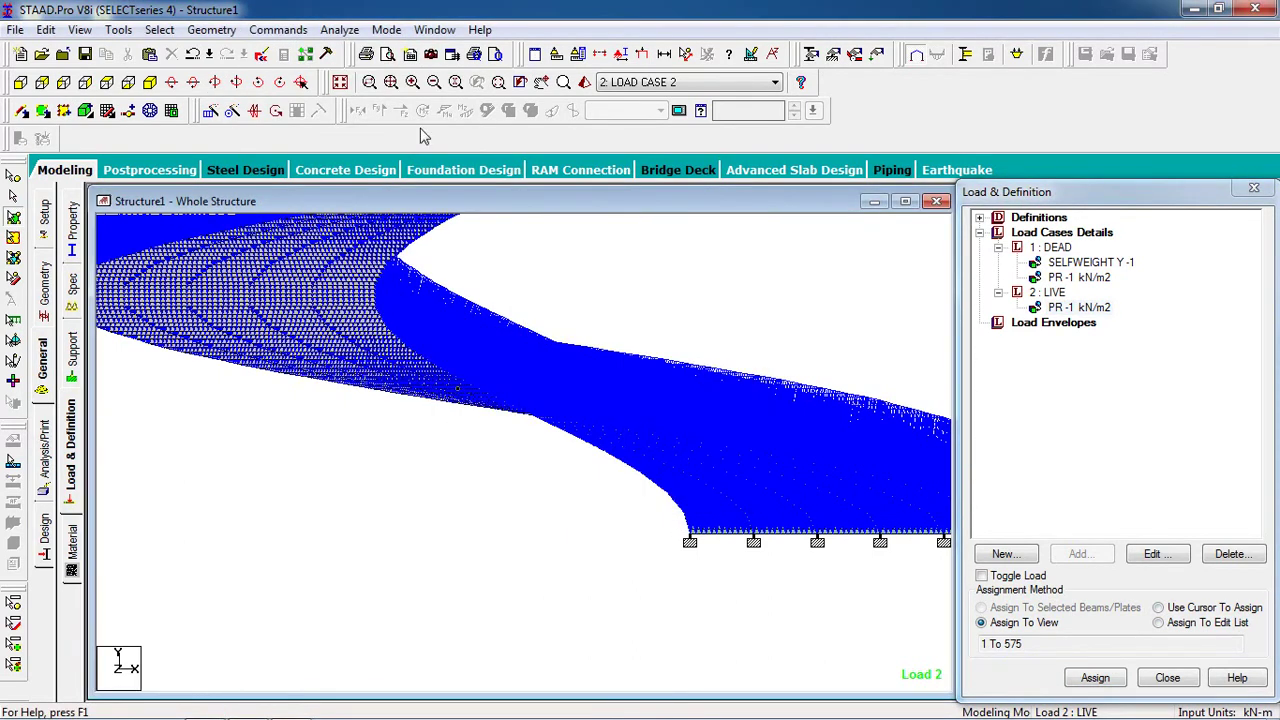
Run the analysis, saving the modified structure and accepting the replacement of its Repeat commands with expanded lists.
left_click(340, 30)
left_click(385, 55)
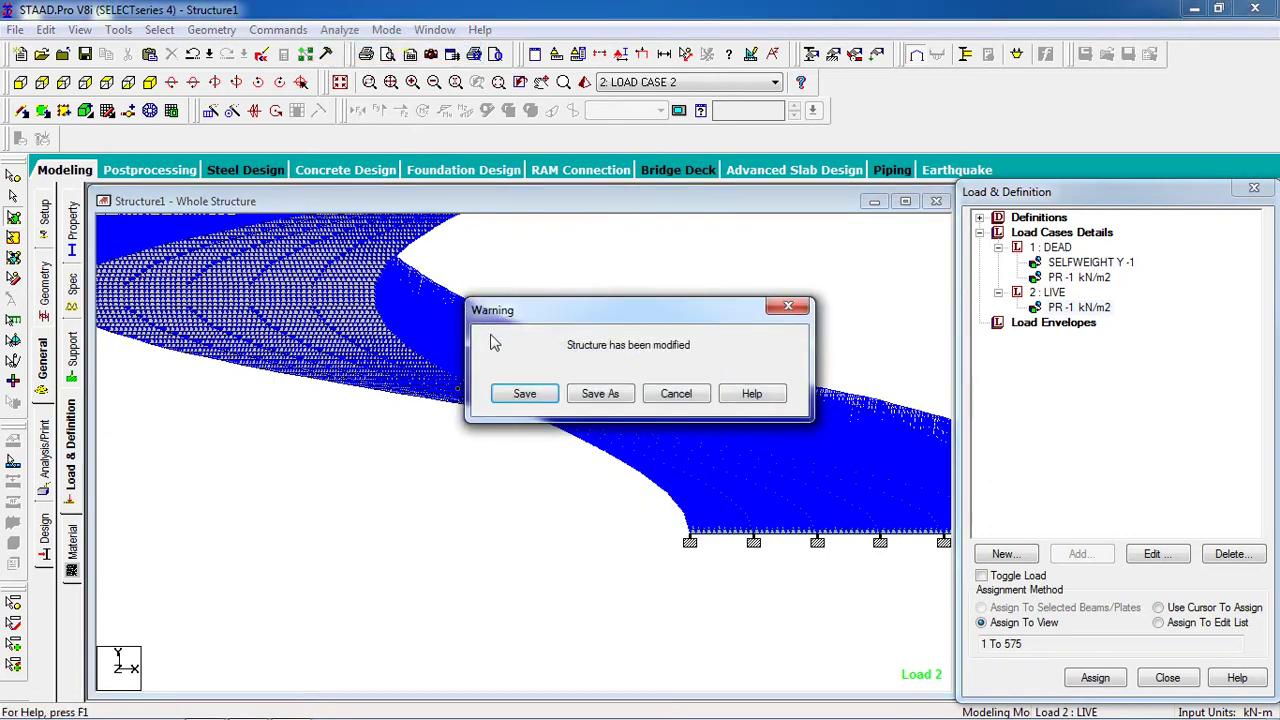
left_click(524, 393)
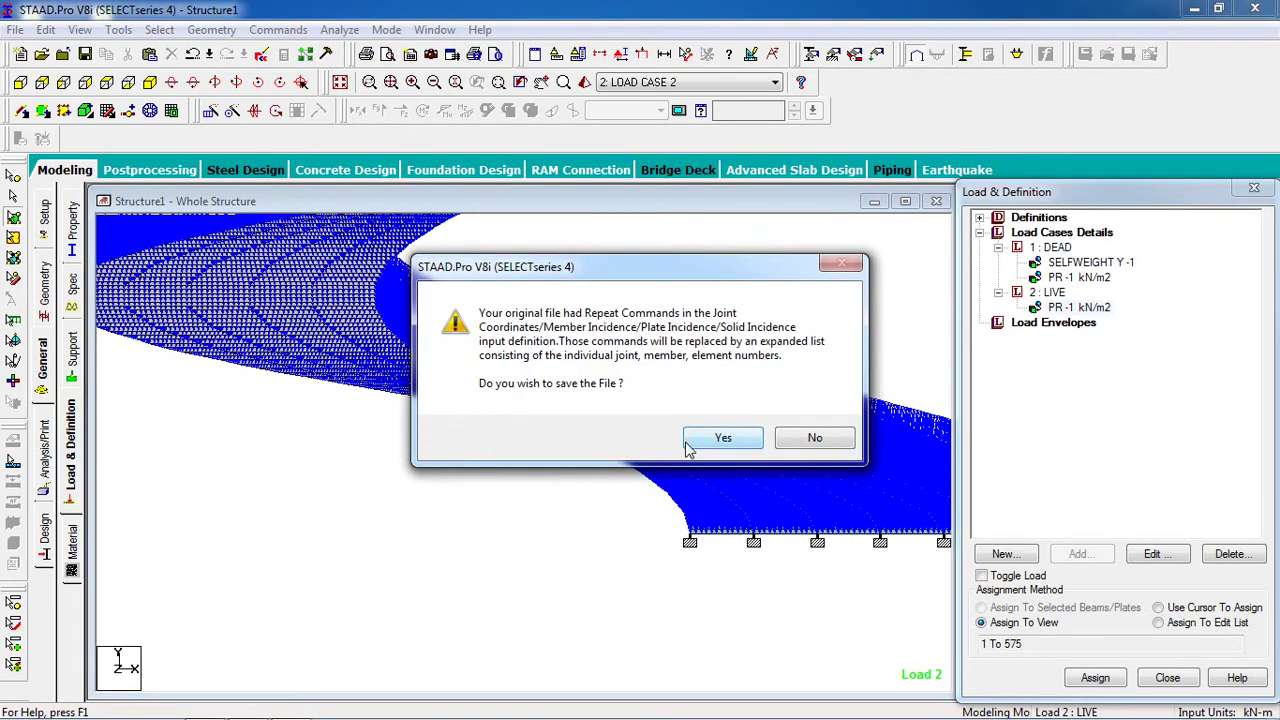
left_click(721, 438)
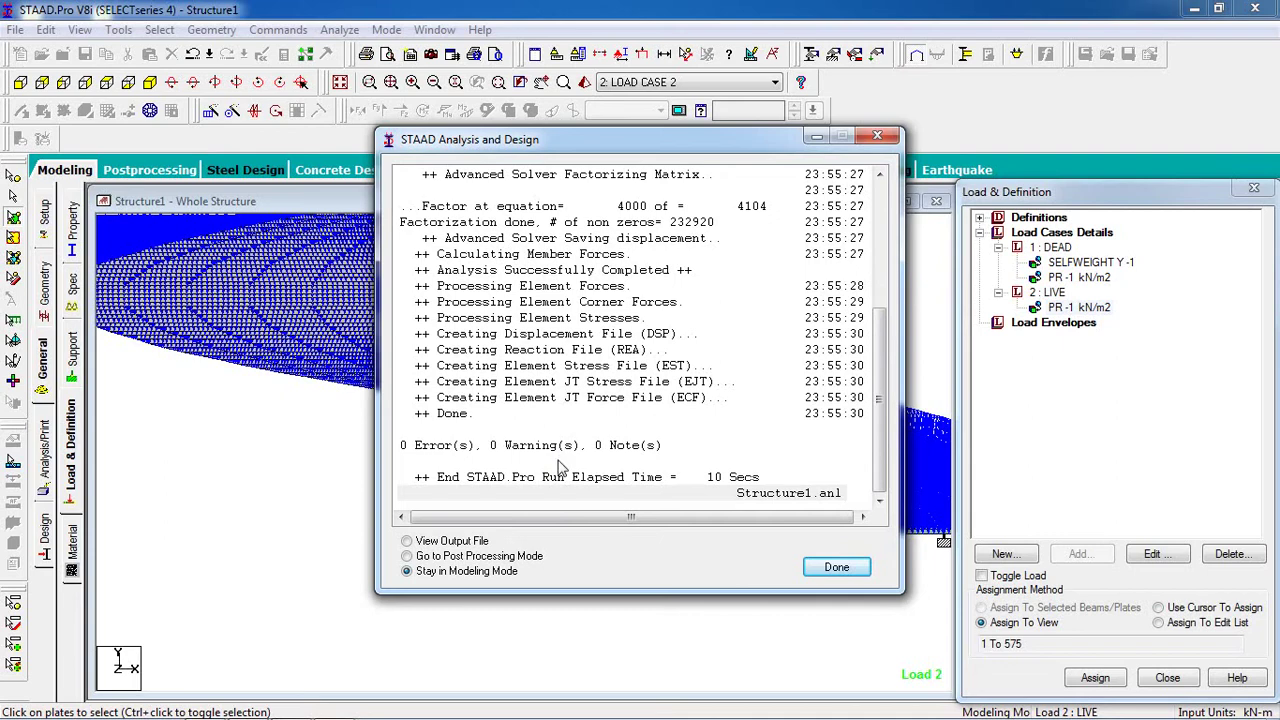
Check the analysis run's error and warning line, review the output file's problem statistics and close the output viewer.
left_click(557, 452)
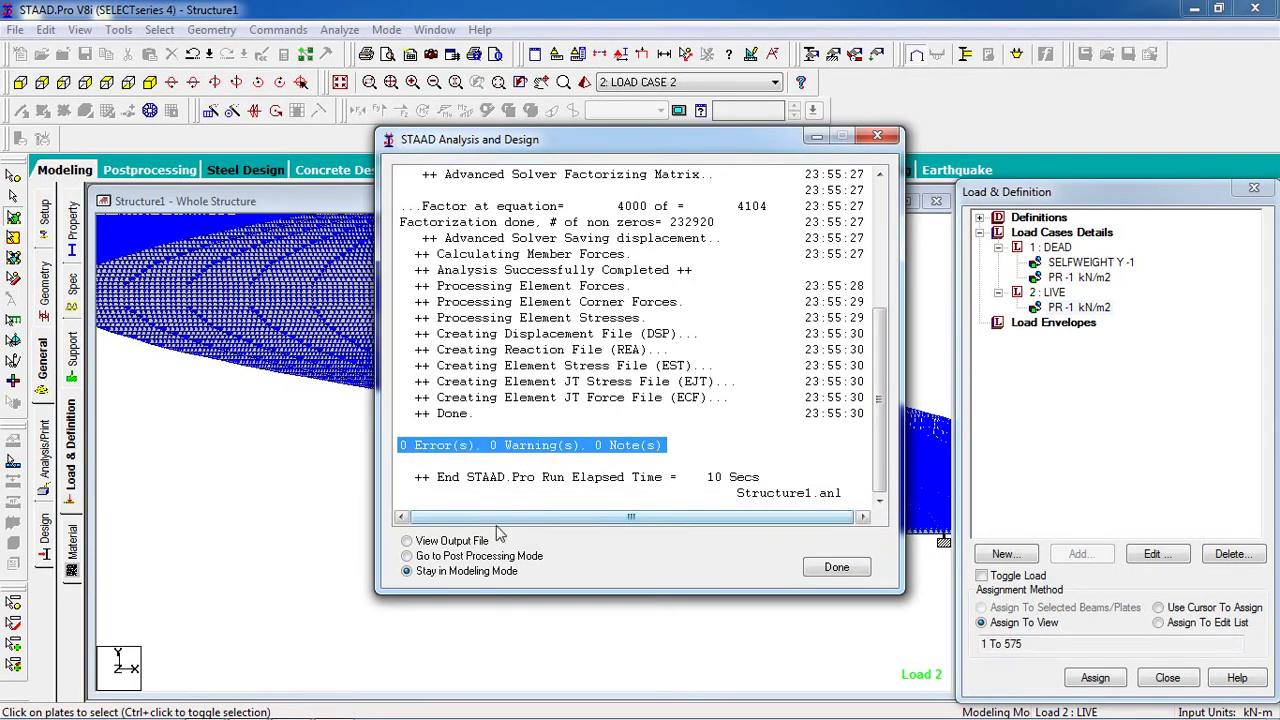
left_click(466, 541)
left_click(830, 567)
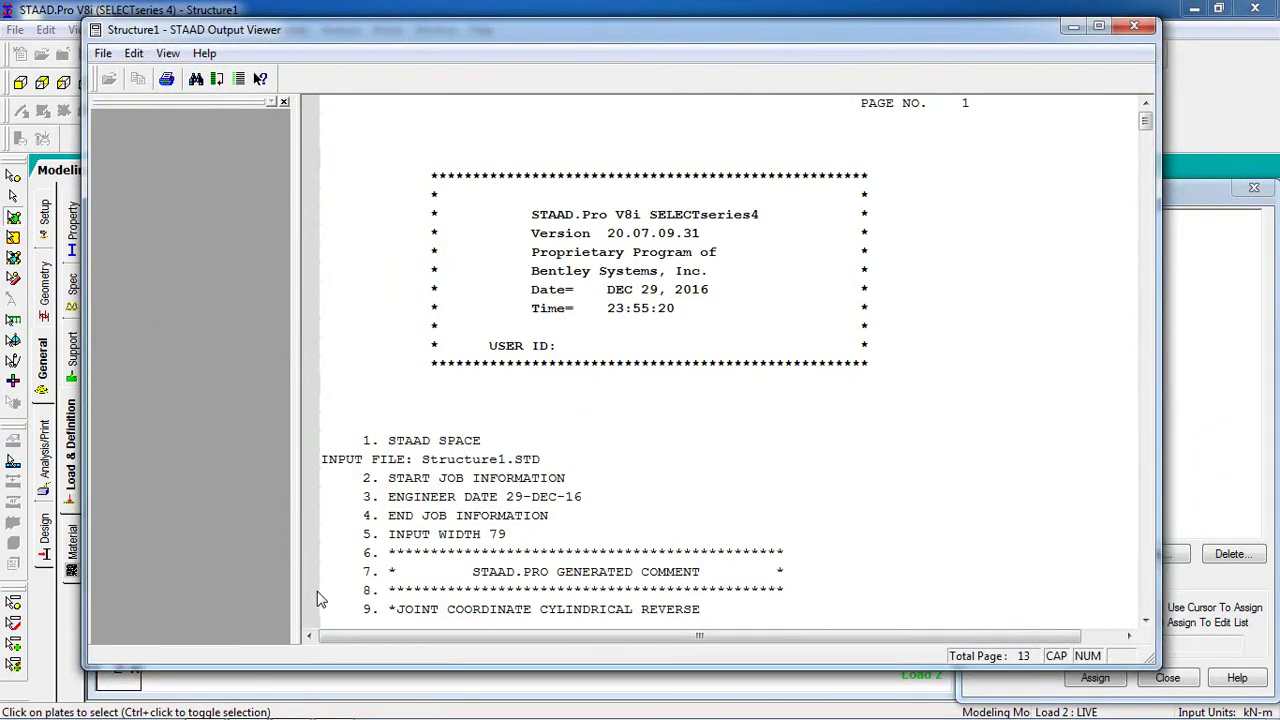
left_click_drag(1147, 130, 1147, 595)
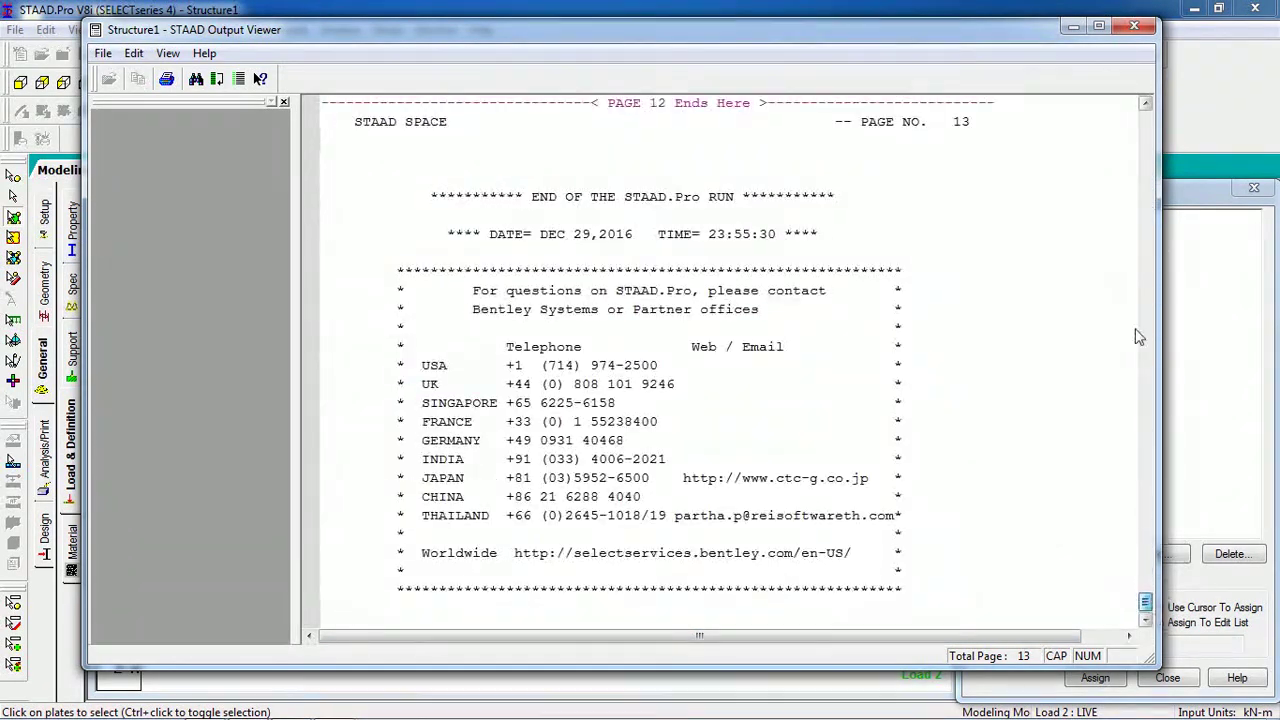
scroll(966, 427, "up", 3)
scroll(966, 427, "up", 4)
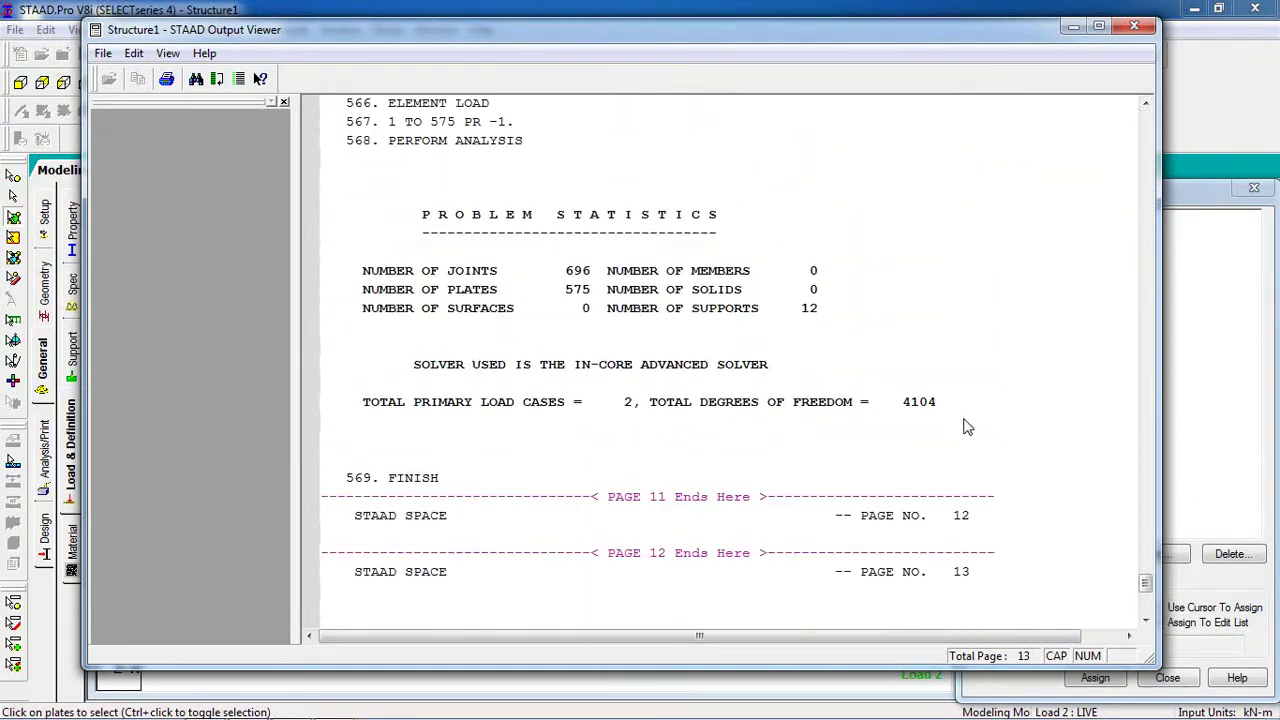
left_click(1135, 25)
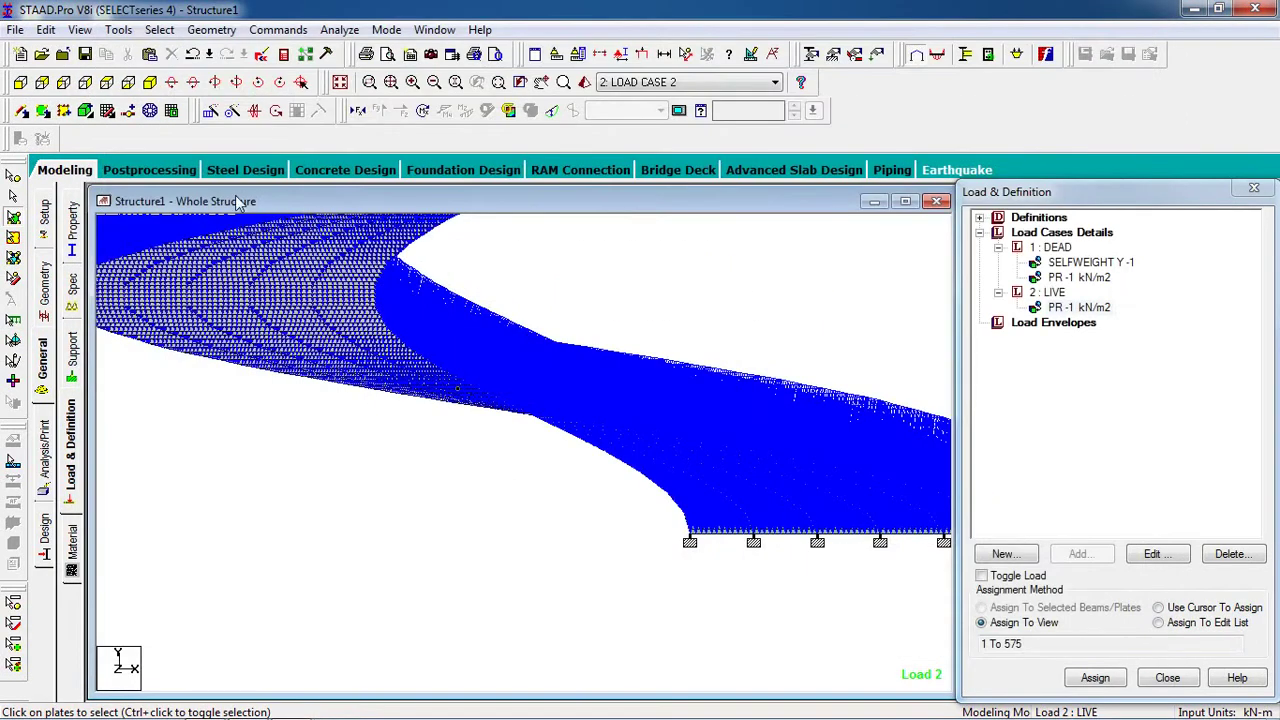
Switch to Postprocessing with the DEAD and LIVE cases selected and animate the staircase's deflection for LIVE and DEAD.
left_click(130, 174)
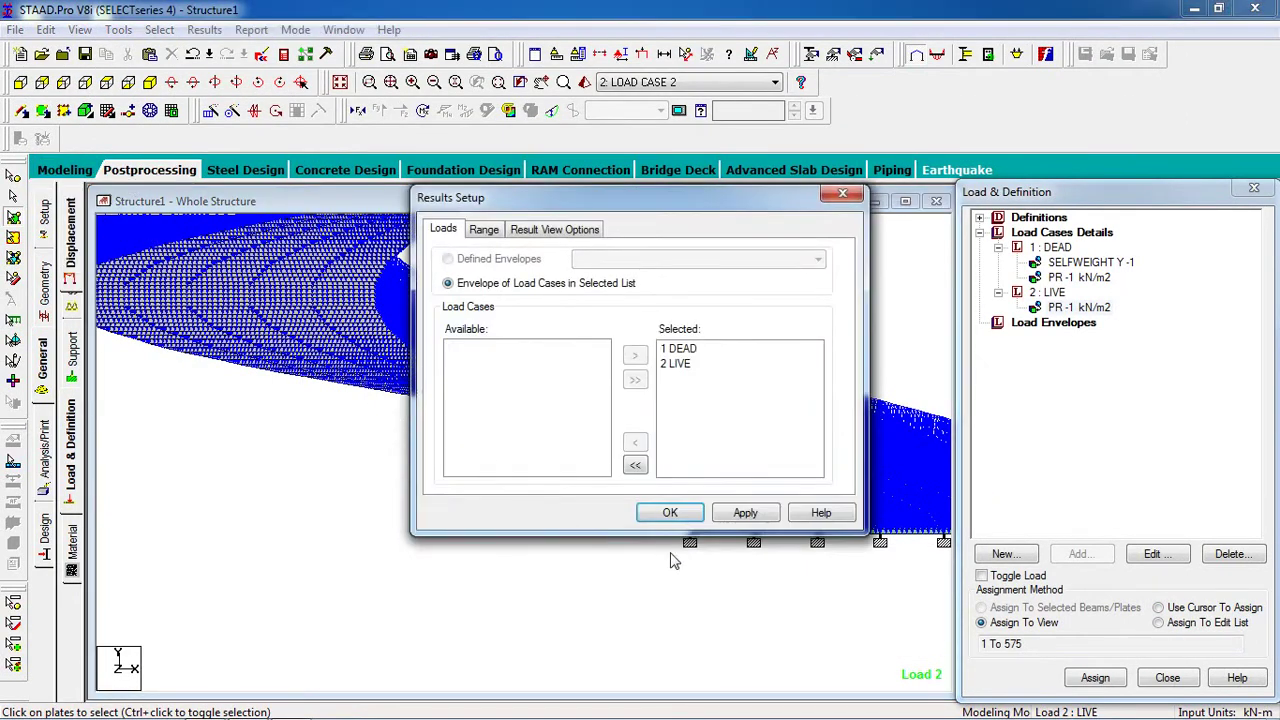
left_click(669, 511)
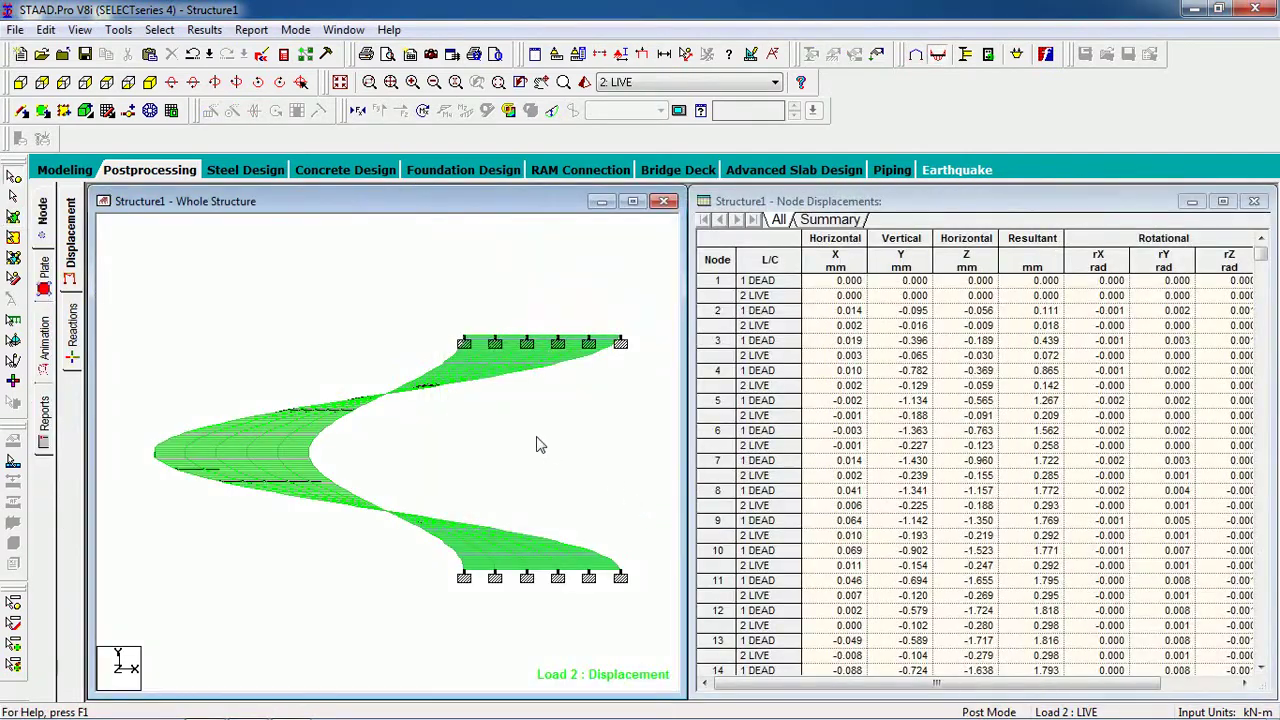
left_click(46, 348)
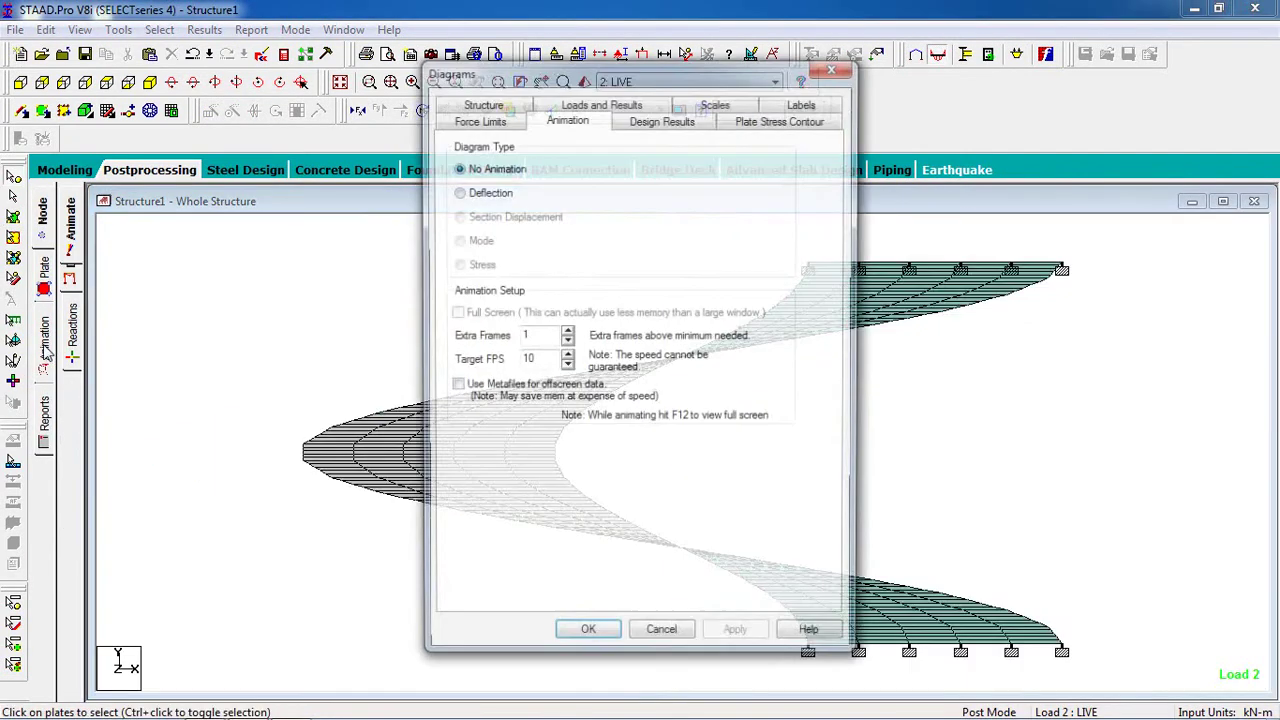
left_click(460, 195)
left_click(720, 645)
left_click(587, 640)
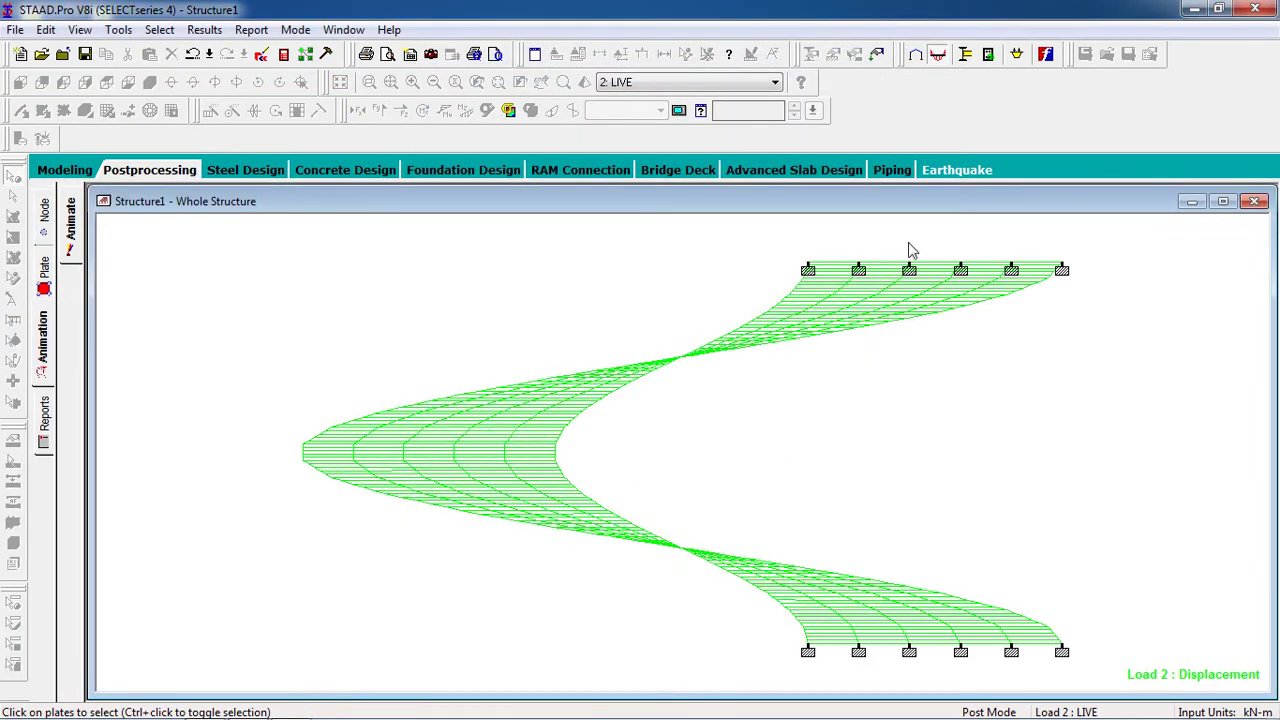
left_click(772, 82)
left_click(746, 95)
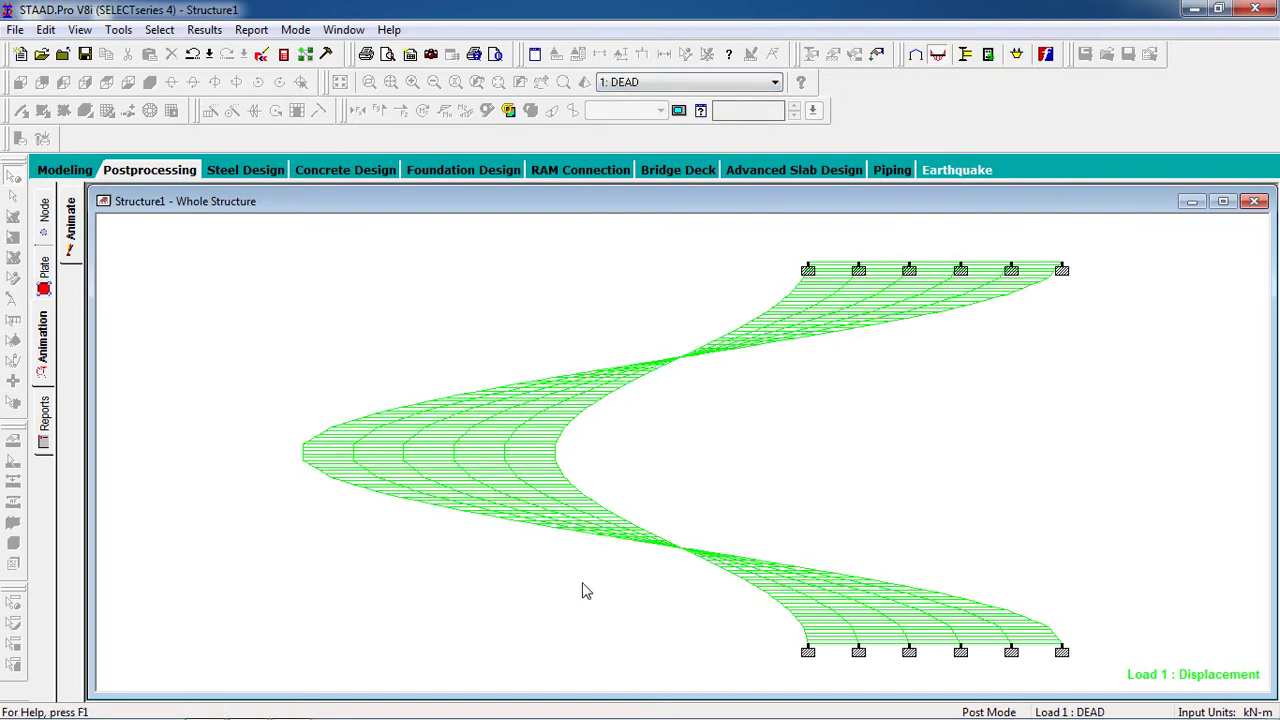
Display the Max Absolute plate stress contour for the DEAD load case with normal fill.
left_click(47, 286)
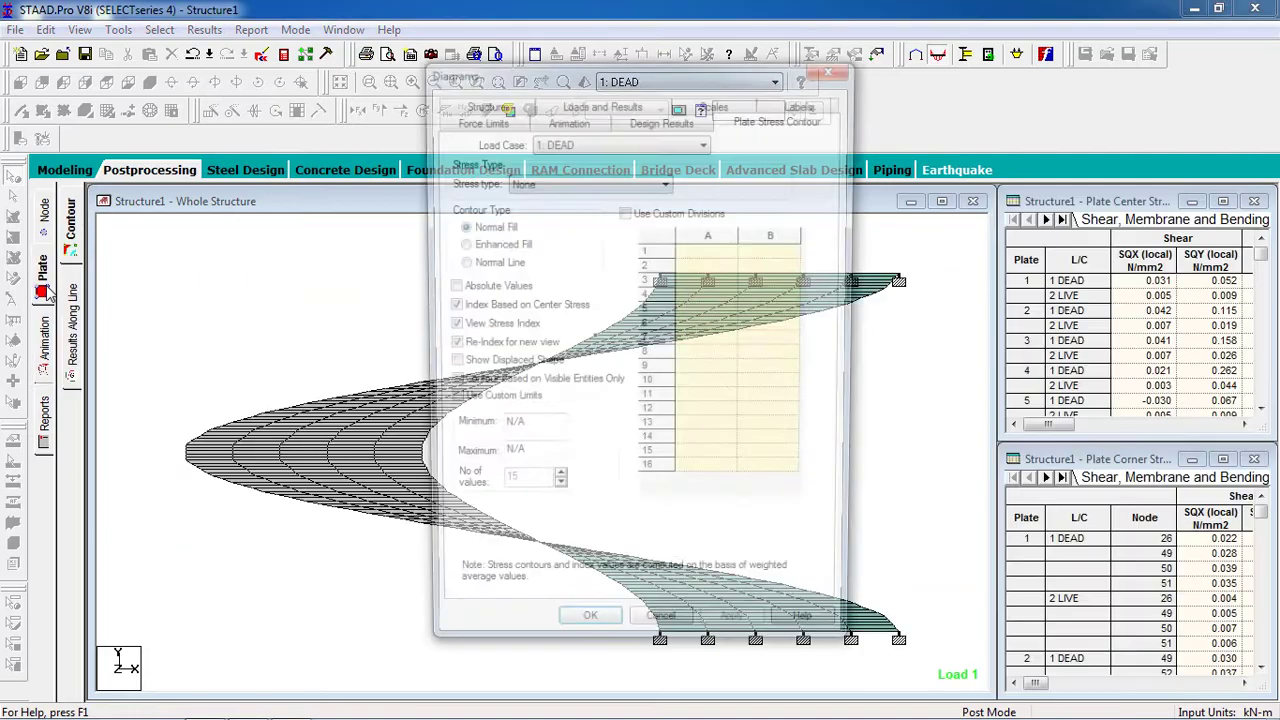
left_click(585, 182)
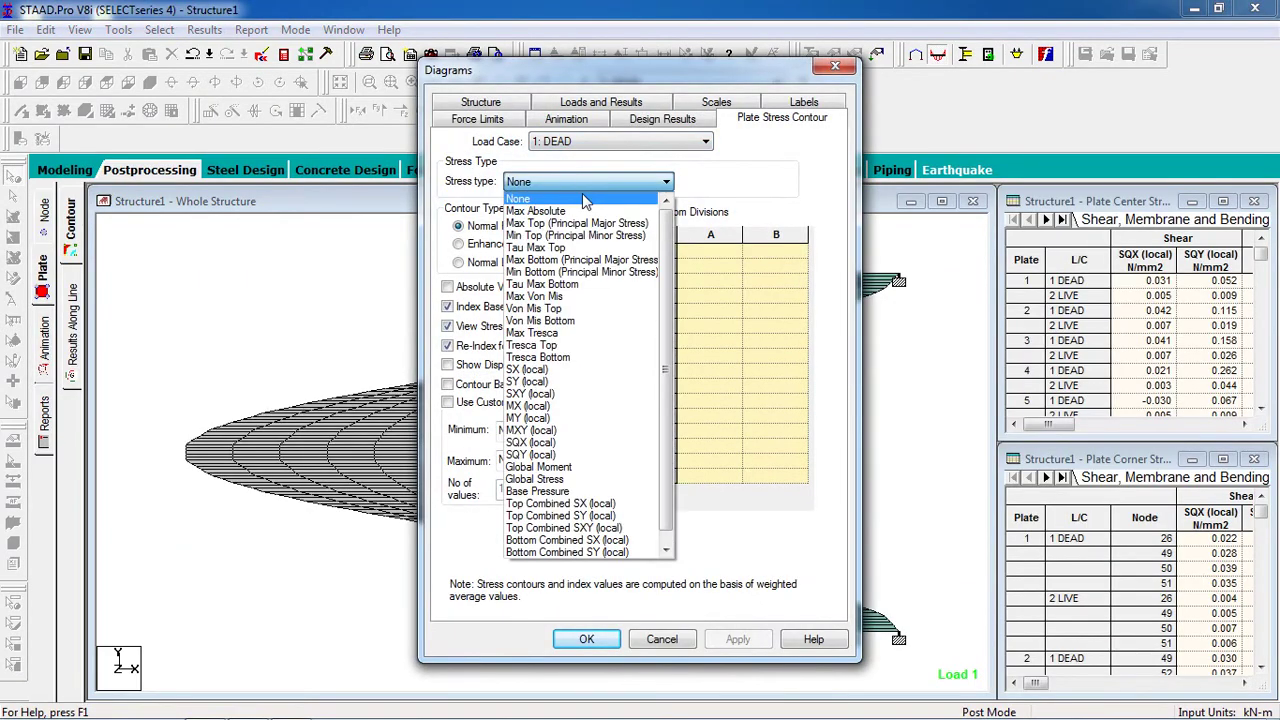
left_click(550, 205)
left_click(737, 639)
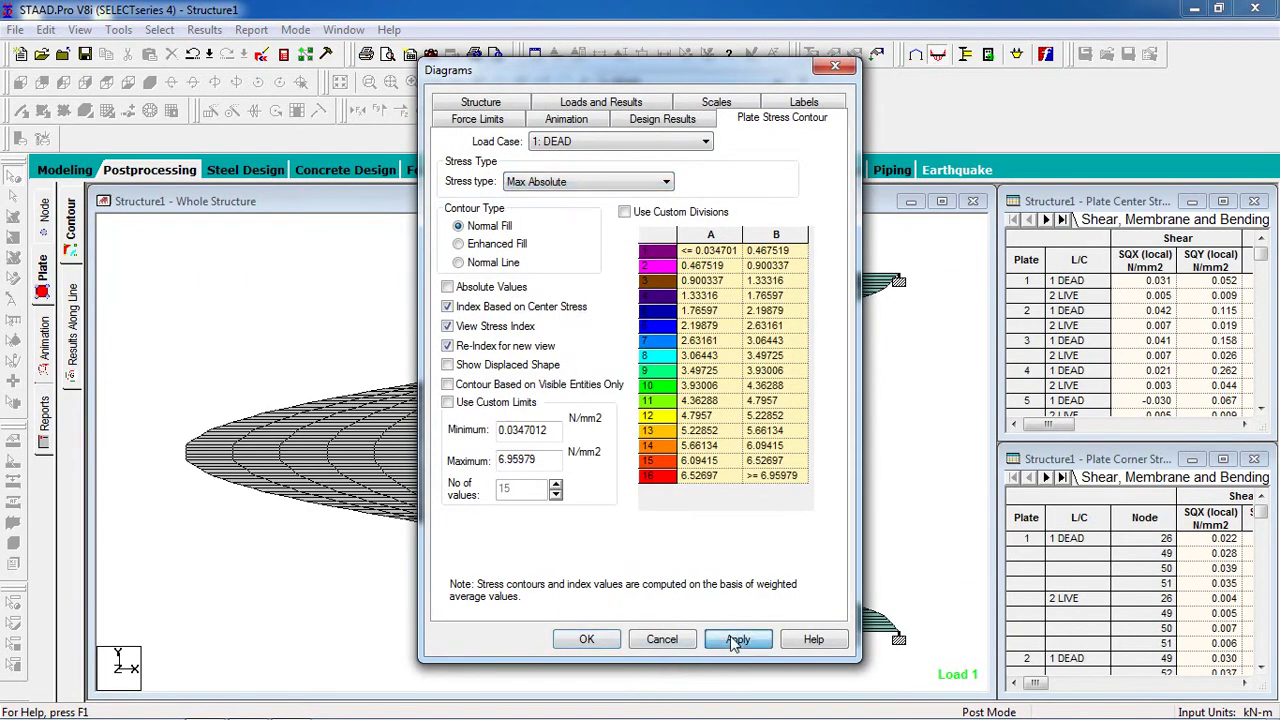
left_click(634, 638)
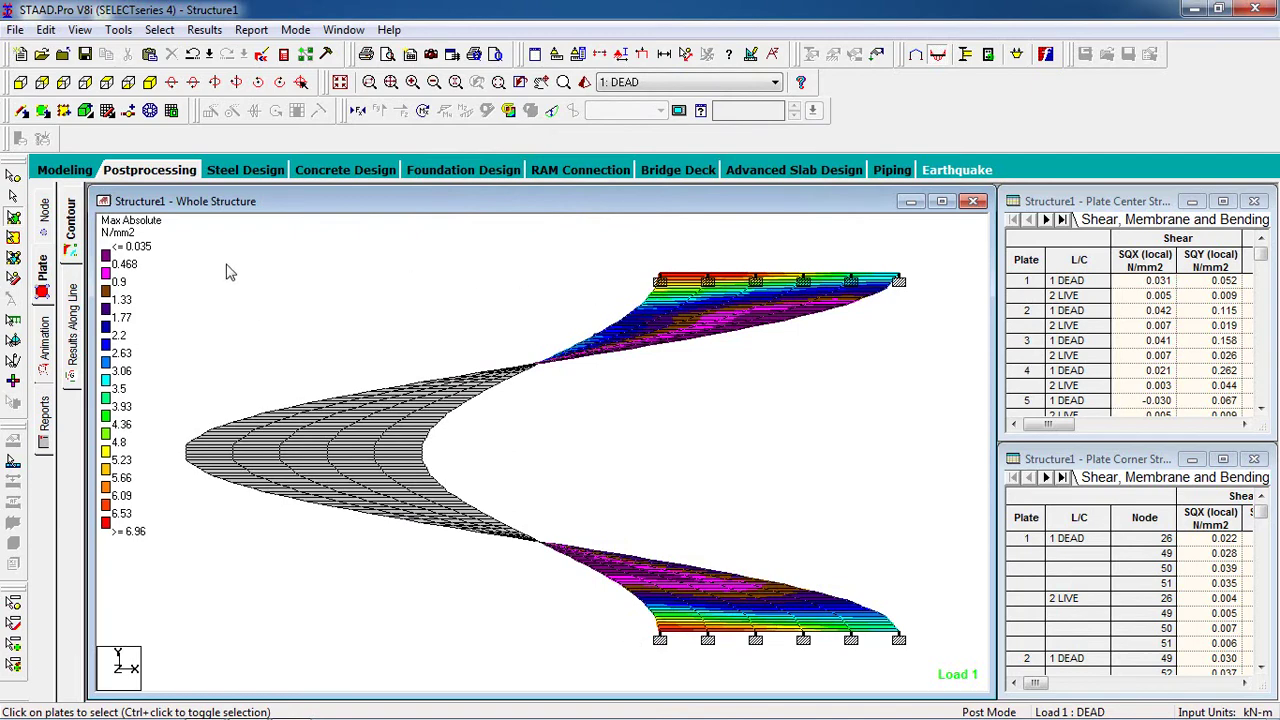
Reapply the Max Absolute plate stress contour for the DEAD load case with normal fill.
left_click(51, 299)
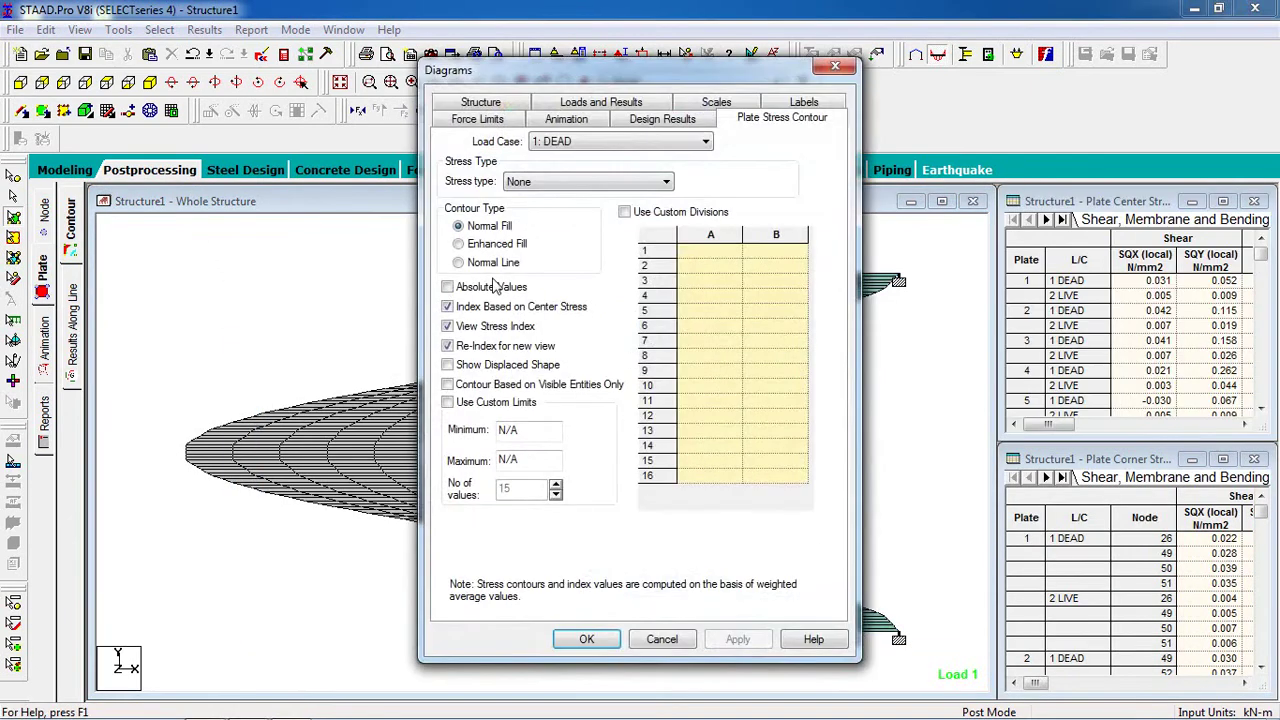
left_click(517, 182)
left_click(560, 337)
left_click(740, 642)
left_click(586, 639)
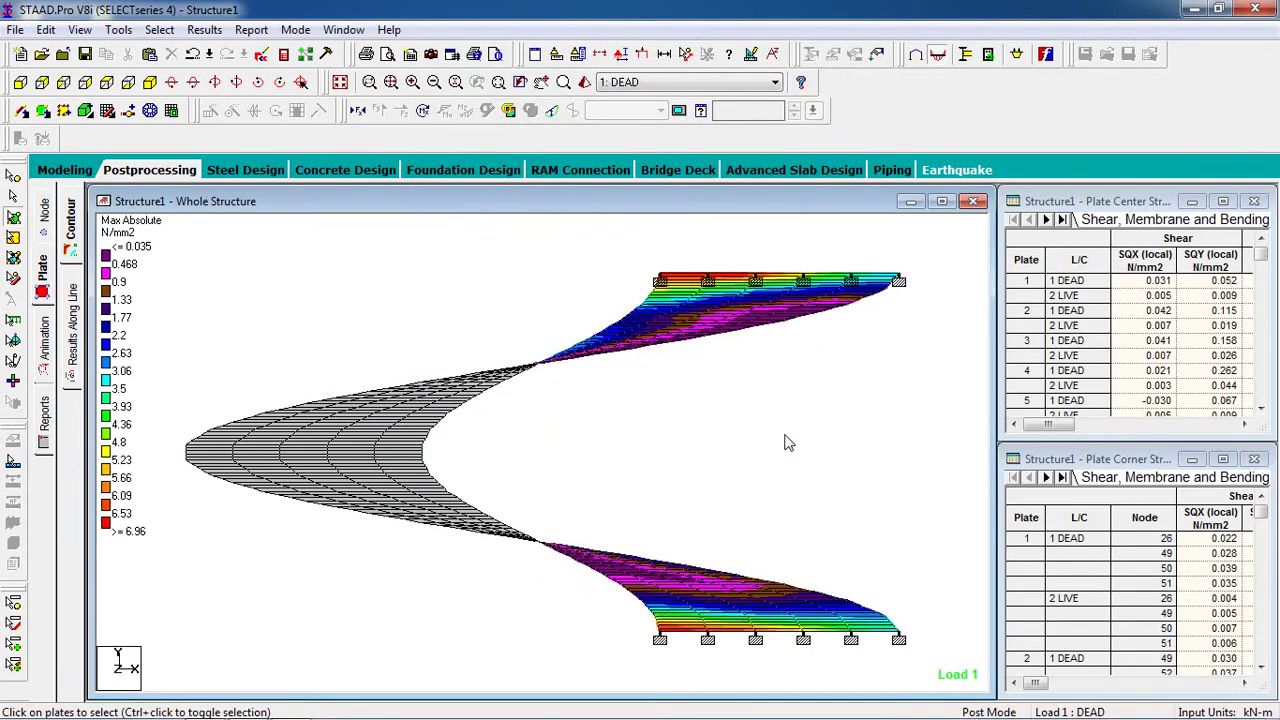
Examine the Max Absolute stress distribution over the whole staircase from all sides, including the supported ends and the middle of the spiral.
key("Down")
key("Down")
key("Down")
key("Down")
key("Down")
key("Down")
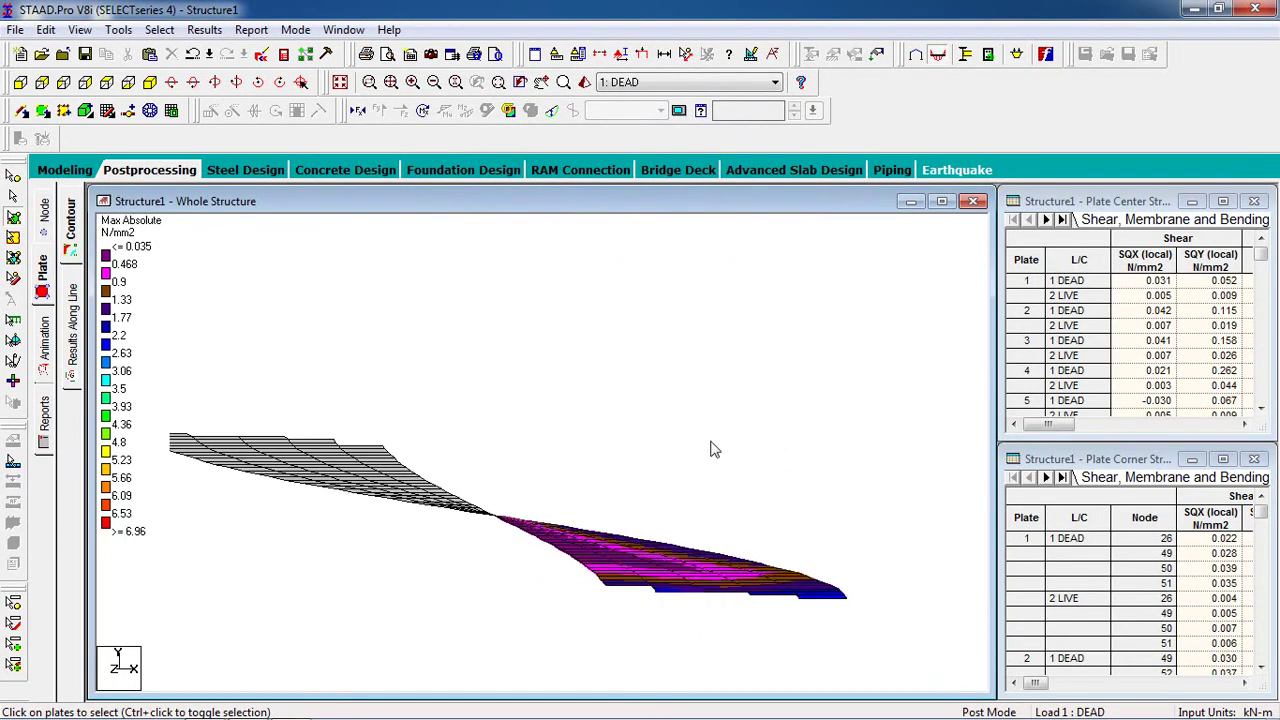
key("Down")
key("Down")
key("Down")
key("Down")
key("Down")
key("Down")
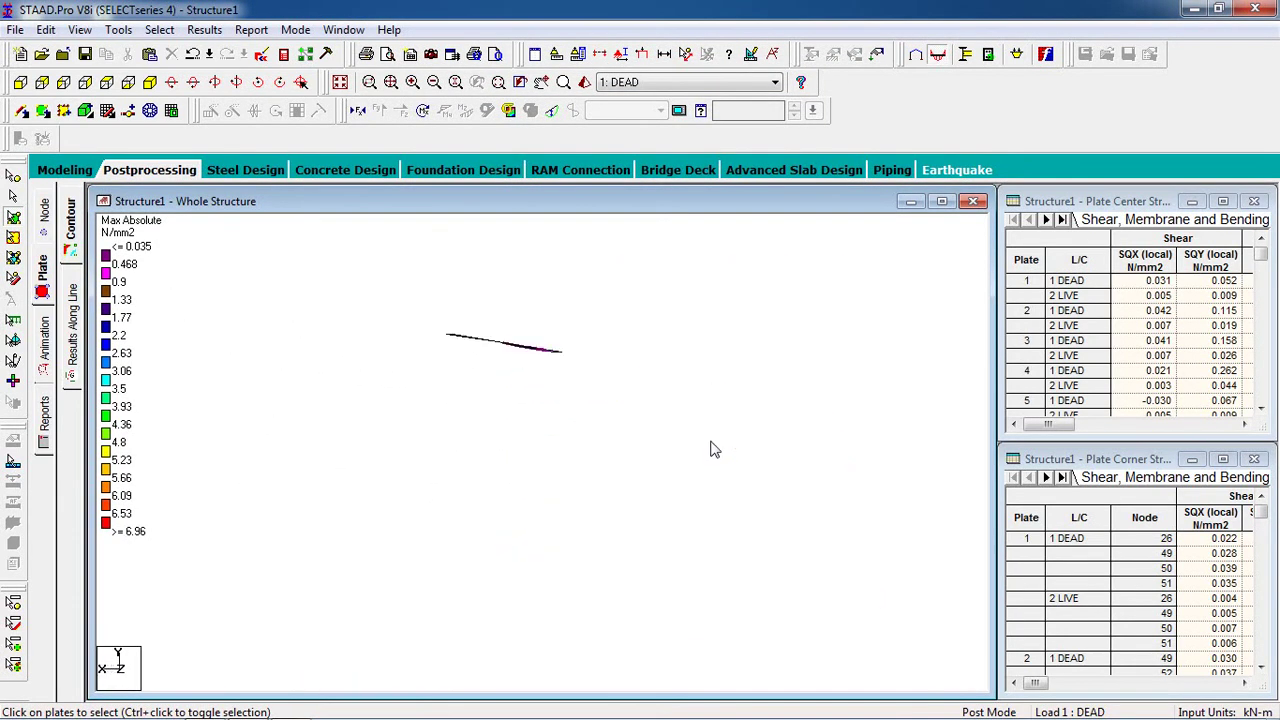
key("Down")
key("Down")
key("Down")
key("Down")
key("Down")
key("Down")
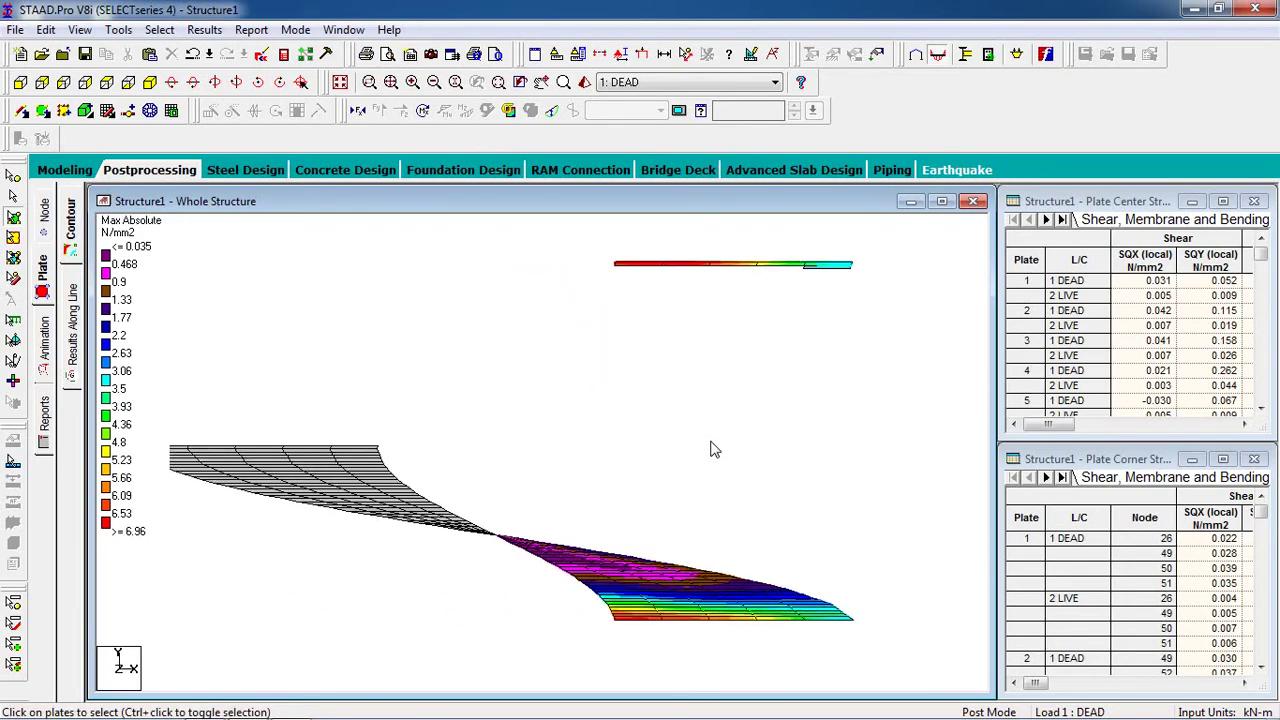
key("Down")
key("Down")
key("Down")
key("Down")
key("Down")
key("Down")
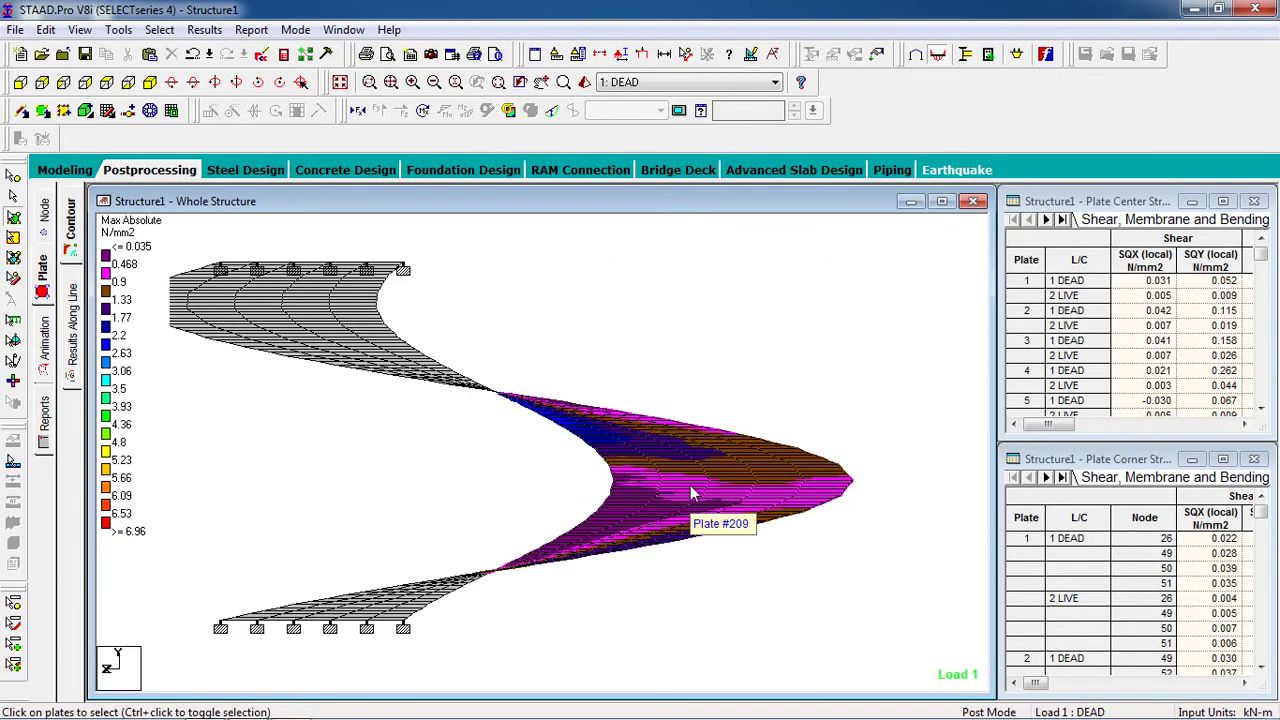
key("Down")
key("Down")
key("Down")
key("Down")
key("Down")
key("Down")
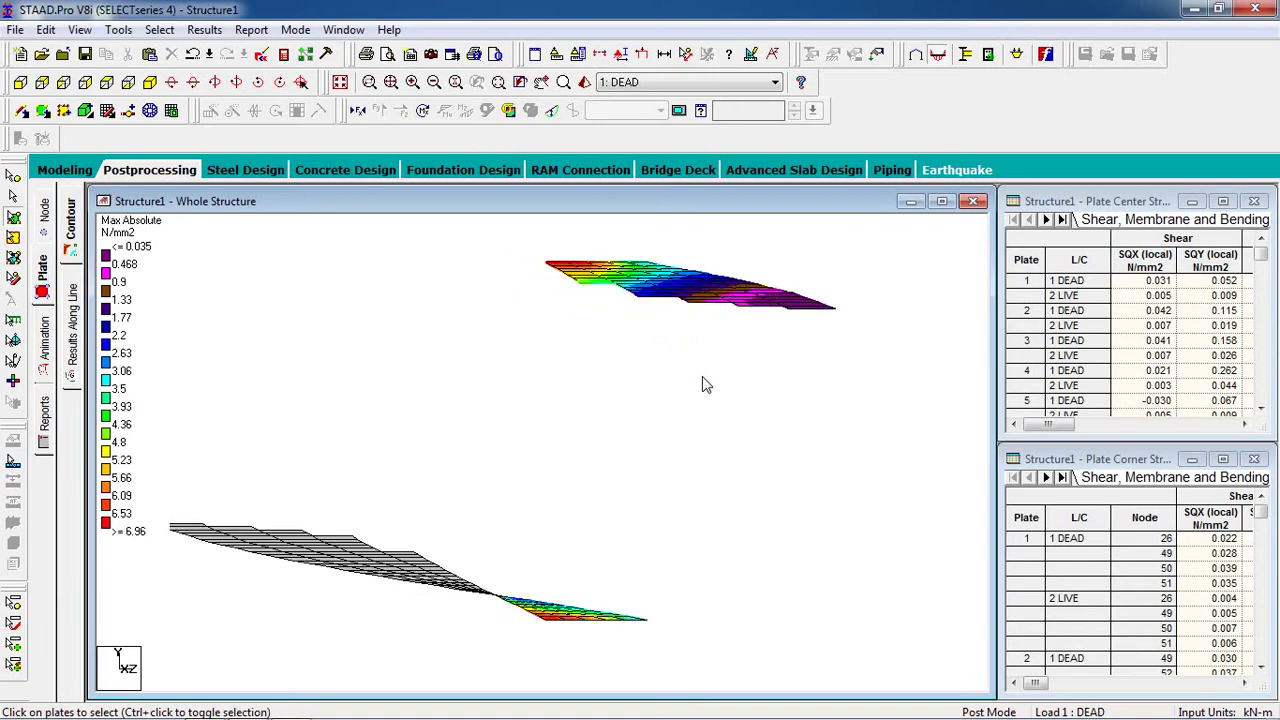
key("Down")
key("Down")
key("Down")
key("Down")
key("Down")
key("Down")
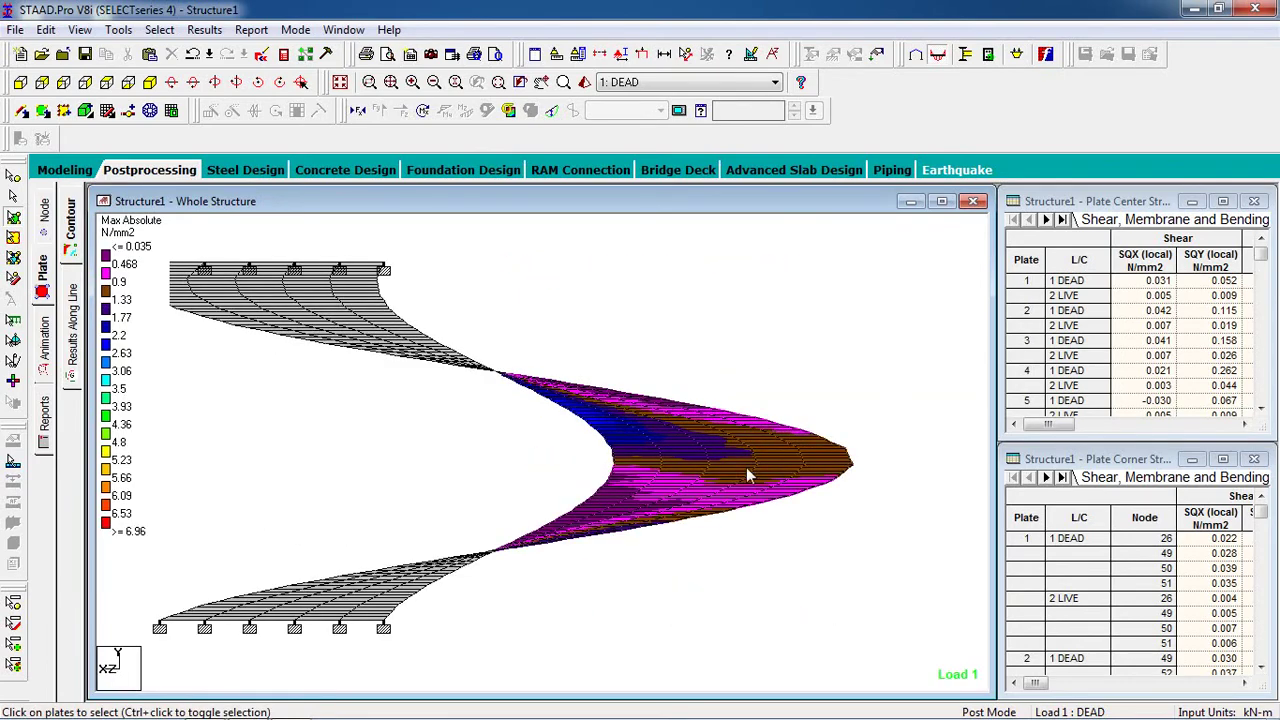
key("Down")
key("Down")
key("Down")
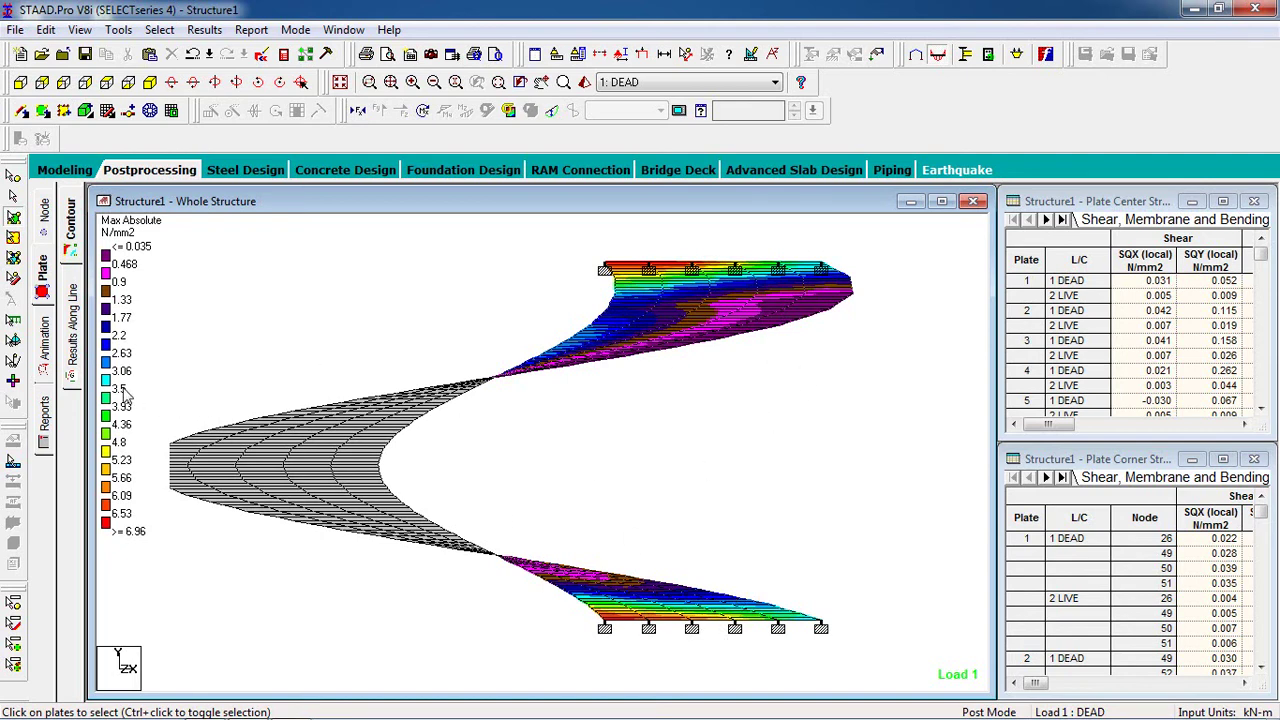
Set up a report that adds all available Output items to the Job Info and generate it.
left_click(44, 410)
left_click(548, 290)
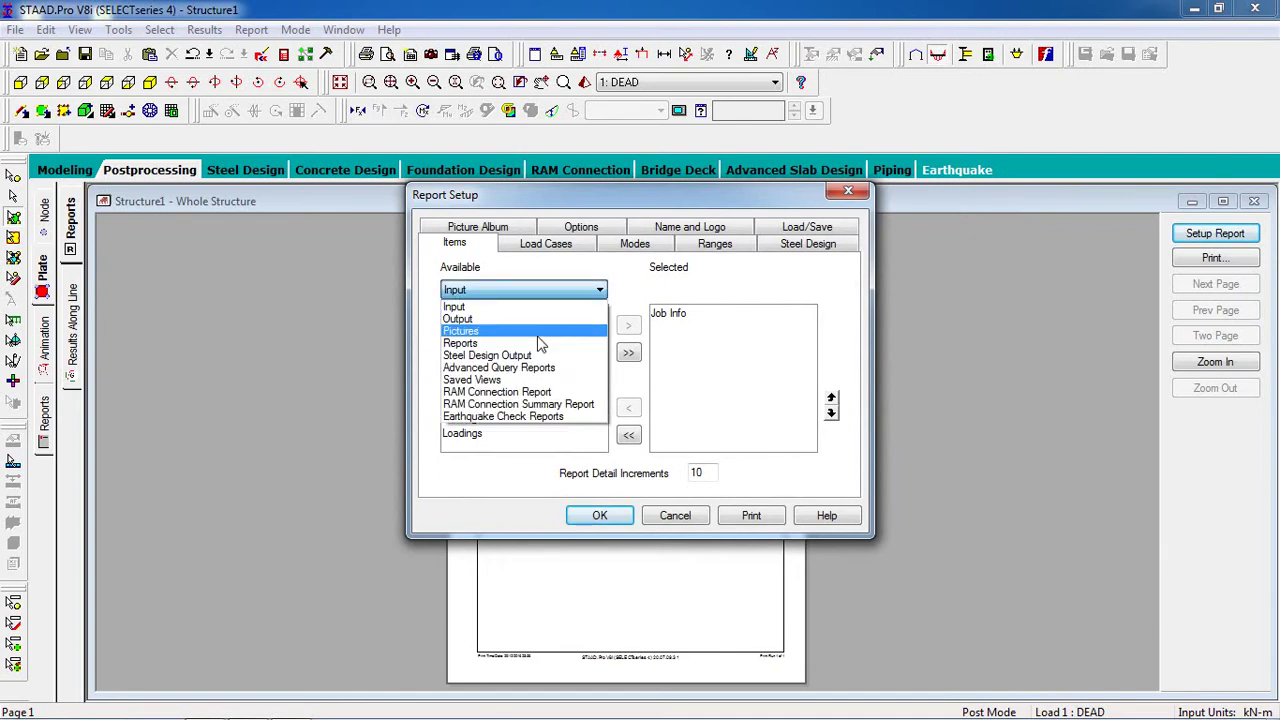
left_click(540, 319)
scroll(540, 380, "down", 4)
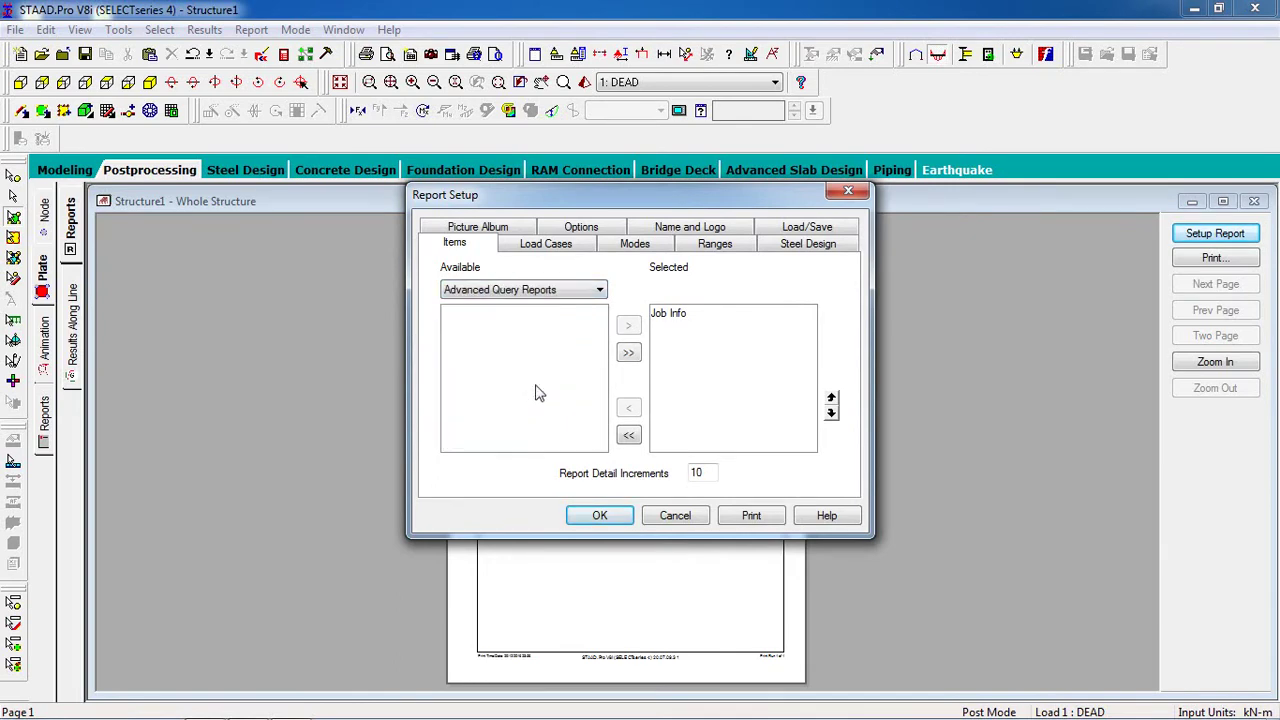
left_click(590, 294)
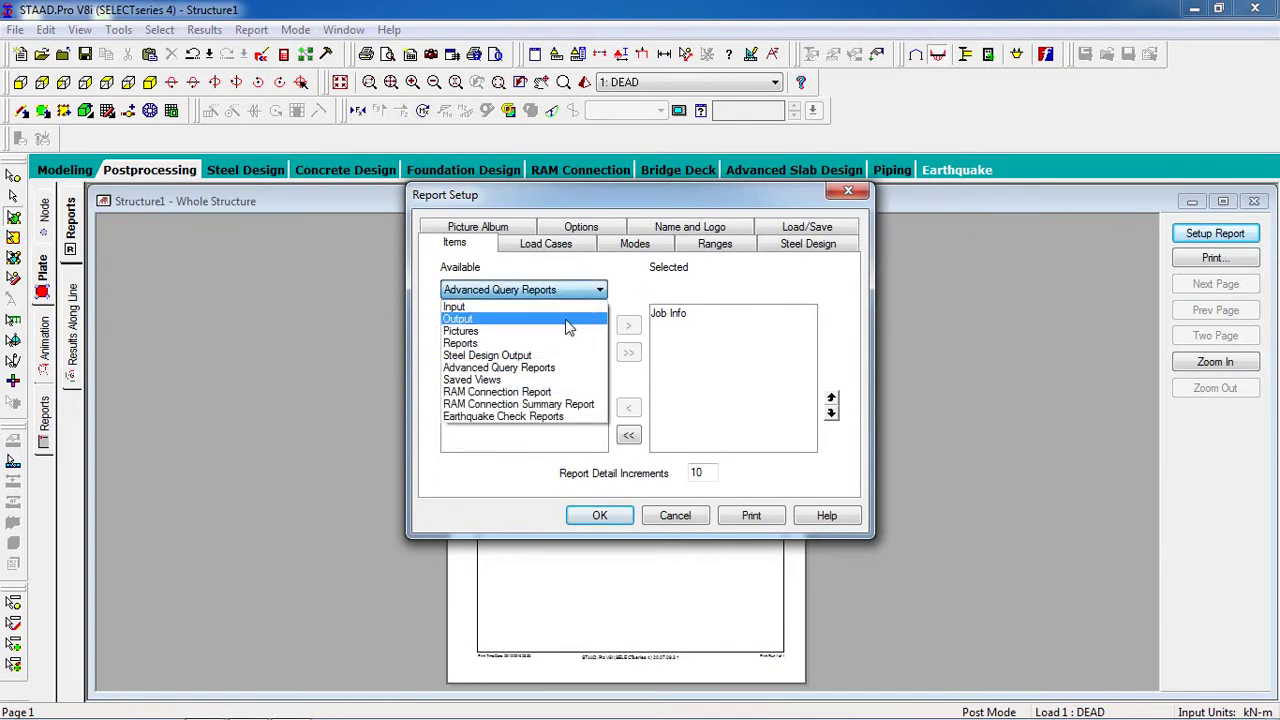
left_click(570, 320)
mouse_move(597, 349)
left_mouse_down()
mouse_move(604, 415)
mouse_move(611, 360)
left_mouse_up()
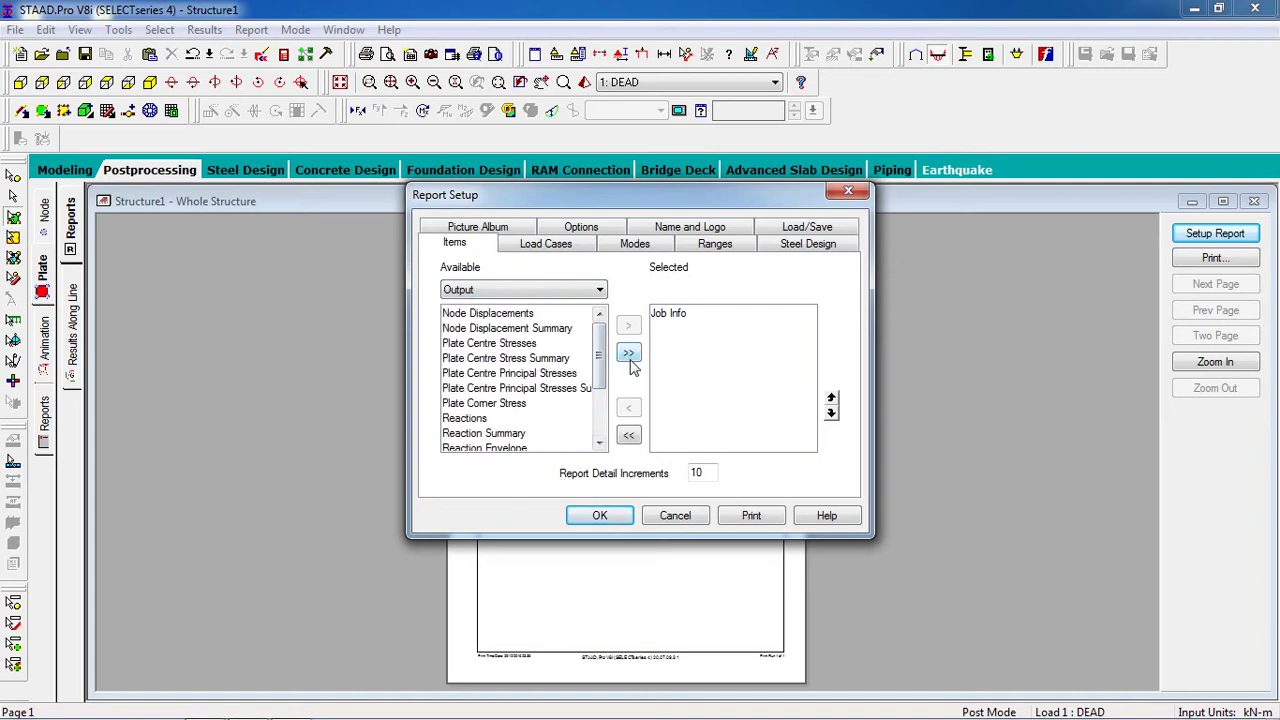
left_click(629, 354)
left_click(603, 515)
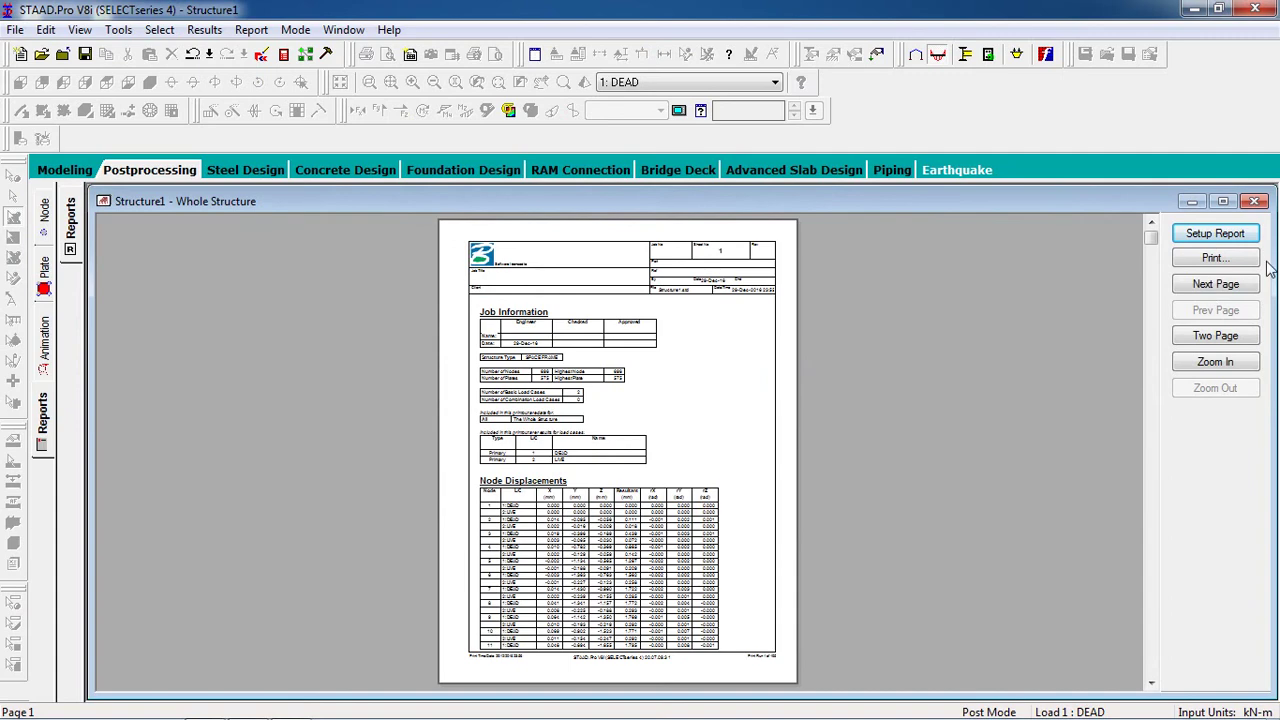
Look through the generated report's pages and return to Modeling mode with the staircase in view.
mouse_move(1153, 245)
left_mouse_down()
mouse_move(1146, 649)
mouse_move(1149, 229)
left_mouse_up()
left_click(64, 170)
middle_click_drag(602, 476, 755, 533)
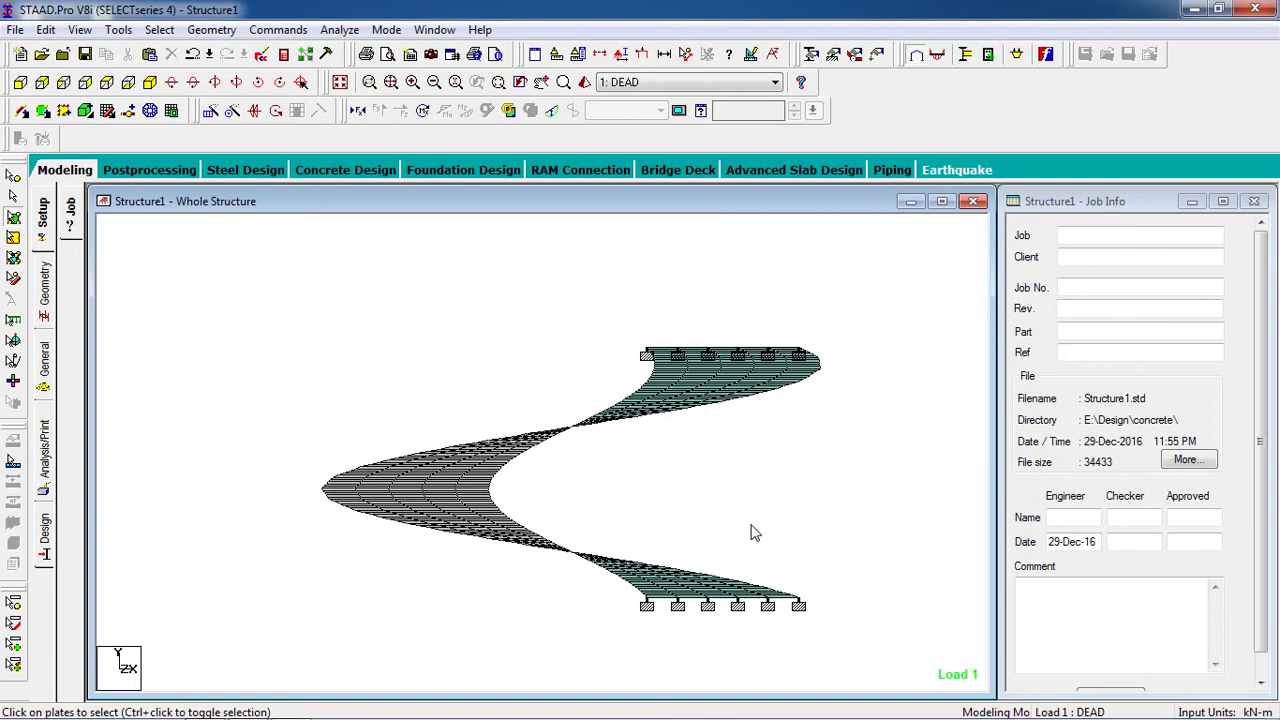